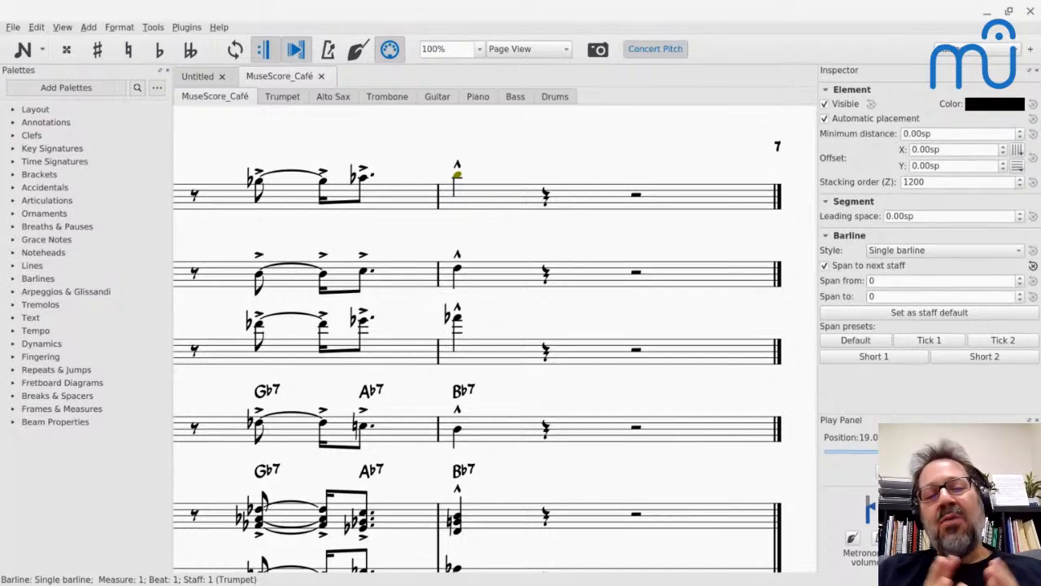
- Clear the barline selection and examine the accented notes in the score's final two measures
{"action": "scroll", "coordinate": [494, 334], "scroll_direction": "left", "scroll_amount": 4}
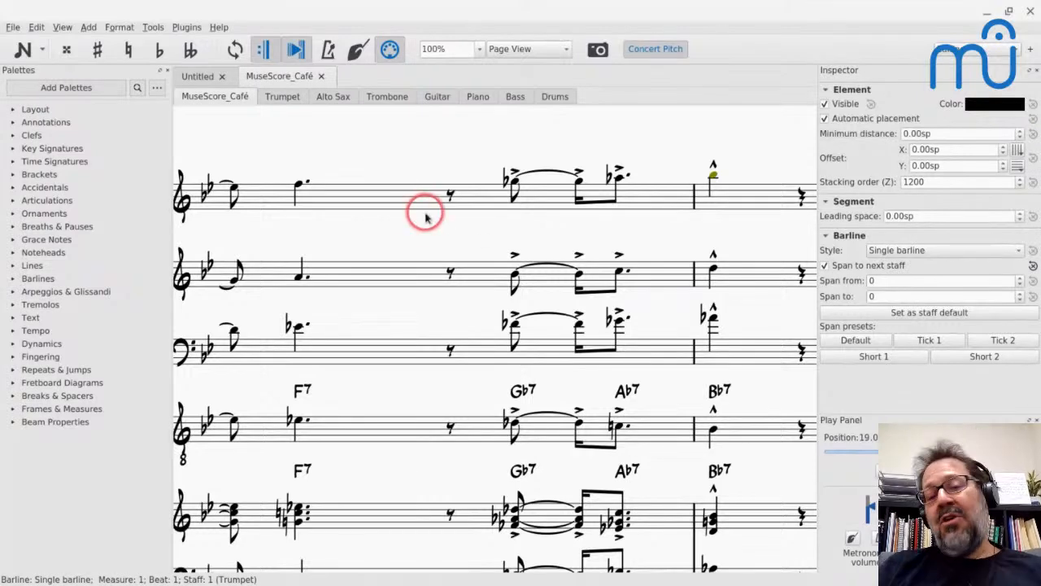
{"action": "scroll", "coordinate": [425, 213], "scroll_direction": "up", "scroll_amount": 2}
{"action": "scroll", "coordinate": [425, 213], "scroll_direction": "right", "scroll_amount": 1}
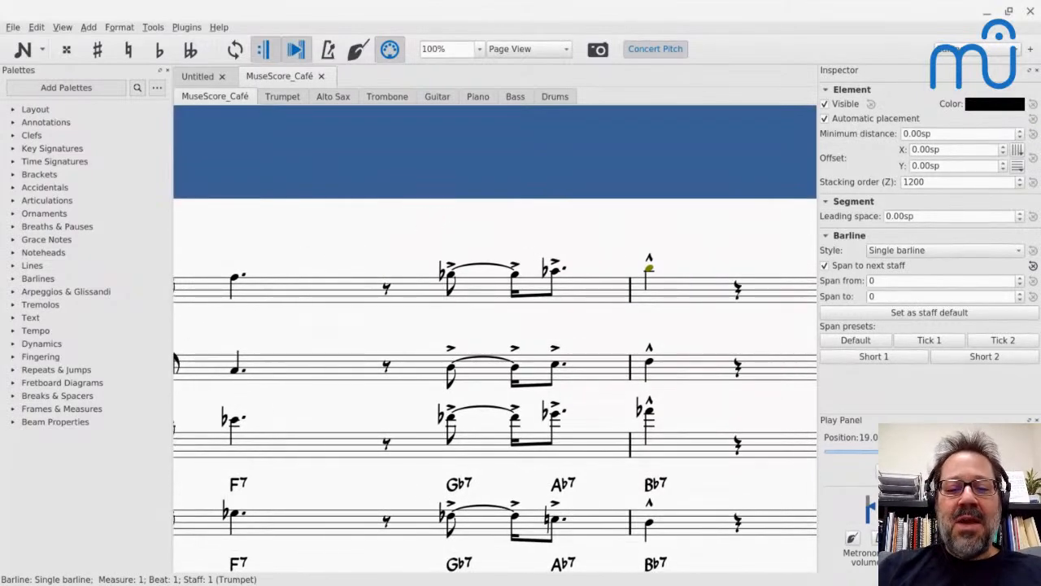
{"action": "key", "text": "Escape"}
{"action": "left_click", "coordinate": [446, 271]}
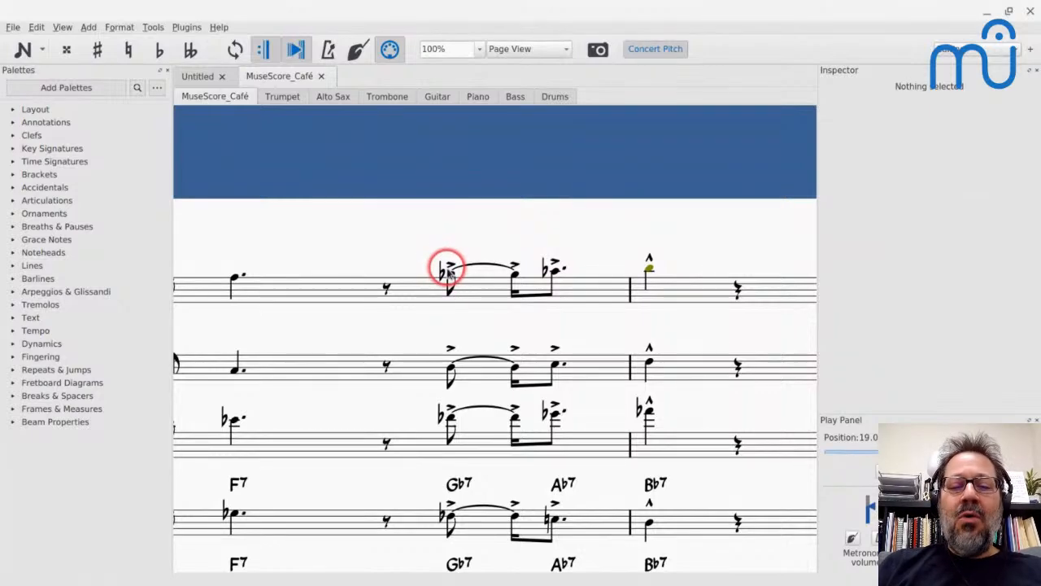
{"action": "scroll", "coordinate": [449, 272], "scroll_direction": "down", "scroll_amount": 2}
{"action": "scroll", "coordinate": [448, 273], "scroll_direction": "right", "scroll_amount": 1}
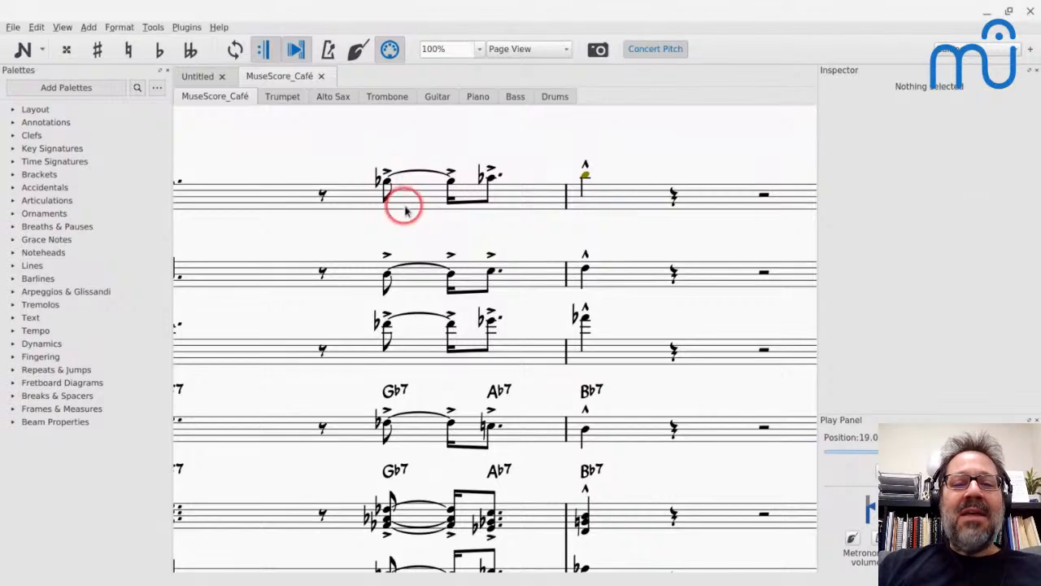
- Try applying the Accent above articulation to every trumpet note in measure 17, and undo it
{"action": "scroll", "coordinate": [409, 208], "scroll_direction": "left", "scroll_amount": 12}
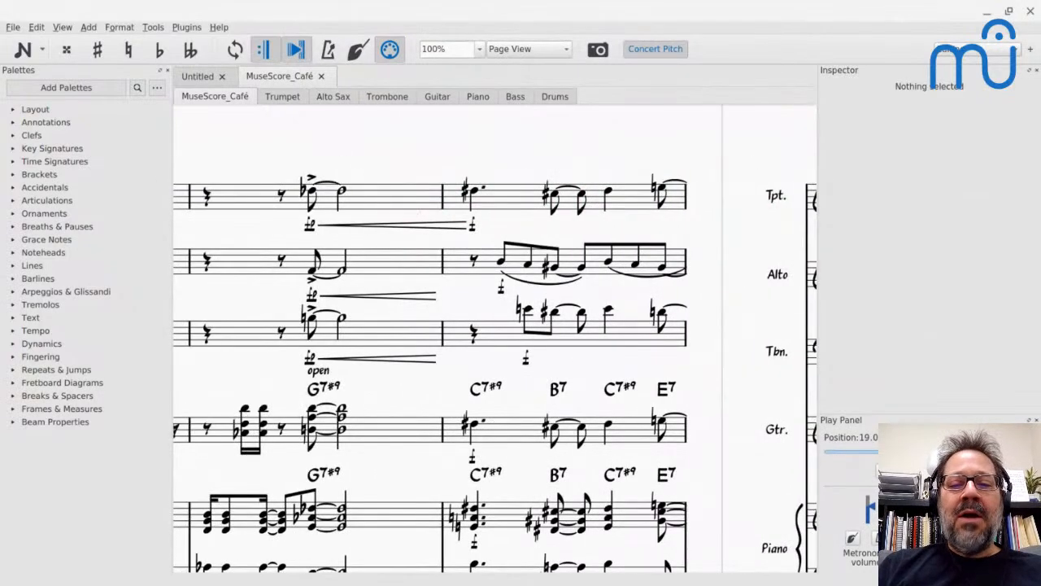
{"action": "left_click", "coordinate": [516, 200]}
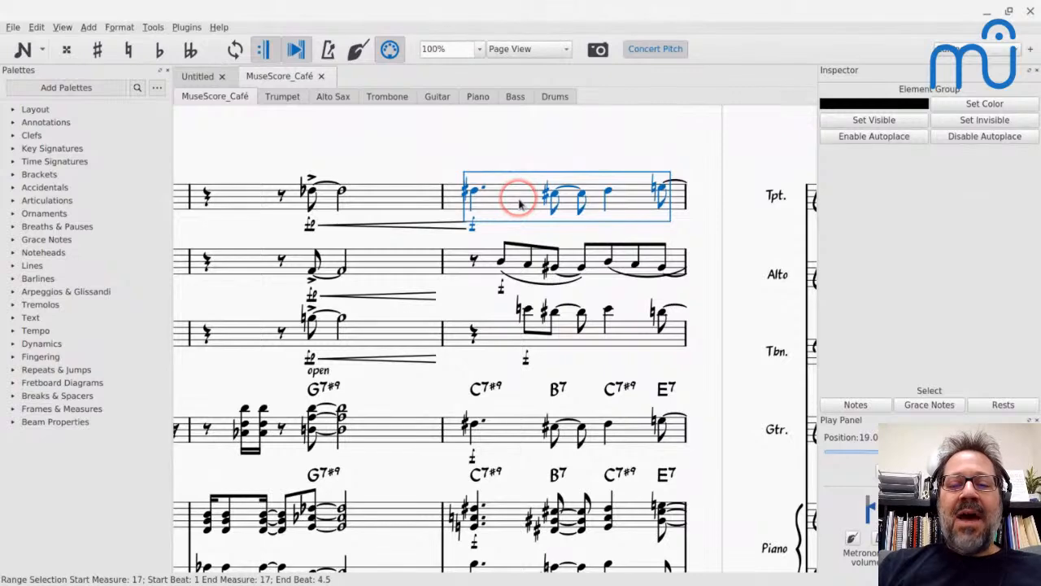
{"action": "scroll", "coordinate": [628, 171], "scroll_direction": "right", "scroll_amount": 2}
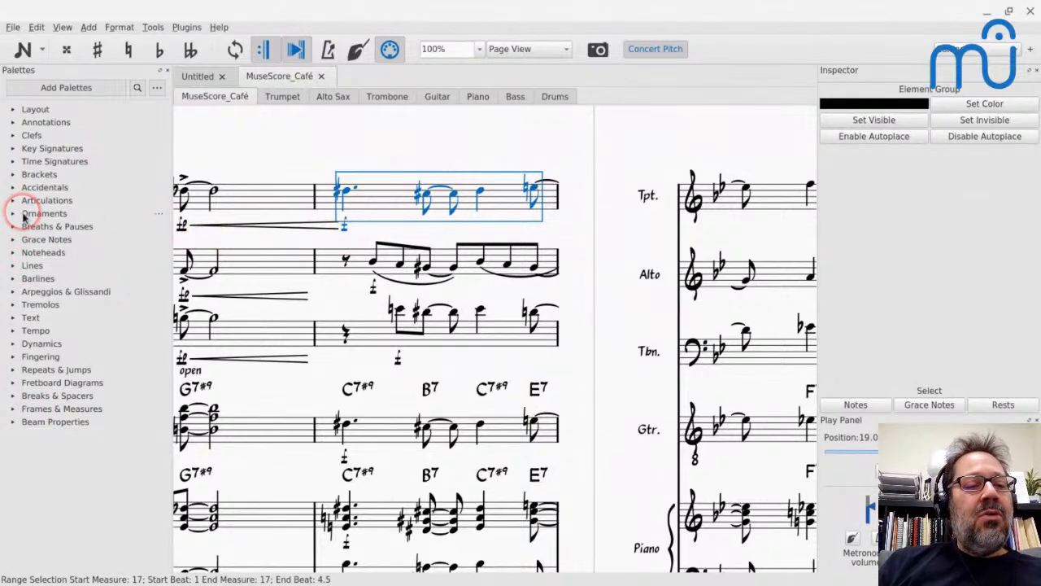
{"action": "left_click", "coordinate": [13, 201]}
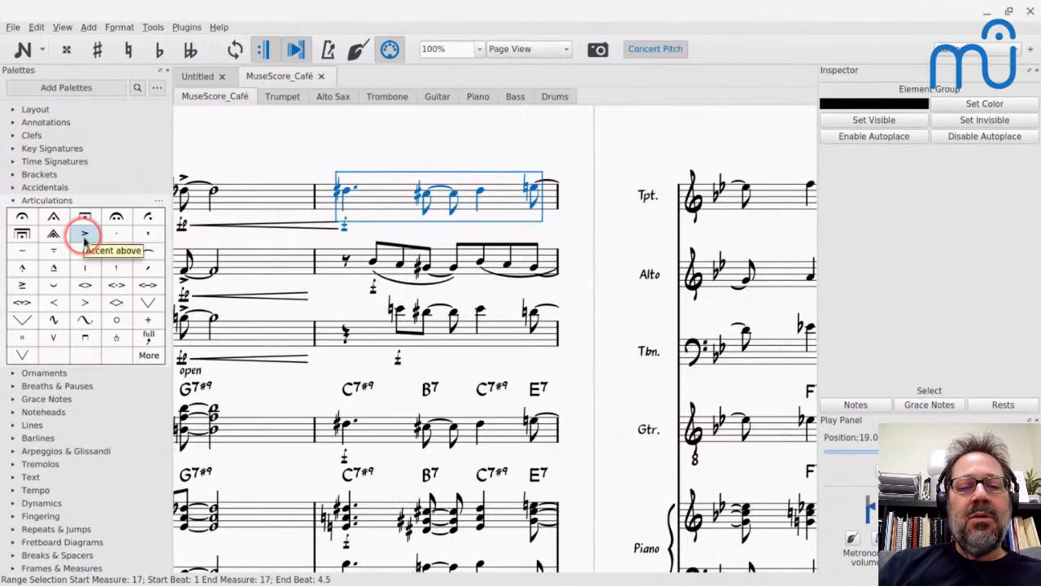
{"action": "left_click", "coordinate": [85, 235]}
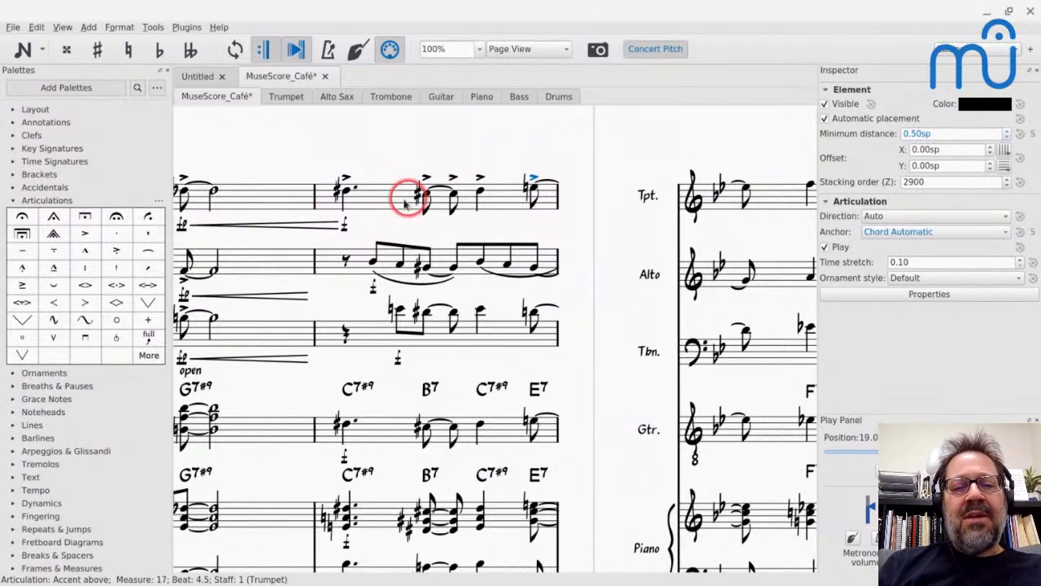
{"action": "key", "text": "ctrl+z"}
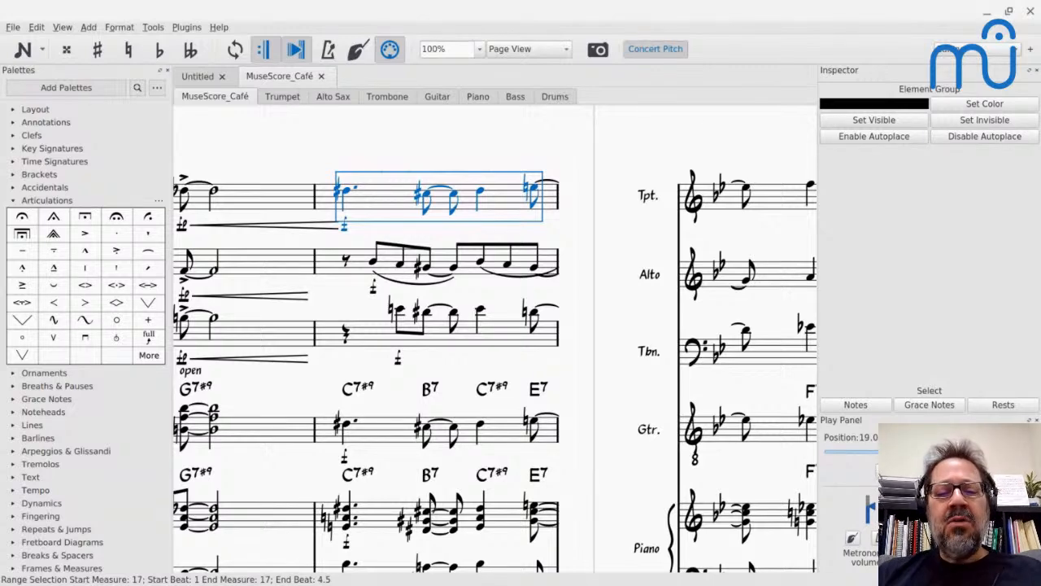
- Select measure 17 on the piano's treble staff, including its chord symbols
{"action": "scroll", "coordinate": [360, 274], "scroll_direction": "down", "scroll_amount": 3}
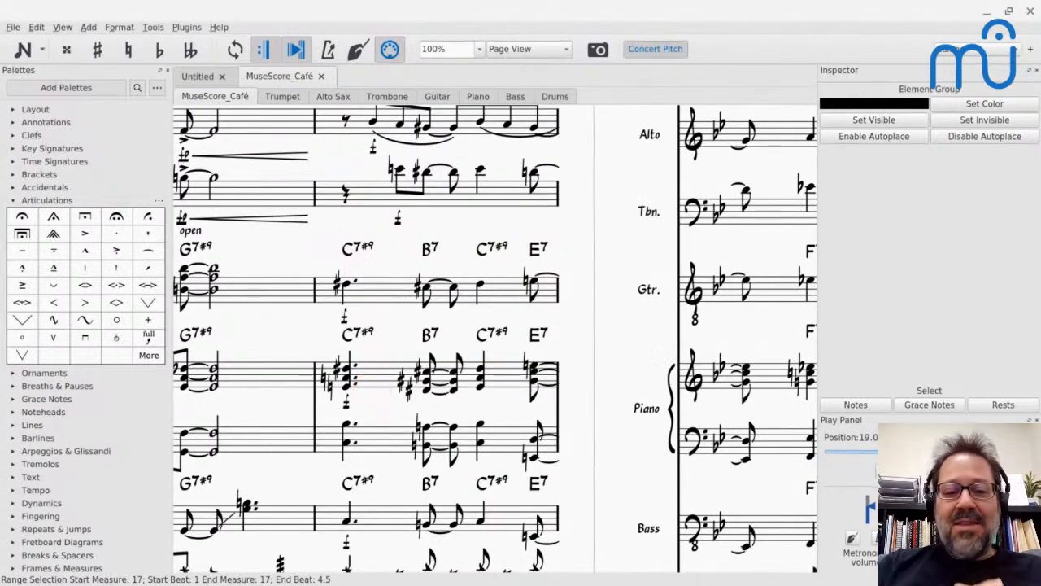
{"action": "left_click", "coordinate": [367, 383]}
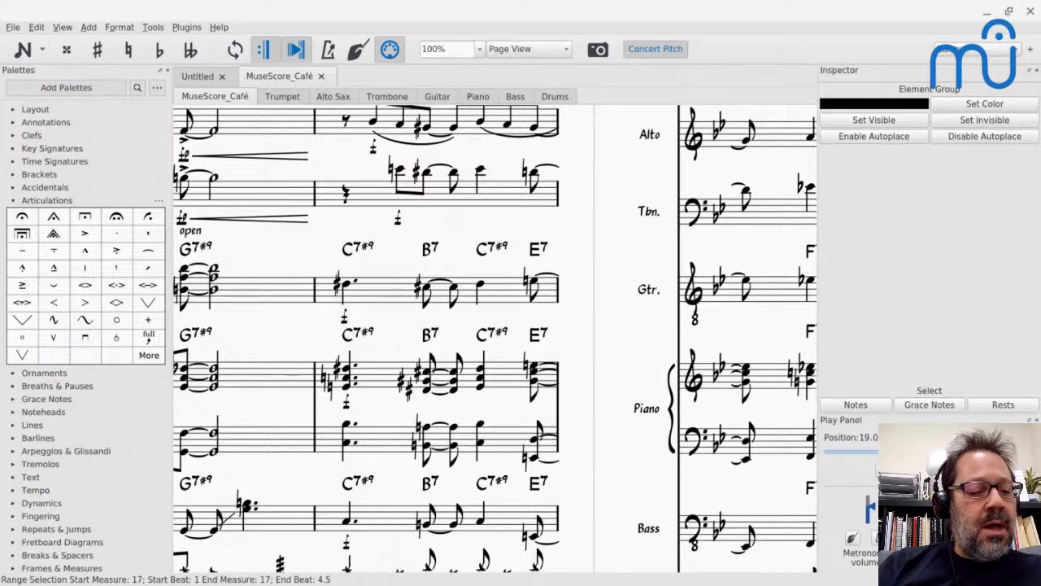
{"action": "left_click", "coordinate": [370, 374]}
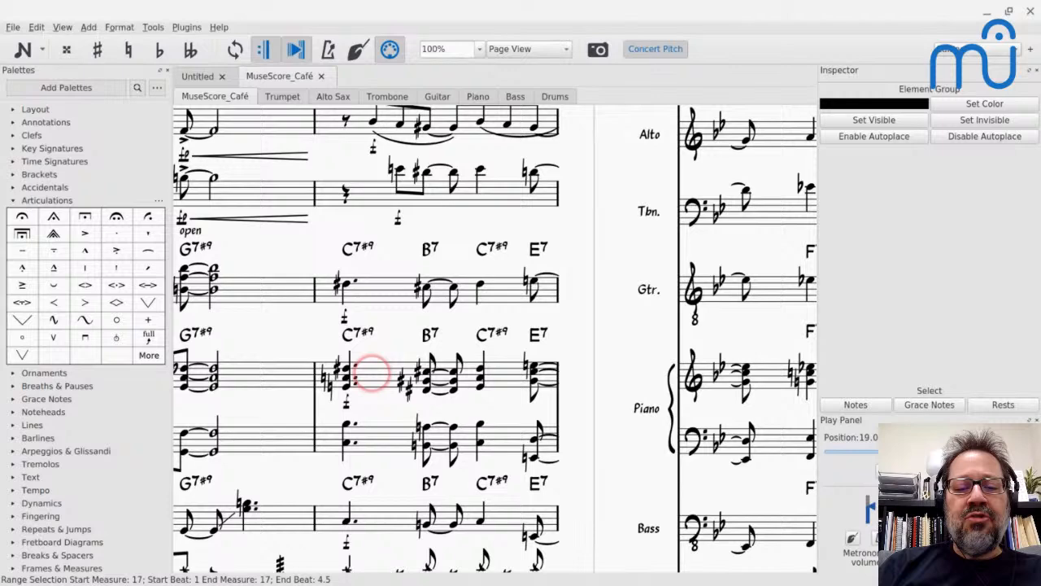
{"action": "scroll", "coordinate": [372, 374], "scroll_direction": "right", "scroll_amount": 1}
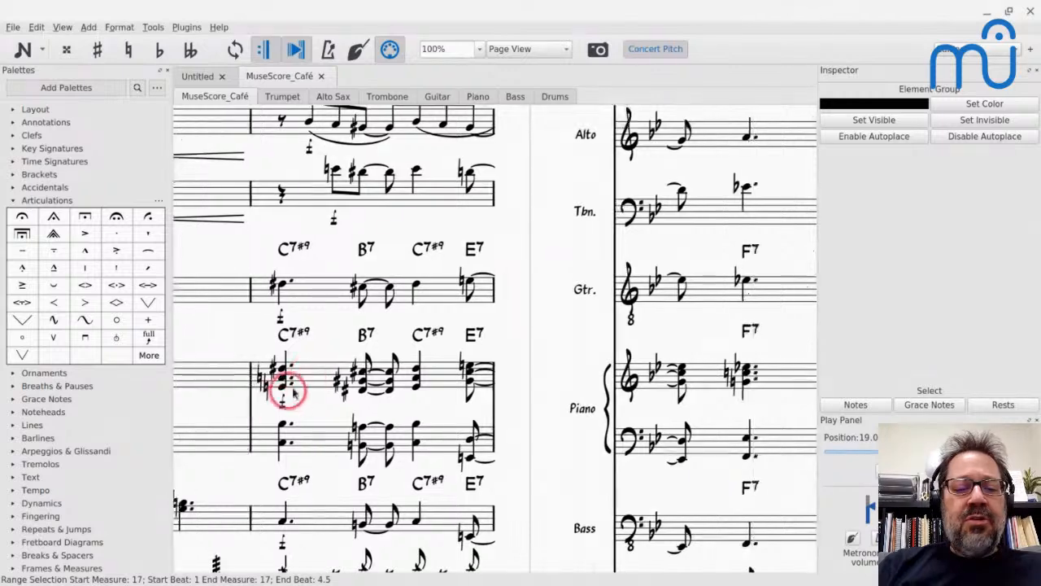
{"action": "left_click", "coordinate": [310, 380]}
{"action": "scroll", "coordinate": [311, 381], "scroll_direction": "down", "scroll_amount": 1}
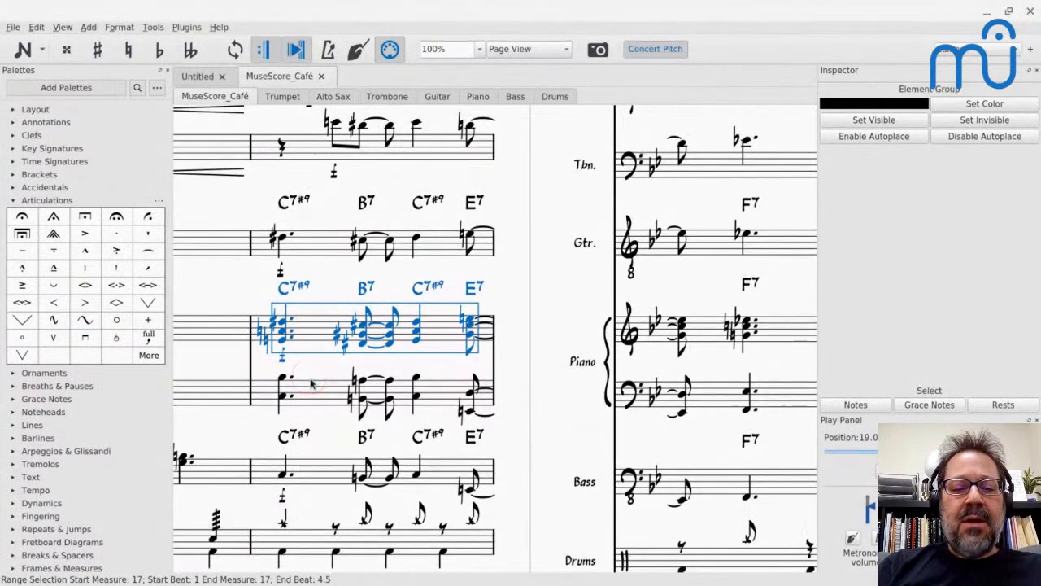
{"action": "scroll", "coordinate": [311, 381], "scroll_direction": "down", "scroll_amount": 2}
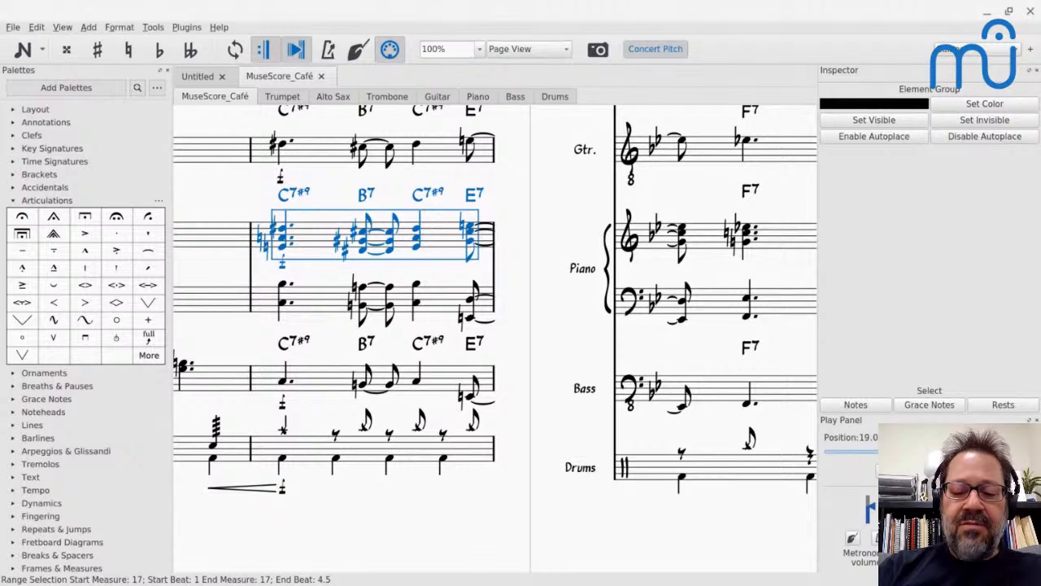
- Open the Mixer and show the settings of the Piano's Chord syms. channel
{"action": "key", "text": "F10"}
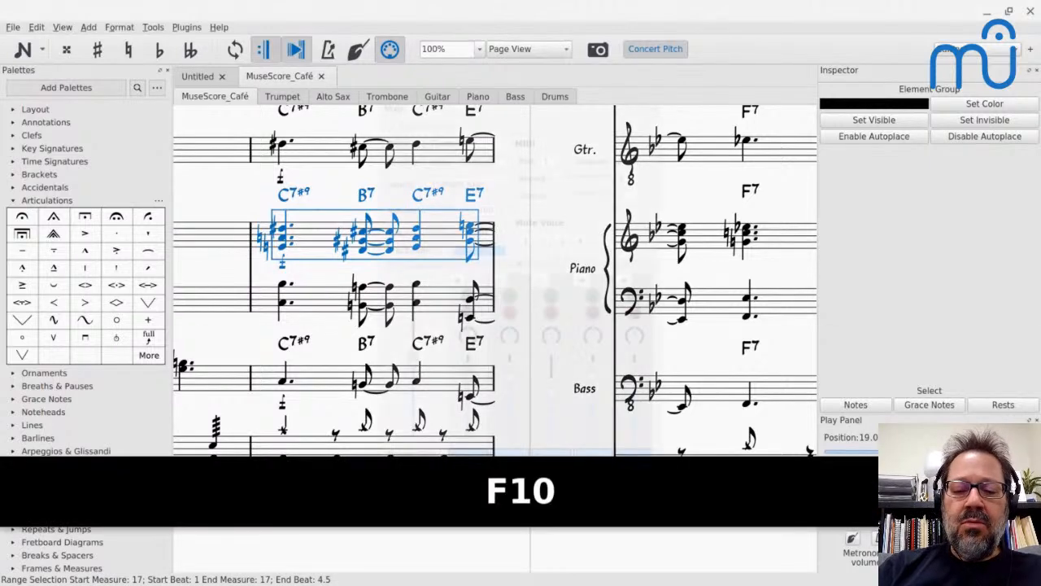
{"action": "left_click", "coordinate": [639, 427]}
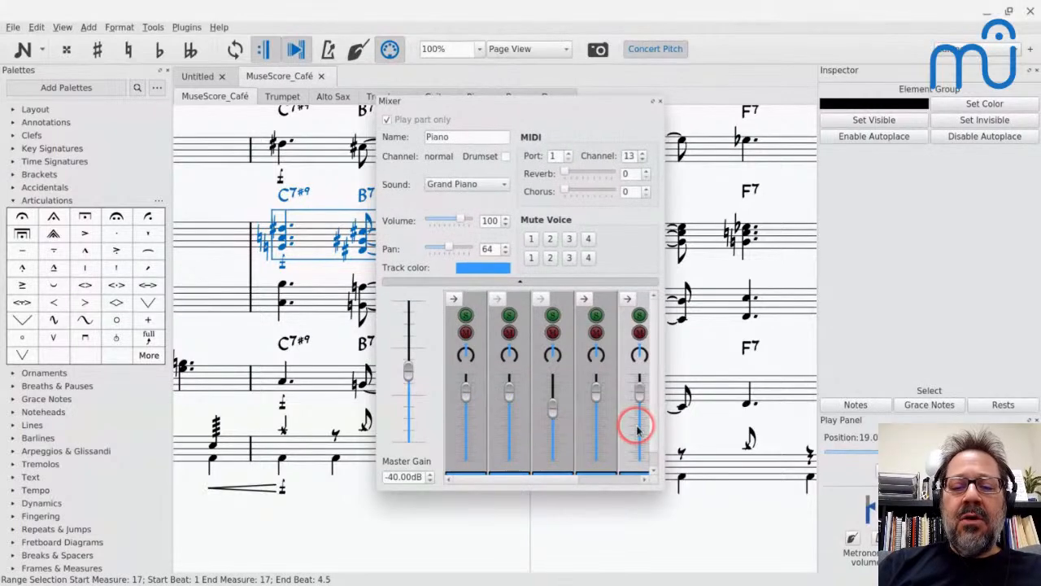
{"action": "left_click_drag", "start_coordinate": [545, 479], "coordinate": [609, 482]}
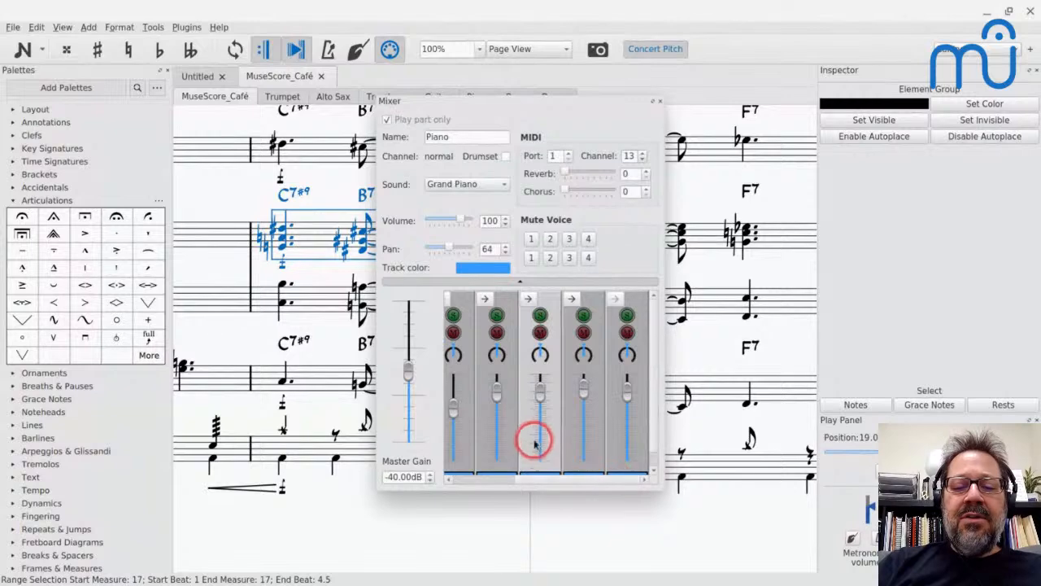
{"action": "left_click", "coordinate": [528, 301]}
{"action": "left_click", "coordinate": [558, 462]}
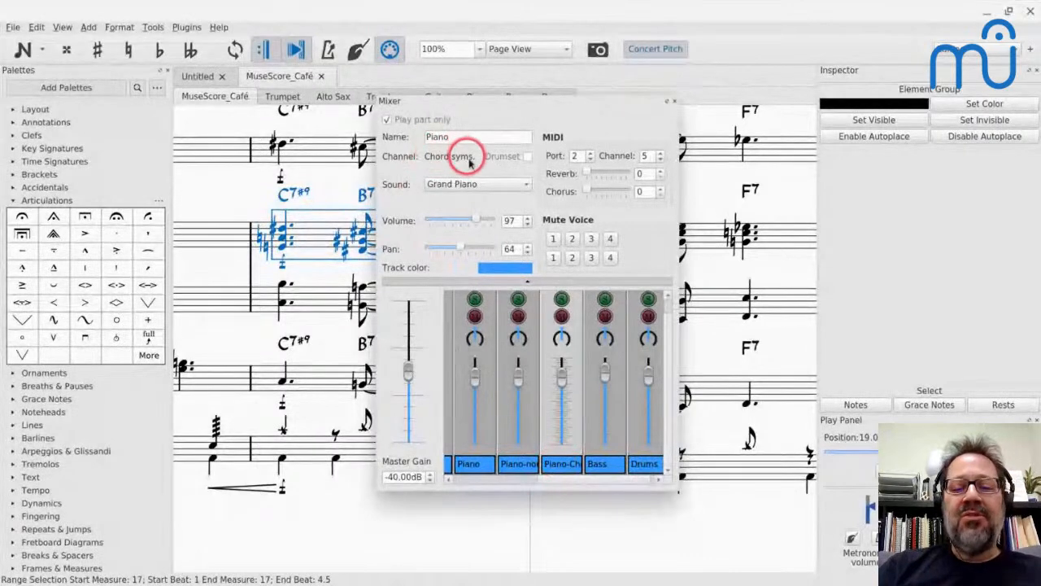
- Compare the Piano's normal and Chord syms. channels, and close the Mixer
{"action": "left_click", "coordinate": [509, 429]}
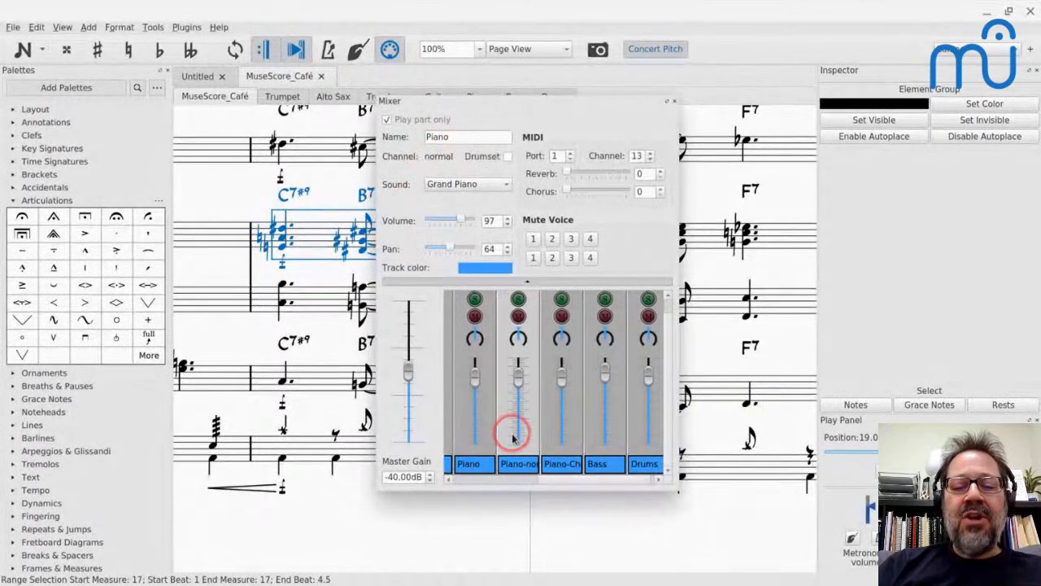
{"action": "left_click", "coordinate": [563, 437]}
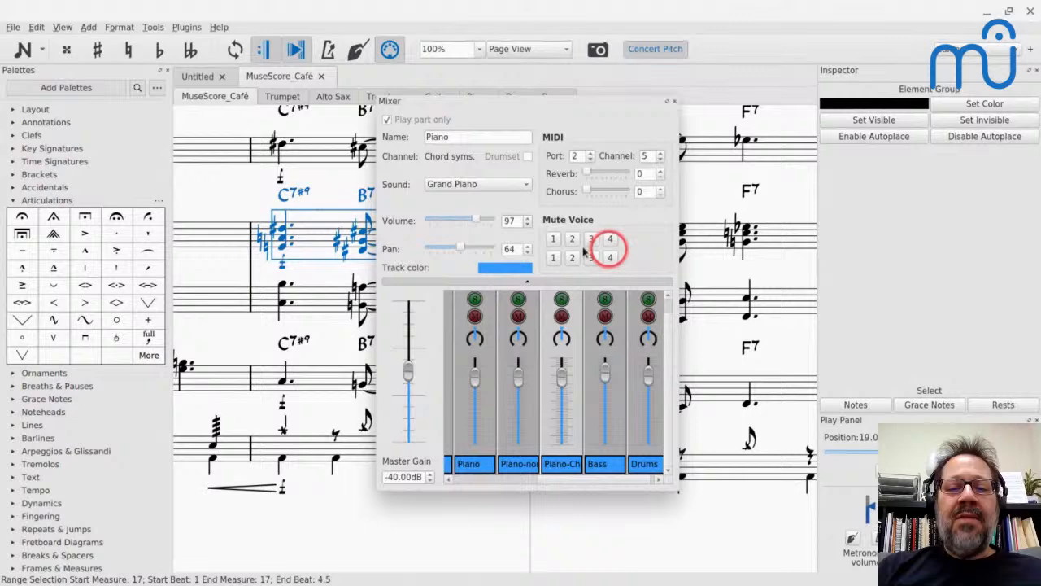
{"action": "left_click", "coordinate": [518, 463]}
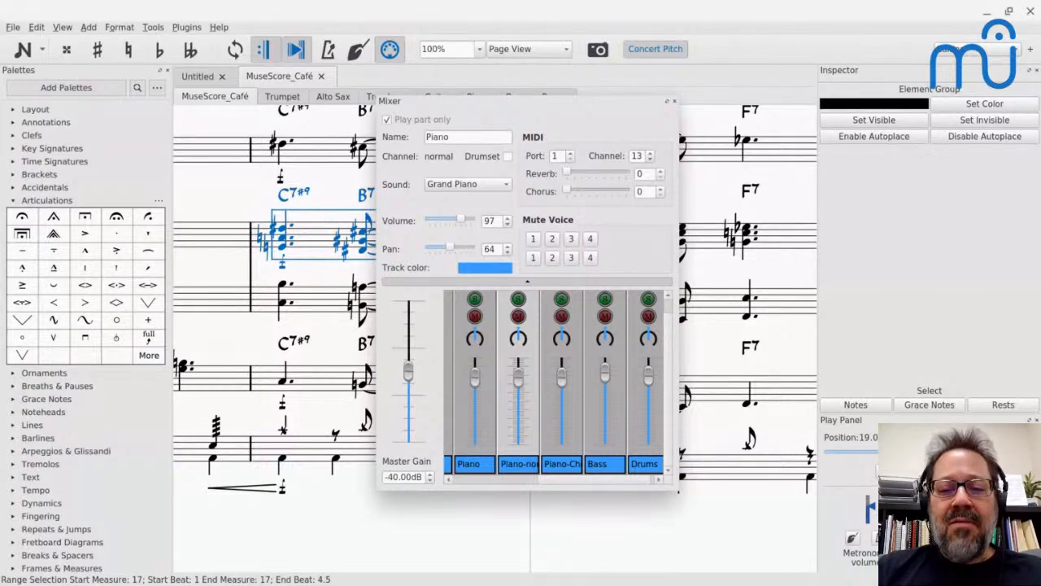
{"action": "left_click", "coordinate": [216, 262]}
- Return to the score's first page and examine the title and opening measures
{"action": "scroll", "coordinate": [218, 271], "scroll_direction": "up", "scroll_amount": 1}
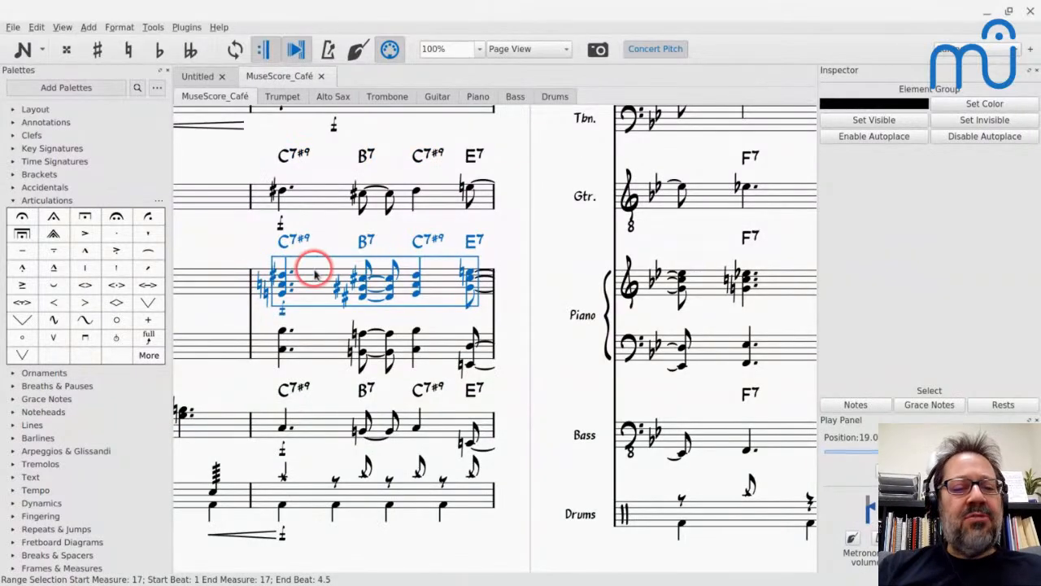
{"action": "scroll", "coordinate": [307, 274], "scroll_direction": "up", "scroll_amount": 5}
{"action": "scroll", "coordinate": [315, 274], "scroll_direction": "left", "scroll_amount": 5}
{"action": "scroll", "coordinate": [315, 274], "scroll_direction": "left", "scroll_amount": 20}
{"action": "scroll", "coordinate": [315, 274], "scroll_direction": "down", "scroll_amount": 1}
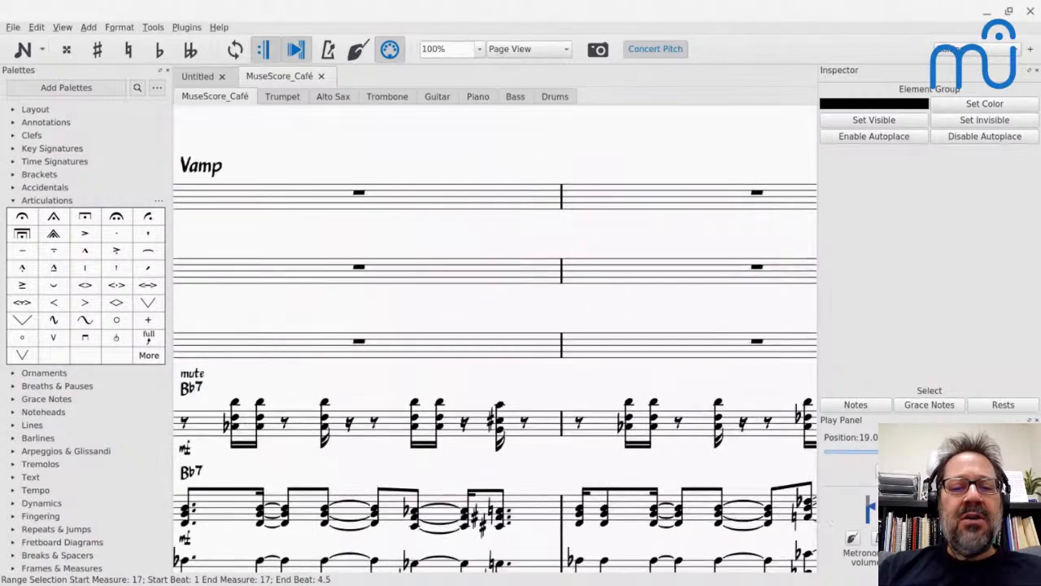
{"action": "scroll", "coordinate": [494, 339], "scroll_direction": "left", "scroll_amount": 20}
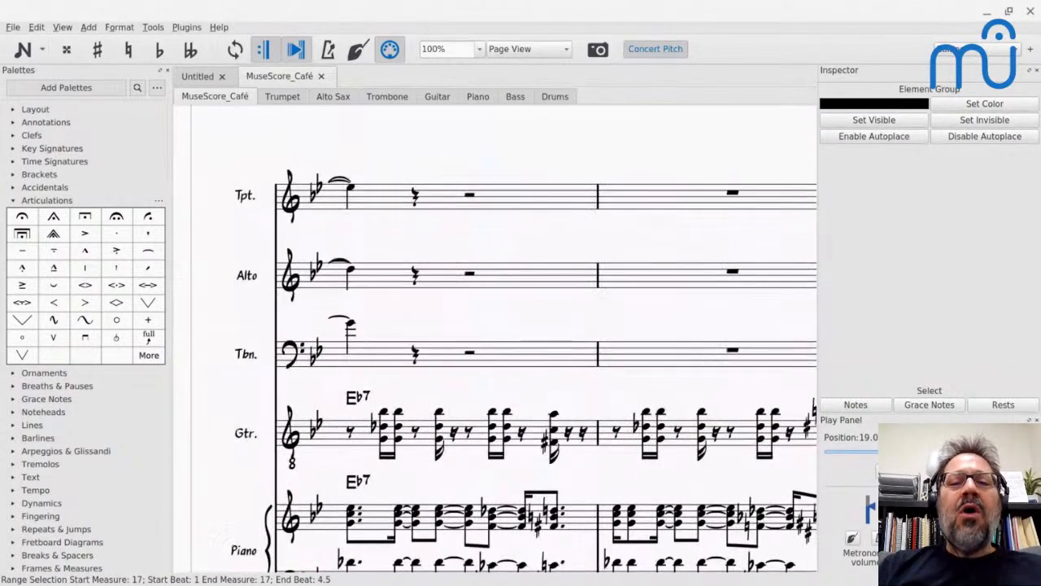
{"action": "scroll", "coordinate": [316, 274], "scroll_direction": "left", "scroll_amount": 2}
{"action": "scroll", "coordinate": [316, 274], "scroll_direction": "down", "scroll_amount": 2}
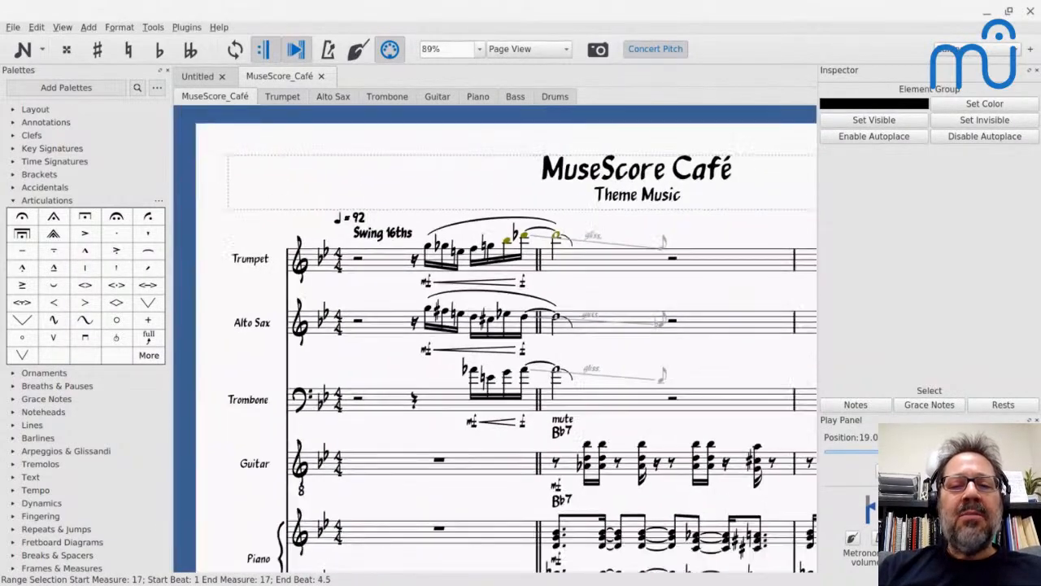
{"action": "scroll", "coordinate": [316, 274], "scroll_direction": "right", "scroll_amount": 3}
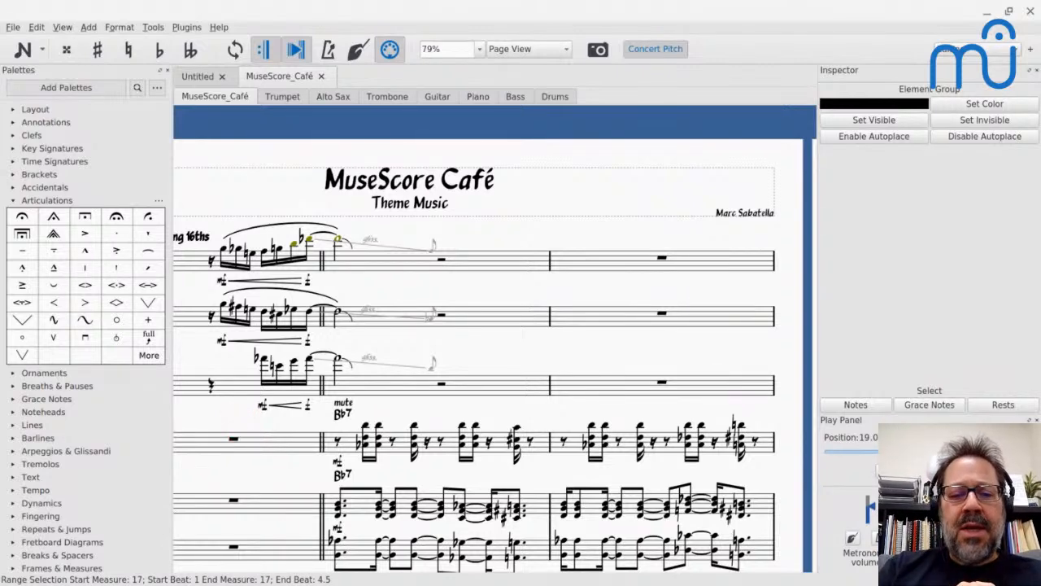
- Copy an Image Capture region about 100 by 121 mm covering the MuseScore Café title and opening measures
{"action": "left_click", "coordinate": [598, 51]}
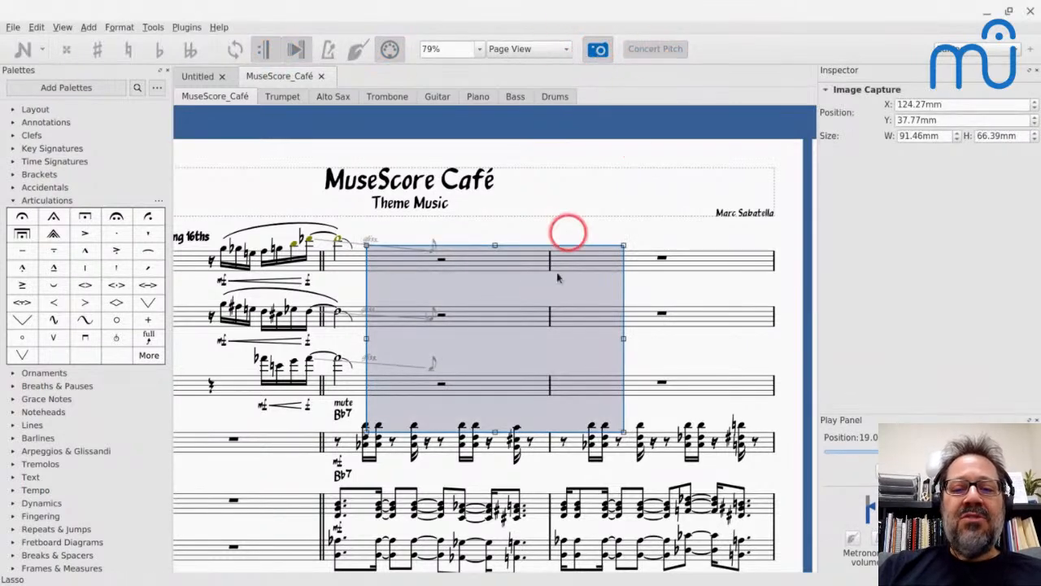
{"action": "left_click_drag", "start_coordinate": [498, 289], "coordinate": [442, 235]}
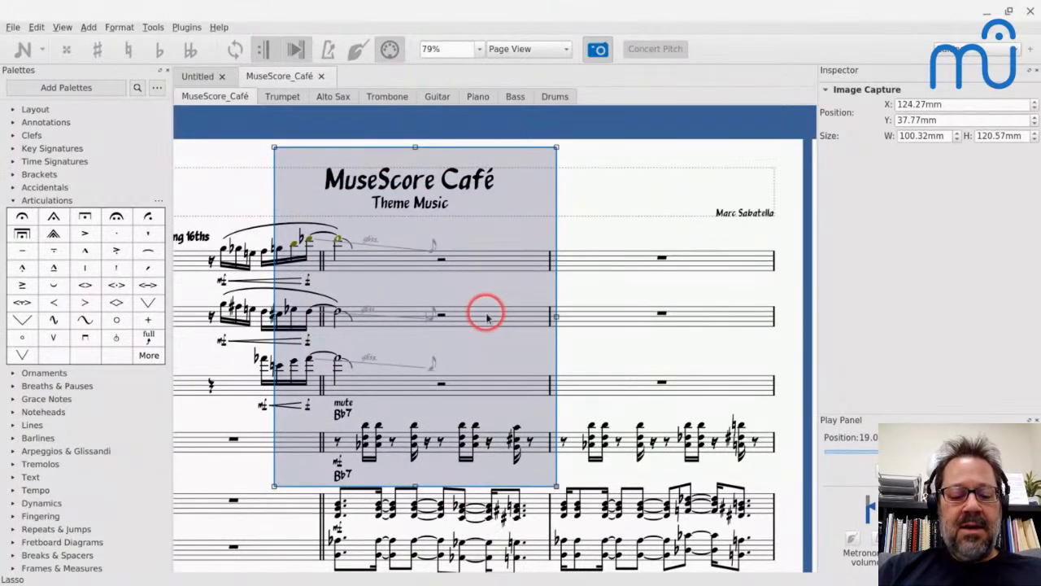
{"action": "key", "text": "ctrl+c"}
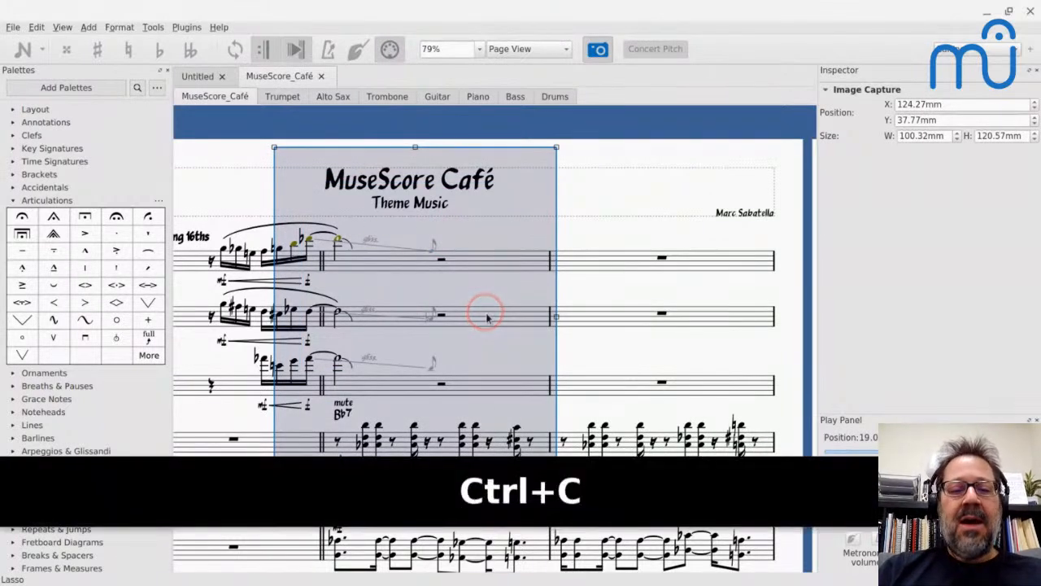
{"action": "key", "text": "Escape"}
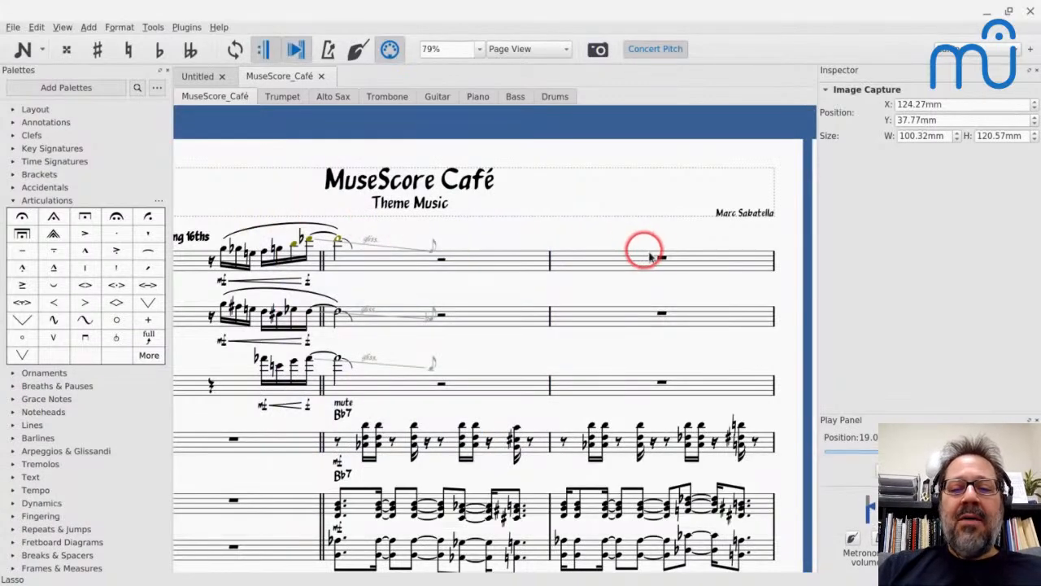
- Paste the captured image into the vertical frame that holds the score title
{"action": "left_click", "coordinate": [623, 204]}
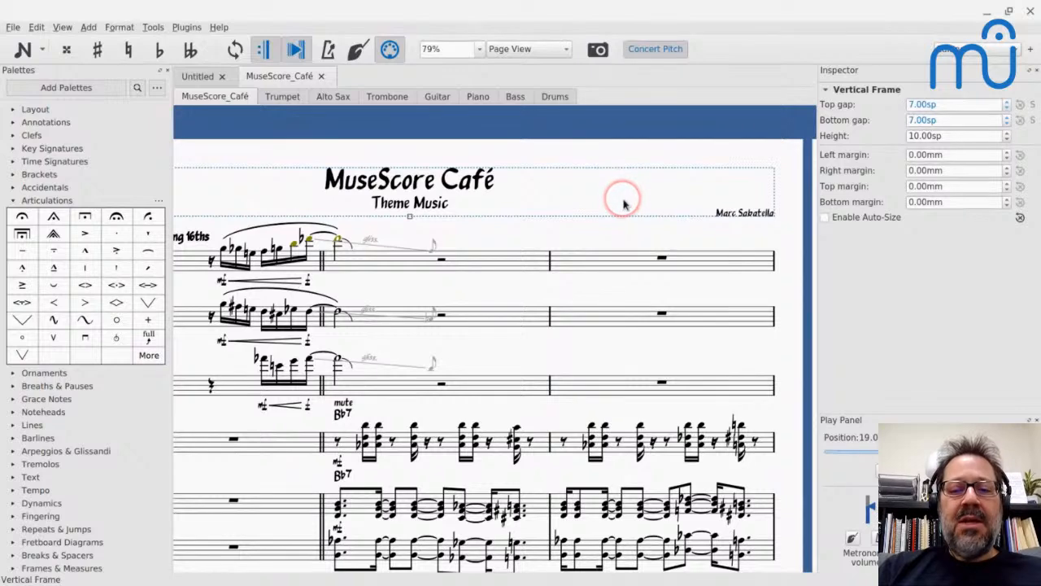
{"action": "key", "text": "ctrl+v"}
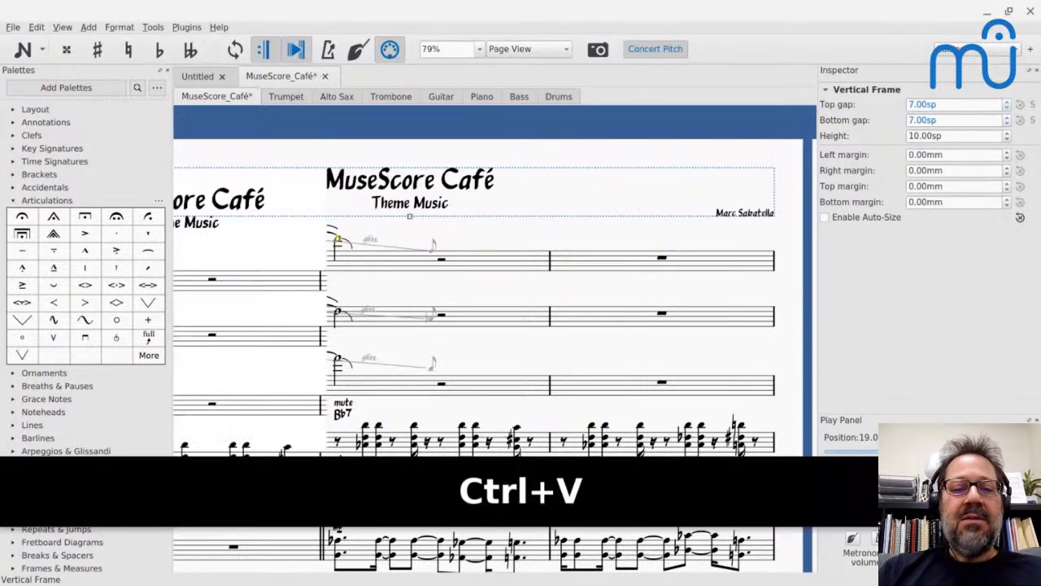
{"action": "scroll", "coordinate": [624, 205], "scroll_direction": "left", "scroll_amount": 5}
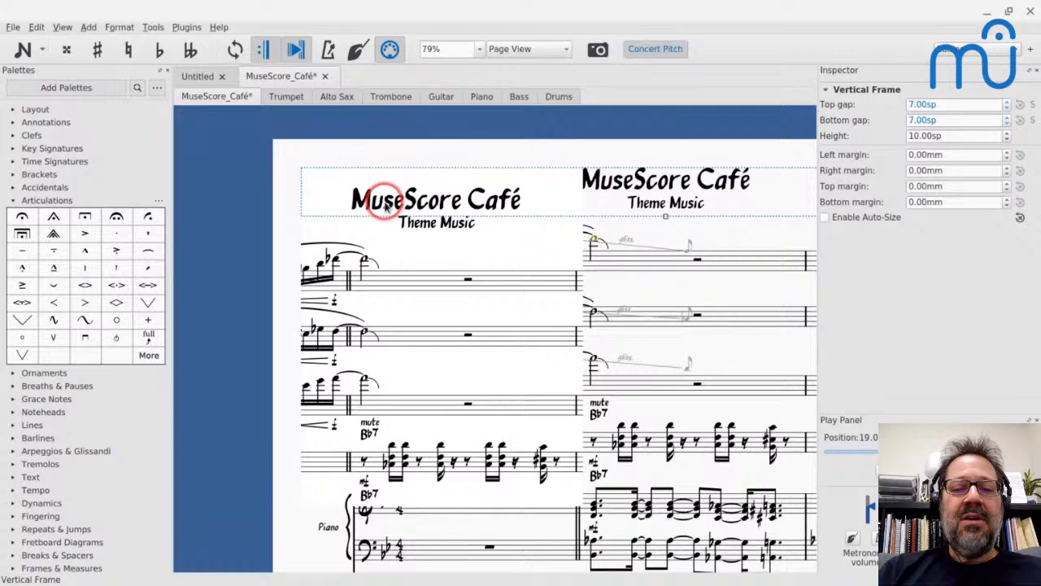
- Delete the pasted image from the vertical frame that holds the score title
{"action": "key", "text": "BackSpace"}
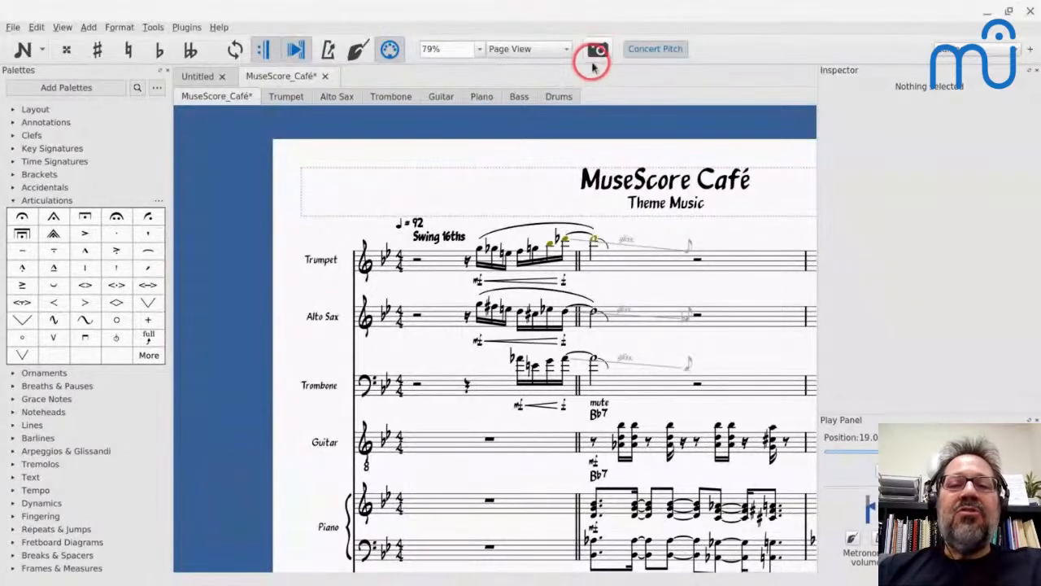
{"action": "left_click", "coordinate": [596, 51]}
{"action": "left_click_drag", "start_coordinate": [580, 366], "coordinate": [342, 388]}
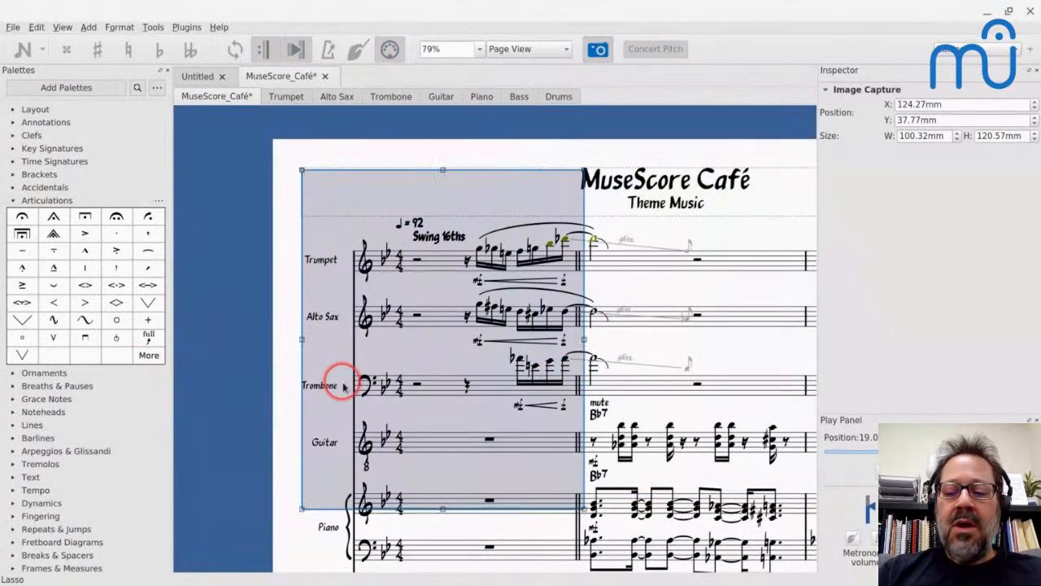
{"action": "key", "text": "BackSpace"}
{"action": "key", "text": "Escape"}
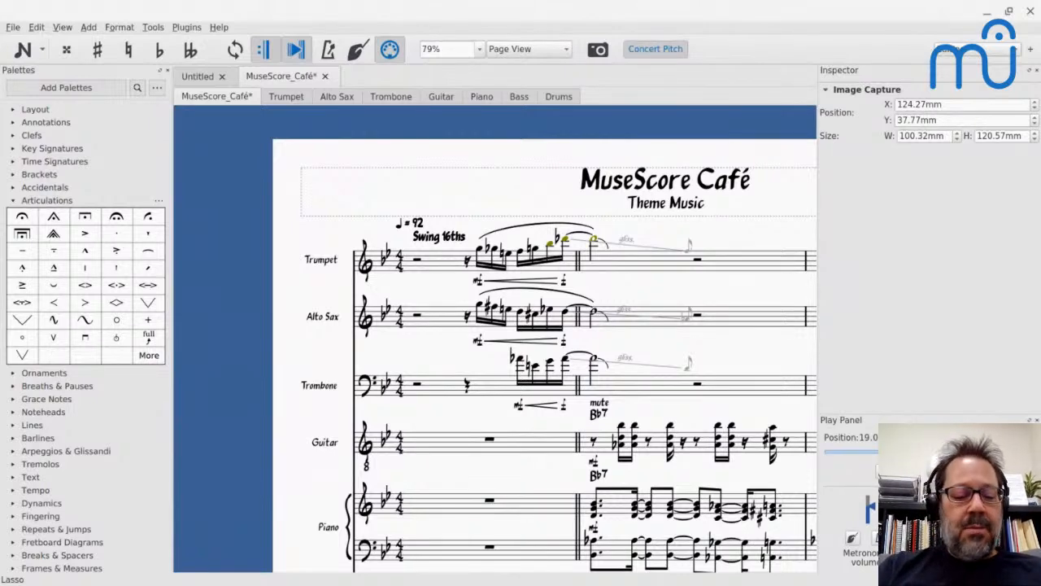
- Take a partial screenshot of the palettes list covering Layout through the expanded Articulations palette
{"action": "key", "text": "Print"}
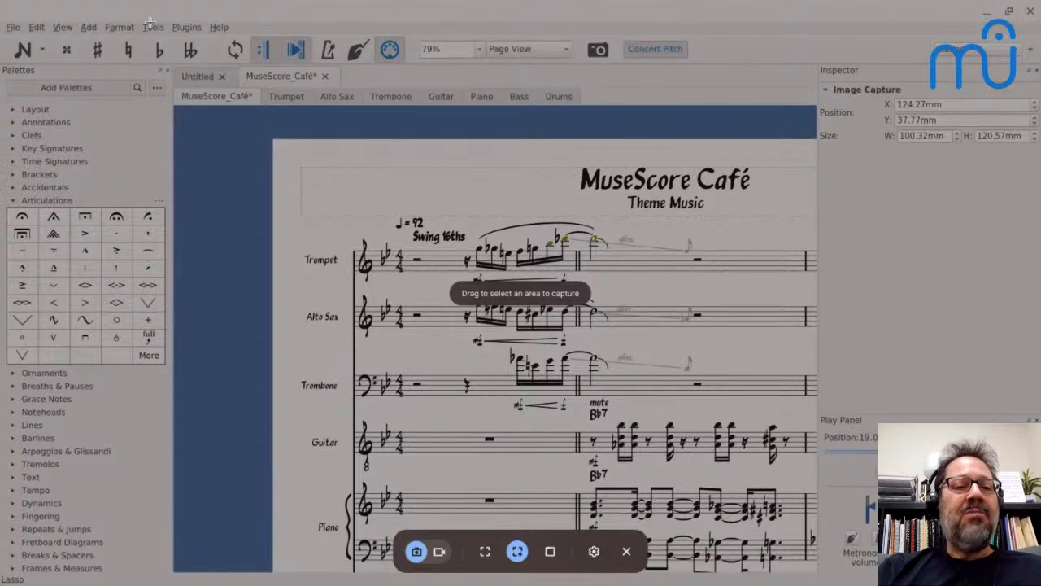
{"action": "left_click_drag", "start_coordinate": [2, 103], "coordinate": [170, 371]}
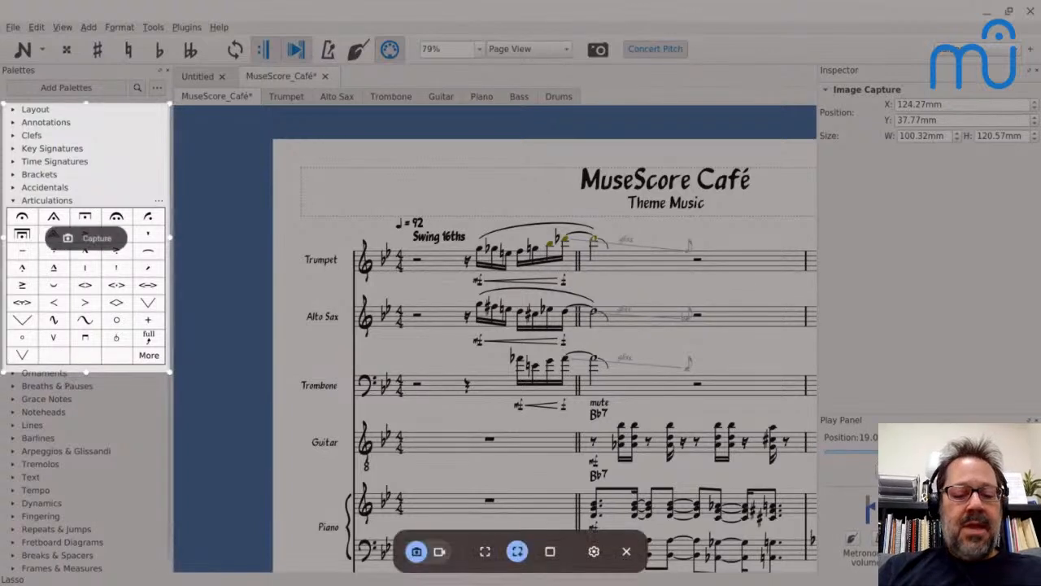
{"action": "key", "text": "ctrl+c"}
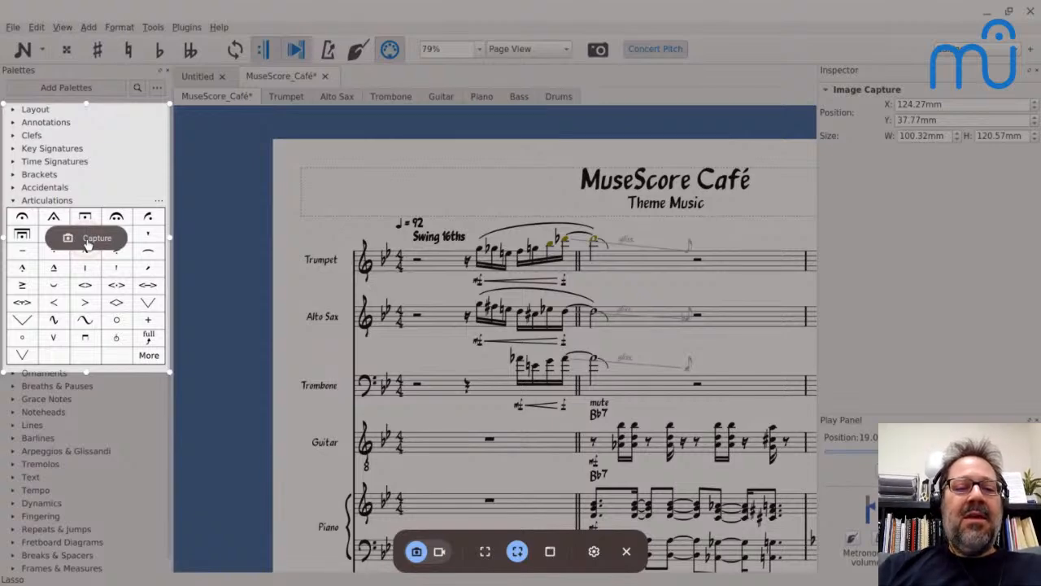
{"action": "left_click", "coordinate": [87, 240]}
- Paste the screenshot into the title frame and move it beside the Trumpet staff, at offset X 2.09sp, Y 8.59sp
{"action": "left_click", "coordinate": [301, 197]}
{"action": "key", "text": "ctrl+v"}
{"action": "left_click_drag", "start_coordinate": [317, 199], "coordinate": [269, 228]}
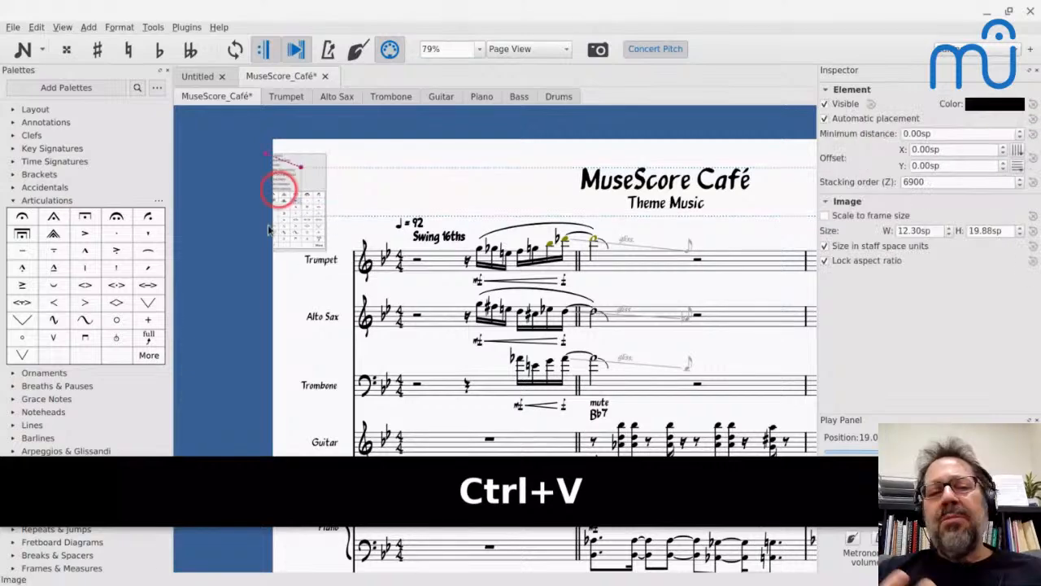
{"action": "left_click_drag", "start_coordinate": [269, 231], "coordinate": [309, 287]}
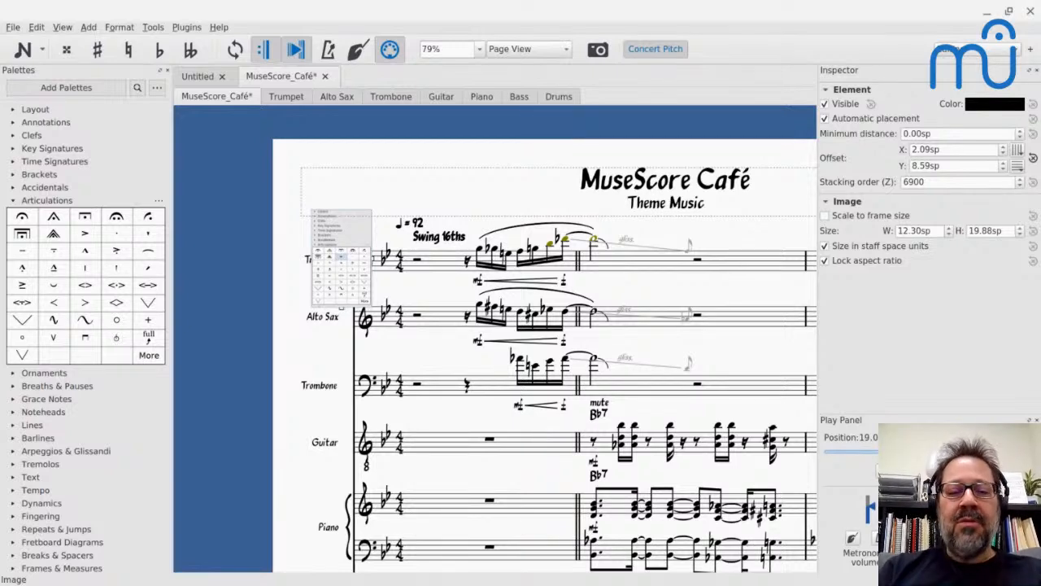
- Delete the pasted screenshot from the score and collapse the Articulations palette
{"action": "key", "text": "BackSpace"}
{"action": "scroll", "coordinate": [545, 325], "scroll_direction": "down", "scroll_amount": 2}
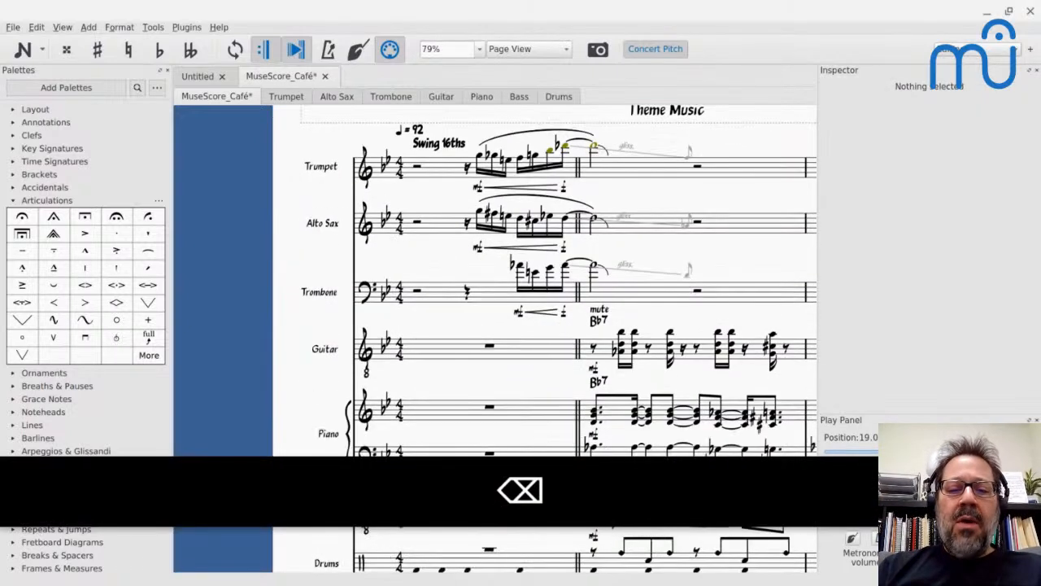
{"action": "left_click", "coordinate": [432, 294]}
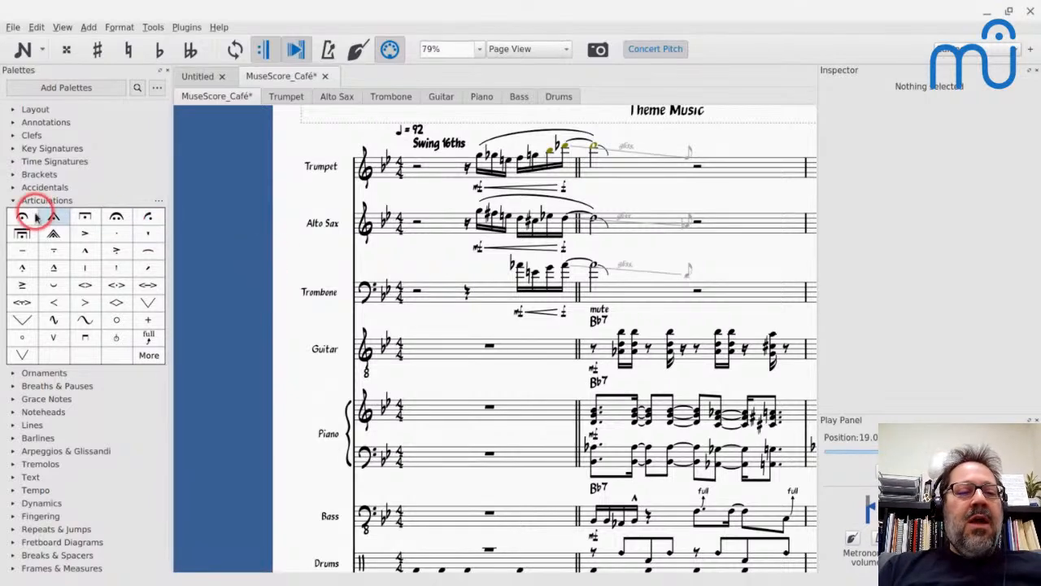
{"action": "left_click", "coordinate": [12, 202]}
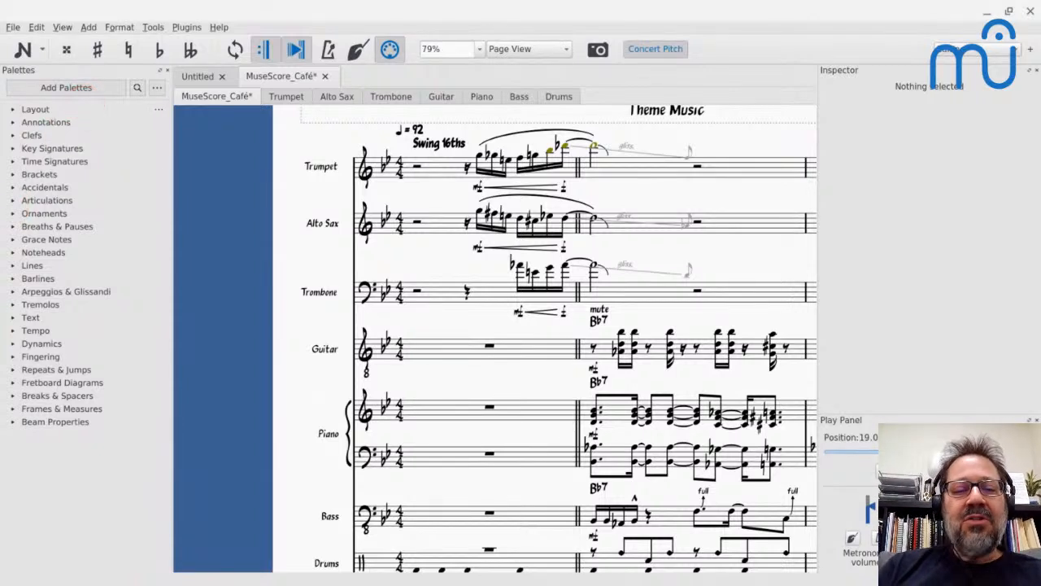
{"action": "left_click_drag", "start_coordinate": [273, 195], "coordinate": [241, 208]}
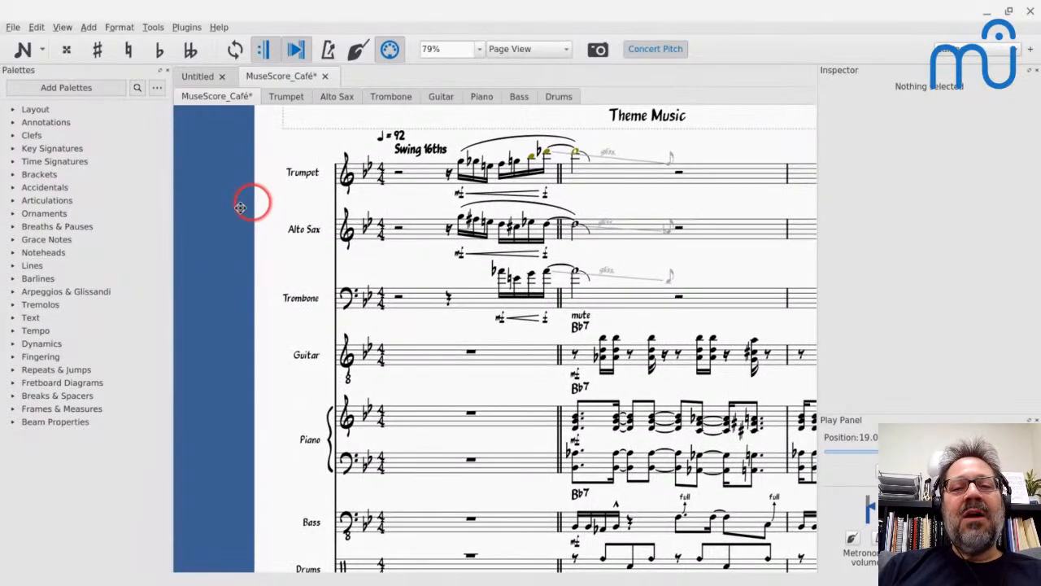
{"action": "left_click_drag", "start_coordinate": [241, 208], "coordinate": [168, 258]}
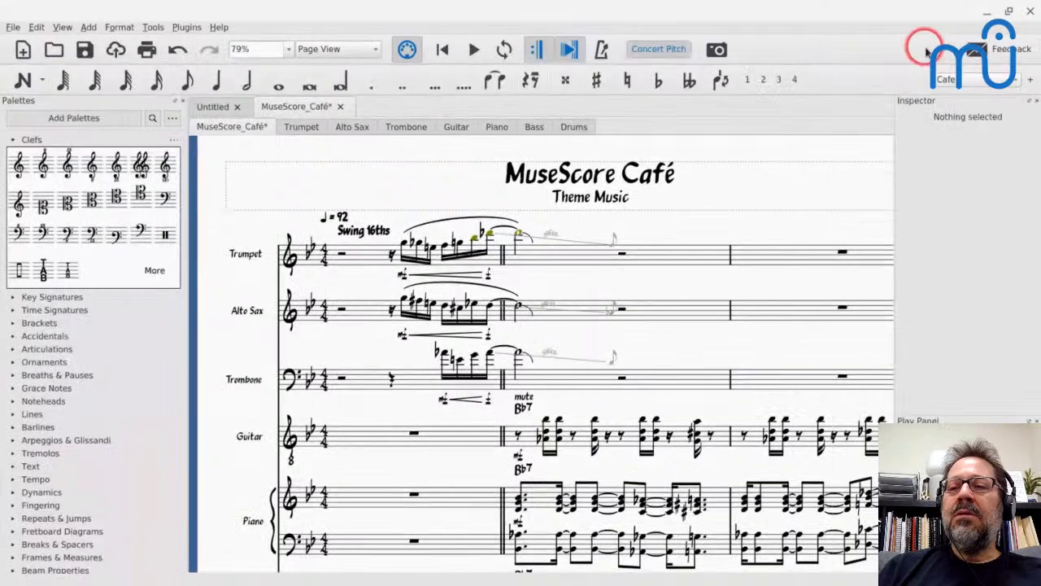
- Switch to the Advanced workspace, and review the extra components a new workspace can save without creating one
{"action": "left_click", "coordinate": [959, 81]}
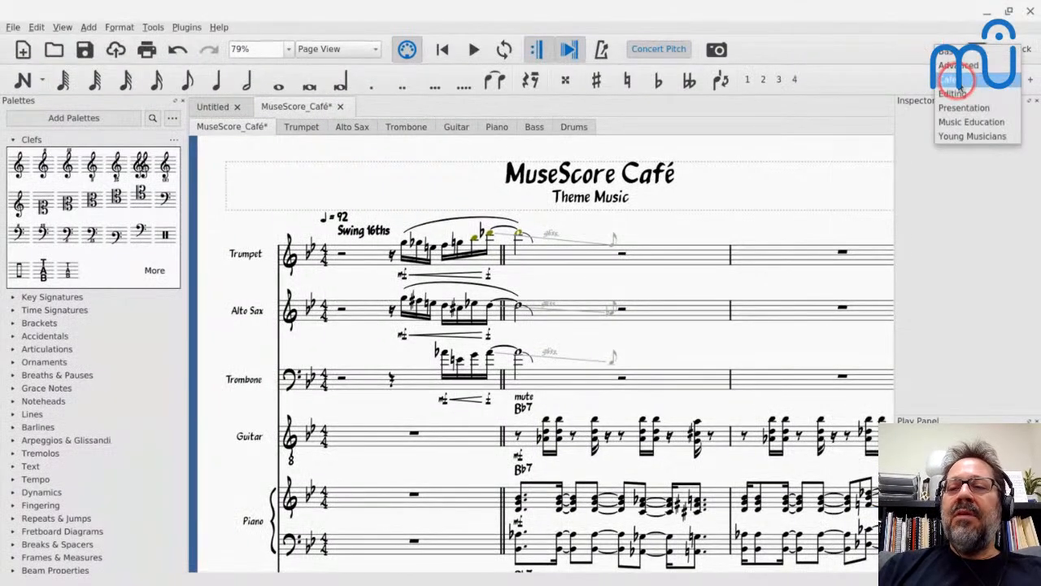
{"action": "left_click", "coordinate": [954, 75]}
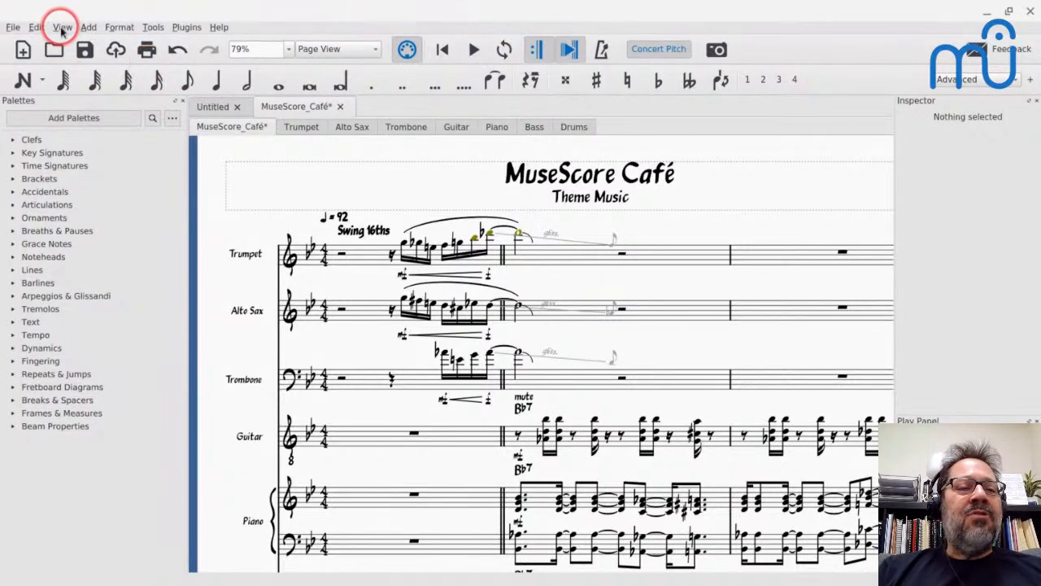
{"action": "left_click", "coordinate": [1030, 81]}
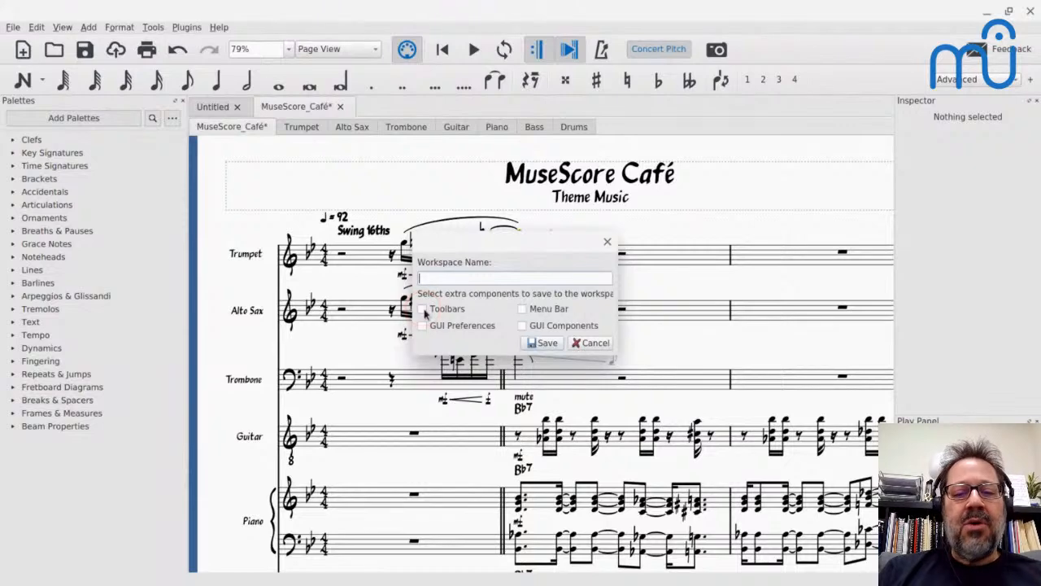
{"action": "left_click", "coordinate": [423, 313]}
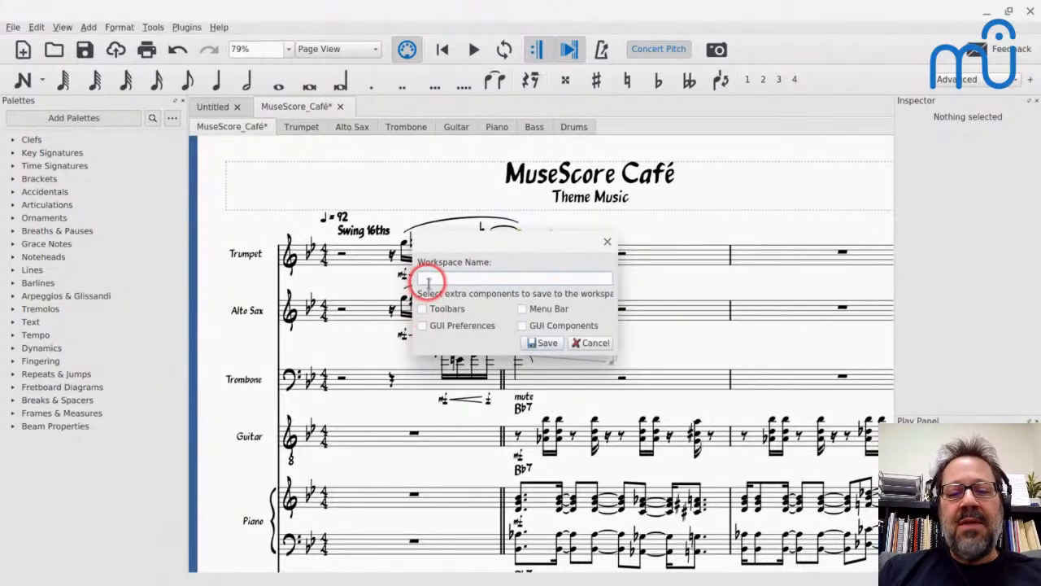
{"action": "left_click", "coordinate": [595, 344]}
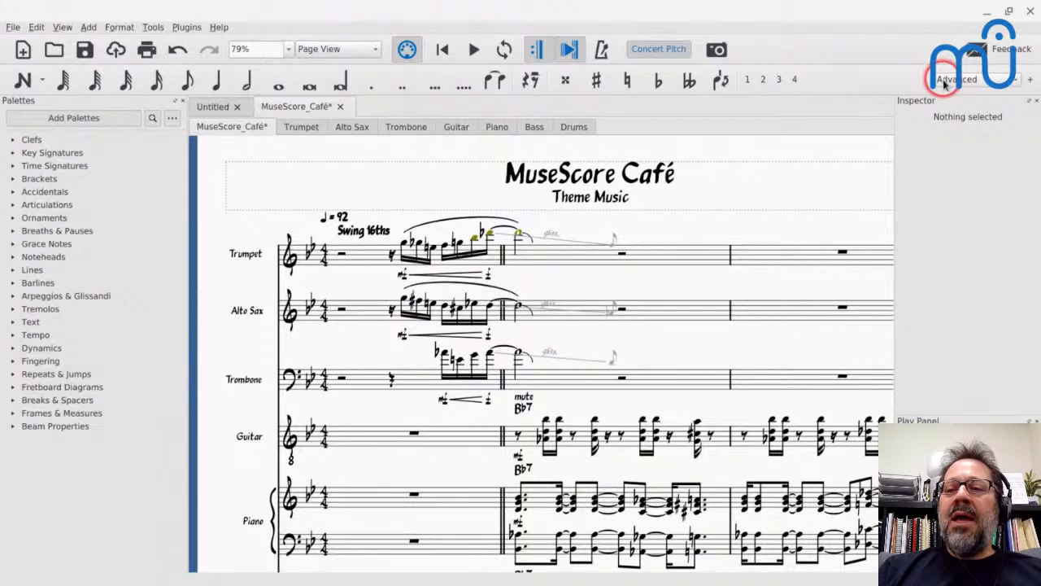
- Review the Note Input toolbar's actions in the toolbar customization for the Advanced workspace, and cancel without changing them
{"action": "left_click", "coordinate": [62, 29]}
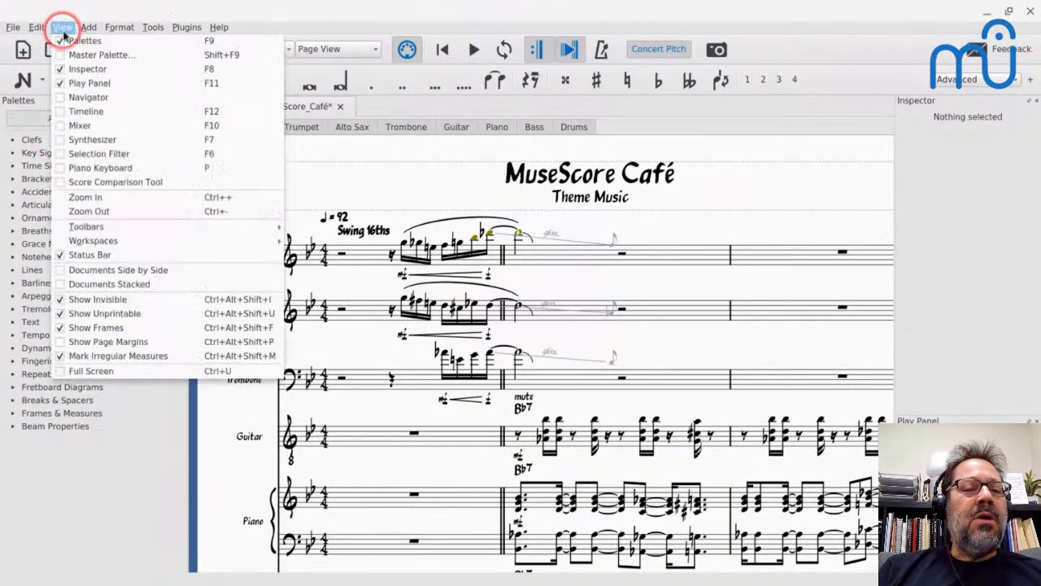
{"action": "mouse_move", "coordinate": [87, 227]}
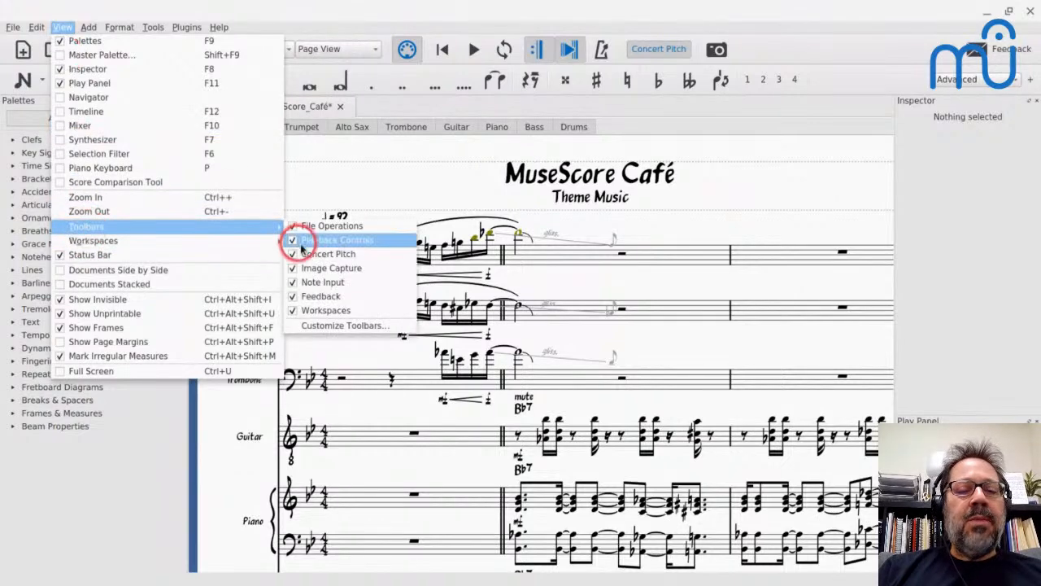
{"action": "left_click", "coordinate": [317, 326]}
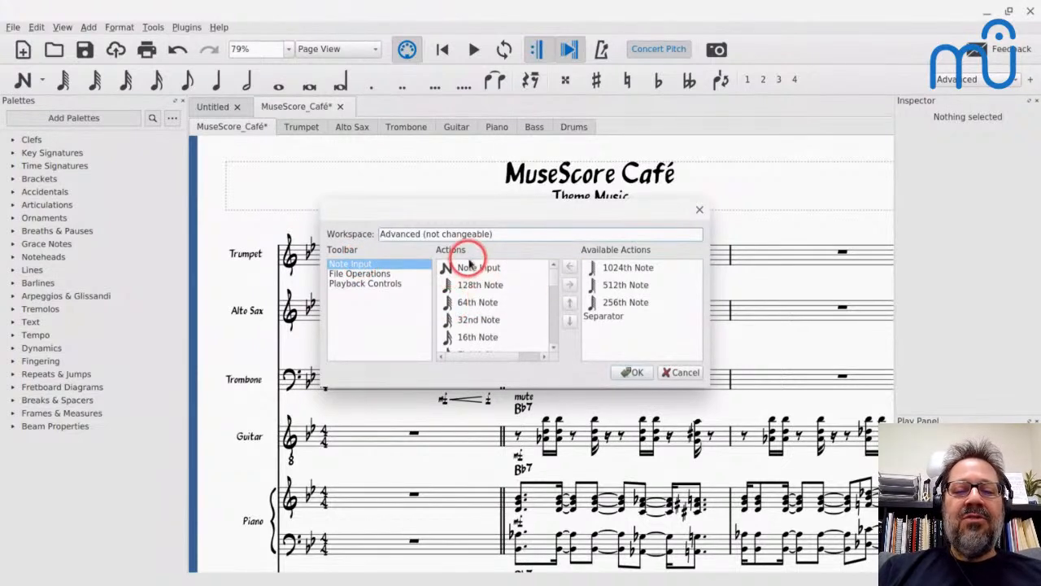
{"action": "scroll", "coordinate": [487, 304], "scroll_direction": "down", "scroll_amount": 2}
{"action": "scroll", "coordinate": [486, 304], "scroll_direction": "down", "scroll_amount": 2}
{"action": "scroll", "coordinate": [482, 299], "scroll_direction": "up", "scroll_amount": 5}
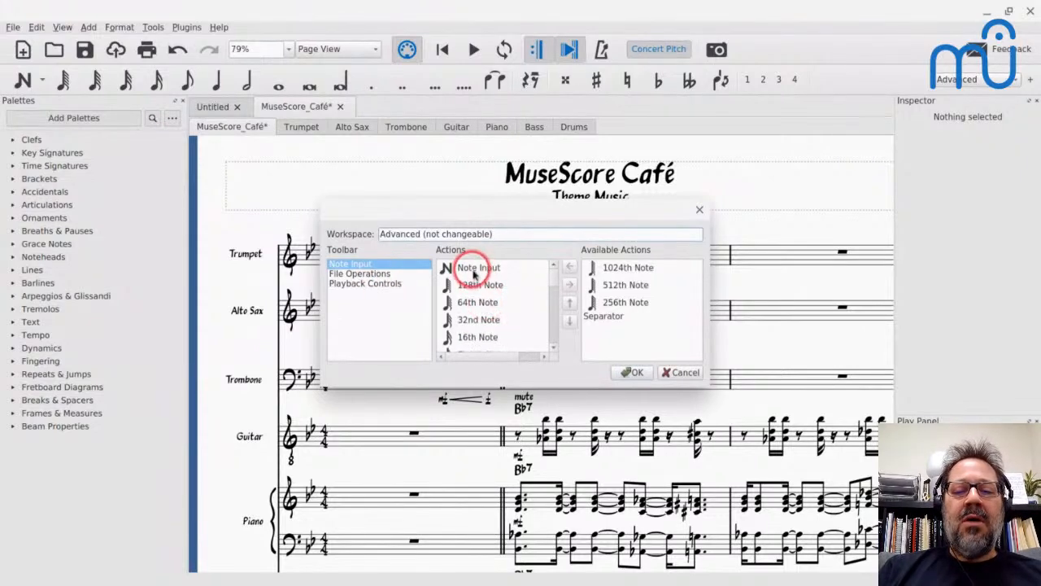
{"action": "left_click", "coordinate": [476, 284]}
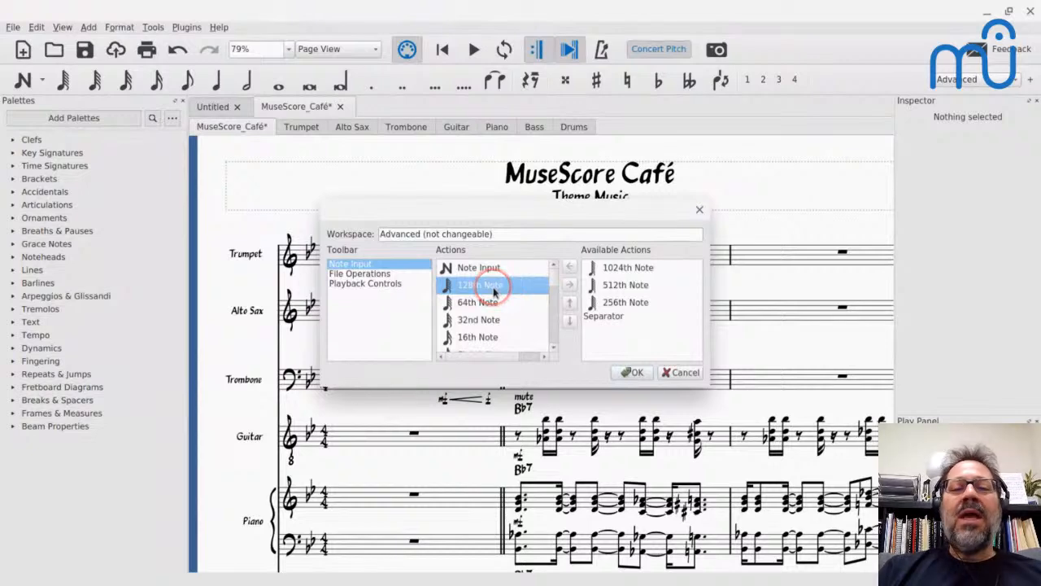
{"action": "left_click", "coordinate": [686, 372]}
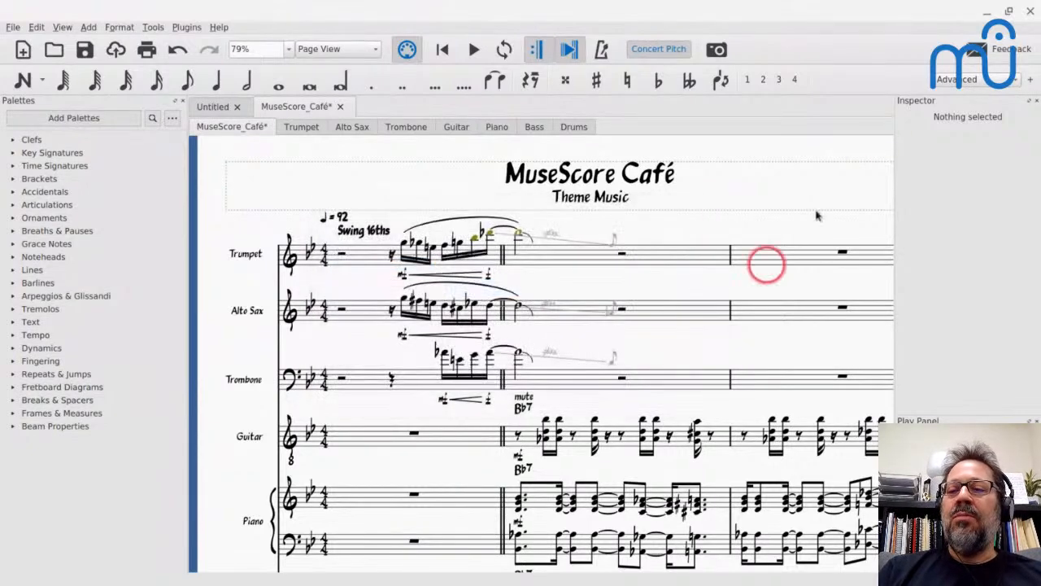
- Open and dismiss the new workspace dialog, and switch to the Cafe workspace
{"action": "left_click", "coordinate": [1030, 82]}
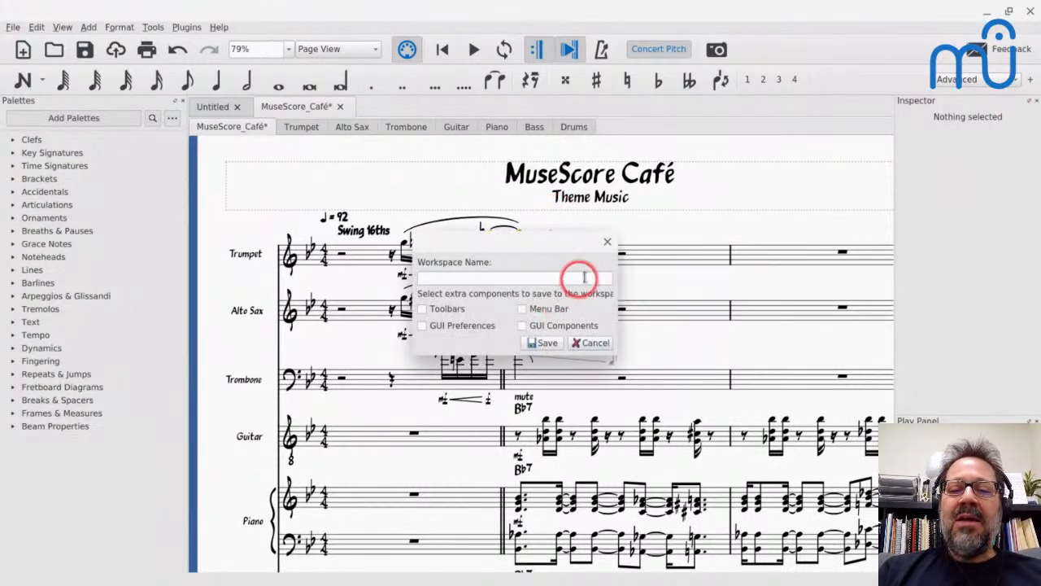
{"action": "left_click", "coordinate": [607, 242]}
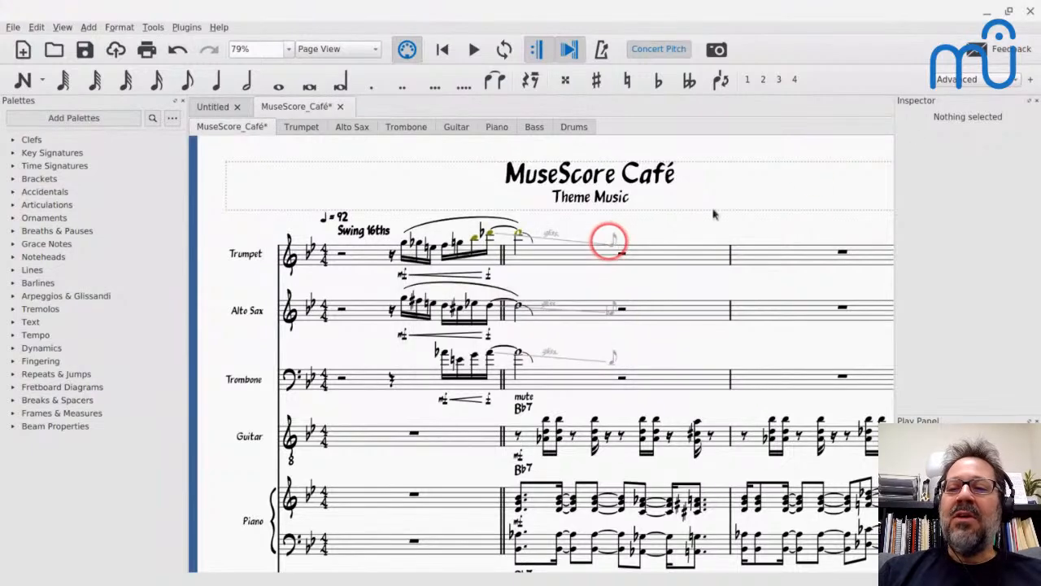
{"action": "left_click", "coordinate": [1015, 81]}
{"action": "left_click", "coordinate": [983, 95]}
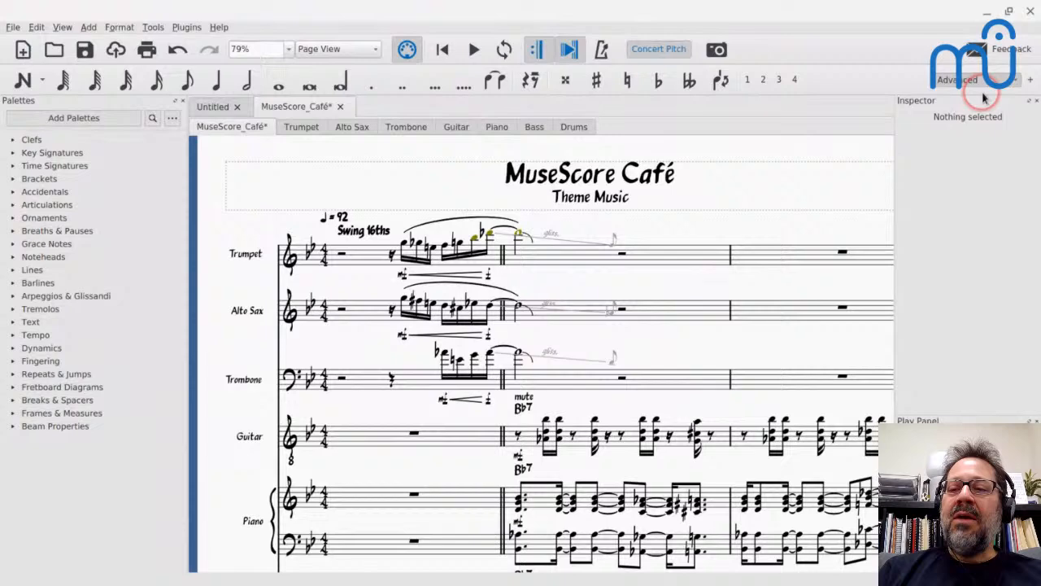
- Customize the Cafe workspace's Note Input toolbar by moving 128th Note to the available actions
{"action": "left_click", "coordinate": [63, 26]}
{"action": "left_click", "coordinate": [122, 242]}
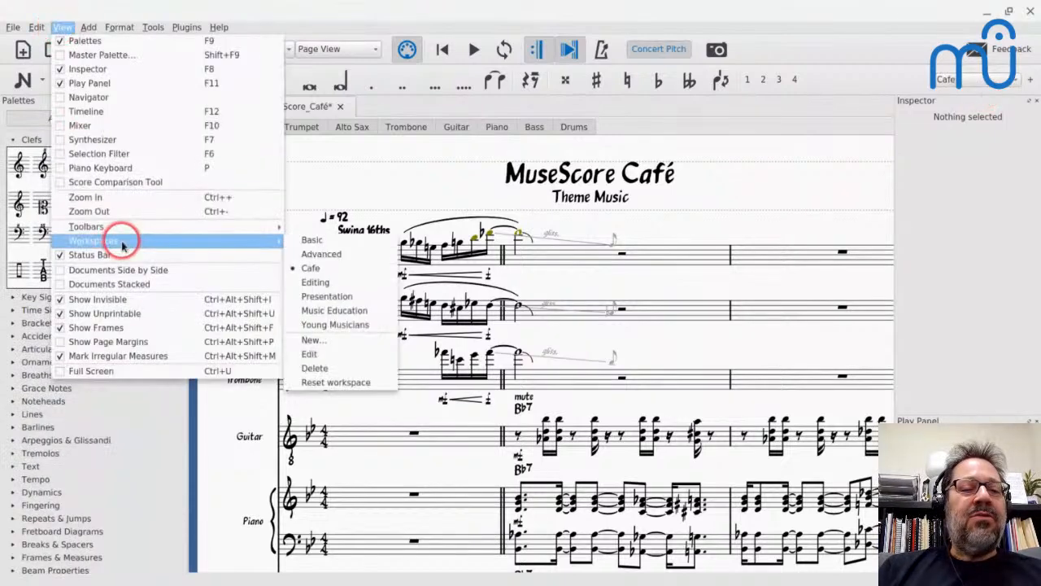
{"action": "mouse_move", "coordinate": [128, 226]}
{"action": "left_click", "coordinate": [353, 325]}
{"action": "left_click", "coordinate": [457, 286]}
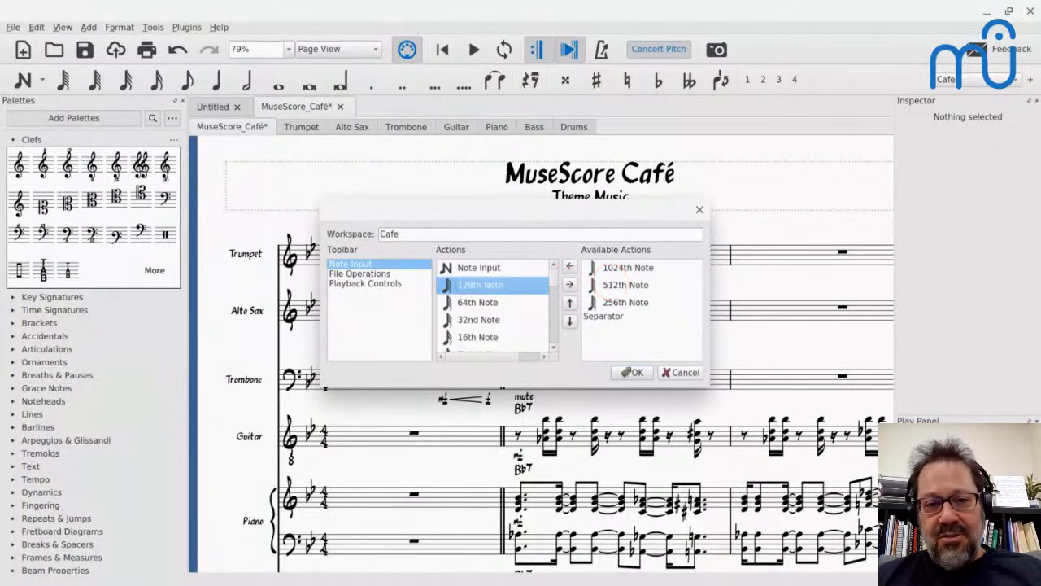
{"action": "left_click", "coordinate": [523, 289]}
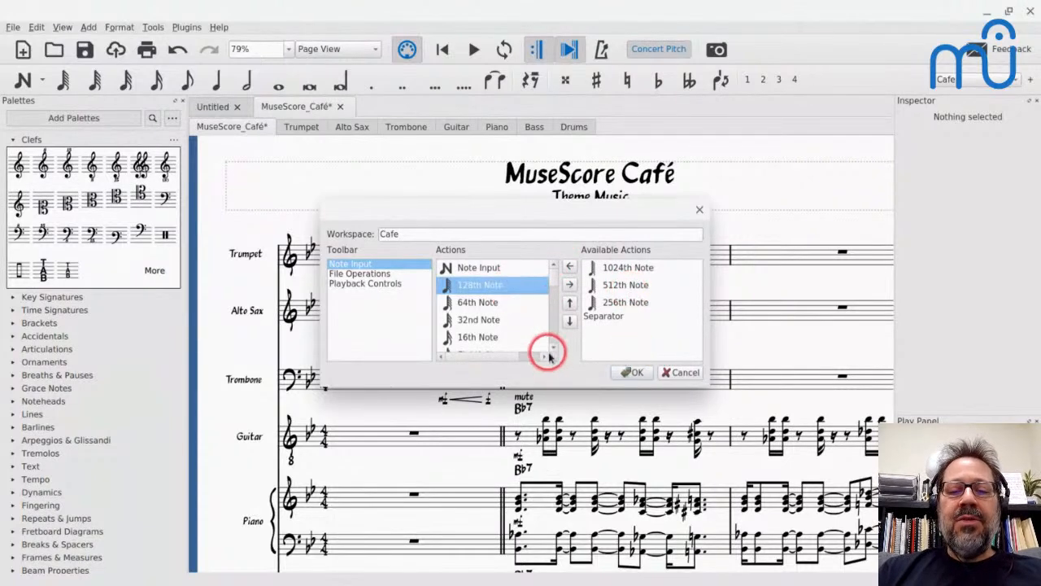
{"action": "left_click", "coordinate": [568, 287]}
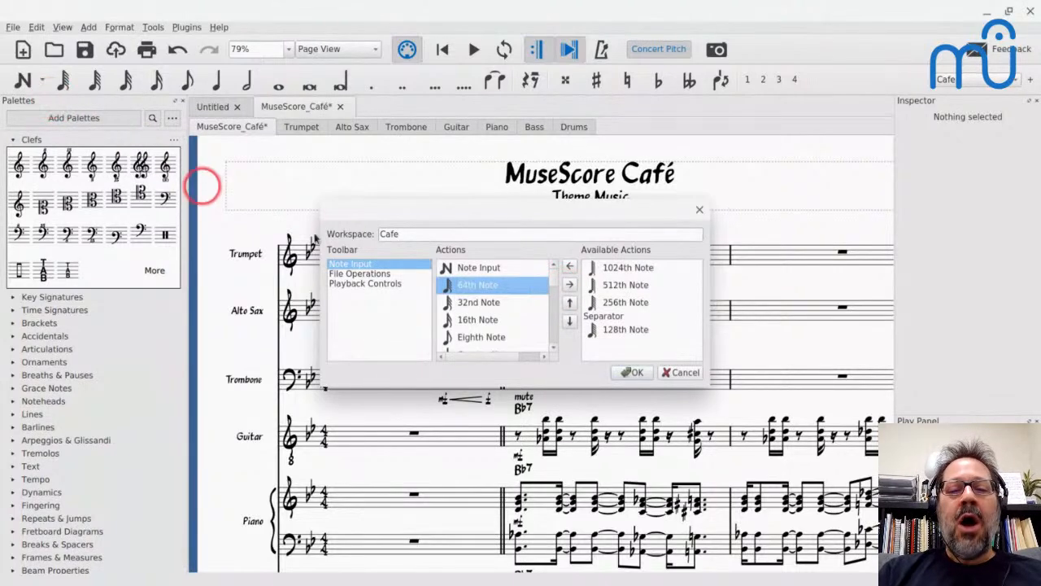
- Remove the Quadruple and Triple Augmentation Dot actions from the Cafe workspace's Note Input toolbar, and apply the customization
{"action": "scroll", "coordinate": [493, 328], "scroll_direction": "down", "scroll_amount": 5}
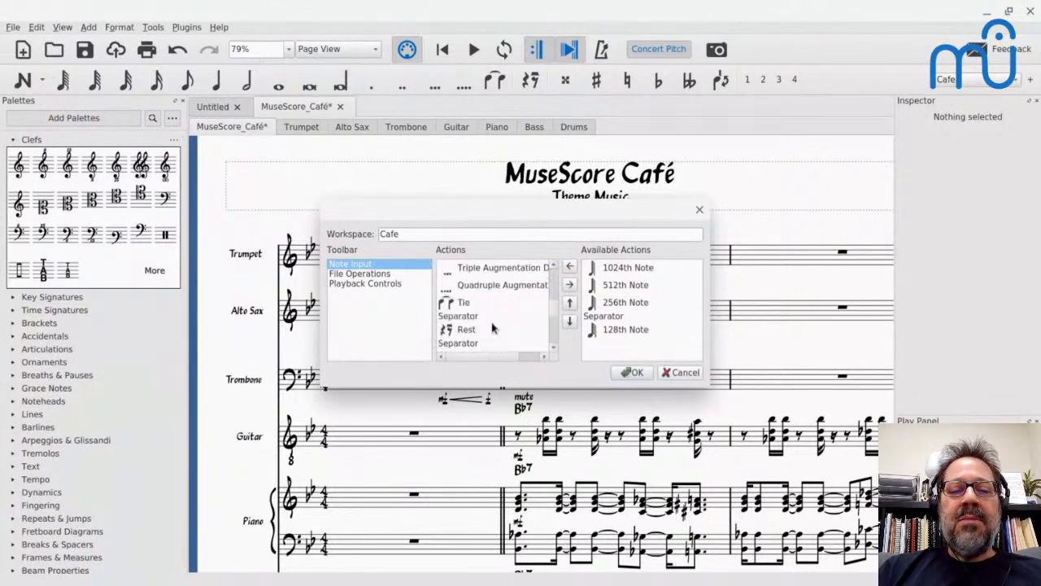
{"action": "scroll", "coordinate": [493, 328], "scroll_direction": "up", "scroll_amount": 1}
{"action": "scroll", "coordinate": [493, 309], "scroll_direction": "up", "scroll_amount": 2}
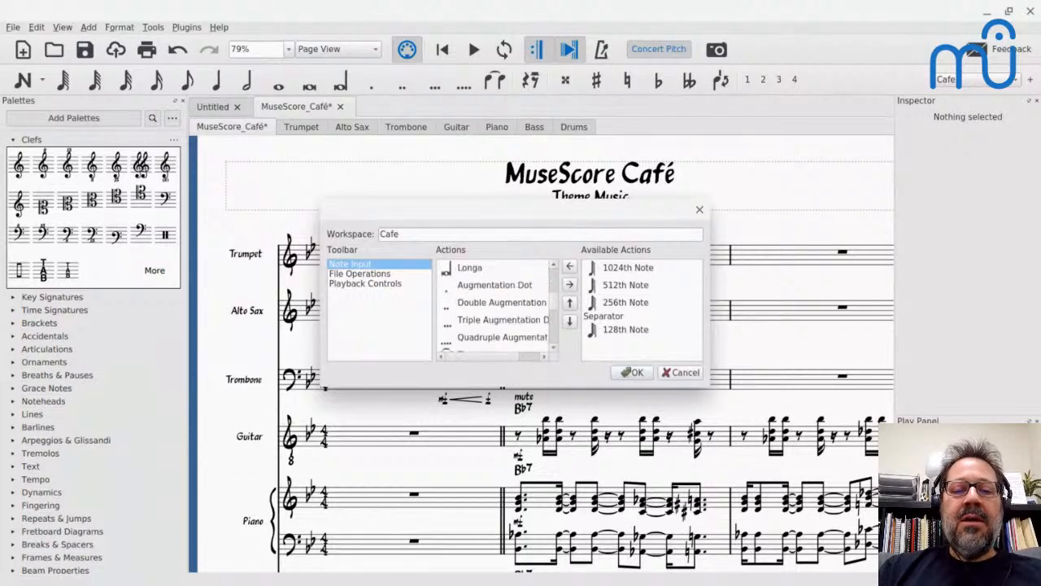
{"action": "scroll", "coordinate": [467, 326], "scroll_direction": "up", "scroll_amount": 1}
{"action": "scroll", "coordinate": [480, 334], "scroll_direction": "down", "scroll_amount": 1}
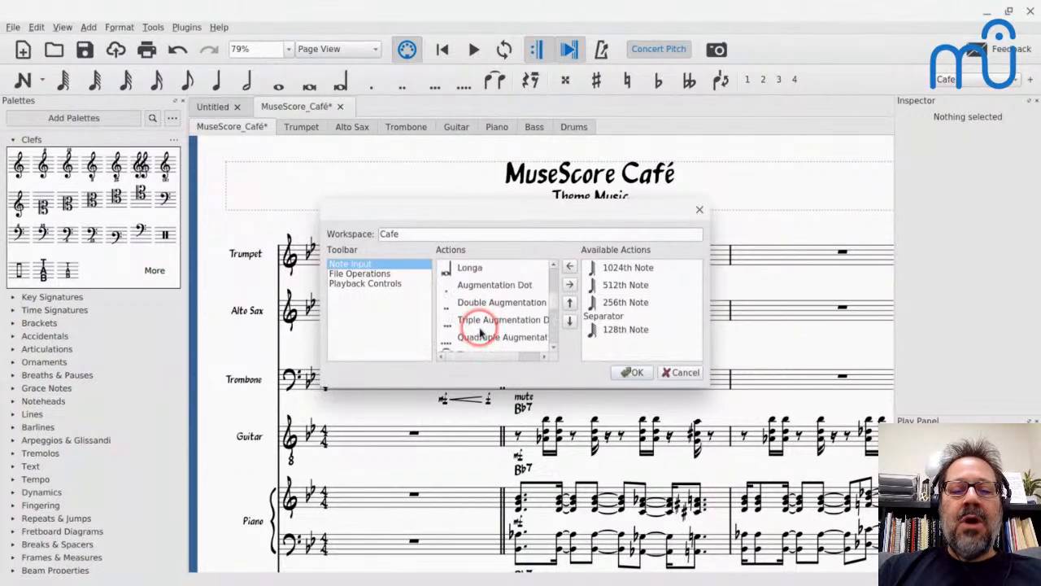
{"action": "left_click", "coordinate": [478, 336]}
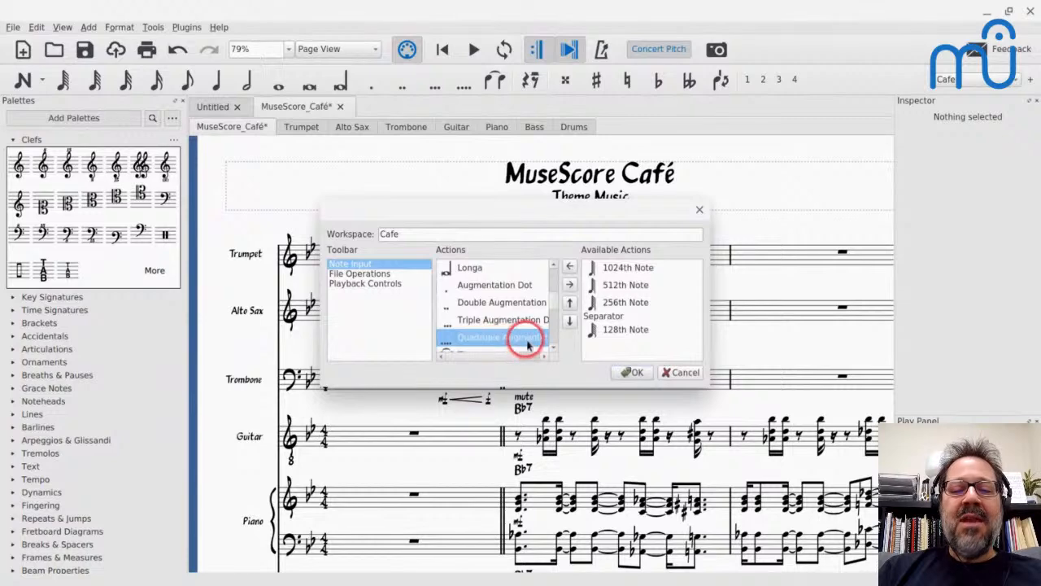
{"action": "left_click", "coordinate": [569, 284]}
{"action": "left_click", "coordinate": [500, 302]}
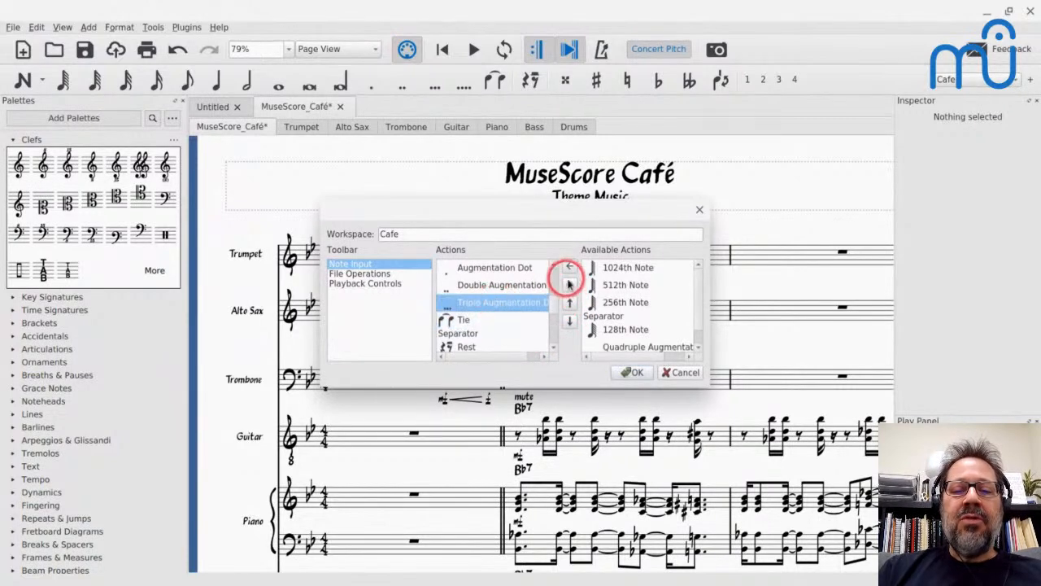
{"action": "left_click", "coordinate": [569, 285]}
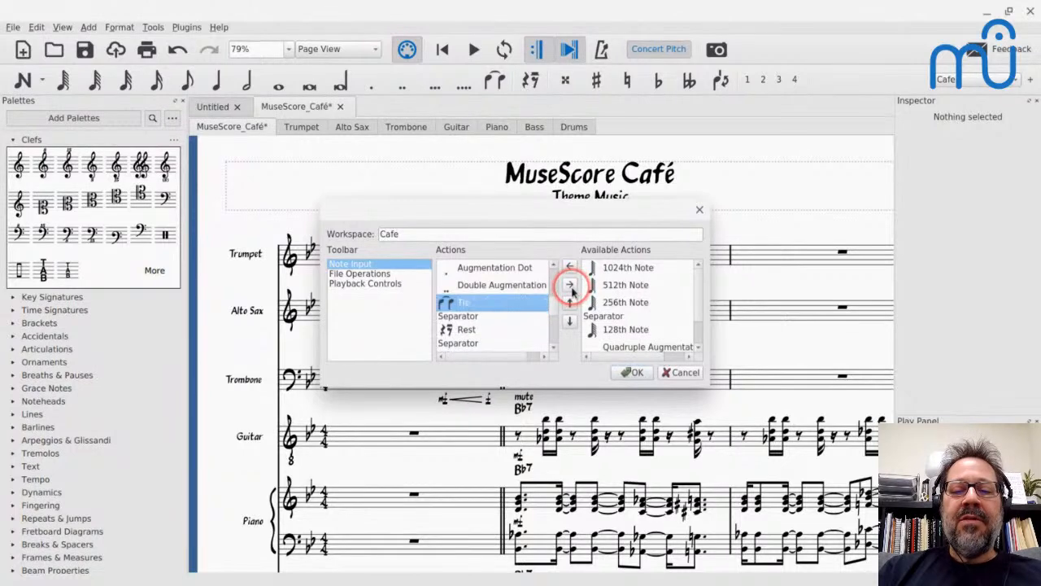
{"action": "left_click", "coordinate": [622, 372]}
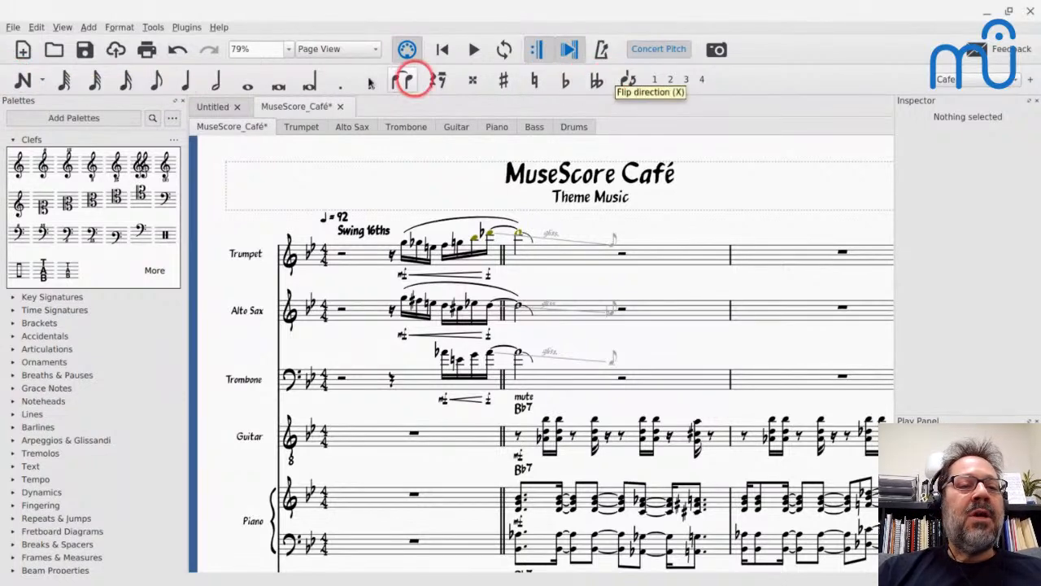
- Try the Note Input toolbar on the same row as the other toolbars, check the playback controls' overflow, and return it to its own row
{"action": "left_click_drag", "start_coordinate": [4, 80], "coordinate": [173, 49]}
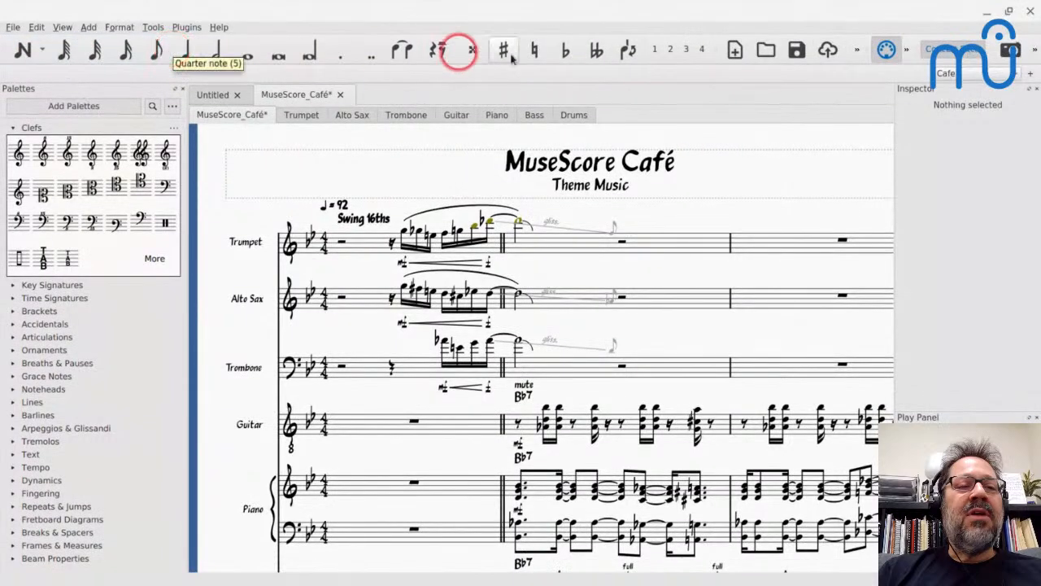
{"action": "left_click", "coordinate": [908, 50]}
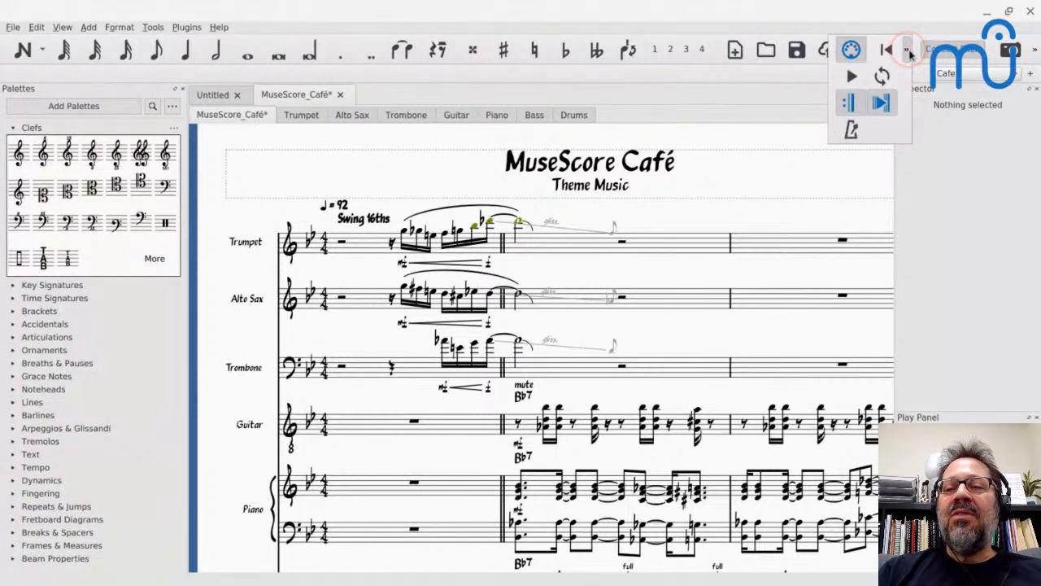
{"action": "left_click", "coordinate": [909, 50]}
{"action": "left_click", "coordinate": [8, 49]}
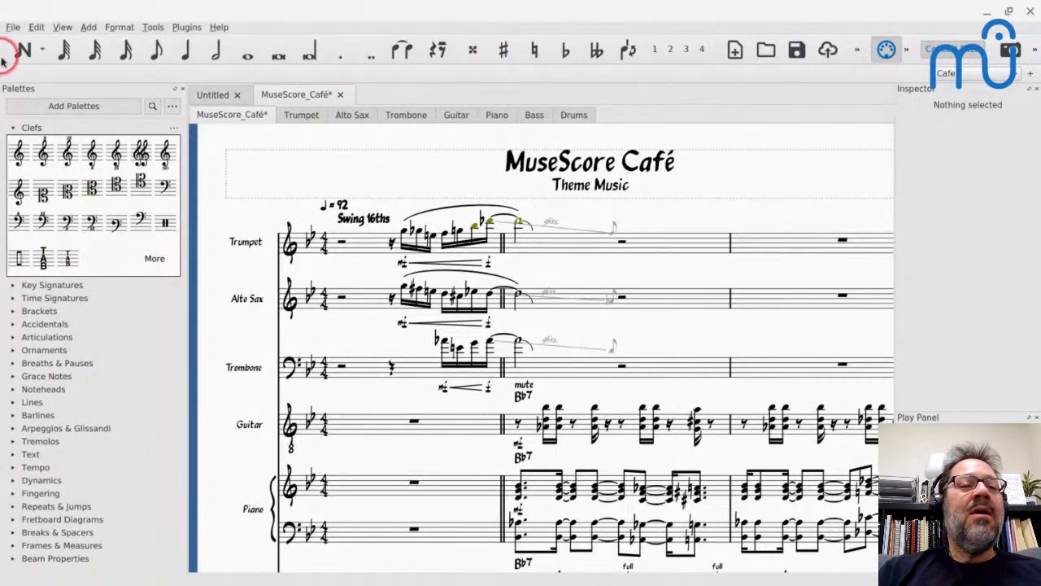
{"action": "left_click_drag", "start_coordinate": [6, 50], "coordinate": [8, 73]}
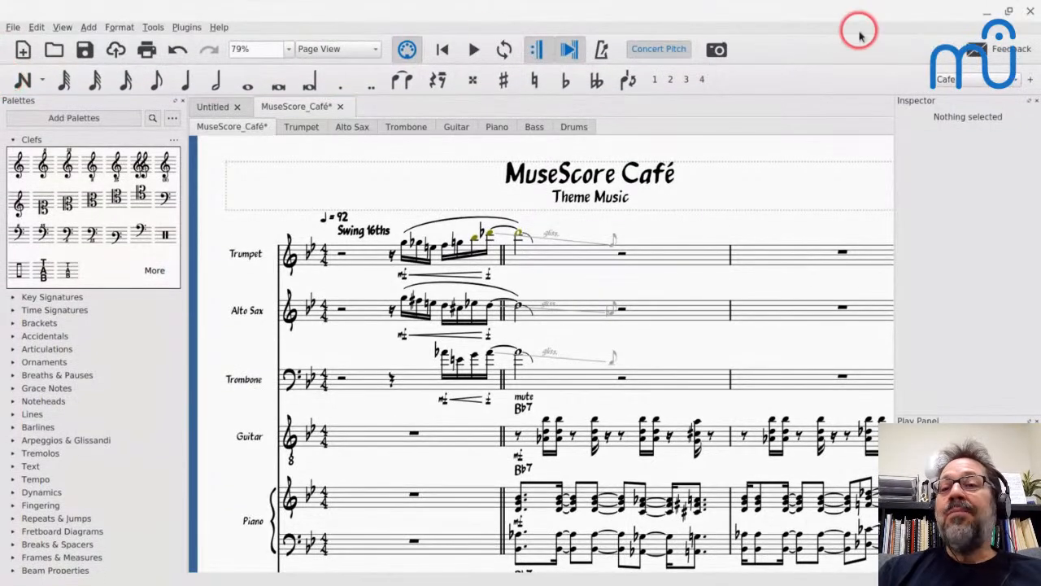
- Switch from the Cafe workspace to the custom workspace with a reduced Note Input toolbar and a single toolbar row
{"action": "left_click", "coordinate": [966, 80]}
{"action": "left_click", "coordinate": [959, 85]}
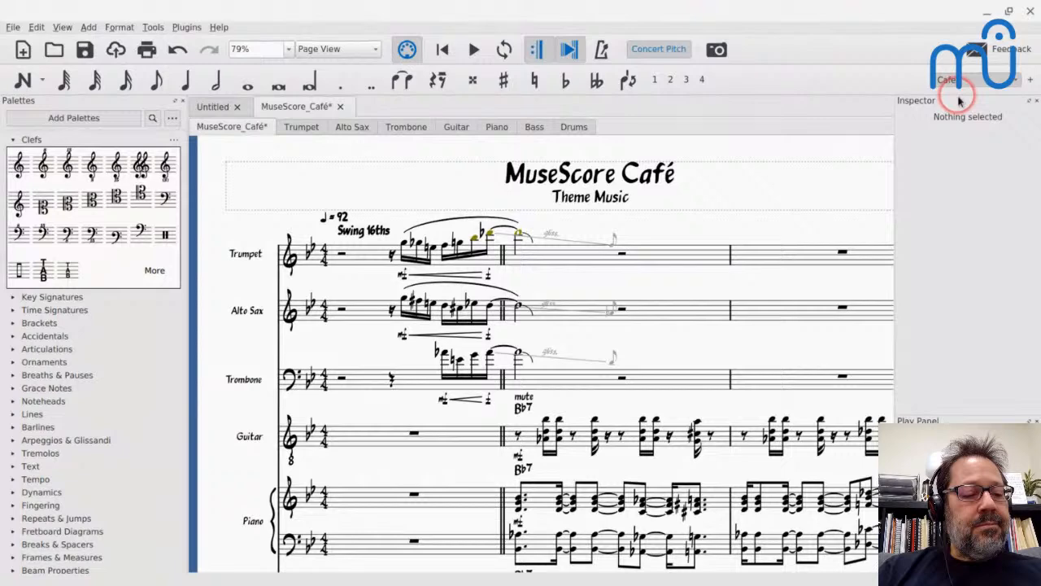
{"action": "left_click", "coordinate": [533, 177]}
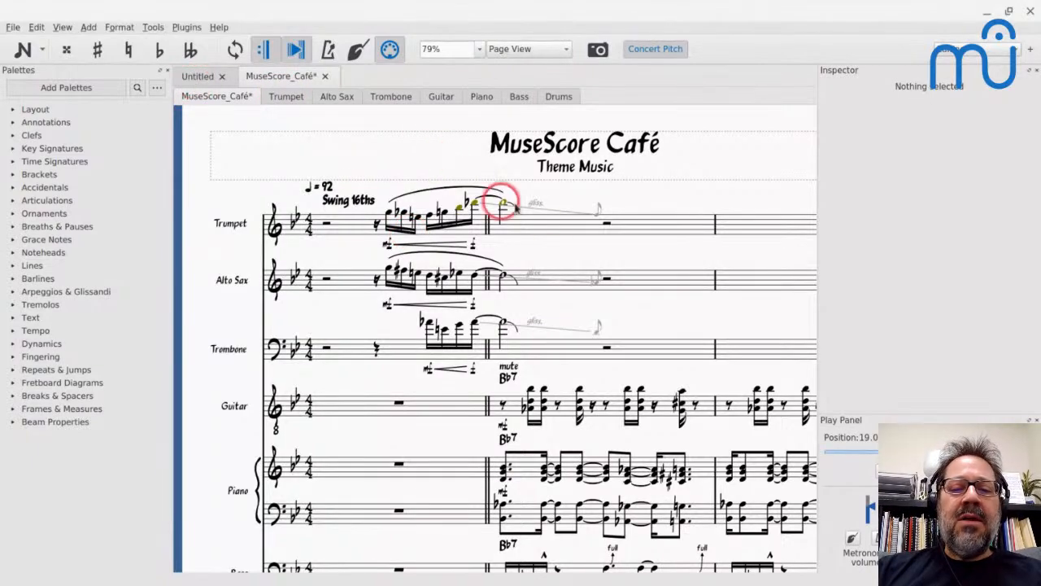
- Undo all the unsaved edits in the MuseScore_Café score
{"action": "scroll", "coordinate": [568, 236], "scroll_direction": "right", "scroll_amount": 12}
{"action": "key", "text": "ctrl+z"}
{"action": "key", "text": "ctrl+z"}
{"action": "key", "text": "ctrl+z"}
{"action": "key", "text": "ctrl+z"}
{"action": "key", "text": "ctrl+z"}
{"action": "key", "text": "ctrl+z"}
{"action": "key", "text": "ctrl+z"}
{"action": "key", "text": "ctrl+z"}
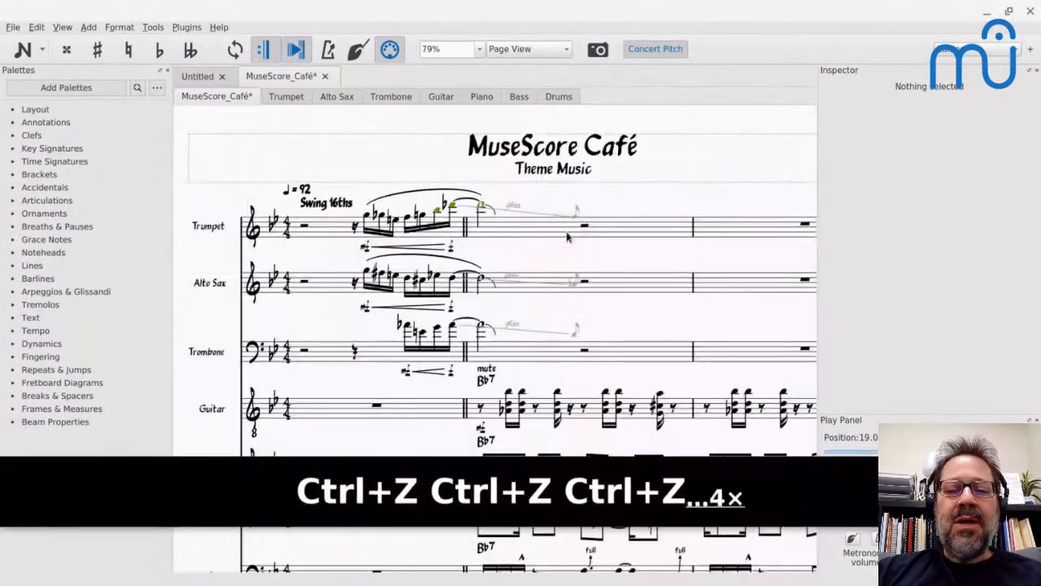
{"action": "key", "text": "ctrl+z"}
{"action": "key", "text": "ctrl+z"}
{"action": "key", "text": "ctrl+z"}
{"action": "key", "text": "ctrl+z"}
{"action": "key", "text": "ctrl+z"}
{"action": "key", "text": "ctrl+z"}
{"action": "key", "text": "ctrl+z"}
{"action": "key", "text": "ctrl+z"}
{"action": "key", "text": "ctrl+z"}
{"action": "key", "text": "ctrl+z"}
{"action": "key", "text": "ctrl+z"}
{"action": "key", "text": "ctrl+z"}
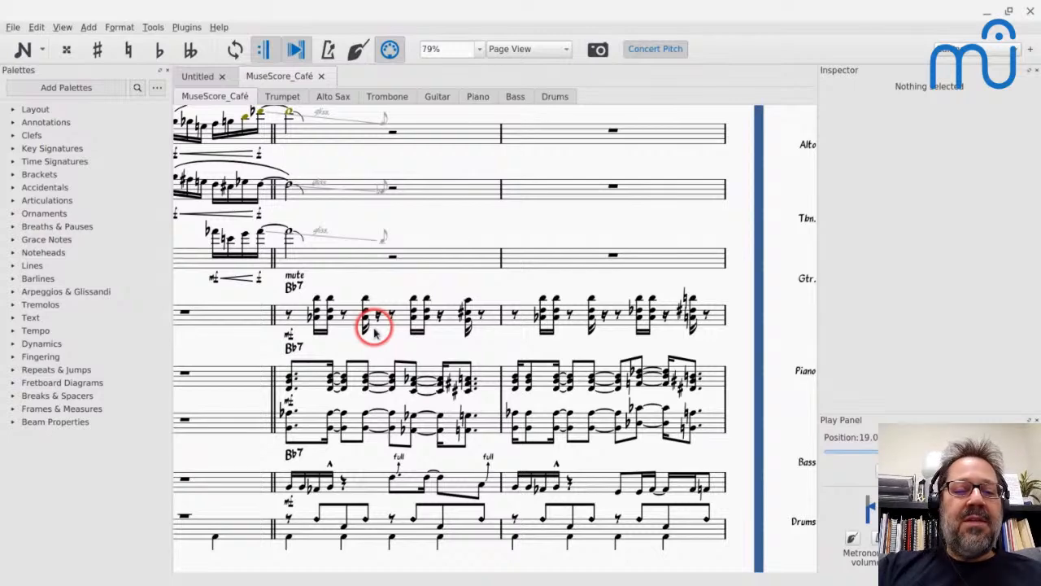
- Add accents to all the notes of the guitar's measure 2, and undo them
{"action": "left_click", "coordinate": [375, 327]}
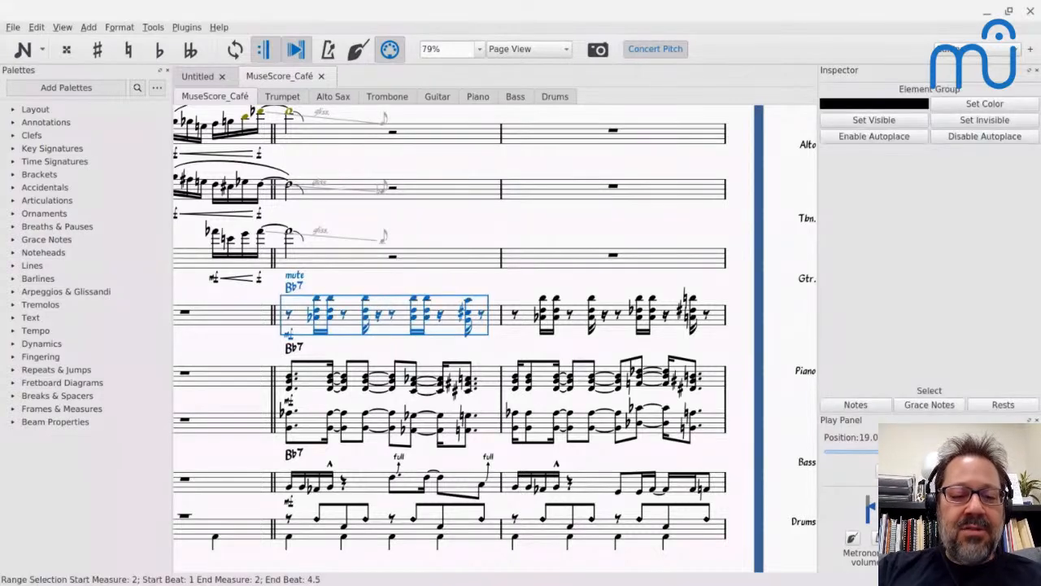
{"action": "key", "text": "shift+v"}
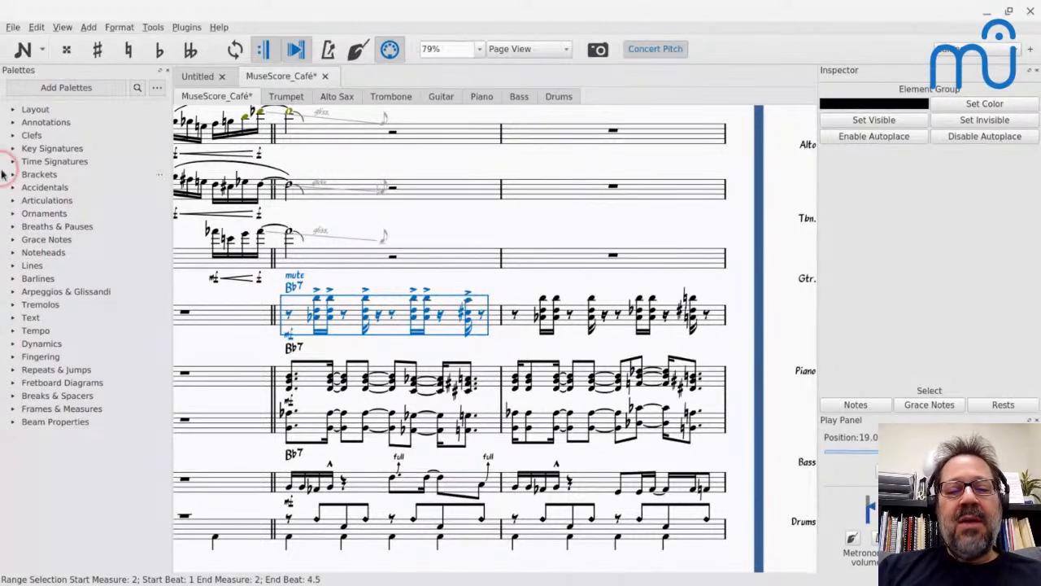
{"action": "key", "text": "ctrl+z"}
- Add accents to every chord in measure 2 of the piano's upper staff, including the tied ones, and undo them
{"action": "left_click", "coordinate": [312, 379]}
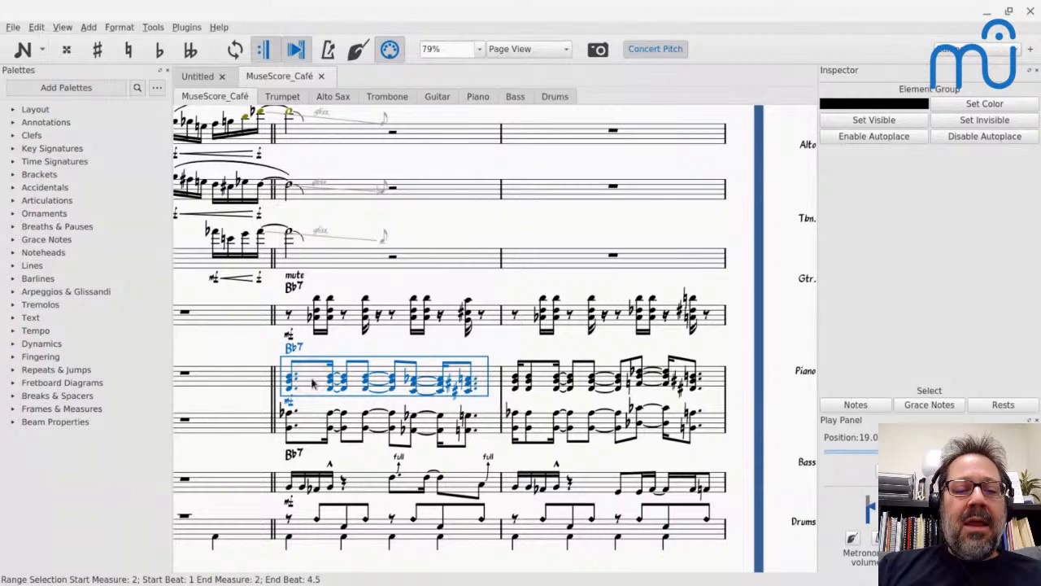
{"action": "key", "text": "shift+v"}
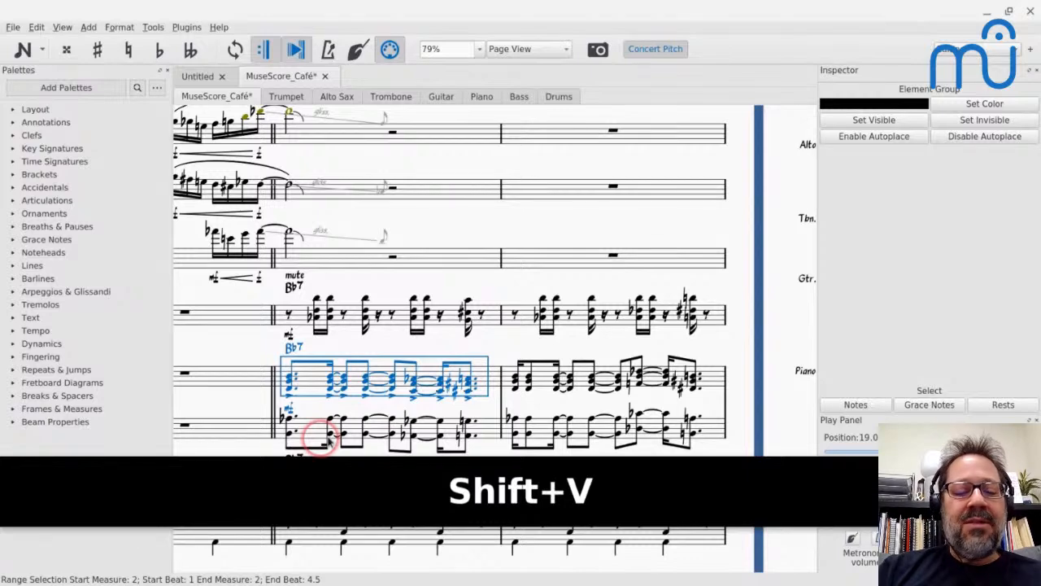
{"action": "left_click", "coordinate": [338, 397]}
{"action": "key", "text": "ctrl+z"}
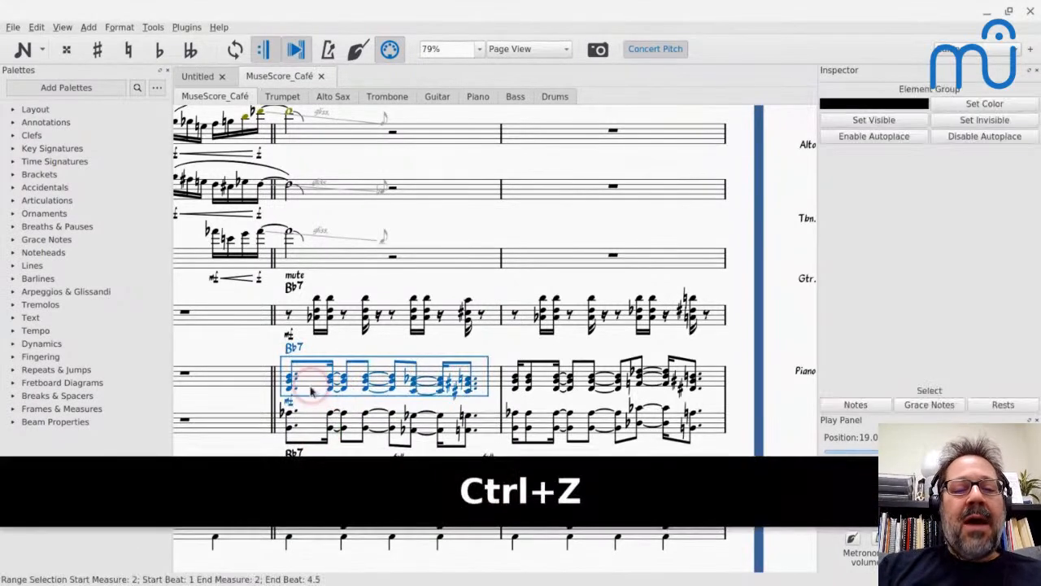
- Exclude the tied-to chords from the piano's measure 2 selection, add accents to the remaining chords, and undo them
{"action": "left_click", "coordinate": [344, 389], "text": "ctrl"}
{"action": "left_click", "coordinate": [345, 382], "text": "ctrl"}
{"action": "left_click", "coordinate": [343, 376], "text": "ctrl"}
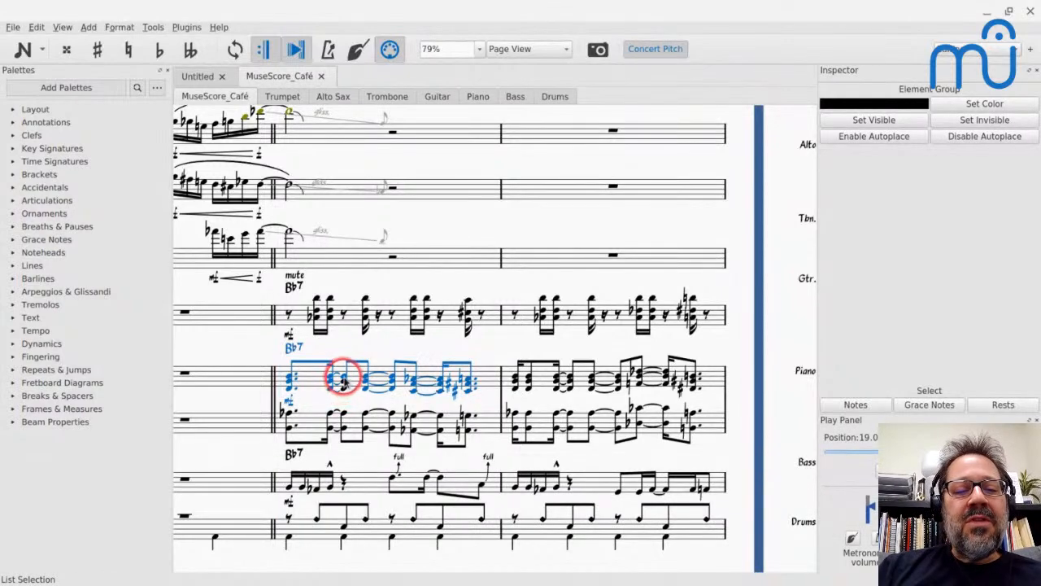
{"action": "left_click", "coordinate": [391, 389], "text": "ctrl"}
{"action": "left_click", "coordinate": [392, 382], "text": "ctrl"}
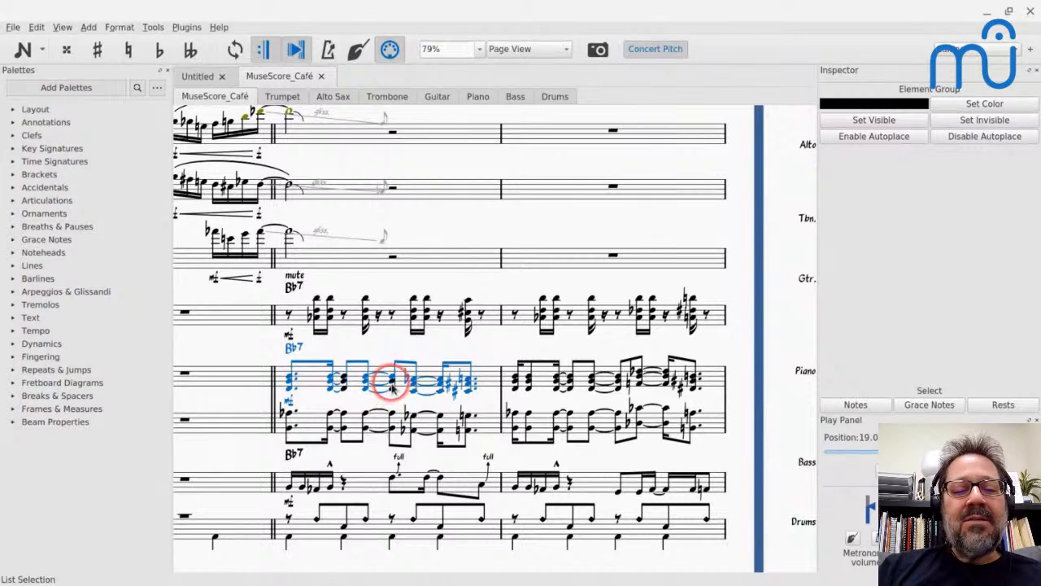
{"action": "left_click", "coordinate": [392, 377], "text": "ctrl"}
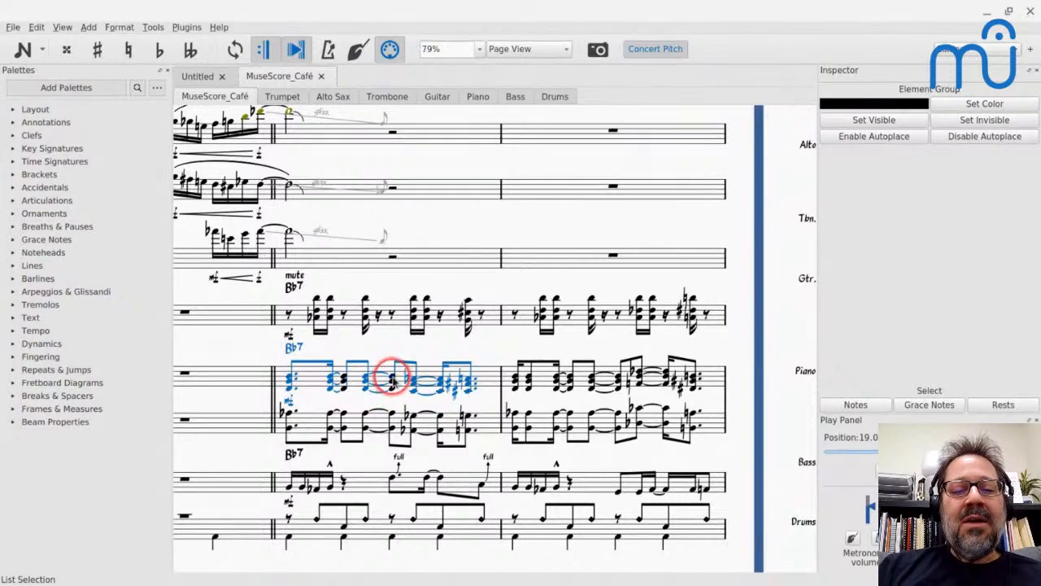
{"action": "left_click", "coordinate": [440, 390], "text": "ctrl"}
{"action": "left_click", "coordinate": [440, 384], "text": "ctrl"}
{"action": "left_click", "coordinate": [440, 379], "text": "ctrl"}
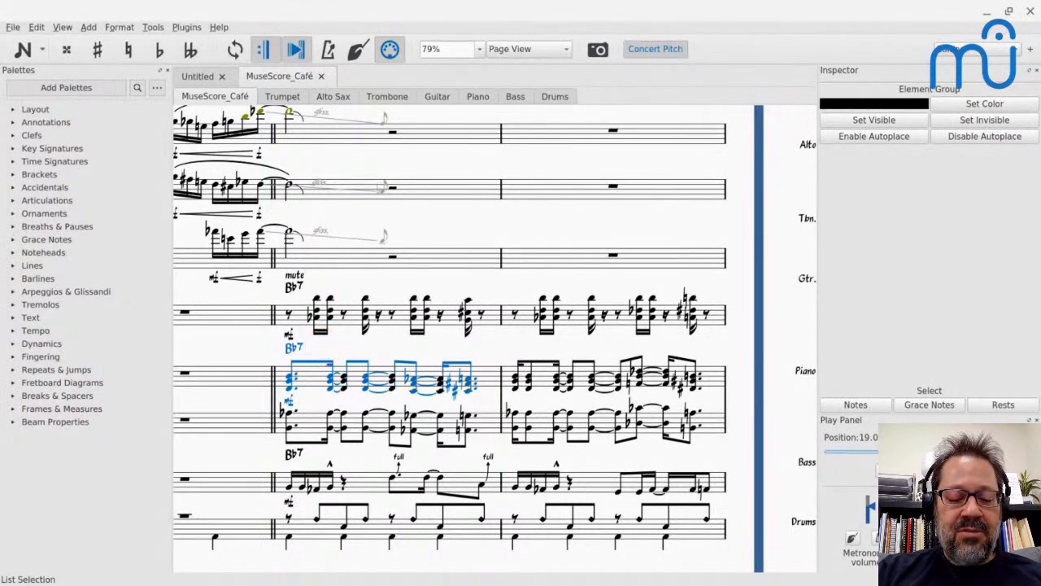
{"action": "key", "text": "shift+v"}
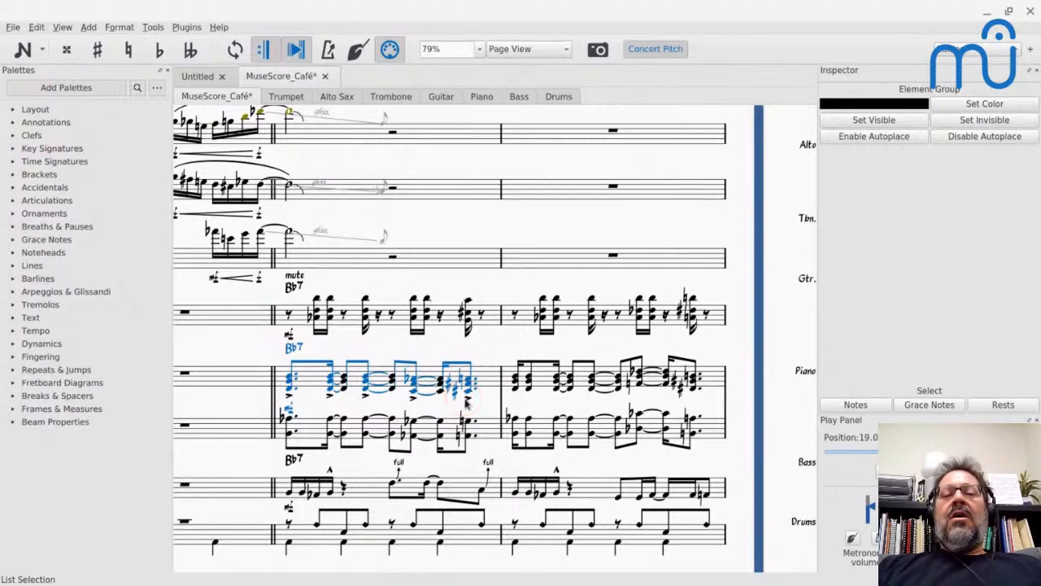
{"action": "key", "text": "ctrl+z"}
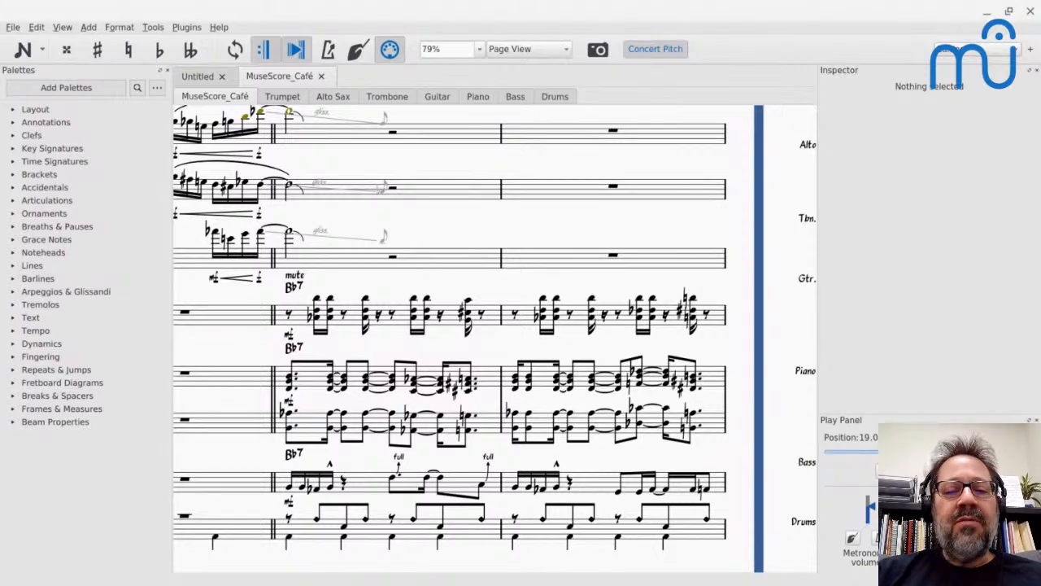
- Look through the score up to its last page for accents placed on tied-to notes
{"action": "scroll", "coordinate": [449, 338], "scroll_direction": "up", "scroll_amount": 1}
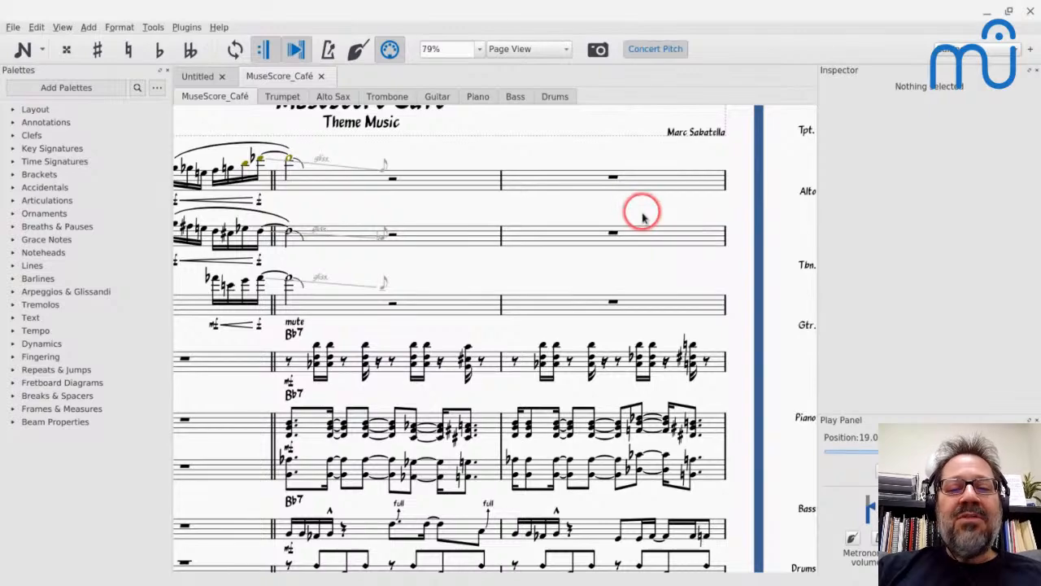
{"action": "scroll", "coordinate": [556, 191], "scroll_direction": "right", "scroll_amount": 12}
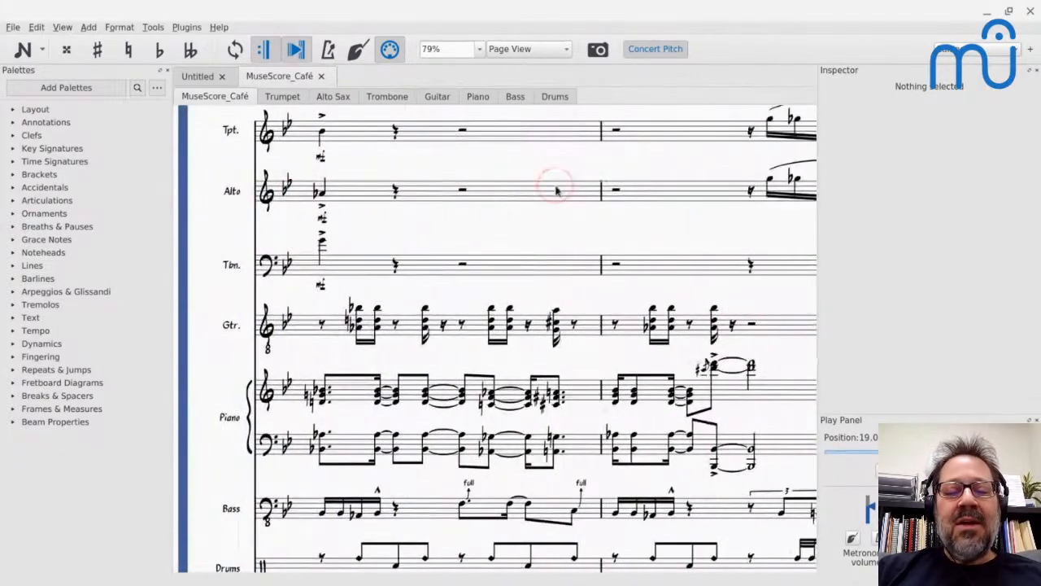
{"action": "scroll", "coordinate": [556, 190], "scroll_direction": "right", "scroll_amount": 15}
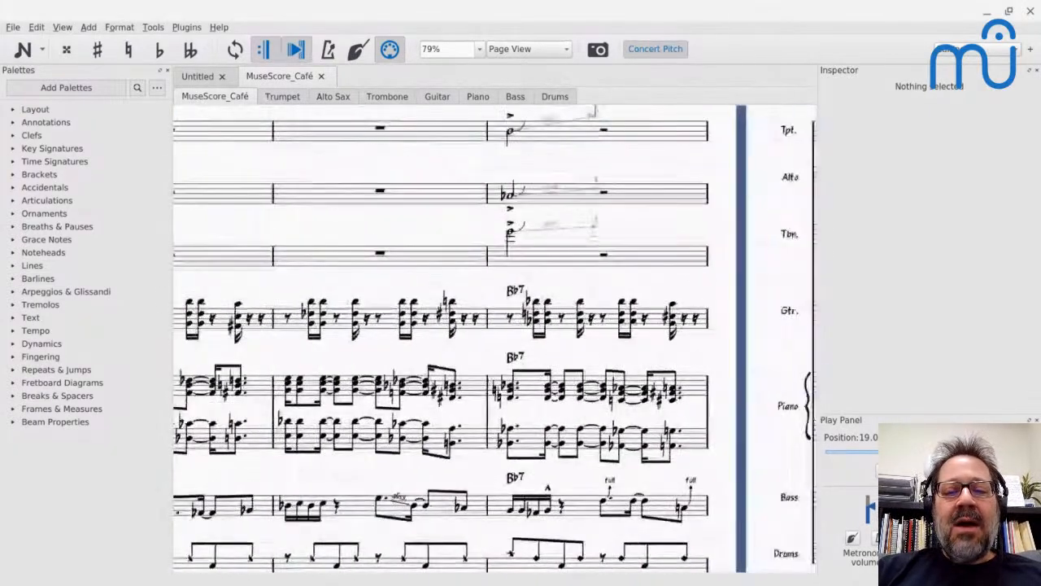
{"action": "scroll", "coordinate": [569, 187], "scroll_direction": "down", "scroll_amount": 4}
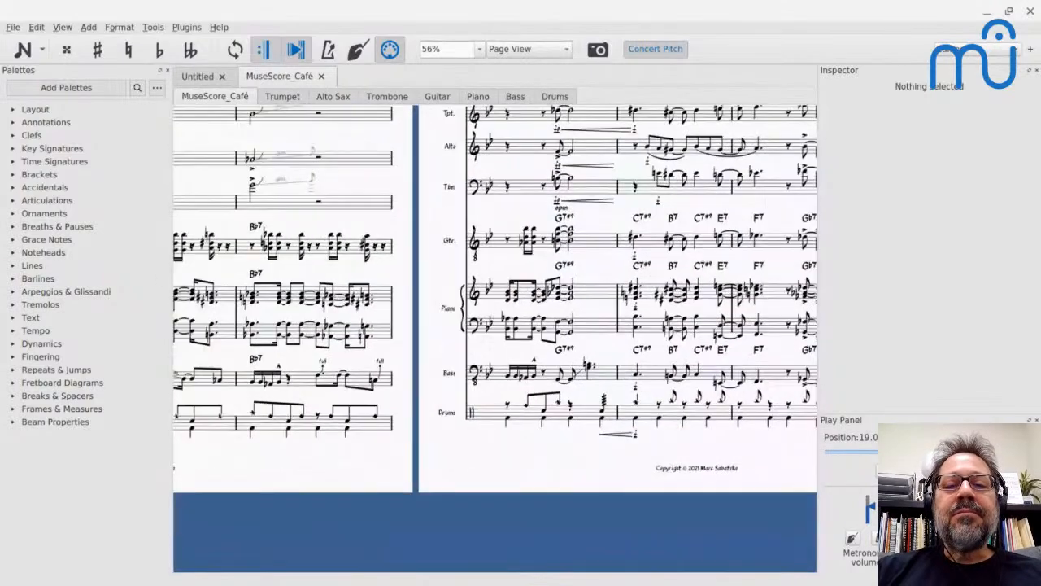
{"action": "scroll", "coordinate": [569, 187], "scroll_direction": "left", "scroll_amount": 12}
{"action": "scroll", "coordinate": [569, 187], "scroll_direction": "up", "scroll_amount": 4}
{"action": "scroll", "coordinate": [569, 187], "scroll_direction": "right", "scroll_amount": 4}
{"action": "scroll", "coordinate": [569, 187], "scroll_direction": "down", "scroll_amount": 2}
{"action": "scroll", "coordinate": [570, 187], "scroll_direction": "right", "scroll_amount": 15}
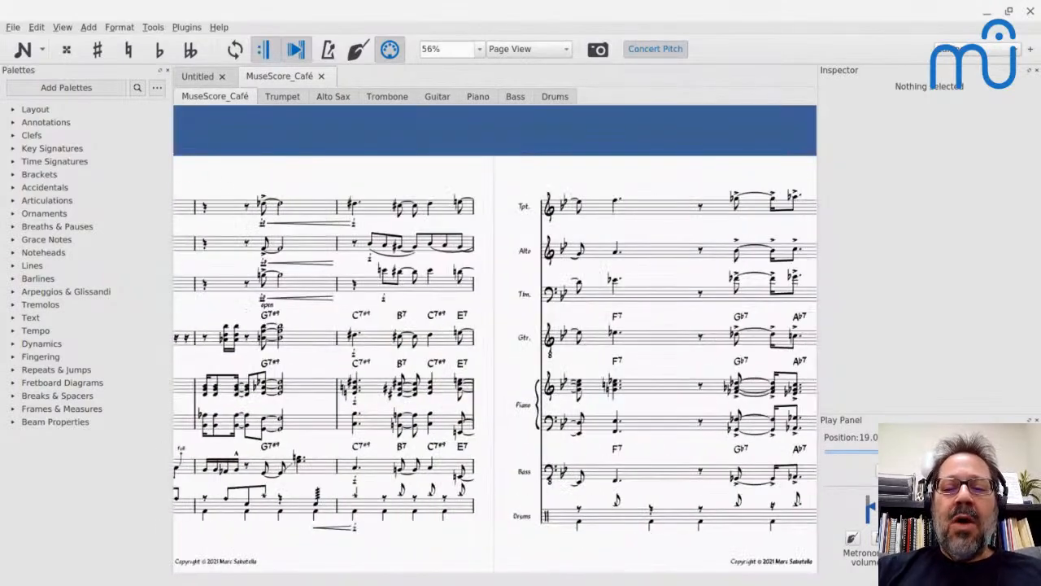
{"action": "scroll", "coordinate": [570, 187], "scroll_direction": "left", "scroll_amount": 10}
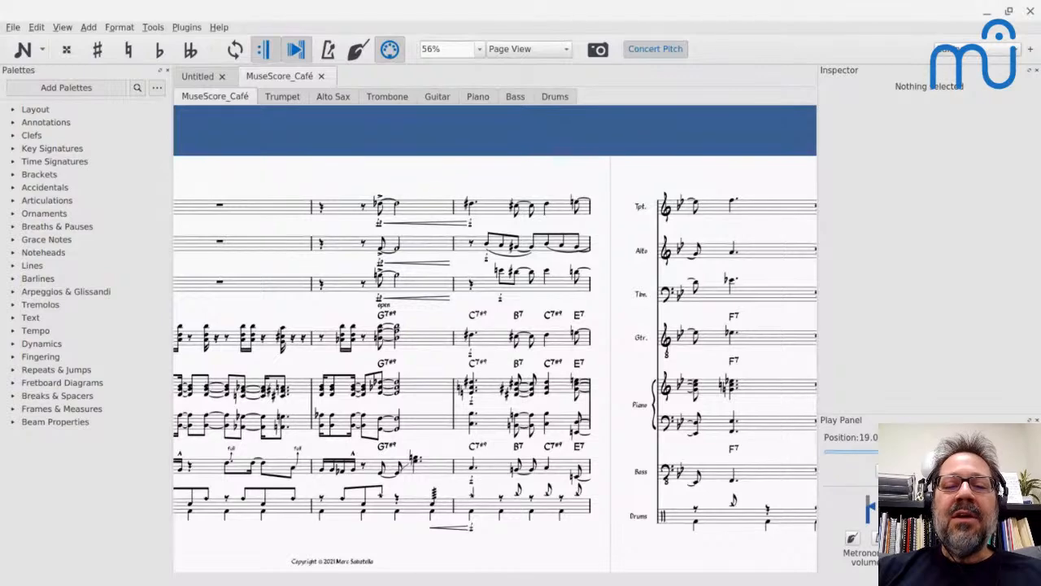
{"action": "scroll", "coordinate": [569, 187], "scroll_direction": "right", "scroll_amount": 10}
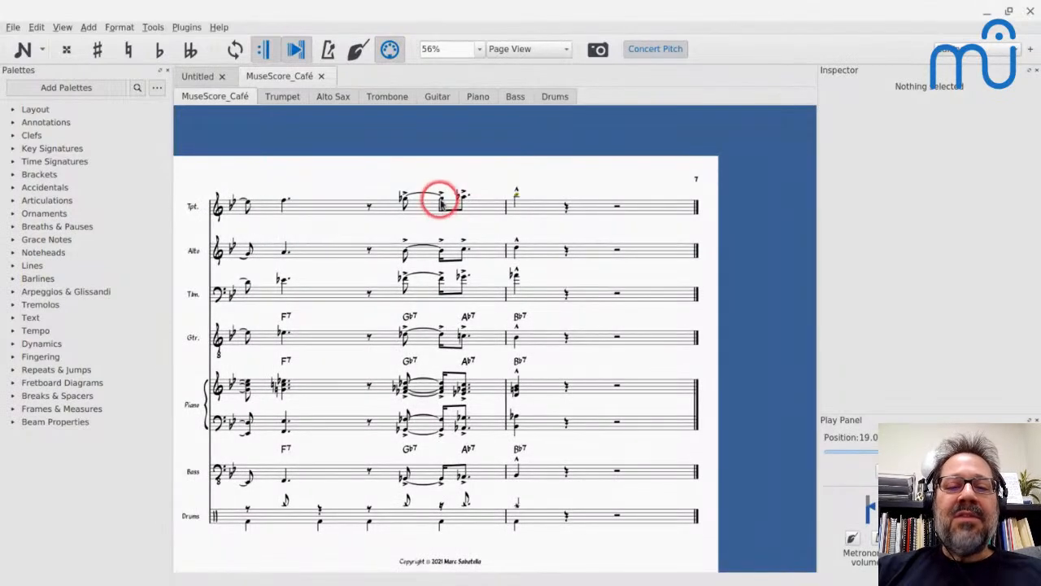
{"action": "scroll", "coordinate": [442, 199], "scroll_direction": "up", "scroll_amount": 4}
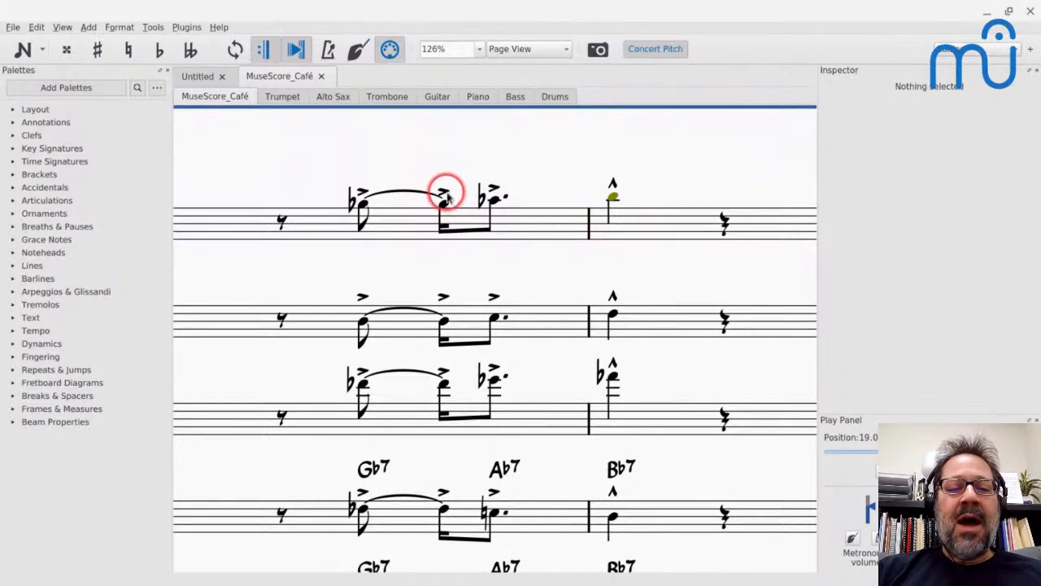
- Delete the accents on the tied-to notes at beat 4 of measure 18 in the trumpet, alto, trombone, guitar, piano and bass staves
{"action": "left_click", "coordinate": [442, 192]}
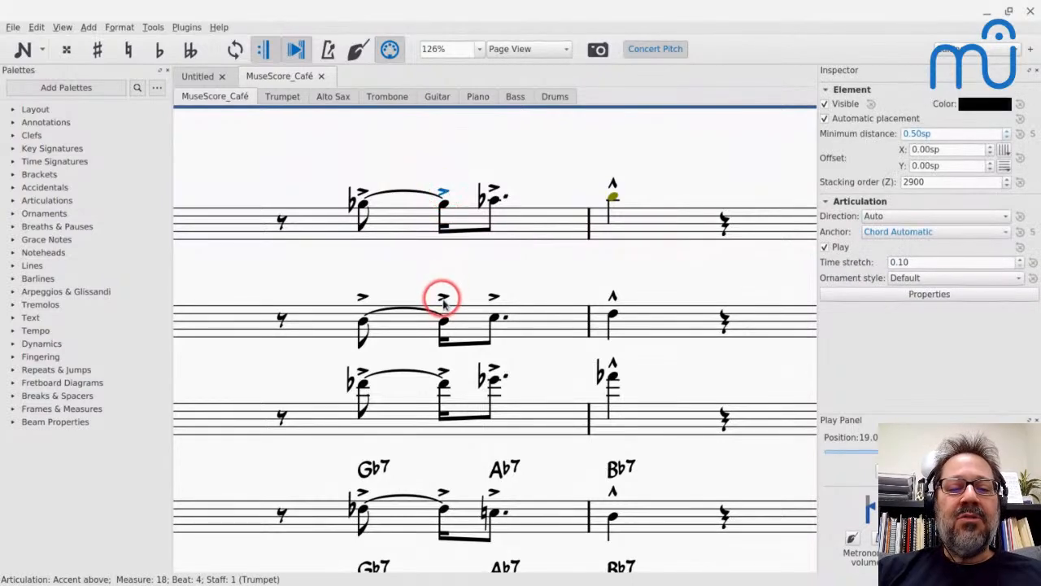
{"action": "left_click", "coordinate": [443, 298], "text": "ctrl"}
{"action": "left_click", "coordinate": [443, 372], "text": "ctrl"}
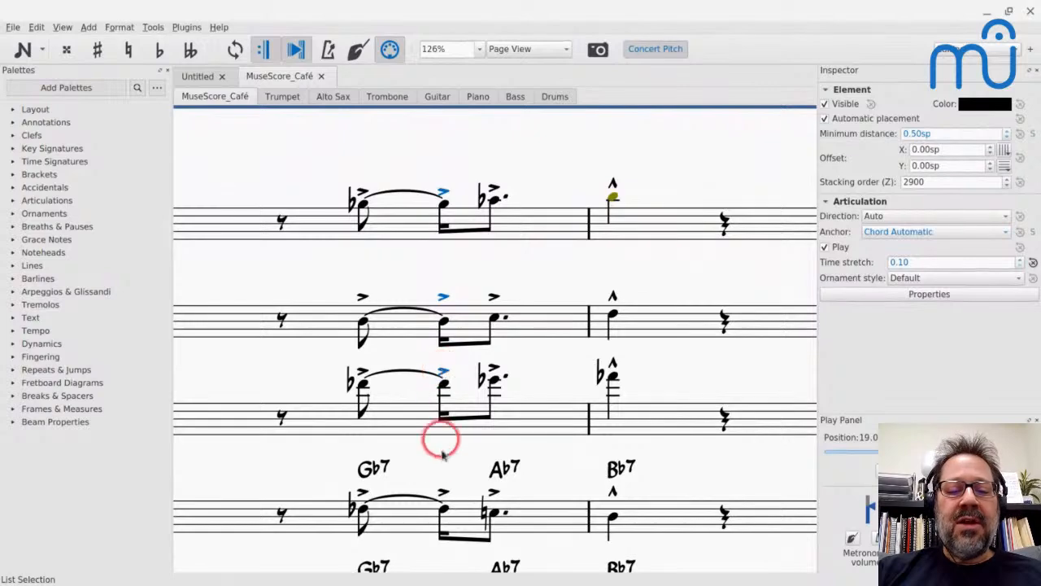
{"action": "left_click", "coordinate": [443, 494], "text": "ctrl"}
{"action": "scroll", "coordinate": [444, 500], "scroll_direction": "down", "scroll_amount": 1}
{"action": "scroll", "coordinate": [444, 500], "scroll_direction": "down", "scroll_amount": 3}
{"action": "left_click", "coordinate": [443, 463], "text": "ctrl"}
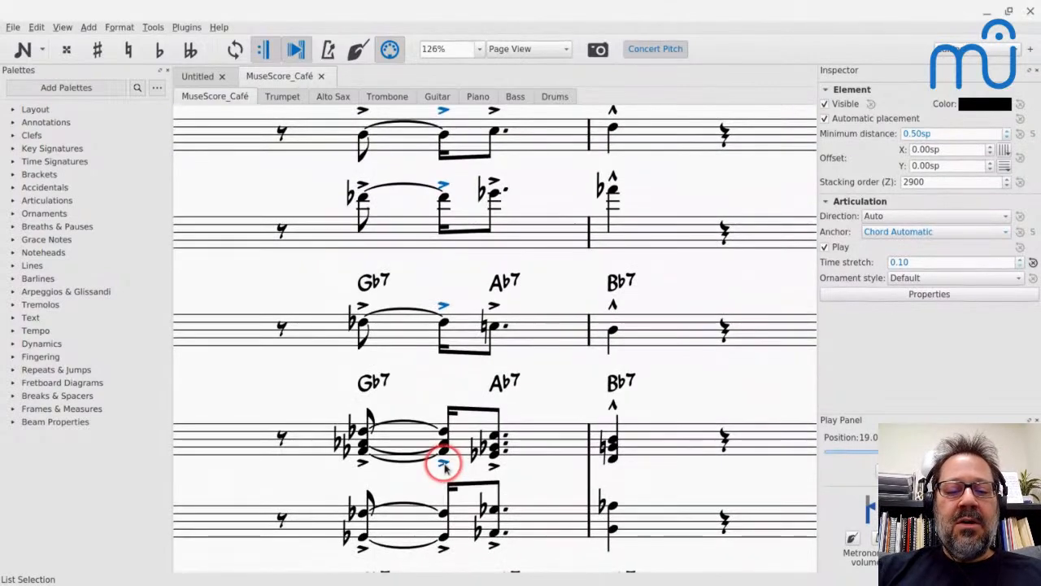
{"action": "left_click", "coordinate": [443, 550], "text": "ctrl"}
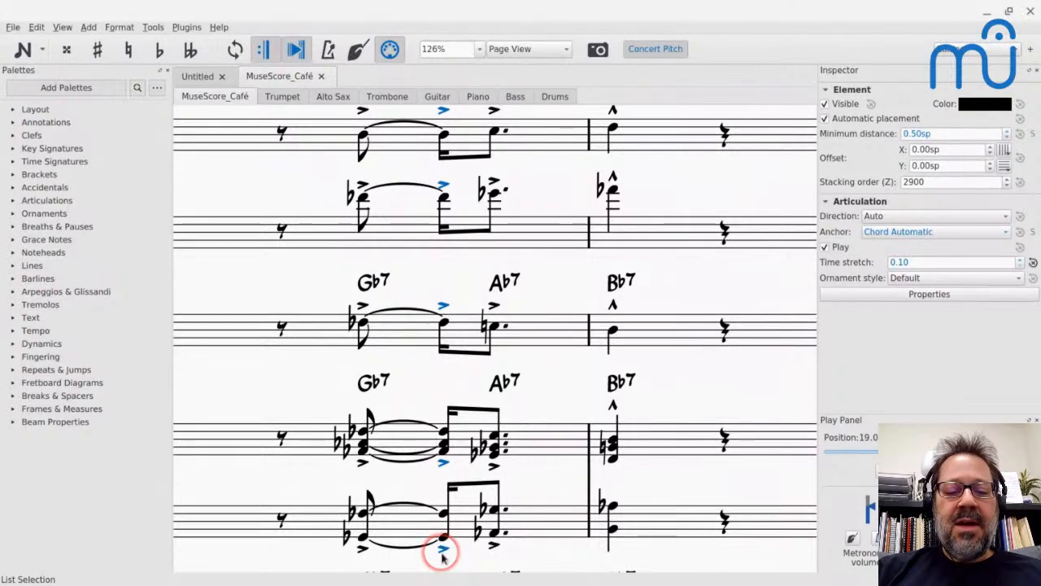
{"action": "scroll", "coordinate": [443, 556], "scroll_direction": "down", "scroll_amount": 7}
{"action": "left_click", "coordinate": [447, 333], "text": "ctrl"}
{"action": "scroll", "coordinate": [446, 340], "scroll_direction": "up", "scroll_amount": 1}
{"action": "scroll", "coordinate": [446, 340], "scroll_direction": "up", "scroll_amount": 12}
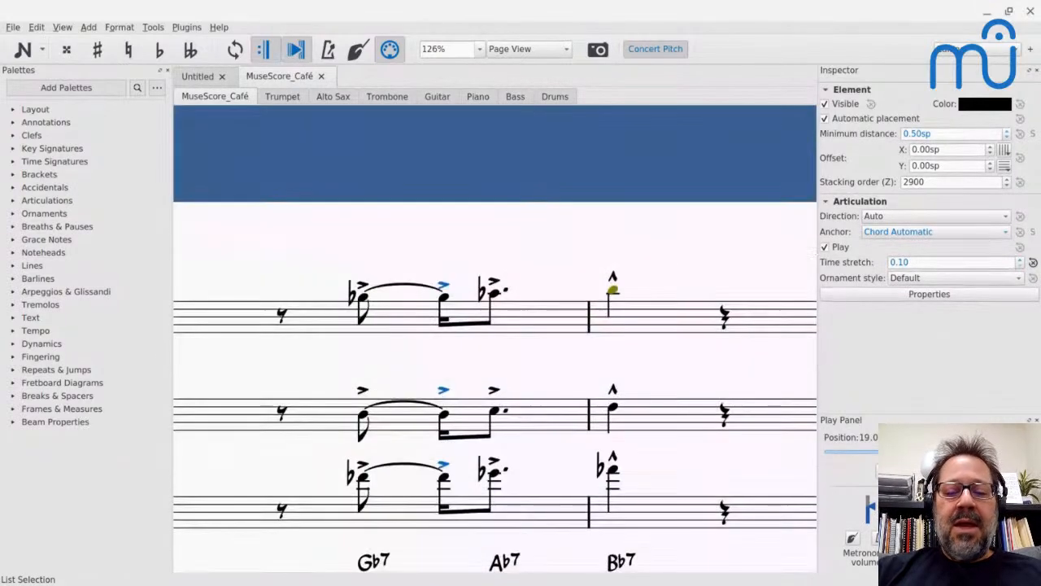
{"action": "key", "text": "BackSpace"}
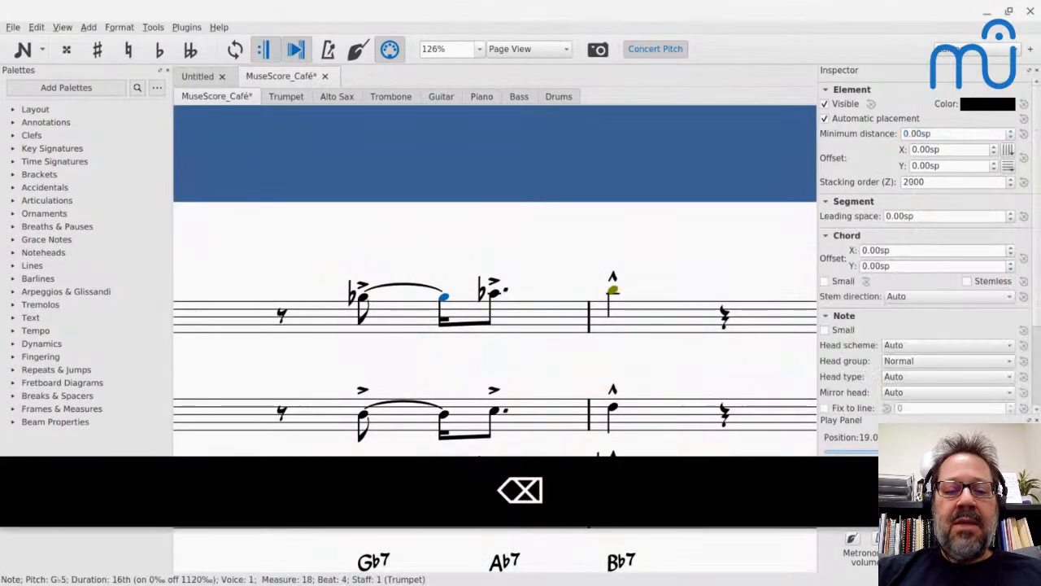
- Check the tied notes in measure 18 across the lower staves and save the score
{"action": "scroll", "coordinate": [494, 342], "scroll_direction": "down", "scroll_amount": 1}
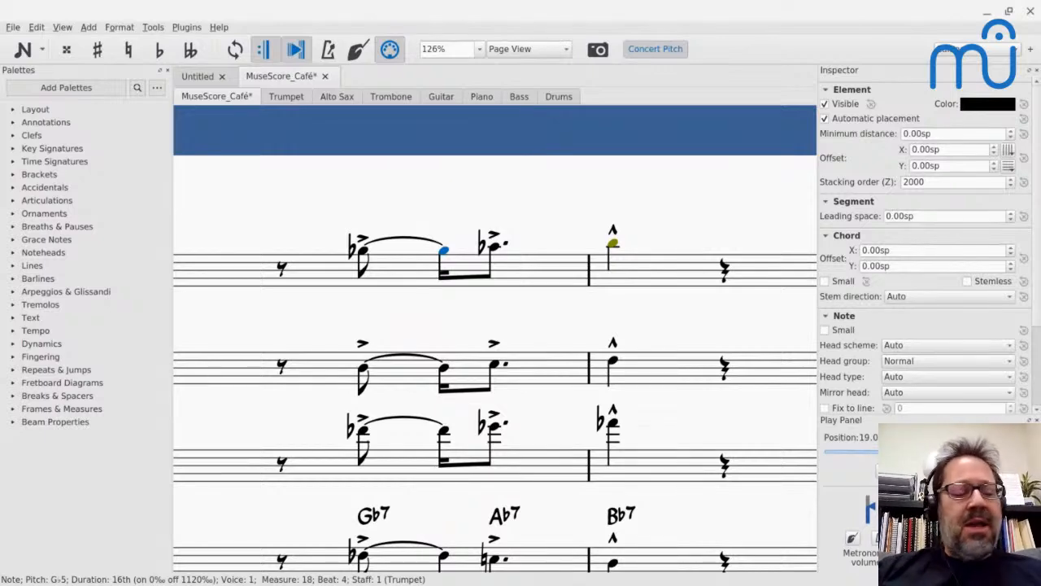
{"action": "scroll", "coordinate": [395, 353], "scroll_direction": "down", "scroll_amount": 5}
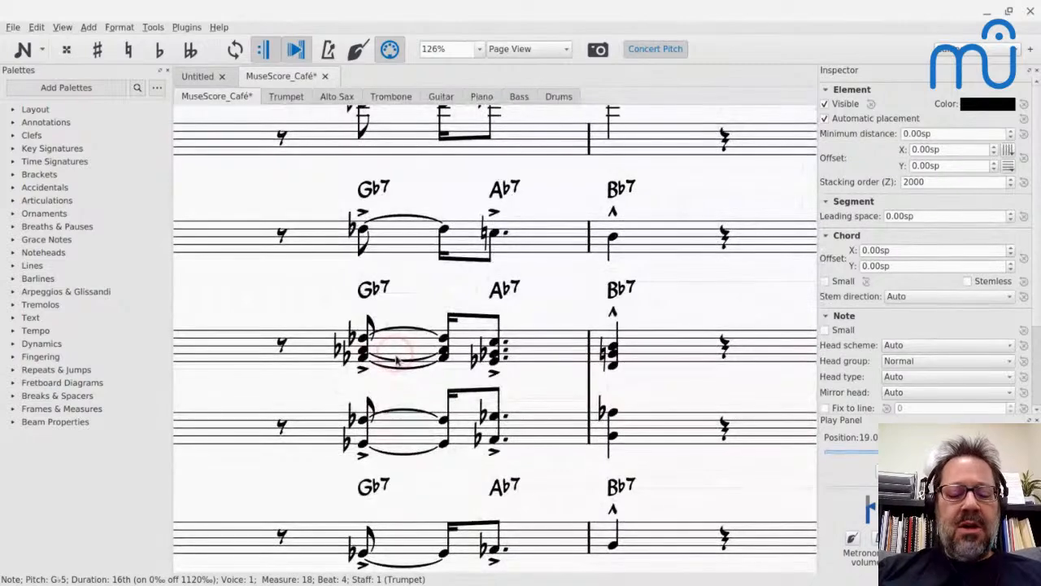
{"action": "key", "text": "ctrl+s"}
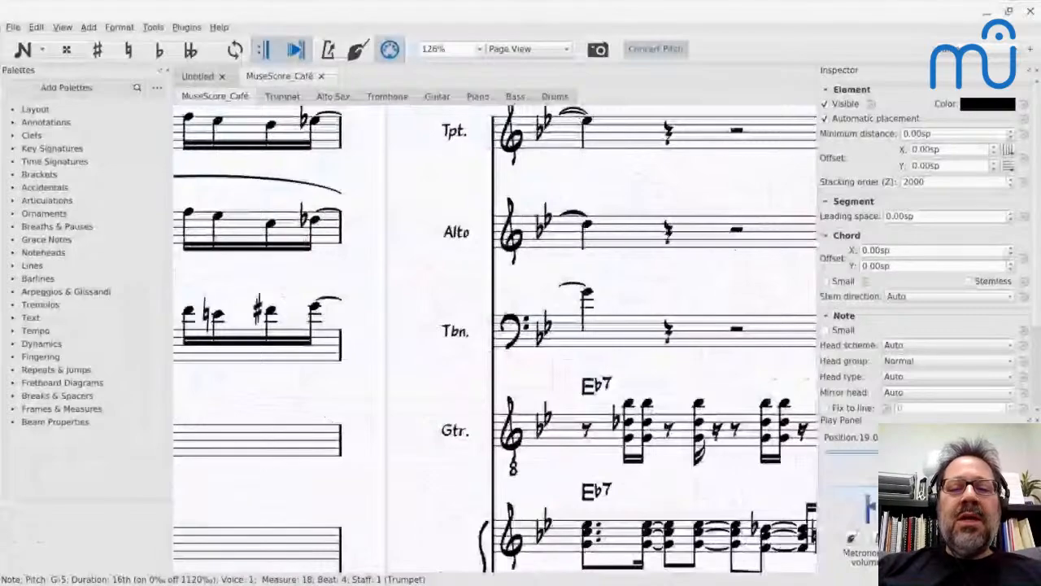
{"action": "scroll", "coordinate": [644, 451], "scroll_direction": "down", "scroll_amount": 5}
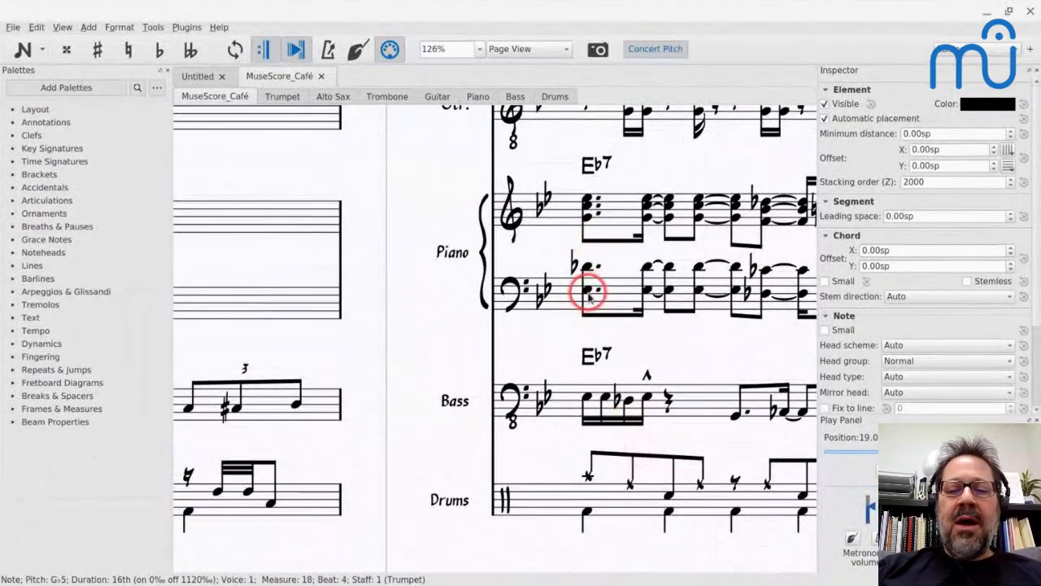
{"action": "left_click", "coordinate": [589, 291]}
{"action": "left_click", "coordinate": [587, 396], "text": "ctrl"}
{"action": "left_click", "coordinate": [586, 516], "text": "ctrl"}
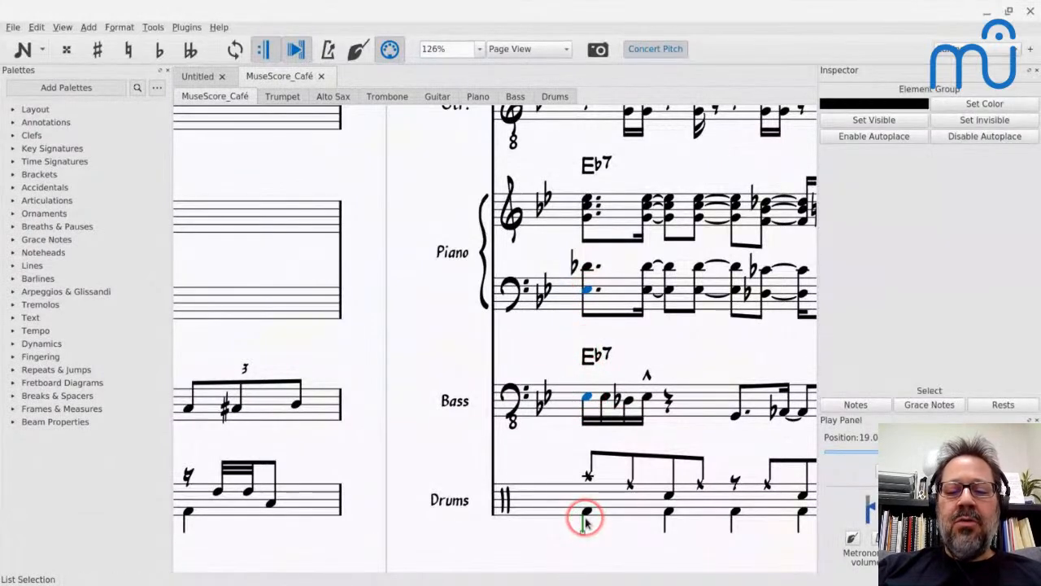
- Add a pp dynamic to the first drum, lower-staff piano and guitar notes of measure 6 together, and undo it
{"action": "left_click", "coordinate": [586, 515]}
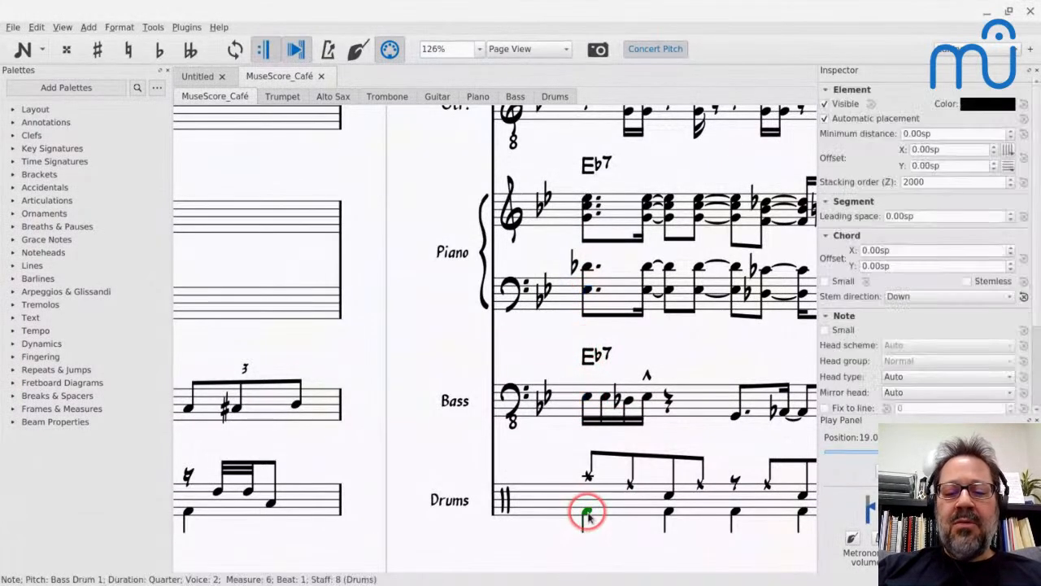
{"action": "left_click", "coordinate": [586, 305], "text": "ctrl"}
{"action": "scroll", "coordinate": [591, 297], "scroll_direction": "up", "scroll_amount": 1}
{"action": "scroll", "coordinate": [591, 297], "scroll_direction": "up", "scroll_amount": 1}
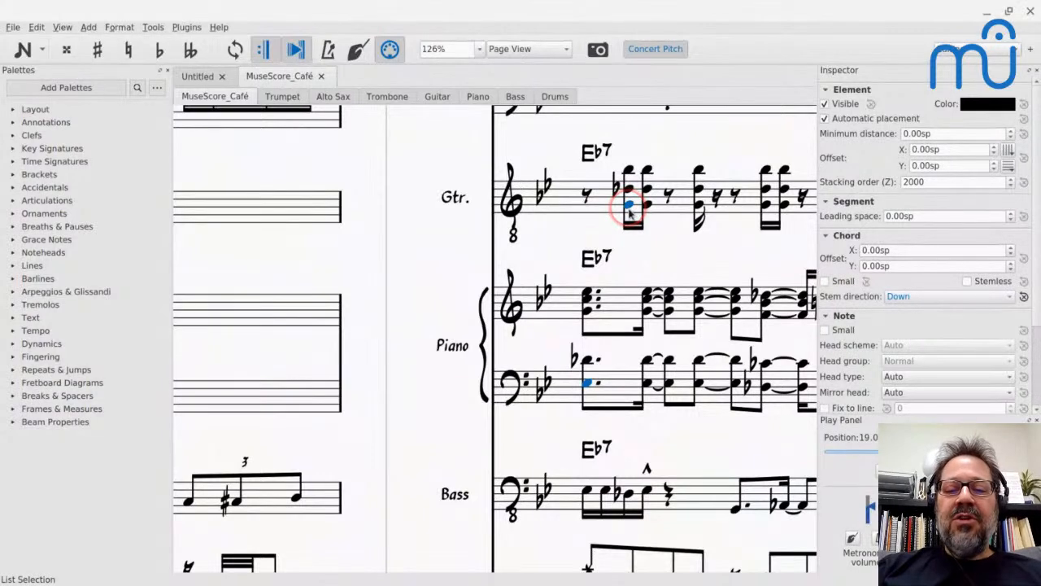
{"action": "scroll", "coordinate": [631, 214], "scroll_direction": "down", "scroll_amount": 3}
{"action": "scroll", "coordinate": [631, 214], "scroll_direction": "up", "scroll_amount": 4}
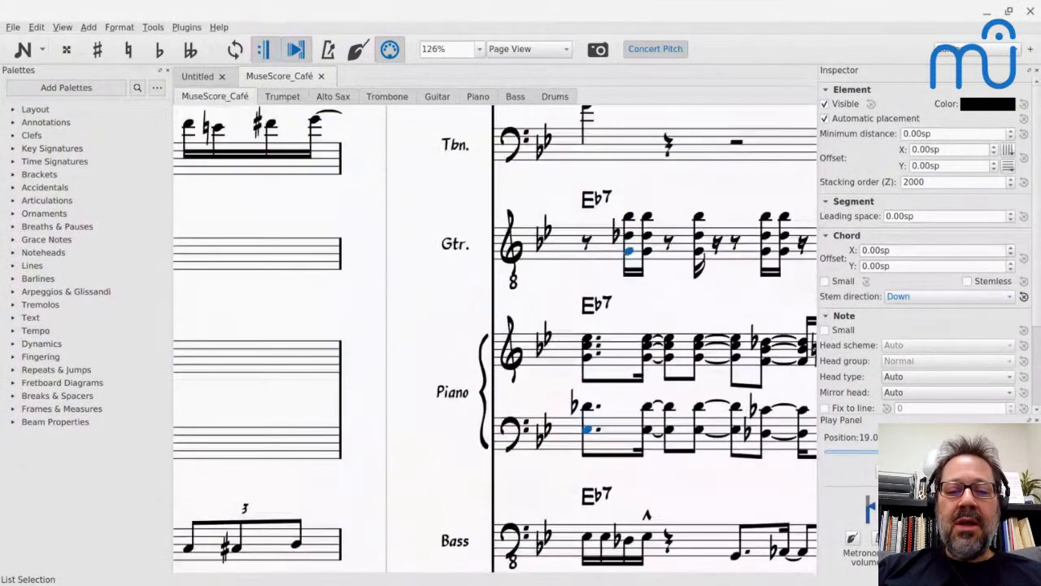
{"action": "left_click", "coordinate": [13, 344]}
{"action": "left_click", "coordinate": [53, 359]}
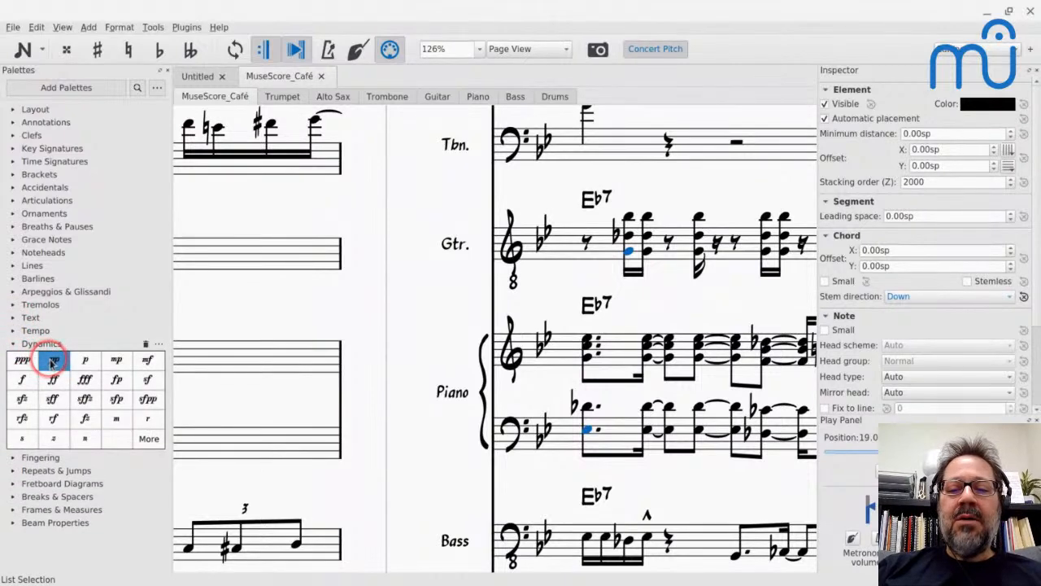
{"action": "scroll", "coordinate": [609, 279], "scroll_direction": "down", "scroll_amount": 2}
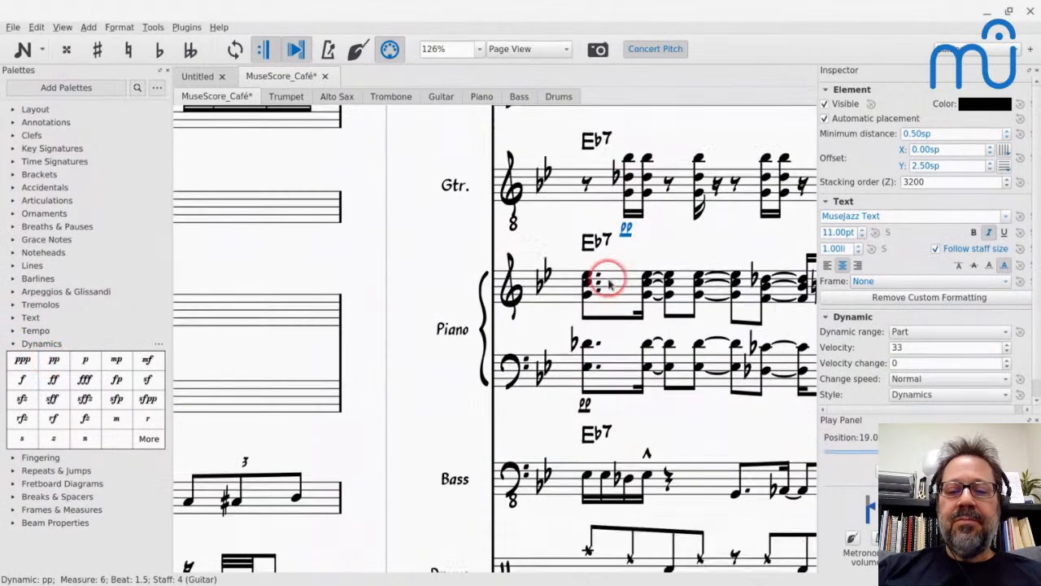
{"action": "scroll", "coordinate": [609, 283], "scroll_direction": "down", "scroll_amount": 1}
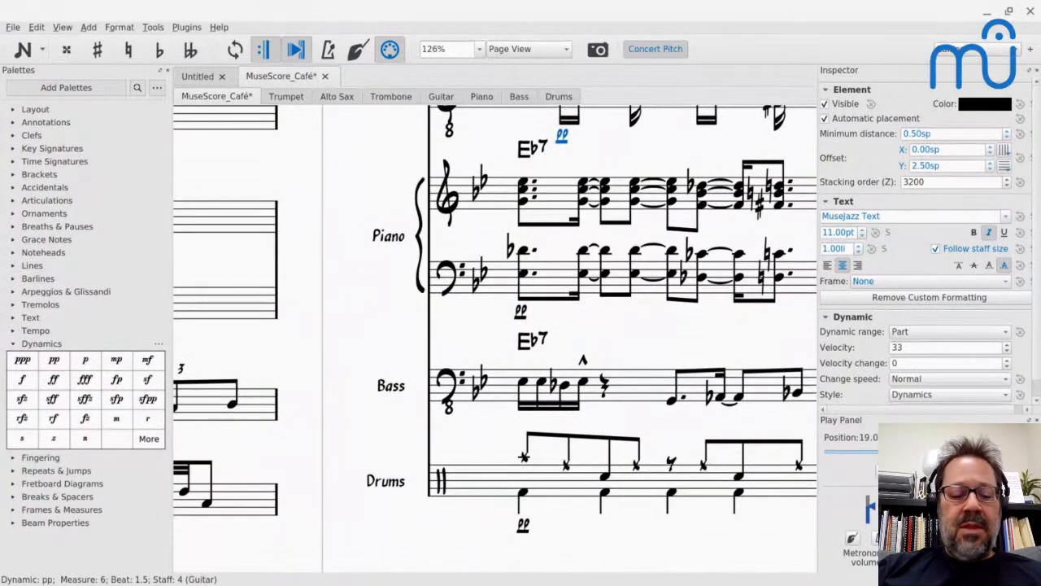
{"action": "key", "text": "ctrl+z"}
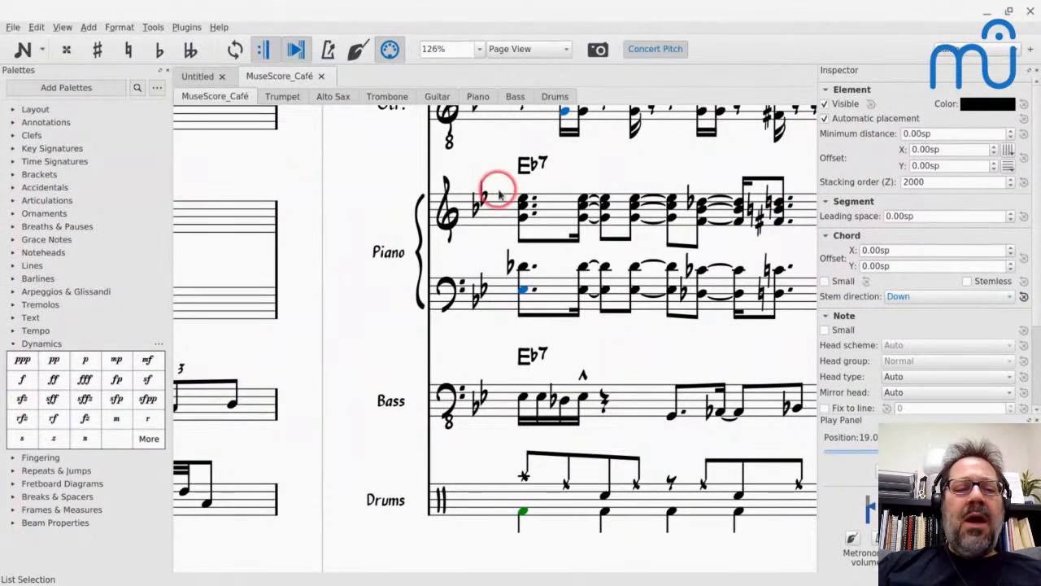
{"action": "left_click", "coordinate": [13, 345]}
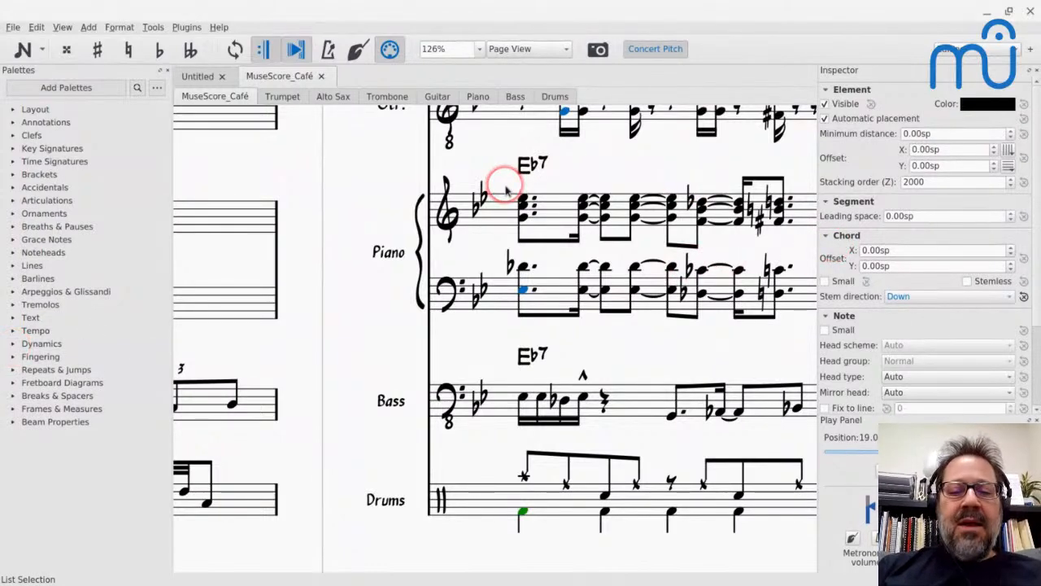
- Play the score briefly from the guitar's first chord in measure 6, and stop playback
{"action": "scroll", "coordinate": [506, 192], "scroll_direction": "down", "scroll_amount": 7}
{"action": "scroll", "coordinate": [506, 191], "scroll_direction": "up", "scroll_amount": 6}
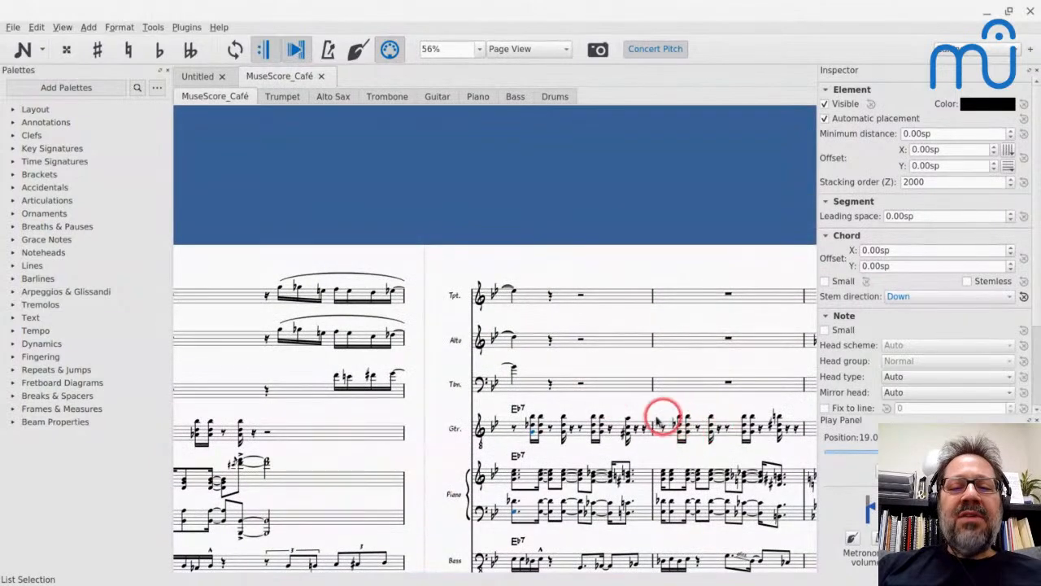
{"action": "left_click", "coordinate": [534, 420]}
{"action": "key", "text": "space"}
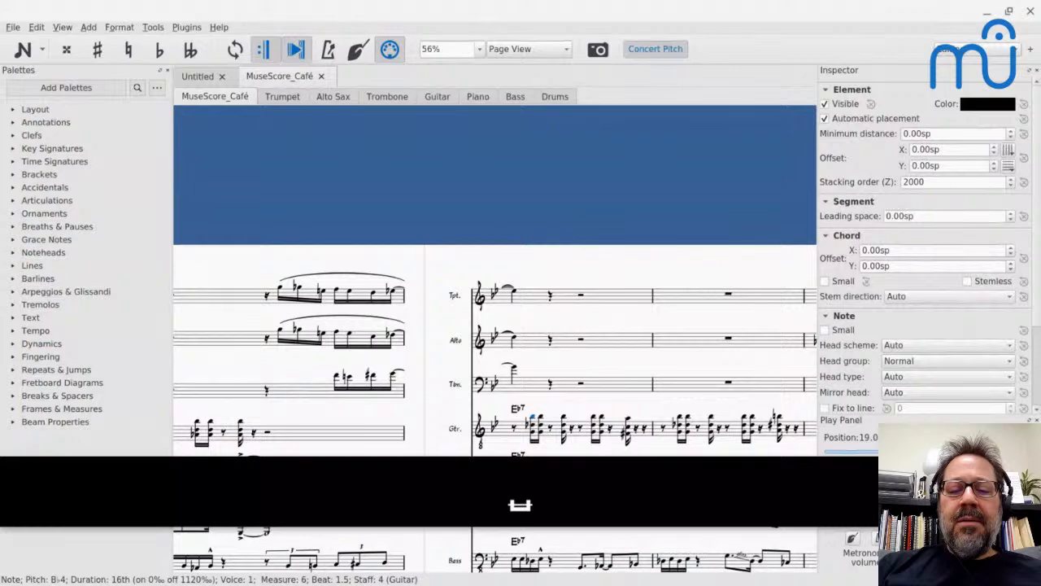
{"action": "key", "text": "space"}
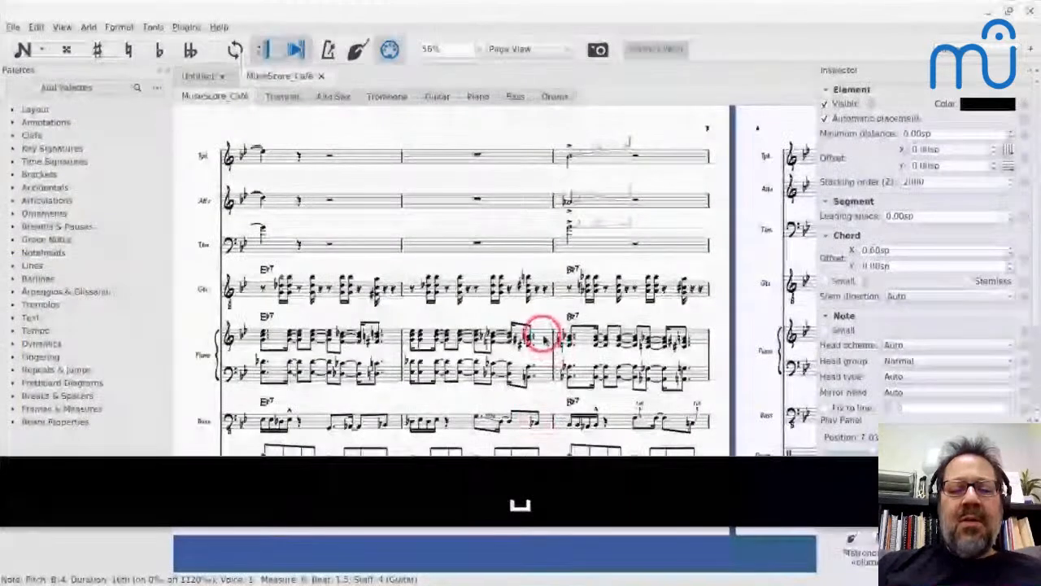
- Select only the notes in both piano staves of measure 7 and set their velocity offset to -10
{"action": "left_click", "coordinate": [544, 338]}
{"action": "left_click", "coordinate": [547, 372], "text": "shift"}
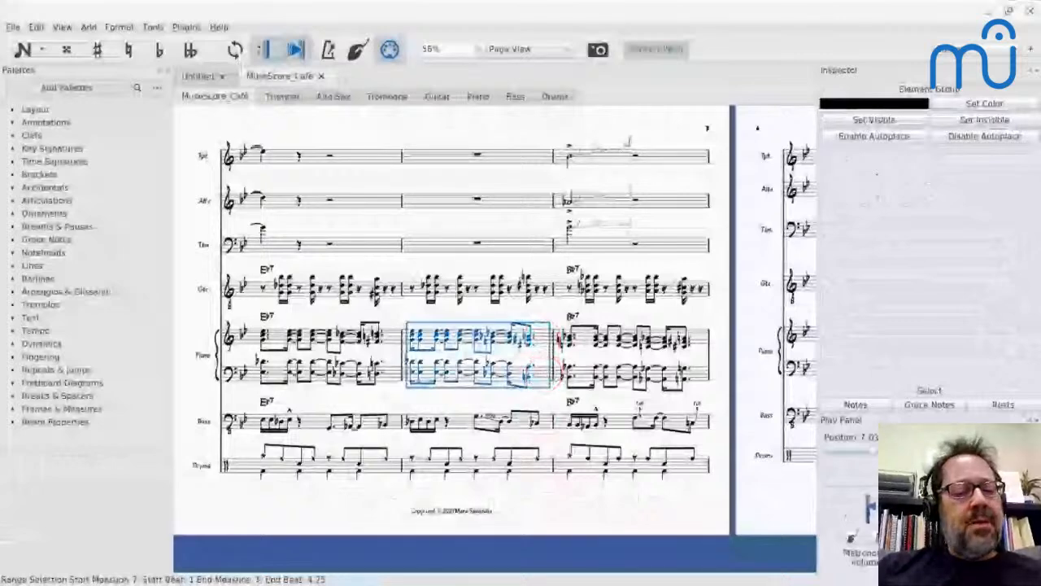
{"action": "left_click", "coordinate": [424, 337]}
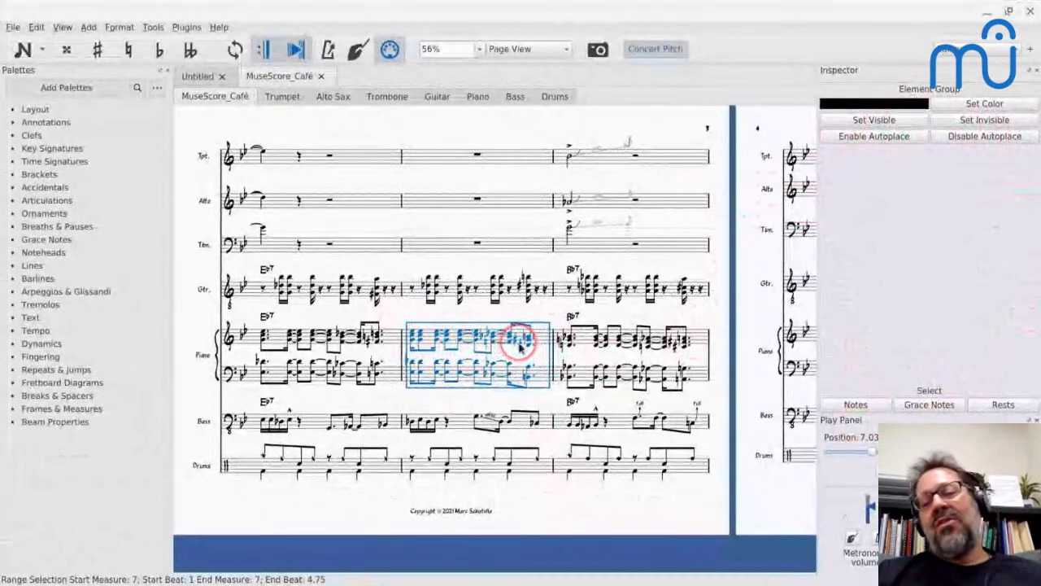
{"action": "left_click", "coordinate": [858, 405]}
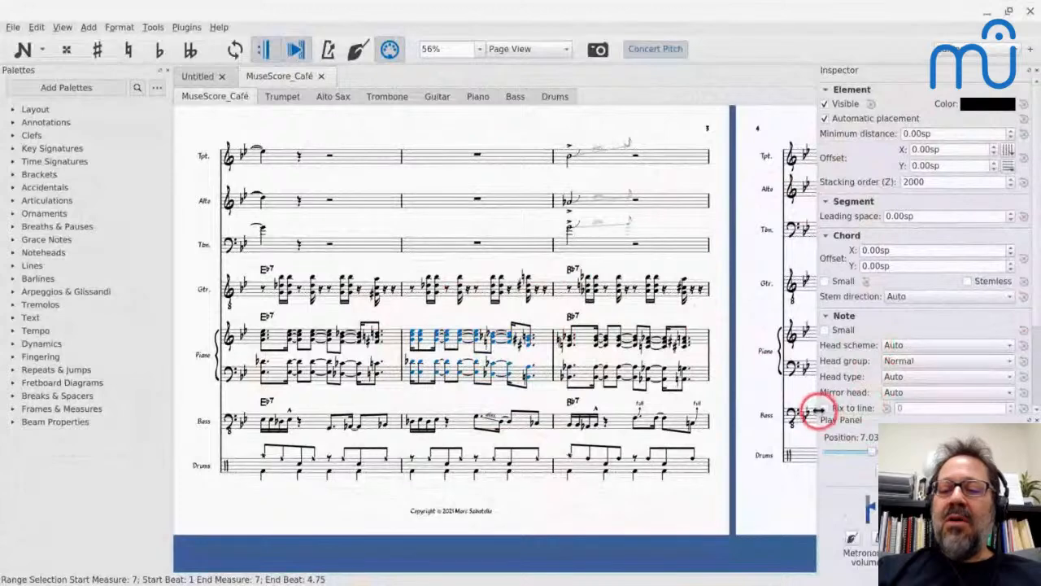
{"action": "scroll", "coordinate": [848, 366], "scroll_direction": "down", "scroll_amount": 3}
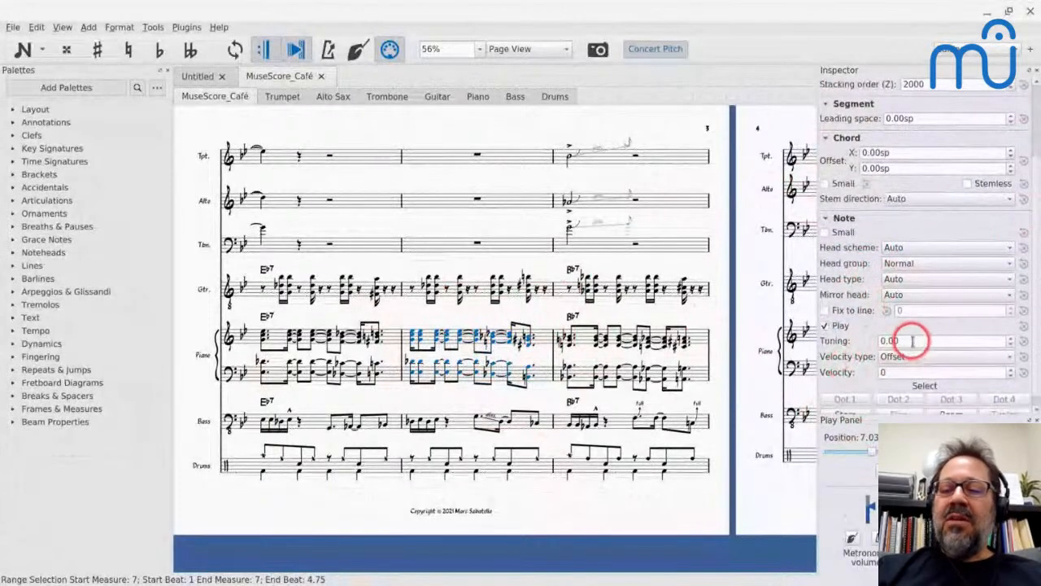
{"action": "left_click", "coordinate": [897, 373]}
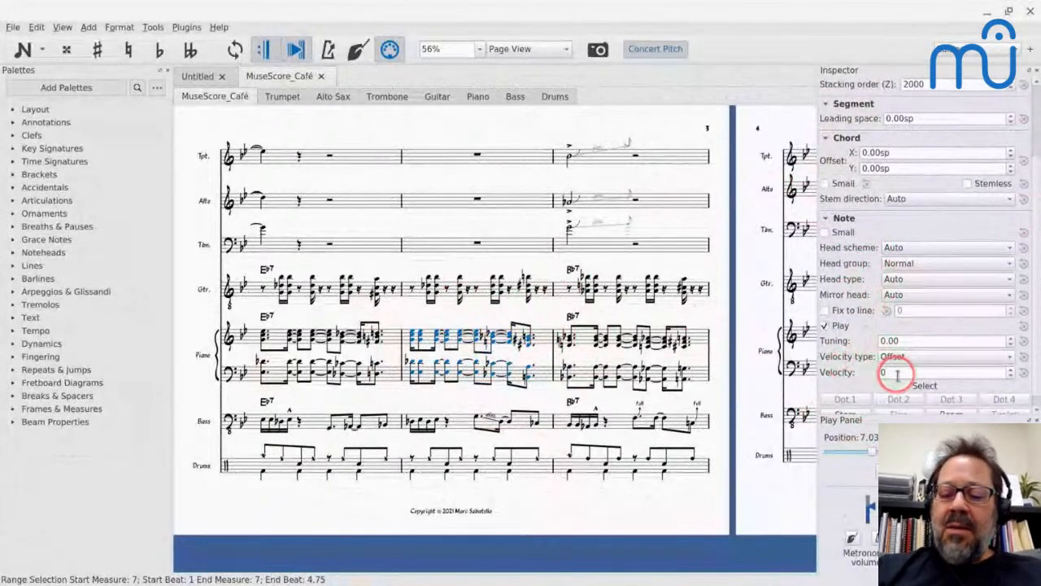
{"action": "key", "text": "BackSpace"}
{"action": "type", "text": "-10"}
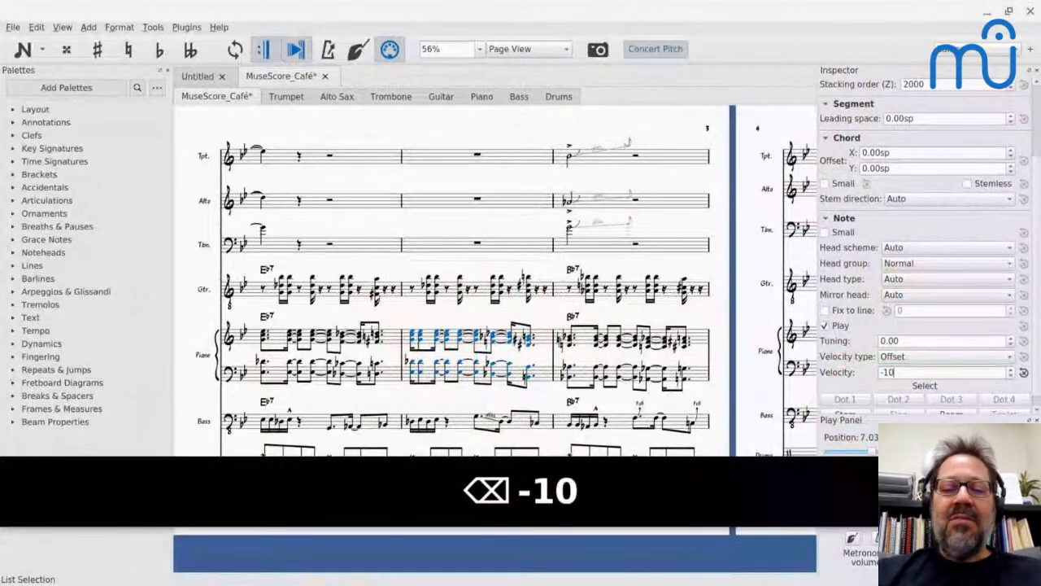
- Play the score from the upper piano staff of measure 6 into measure 7, and stop playback
{"action": "left_click", "coordinate": [392, 342]}
{"action": "key", "text": "space"}
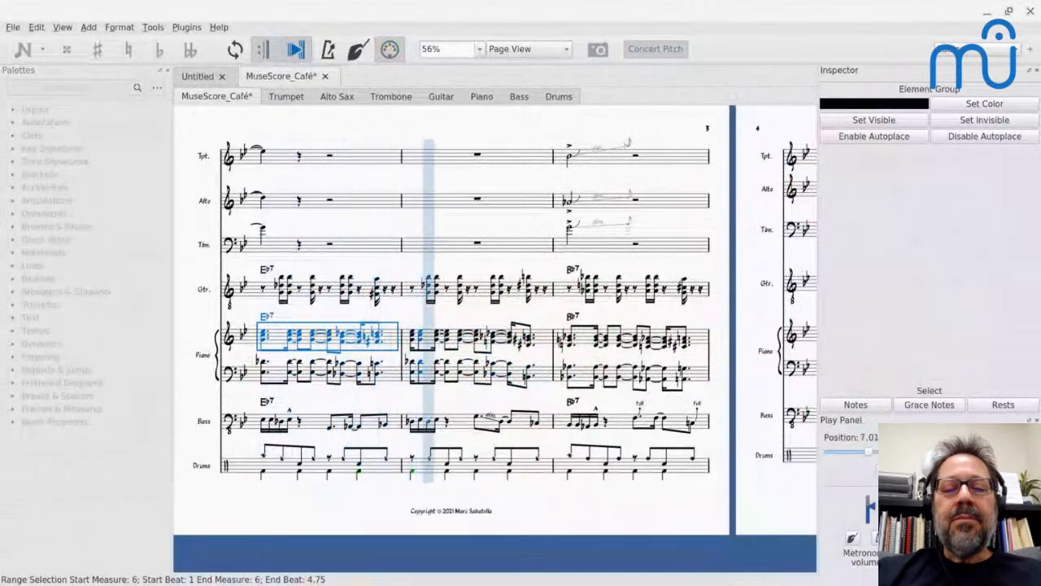
{"action": "key", "text": "space"}
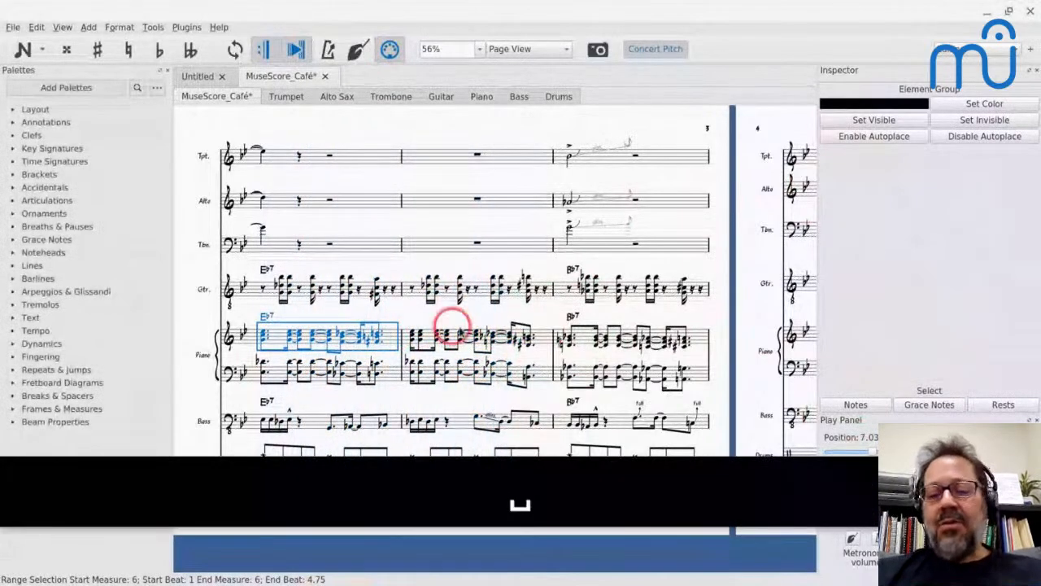
- Reselect the notes in both piano staves of measure 7 and reset their velocity to the default
{"action": "left_click", "coordinate": [540, 340]}
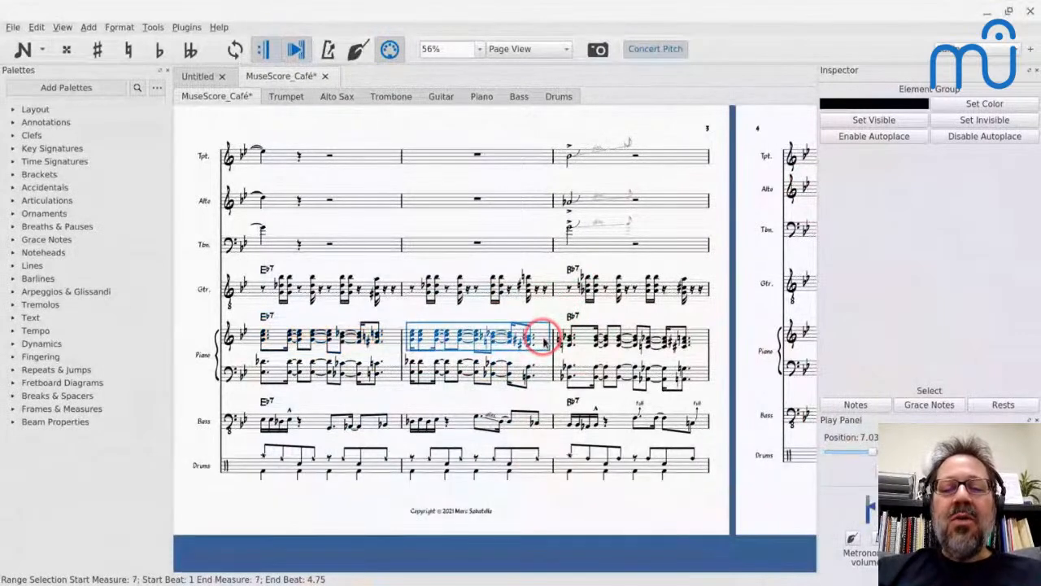
{"action": "left_click", "coordinate": [537, 370], "text": "shift"}
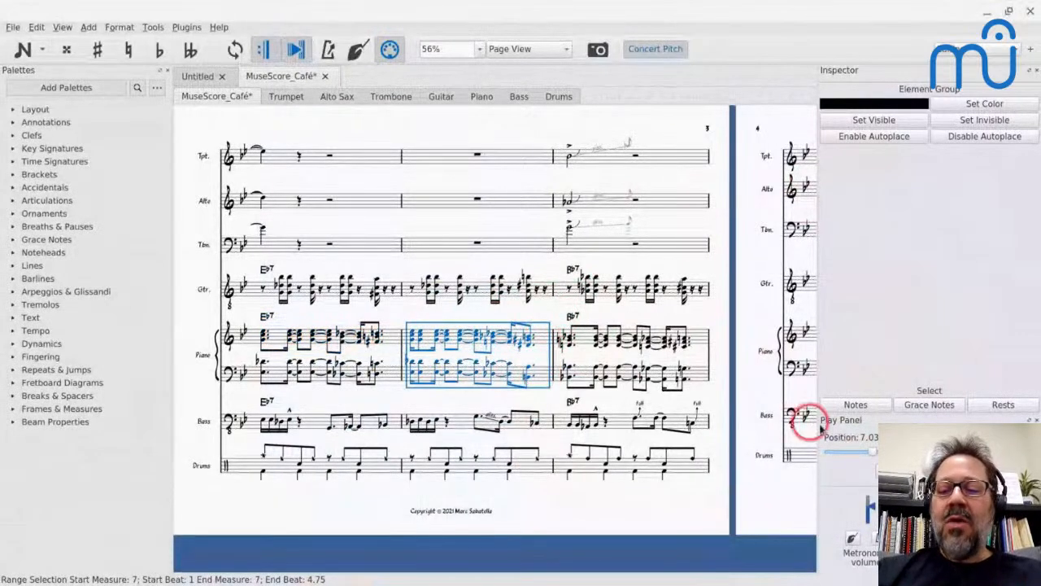
{"action": "left_click", "coordinate": [876, 405]}
{"action": "scroll", "coordinate": [878, 410], "scroll_direction": "down", "scroll_amount": 3}
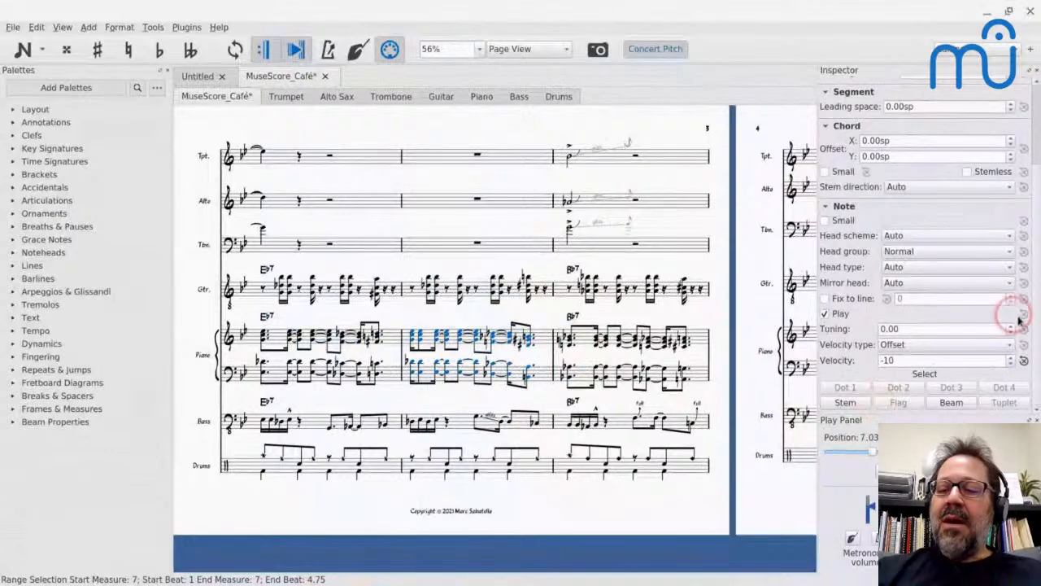
{"action": "left_click", "coordinate": [1024, 361]}
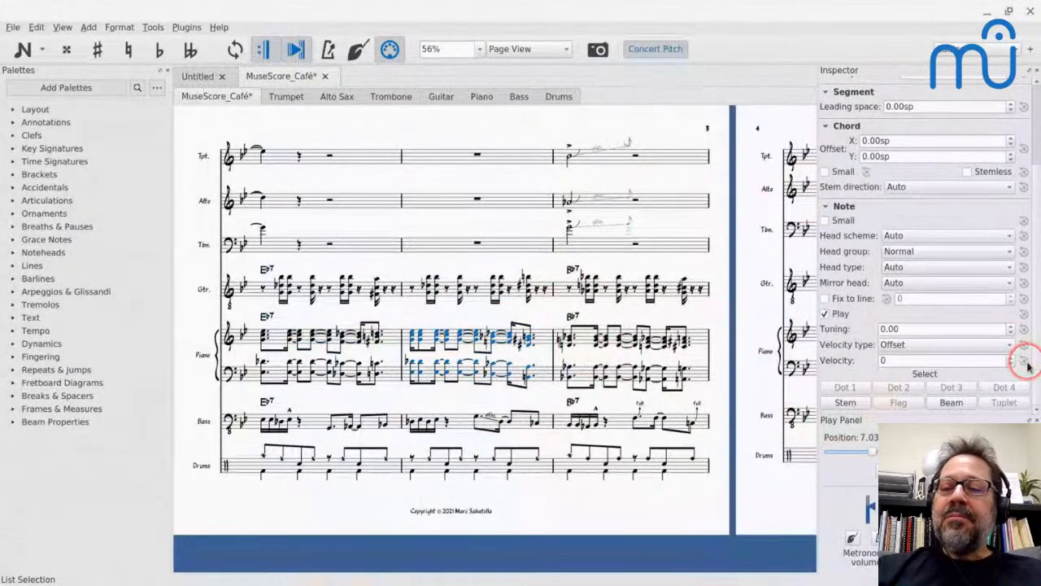
- Try the Small option on the selected piano notes of measure 7 as notes and as chords, turning each off again
{"action": "left_click", "coordinate": [827, 221]}
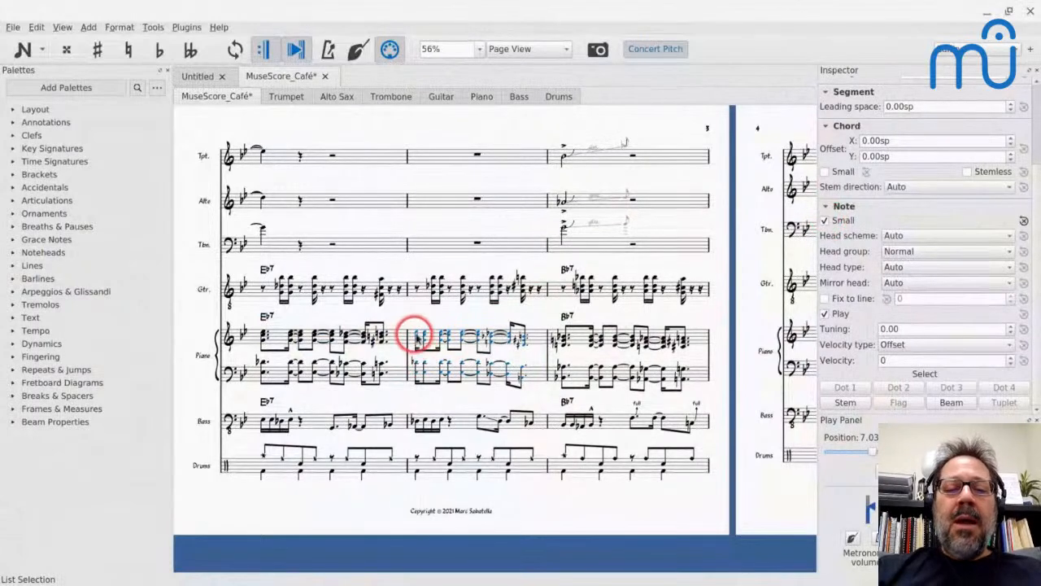
{"action": "left_click", "coordinate": [825, 220]}
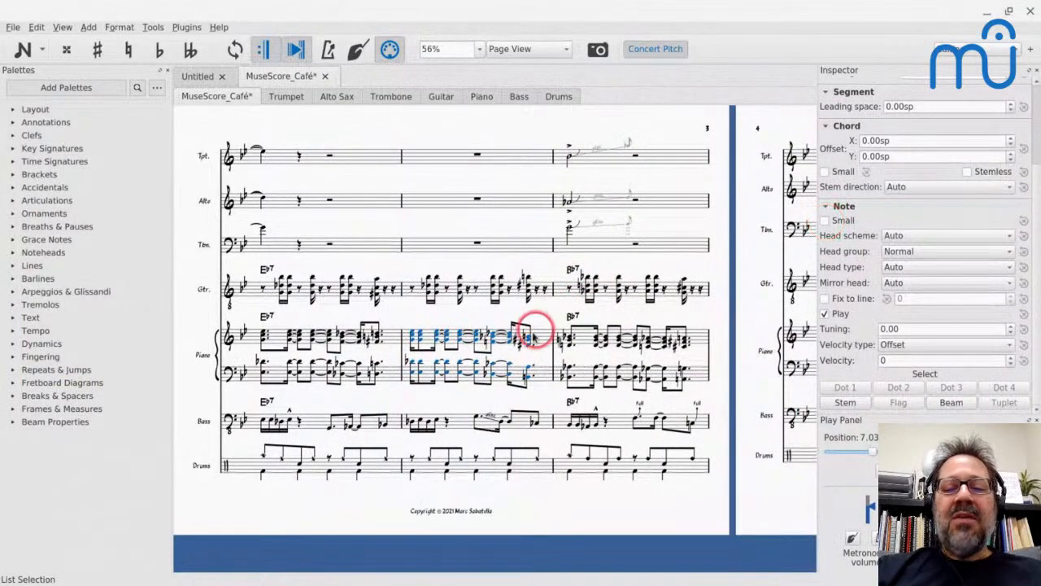
{"action": "left_click", "coordinate": [824, 172]}
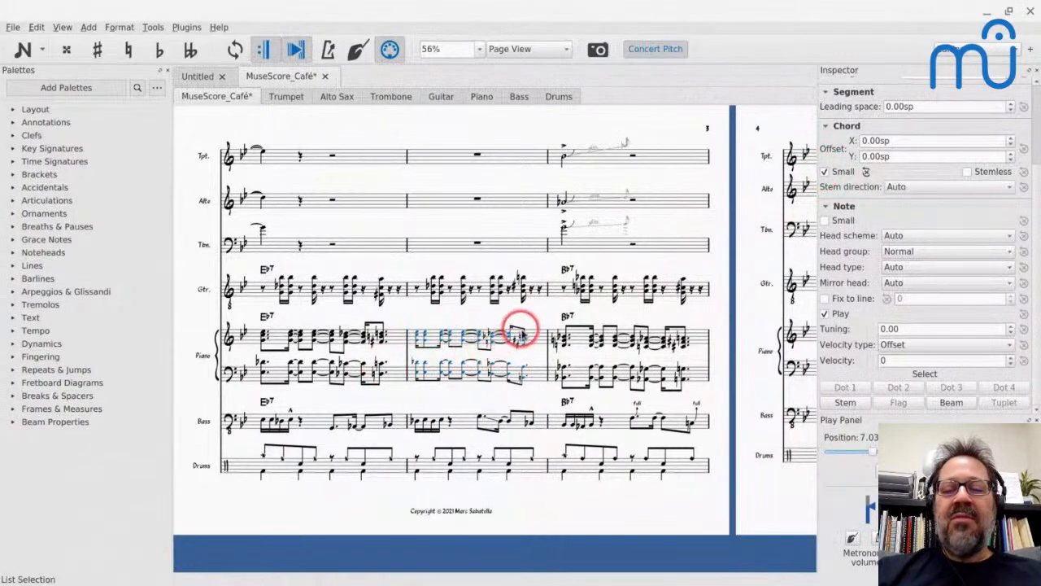
{"action": "left_click", "coordinate": [826, 172]}
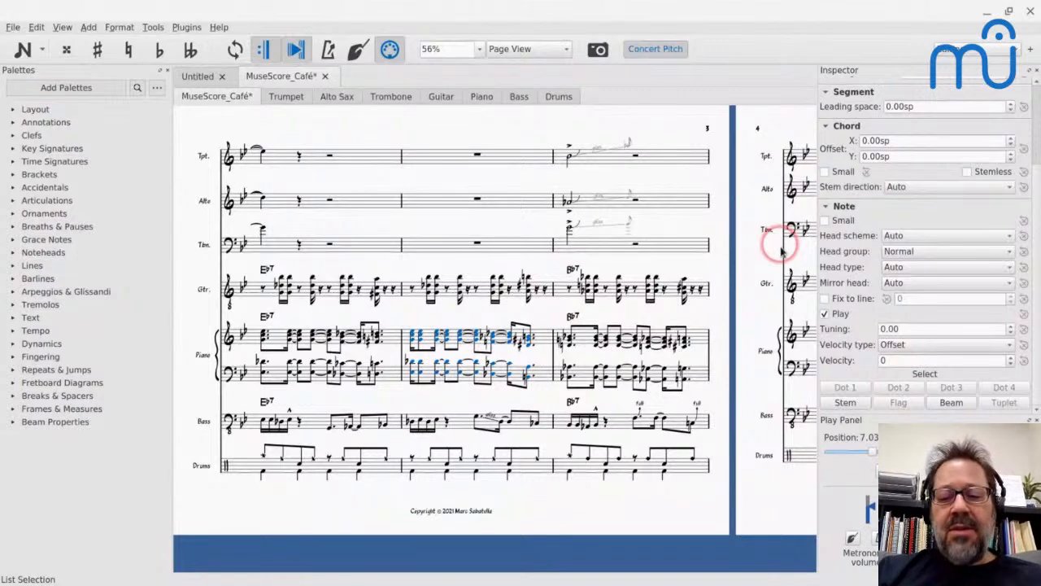
- Select only the notes in the upper piano staff of measure 7 and review their element, chord and note properties
{"action": "left_click", "coordinate": [542, 334]}
{"action": "left_click", "coordinate": [855, 403]}
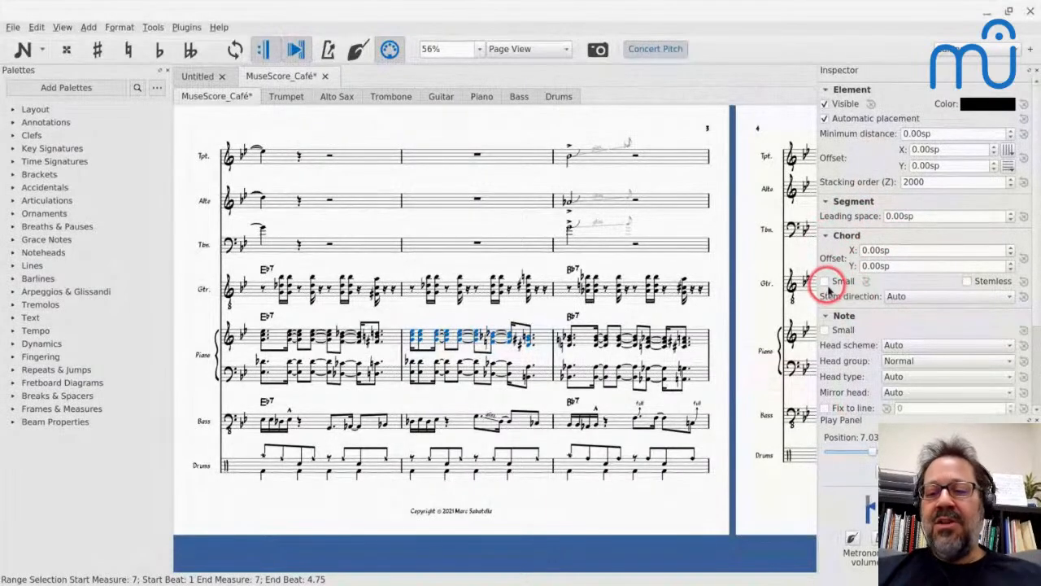
{"action": "scroll", "coordinate": [878, 356], "scroll_direction": "down", "scroll_amount": 3}
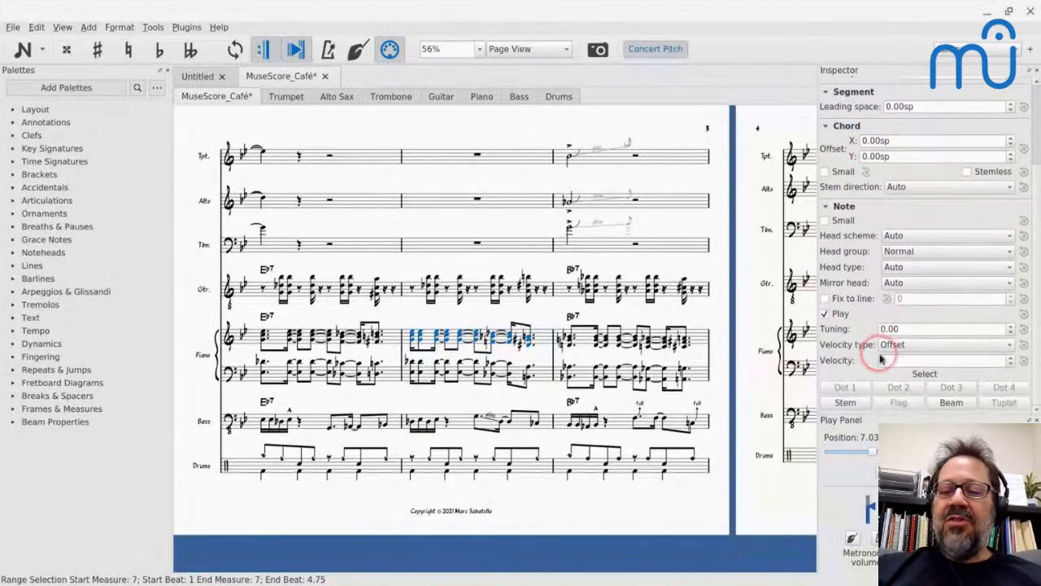
{"action": "scroll", "coordinate": [880, 359], "scroll_direction": "up", "scroll_amount": 3}
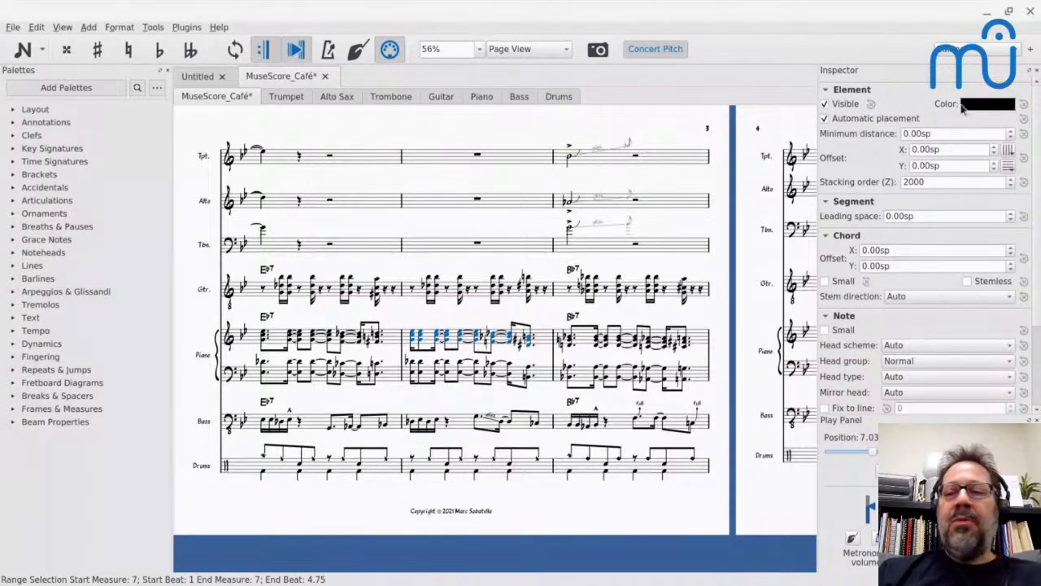
- Hide the Bb7 chord symbol above the guitar staff in measure 2
{"action": "scroll", "coordinate": [659, 150], "scroll_direction": "left", "scroll_amount": 2}
{"action": "scroll", "coordinate": [659, 150], "scroll_direction": "left", "scroll_amount": 2}
{"action": "scroll", "coordinate": [659, 151], "scroll_direction": "up", "scroll_amount": 1}
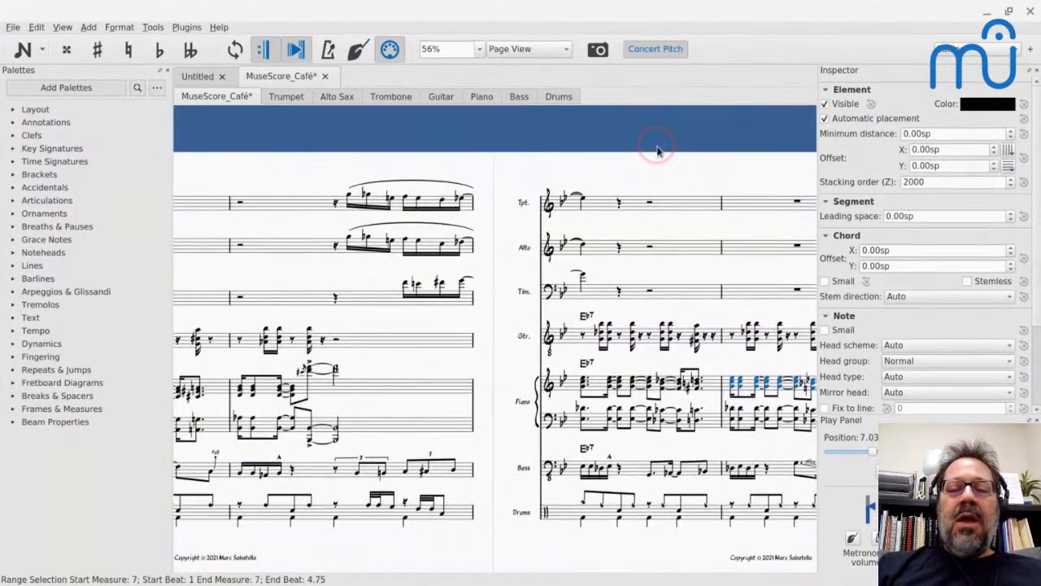
{"action": "scroll", "coordinate": [659, 151], "scroll_direction": "left", "scroll_amount": 3}
{"action": "scroll", "coordinate": [543, 338], "scroll_direction": "down", "scroll_amount": 1}
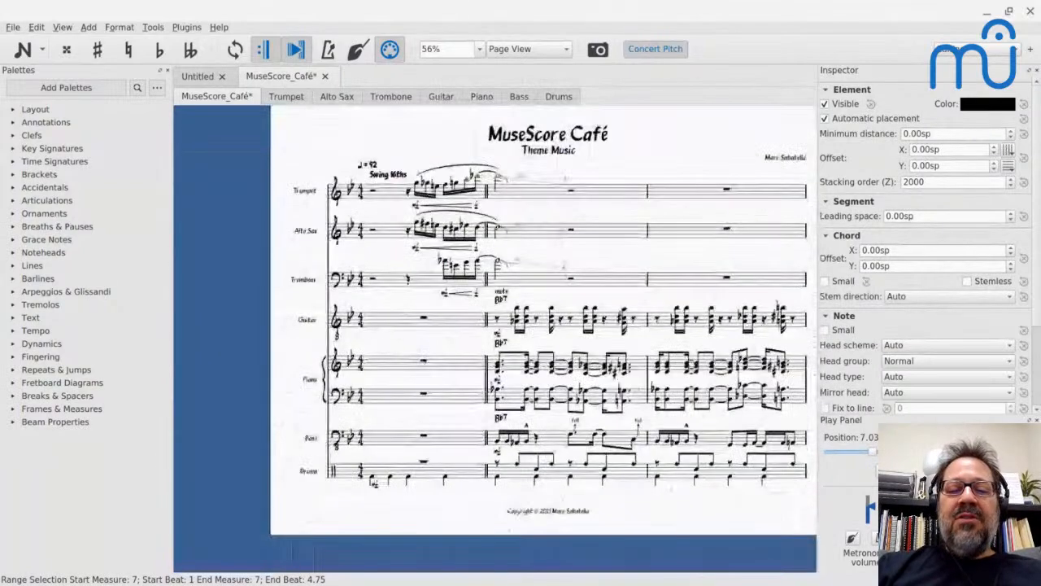
{"action": "left_click", "coordinate": [501, 300]}
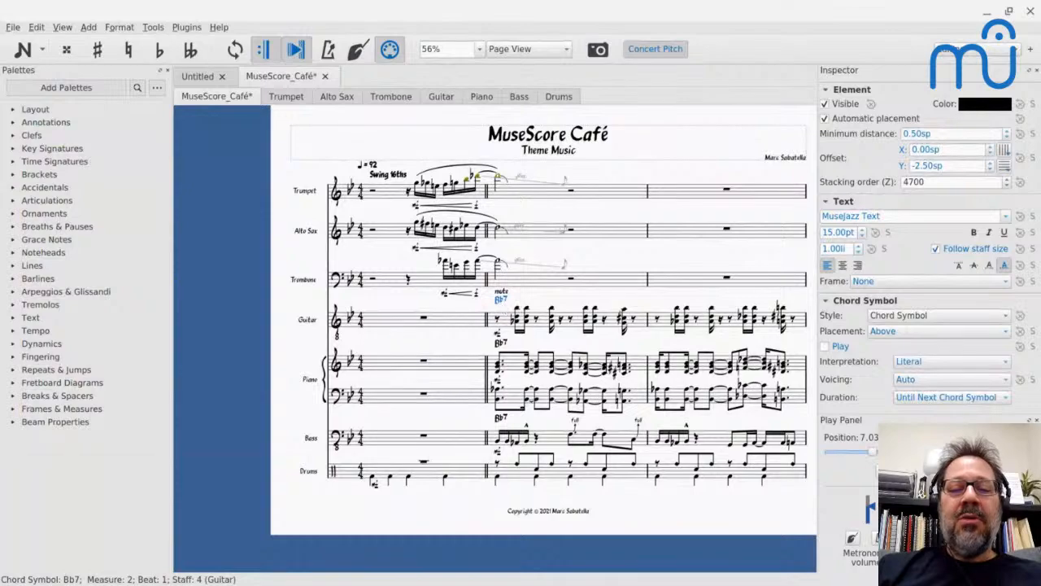
{"action": "key", "text": "v"}
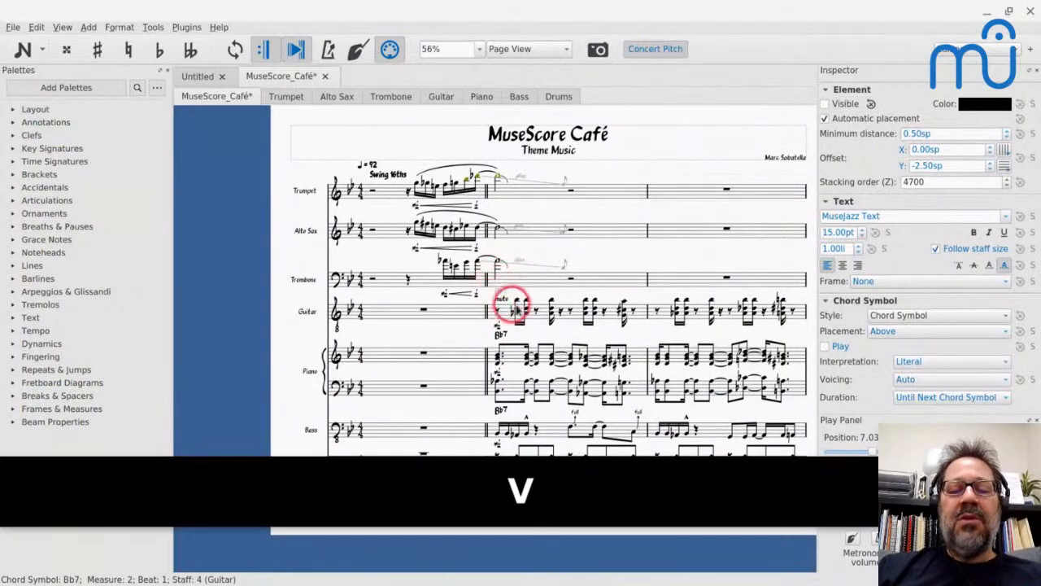
- Enter and leave text editing on the guitar's Bb7 chord symbol in measure 2, and toggle its visibility on and off
{"action": "scroll", "coordinate": [502, 307], "scroll_direction": "up", "scroll_amount": 5}
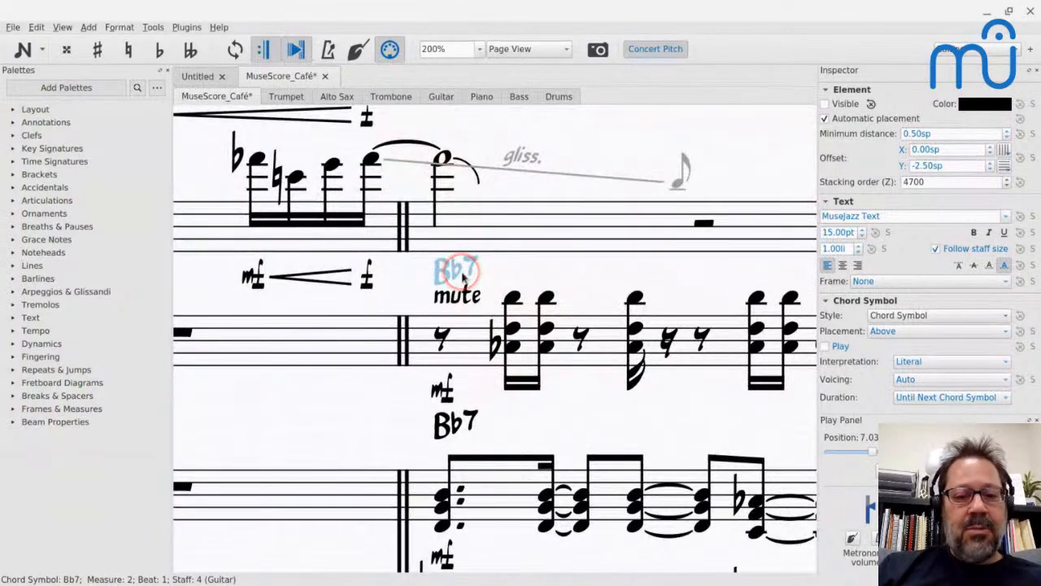
{"action": "double_click", "coordinate": [462, 277]}
{"action": "key", "text": "Escape"}
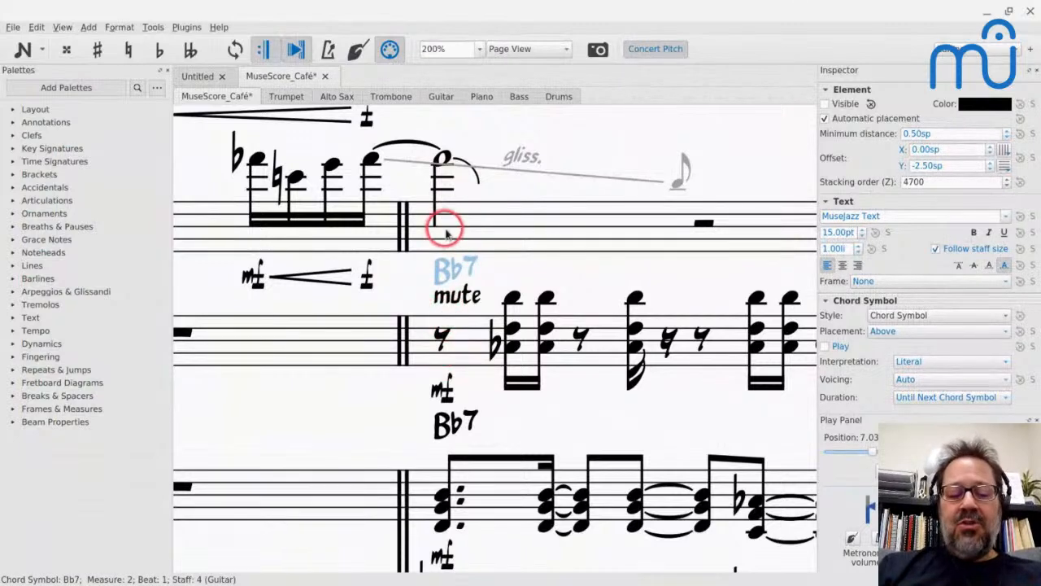
{"action": "key", "text": "v"}
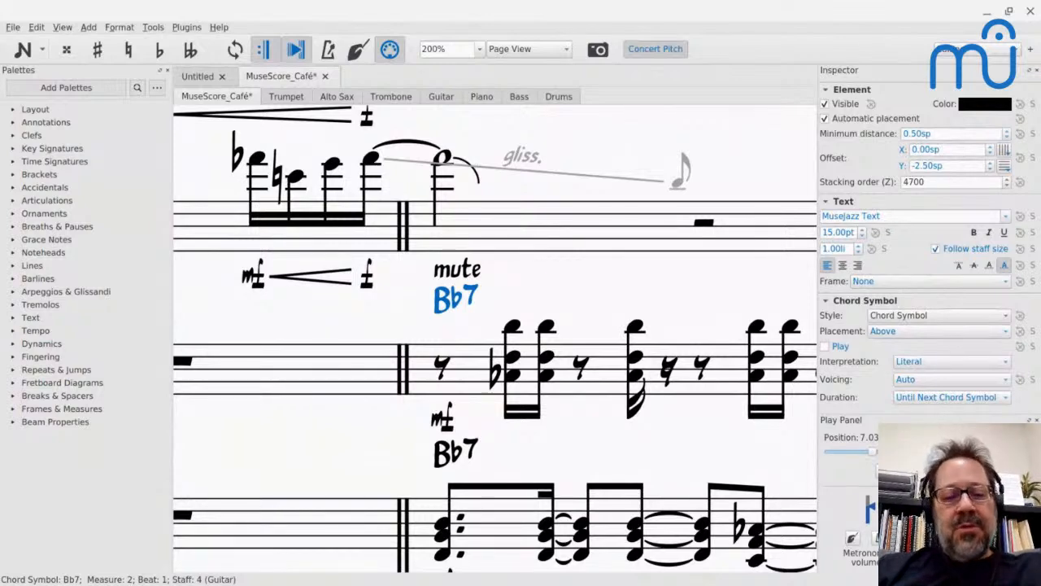
{"action": "key", "text": "v"}
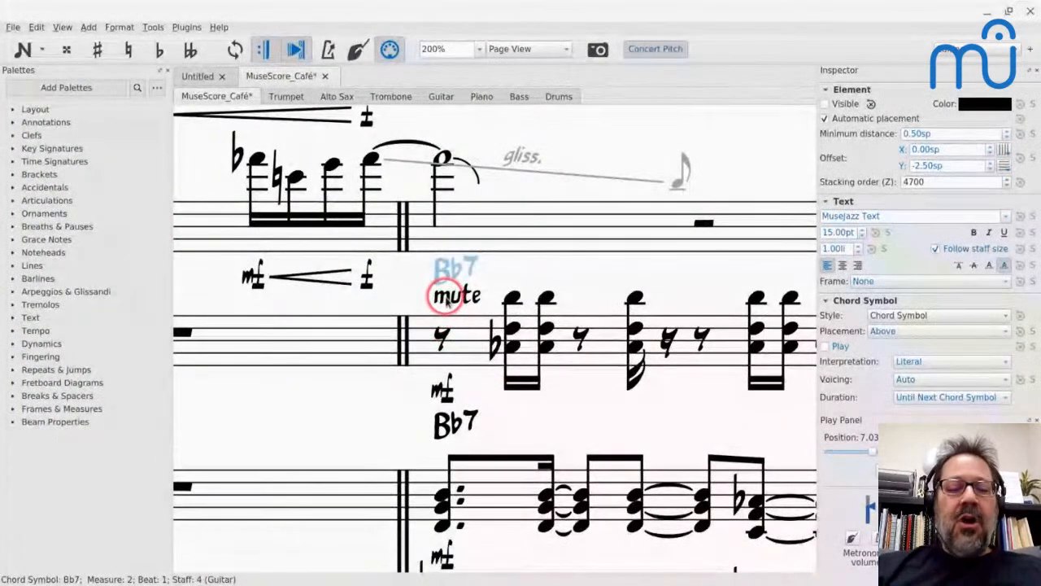
- Insert a v in the guitar's Bb7 chord symbol text, remove it, and make the symbol visible again
{"action": "double_click", "coordinate": [453, 267]}
{"action": "type", "text": "v"}
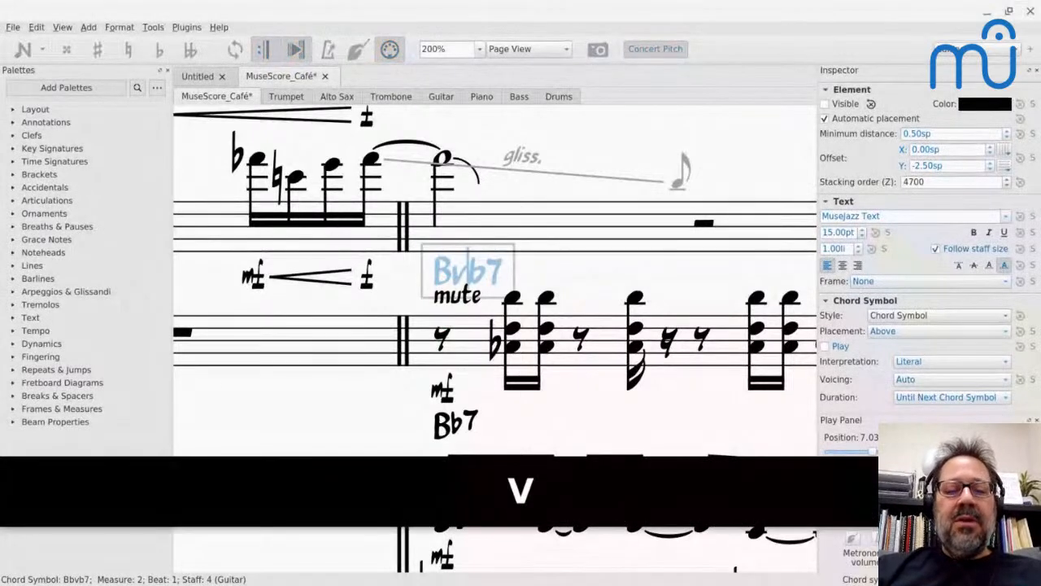
{"action": "key", "text": "BackSpace"}
{"action": "key", "text": "Escape"}
{"action": "key", "text": "v"}
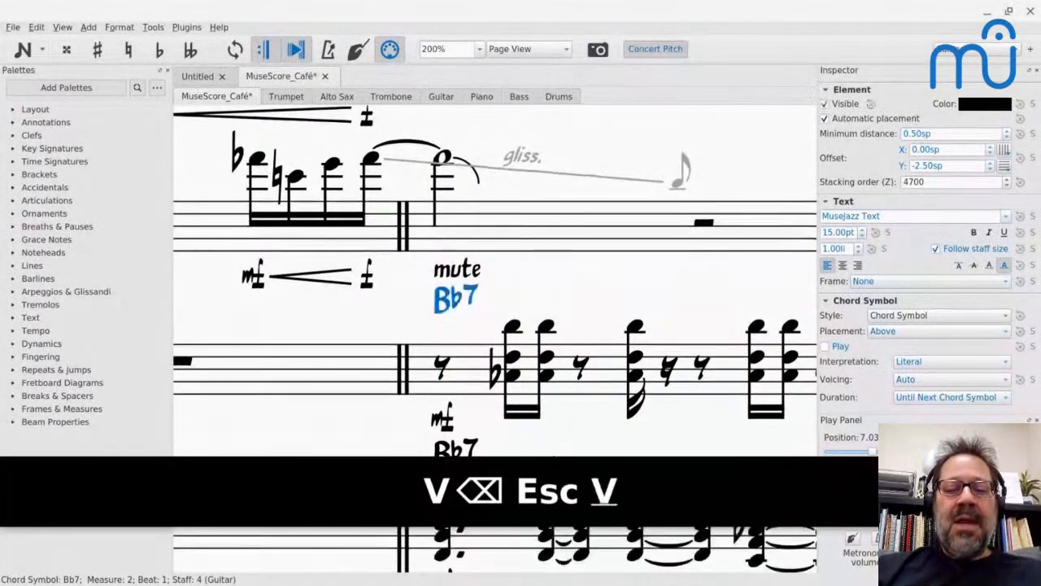
- Select all chord symbols in the score from the guitar's Bb7 in measure 2 and make them invisible
{"action": "right_click", "coordinate": [456, 300]}
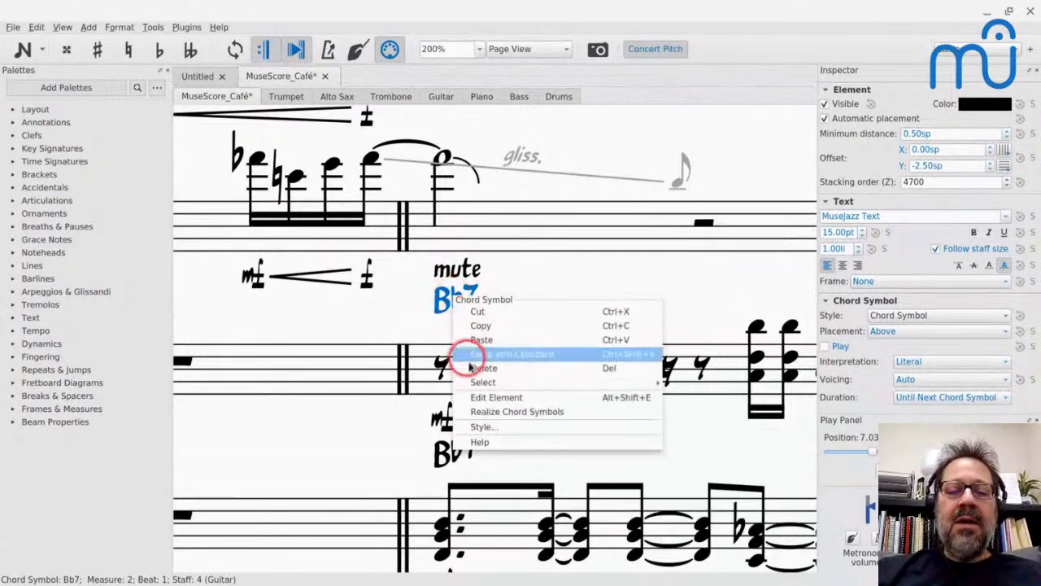
{"action": "mouse_move", "coordinate": [478, 382]}
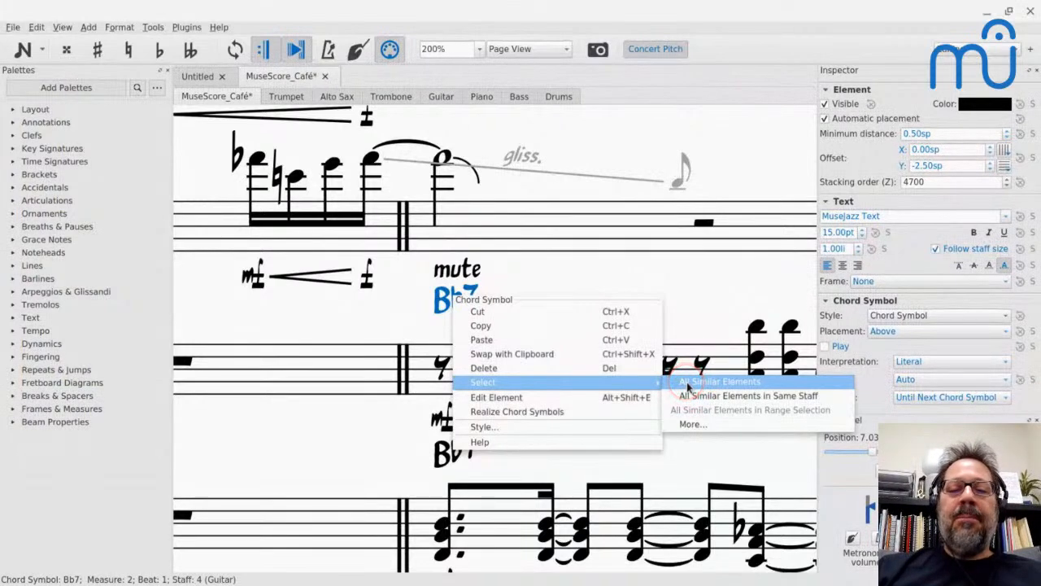
{"action": "left_click", "coordinate": [686, 381]}
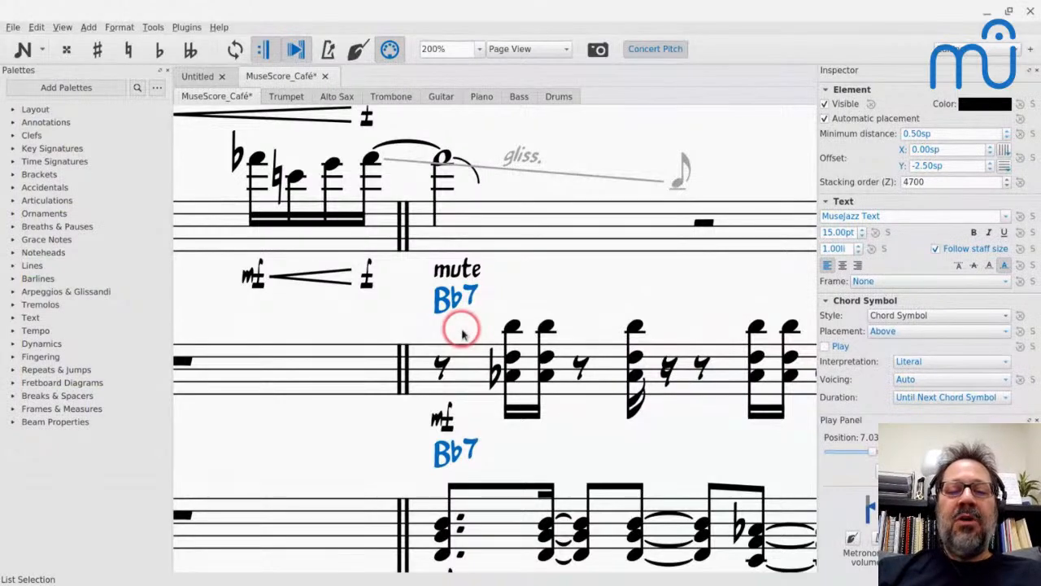
{"action": "scroll", "coordinate": [460, 325], "scroll_direction": "down", "scroll_amount": 6, "text": "ctrl"}
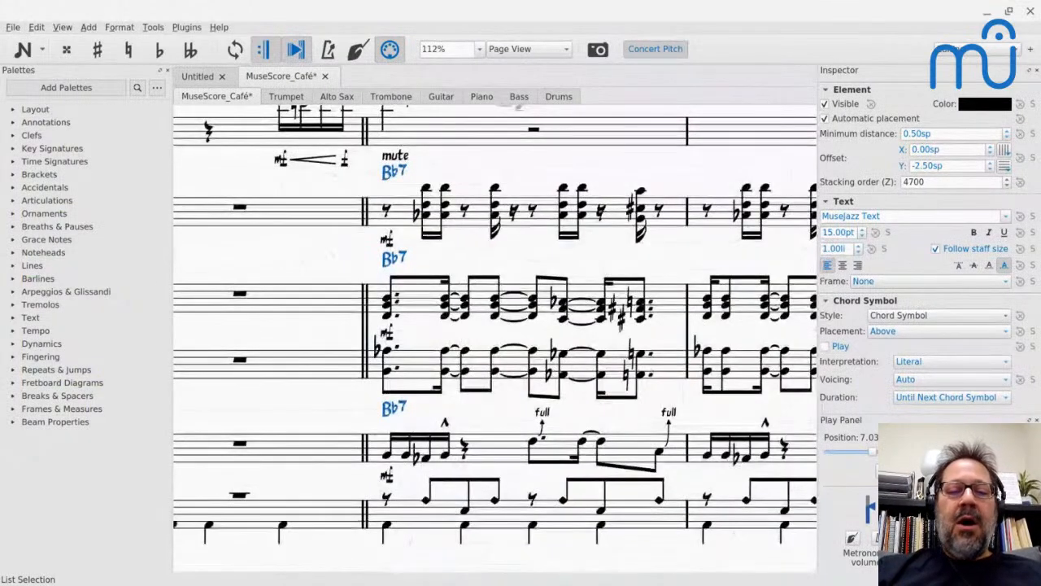
{"action": "scroll", "coordinate": [494, 333], "scroll_direction": "up", "scroll_amount": 2}
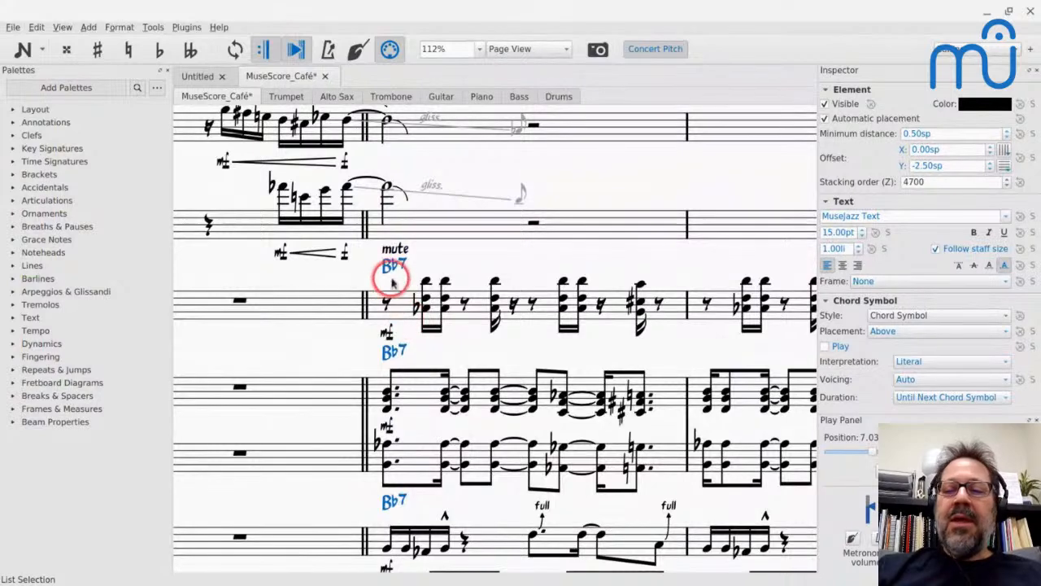
{"action": "key", "text": "v"}
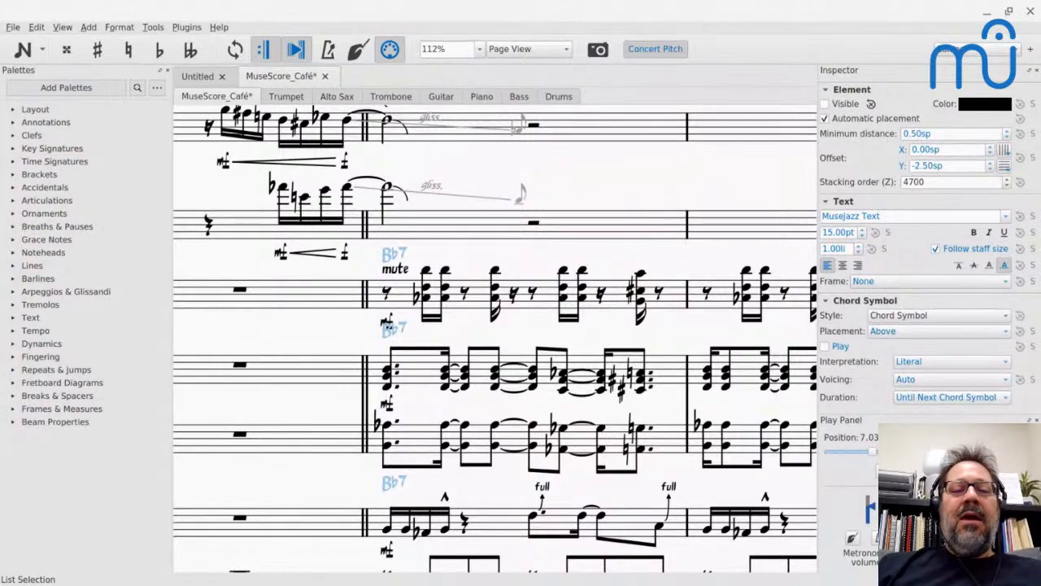
- Undo the hiding of all chord symbols in the score
{"action": "key", "text": "ctrl+z"}
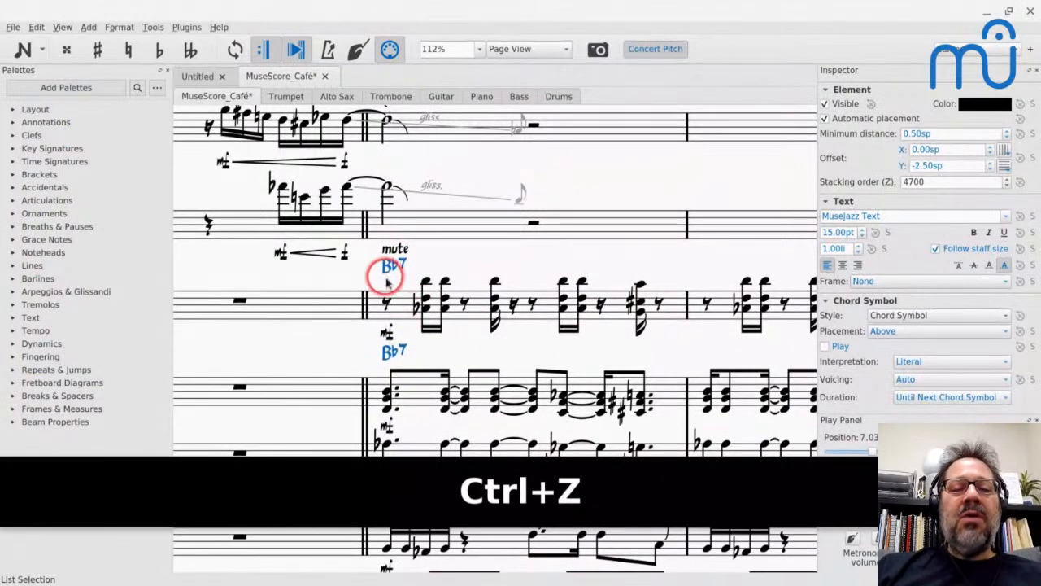
- Select all chord symbols in the bass staff from its Bb7 in measure 2, hide them, and undo the hiding
{"action": "scroll", "coordinate": [387, 280], "scroll_direction": "down", "scroll_amount": 4}
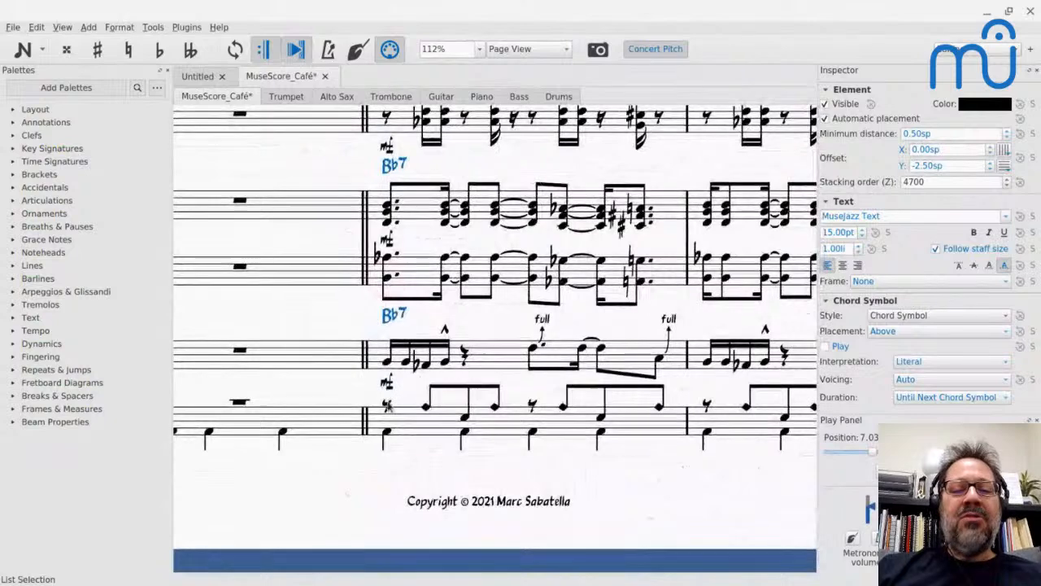
{"action": "left_click", "coordinate": [396, 319]}
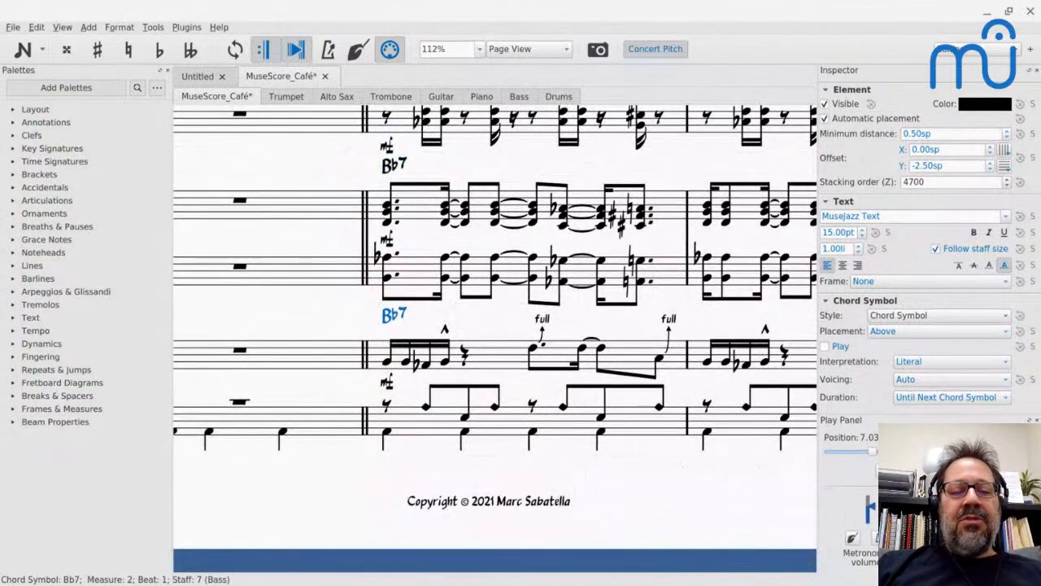
{"action": "right_click", "coordinate": [394, 317]}
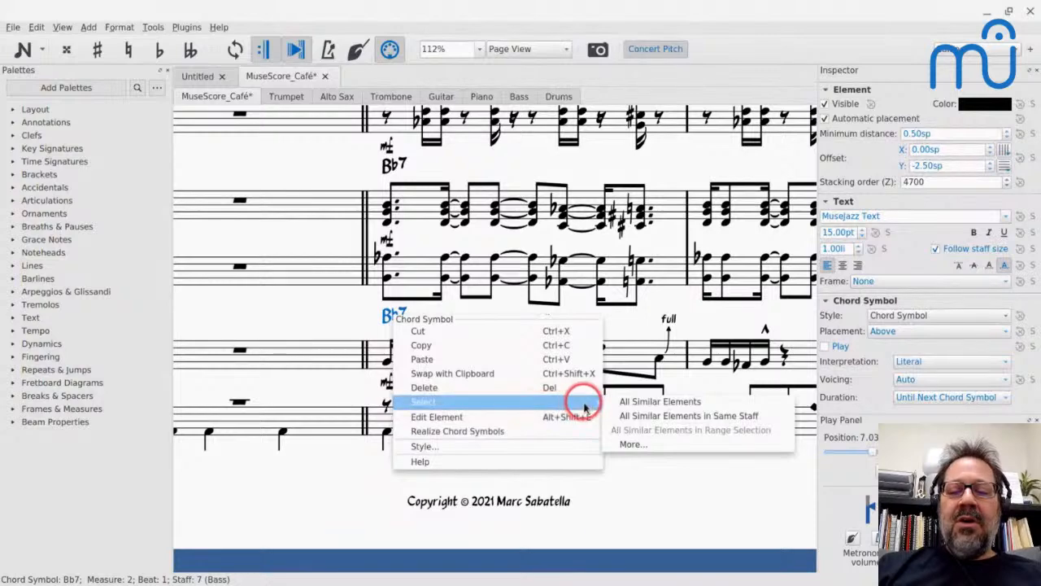
{"action": "left_click", "coordinate": [659, 423]}
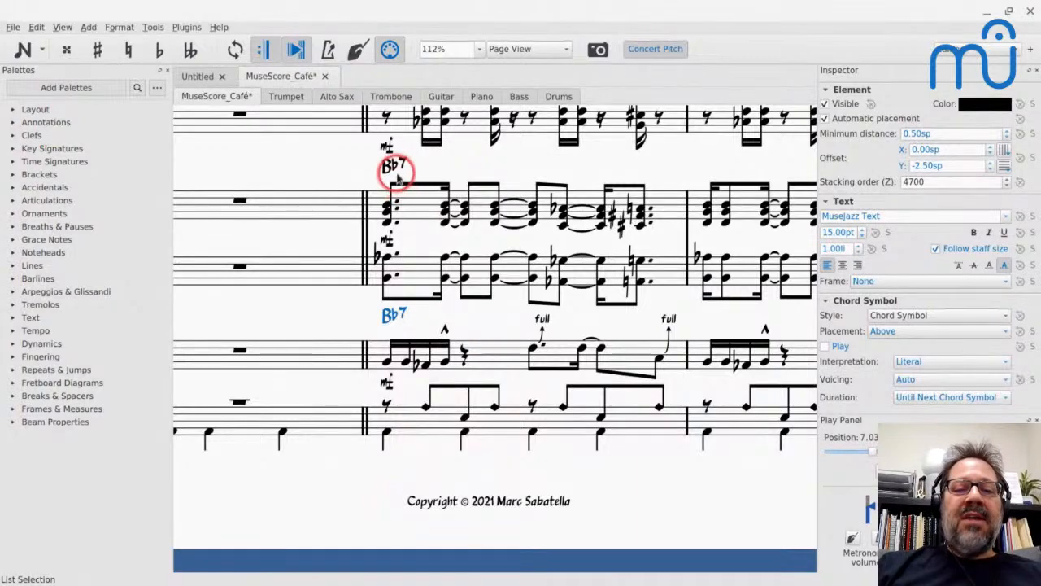
{"action": "scroll", "coordinate": [470, 312], "scroll_direction": "right", "scroll_amount": 20}
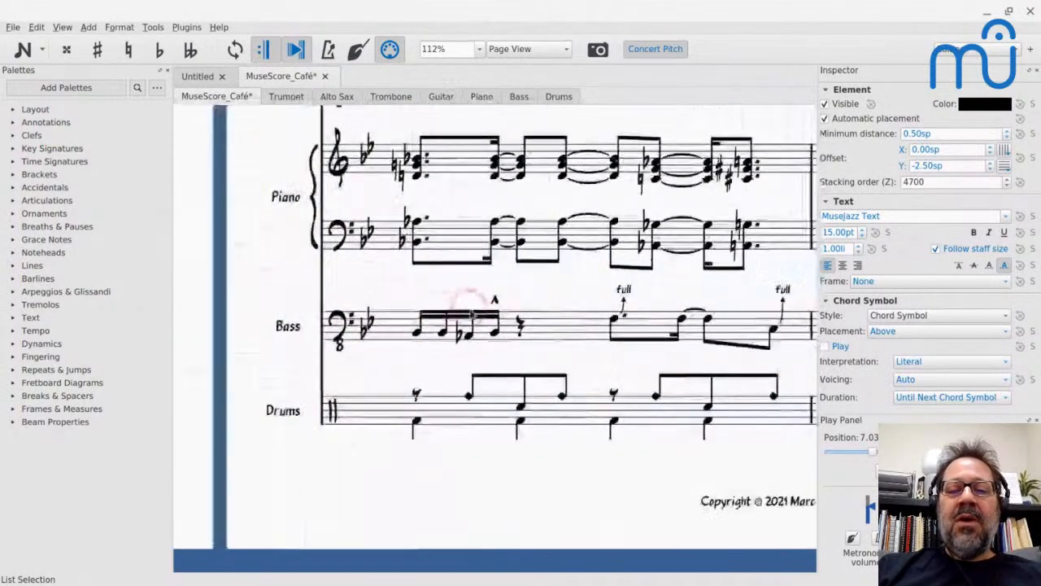
{"action": "scroll", "coordinate": [470, 312], "scroll_direction": "right", "scroll_amount": 9}
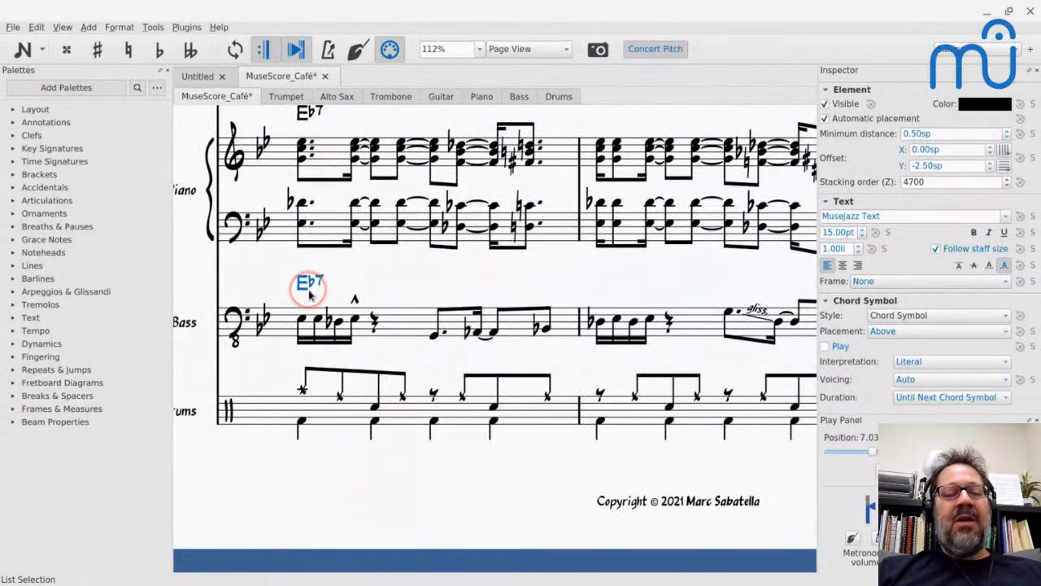
{"action": "key", "text": "v"}
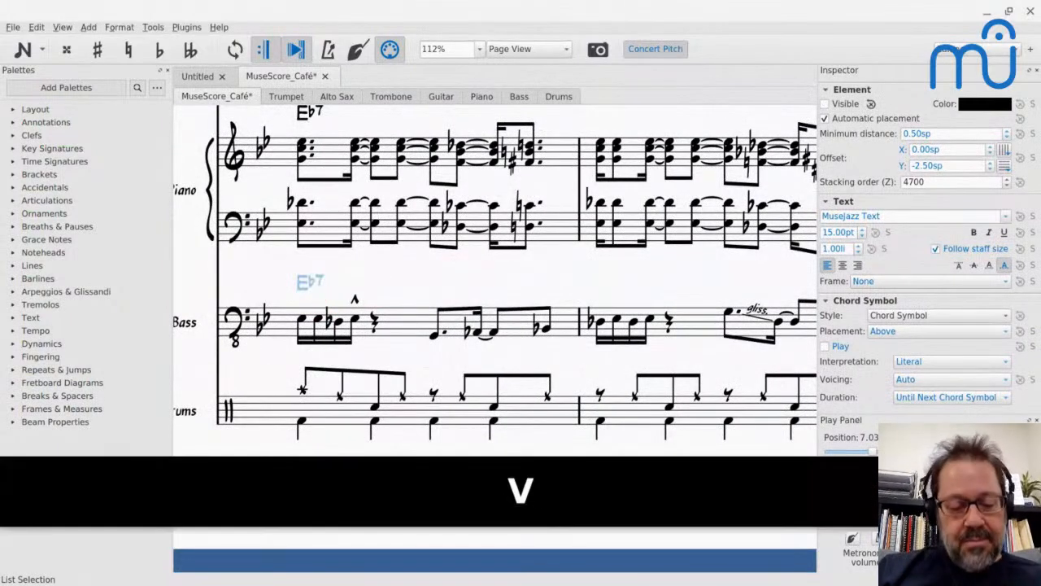
{"action": "key", "text": "ctrl+z"}
- Select measure 17 as a range from the guitar staff through the bass staff
{"action": "scroll", "coordinate": [309, 283], "scroll_direction": "left", "scroll_amount": 6}
{"action": "scroll", "coordinate": [309, 282], "scroll_direction": "up", "scroll_amount": 3}
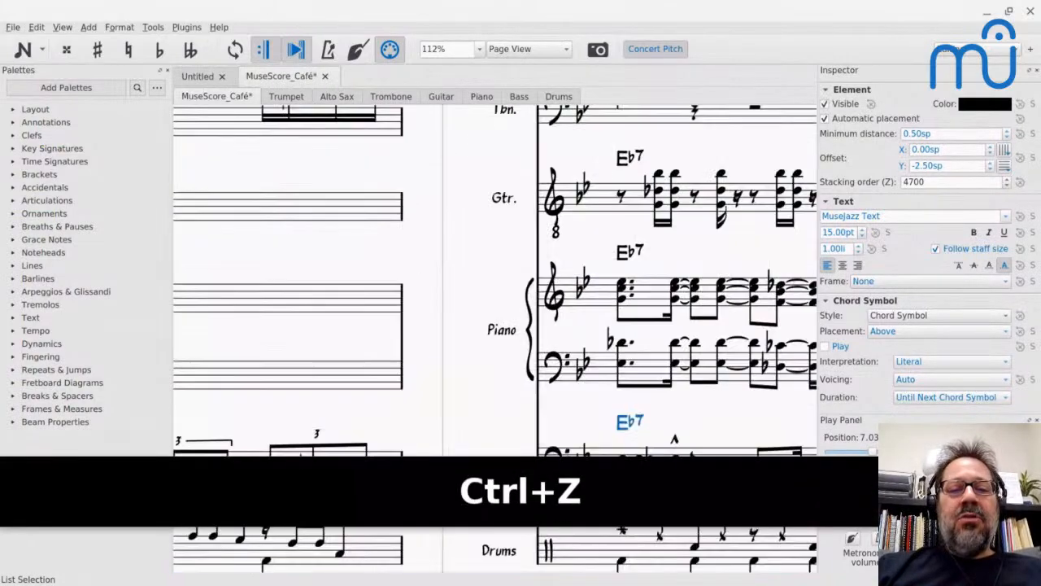
{"action": "scroll", "coordinate": [494, 334], "scroll_direction": "down", "scroll_amount": 10}
{"action": "scroll", "coordinate": [494, 276], "scroll_direction": "right", "scroll_amount": 8}
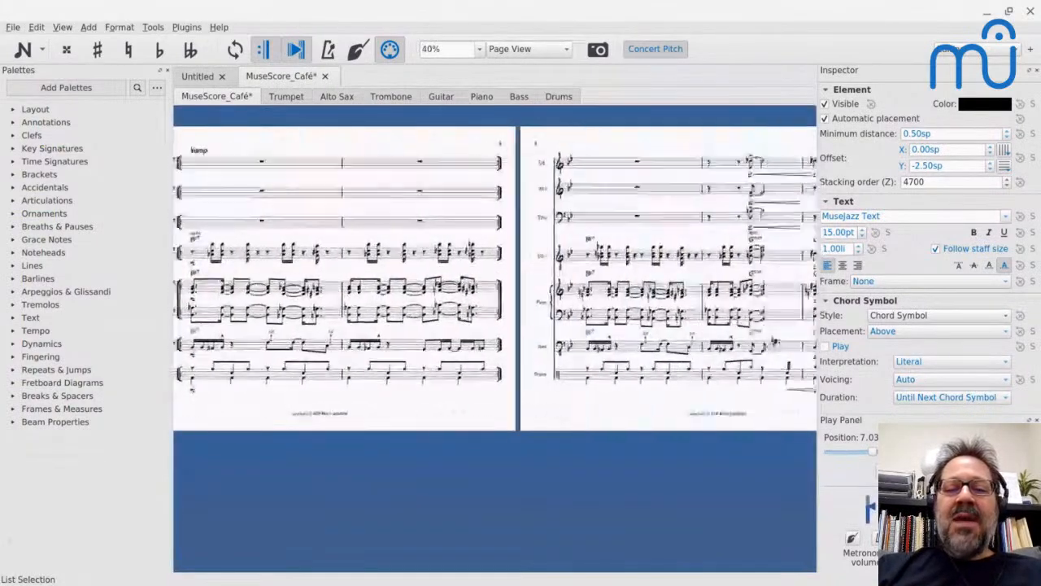
{"action": "scroll", "coordinate": [320, 278], "scroll_direction": "right", "scroll_amount": 3}
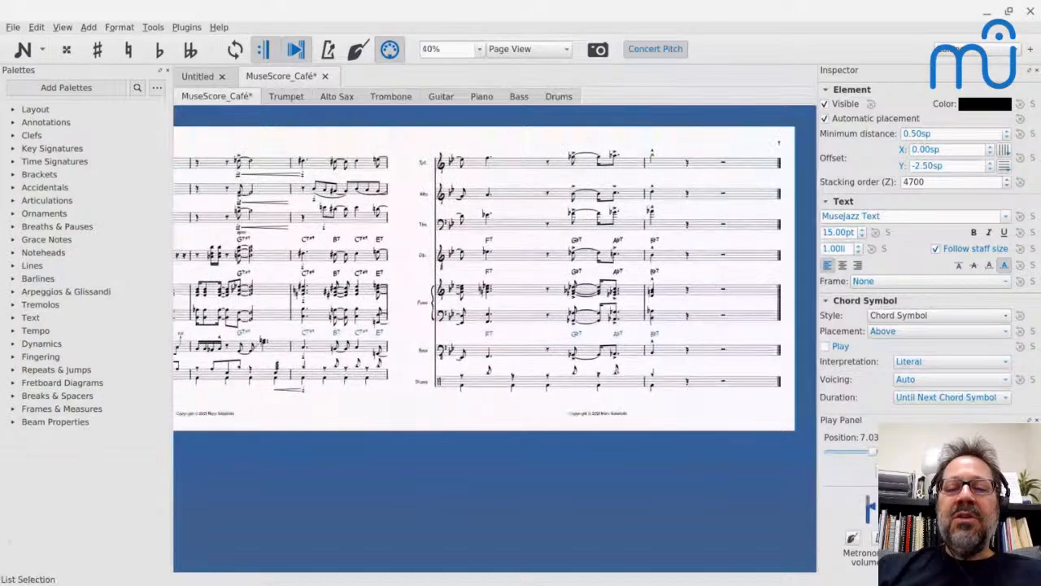
{"action": "scroll", "coordinate": [319, 278], "scroll_direction": "left", "scroll_amount": 7}
{"action": "scroll", "coordinate": [320, 278], "scroll_direction": "down", "scroll_amount": 1}
{"action": "scroll", "coordinate": [320, 278], "scroll_direction": "right", "scroll_amount": 6}
{"action": "scroll", "coordinate": [327, 240], "scroll_direction": "up", "scroll_amount": 6}
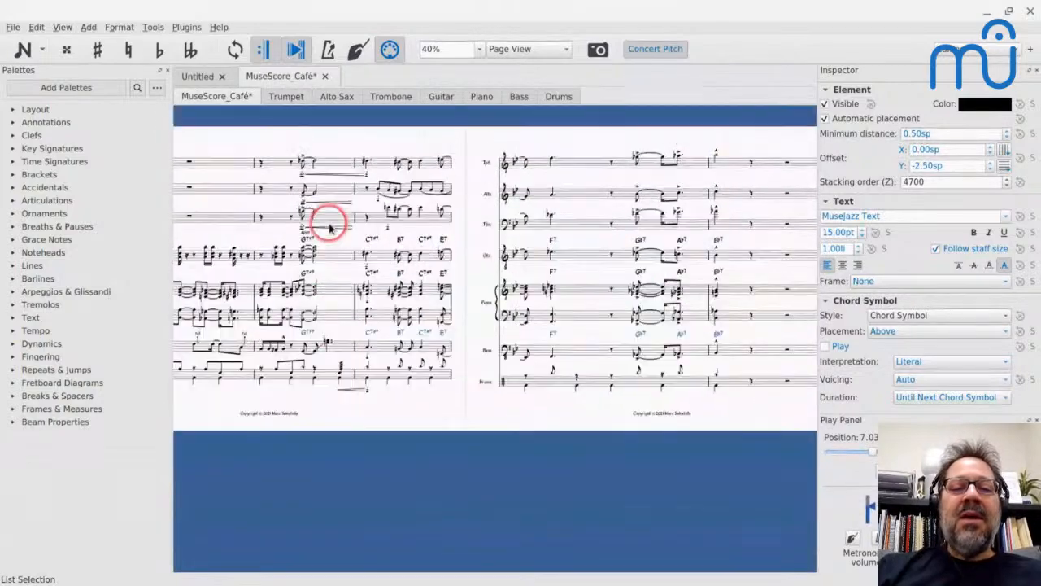
{"action": "scroll", "coordinate": [329, 229], "scroll_direction": "down", "scroll_amount": 3}
{"action": "left_click", "coordinate": [425, 255]}
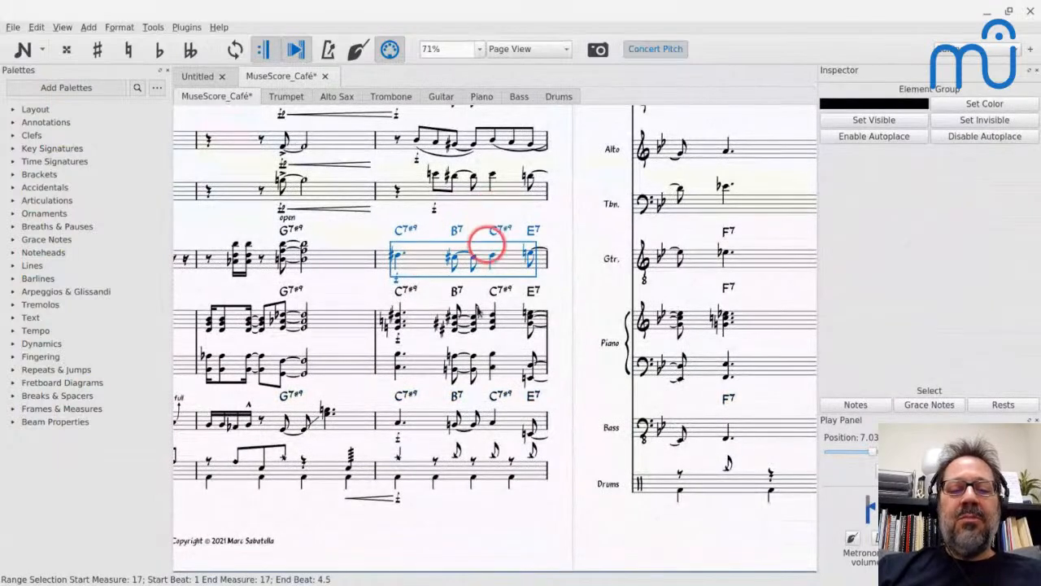
{"action": "left_click", "coordinate": [425, 429], "text": "shift"}
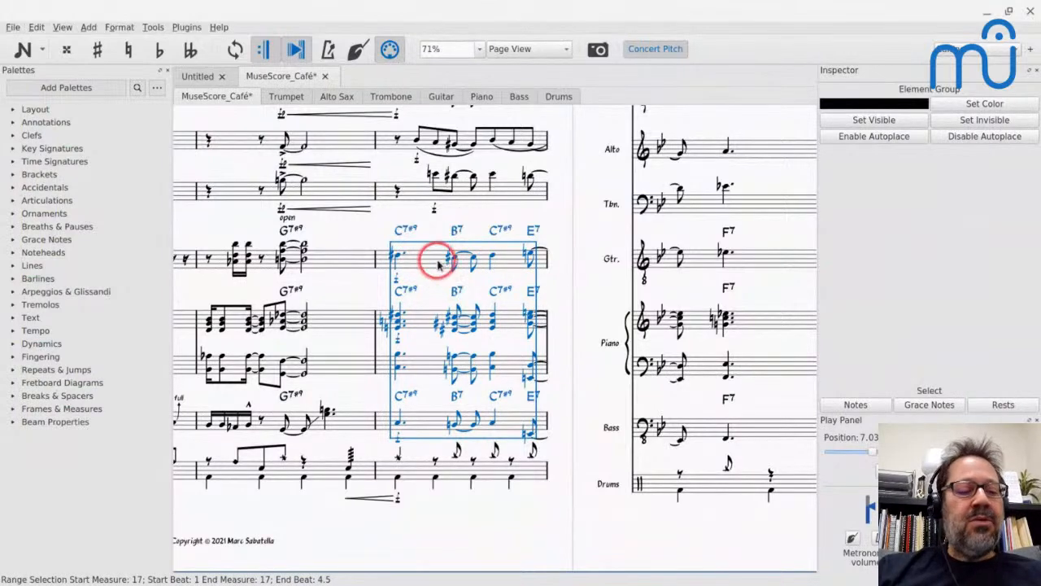
- Select only the chord symbols within the measure 17 range, make them invisible, and undo the hiding
{"action": "right_click", "coordinate": [405, 230]}
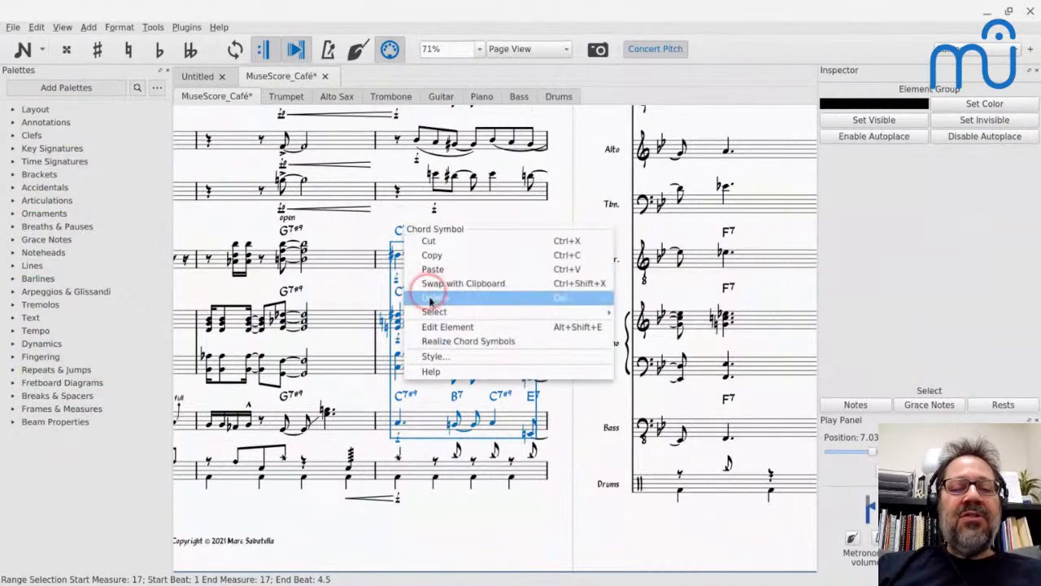
{"action": "mouse_move", "coordinate": [435, 312]}
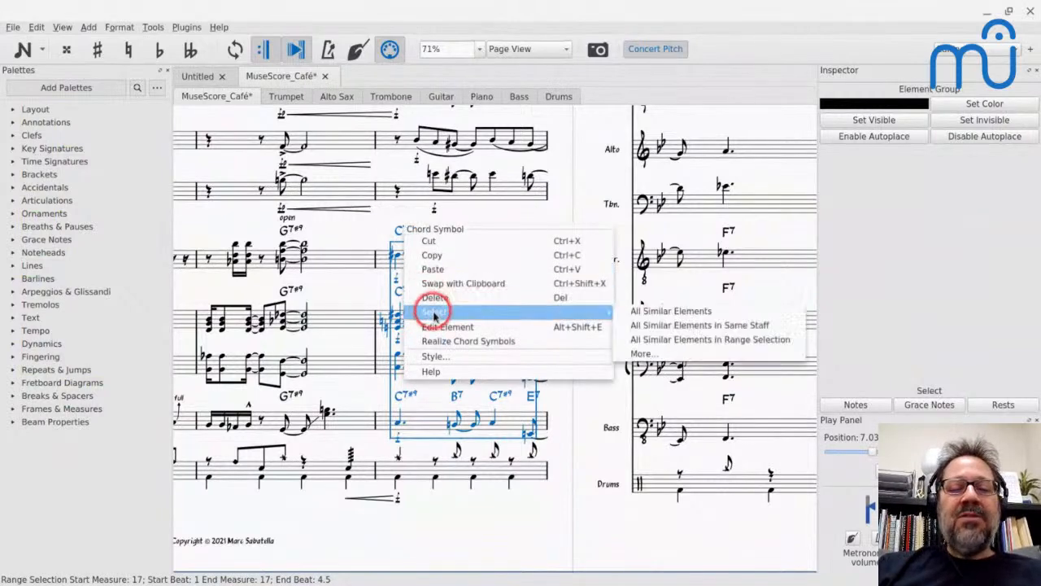
{"action": "left_click", "coordinate": [643, 343]}
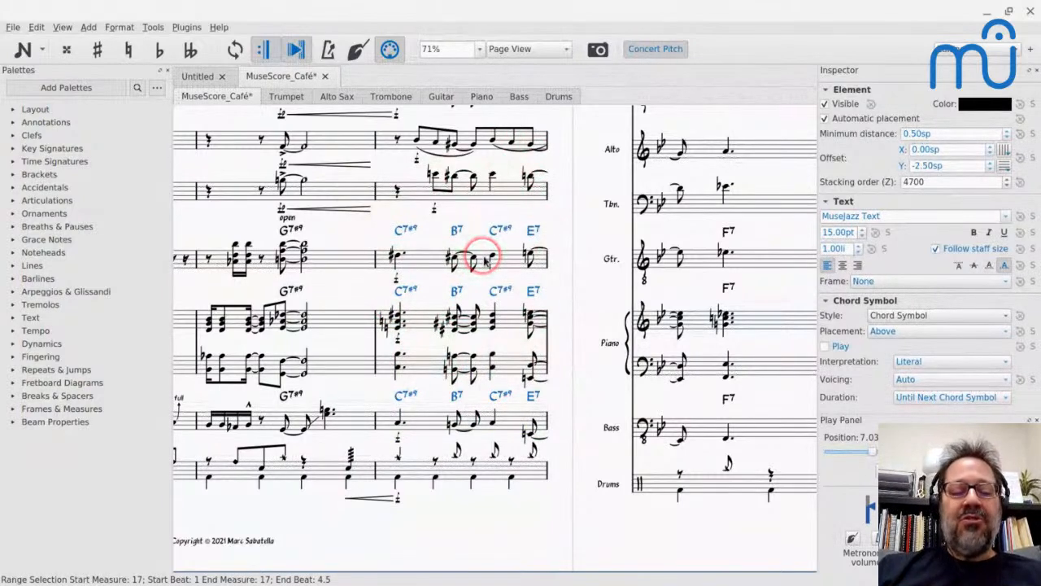
{"action": "key", "text": "v"}
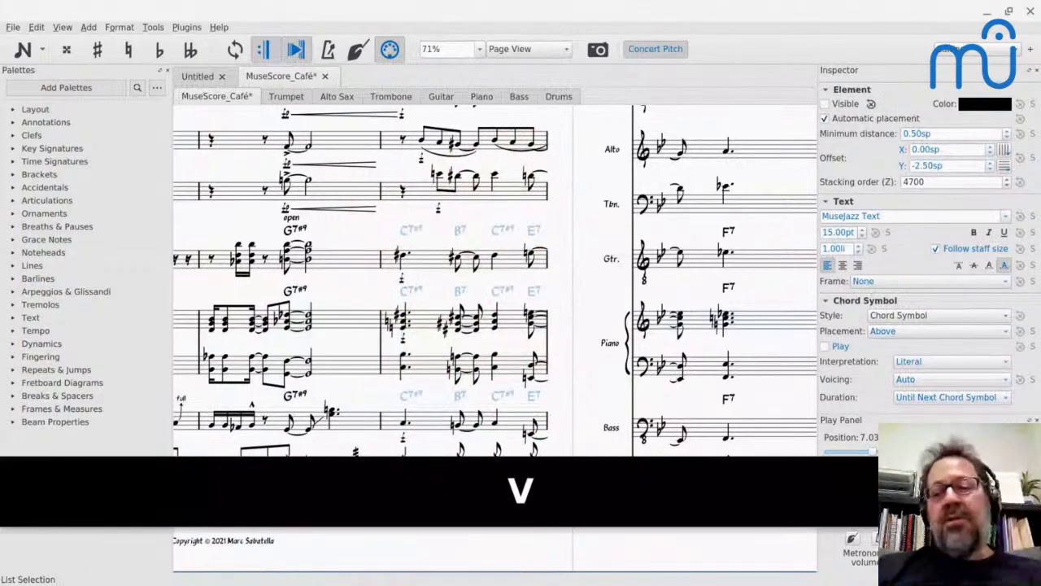
{"action": "left_click", "coordinate": [667, 311]}
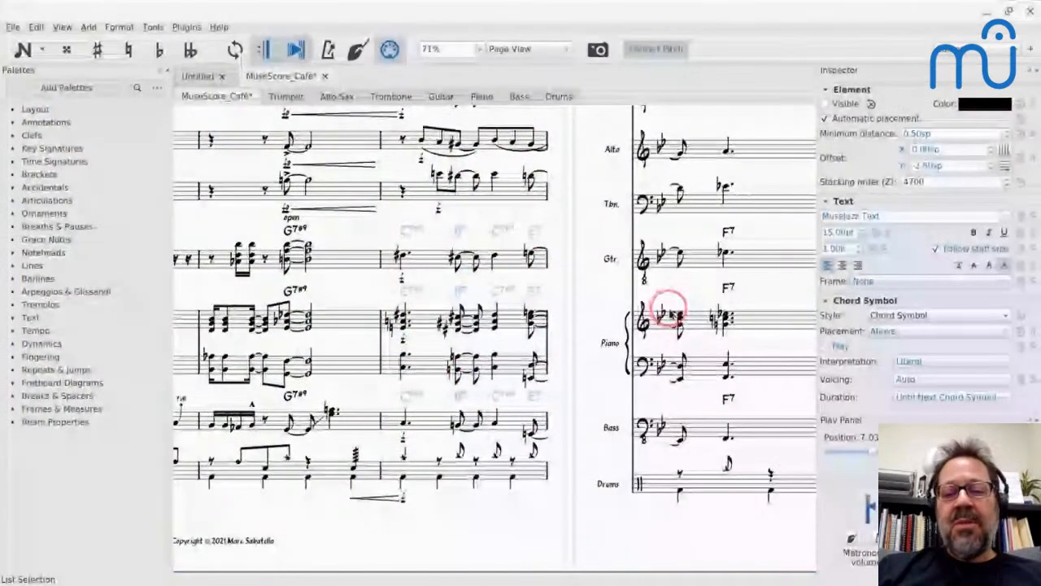
{"action": "key", "text": "ctrl+z"}
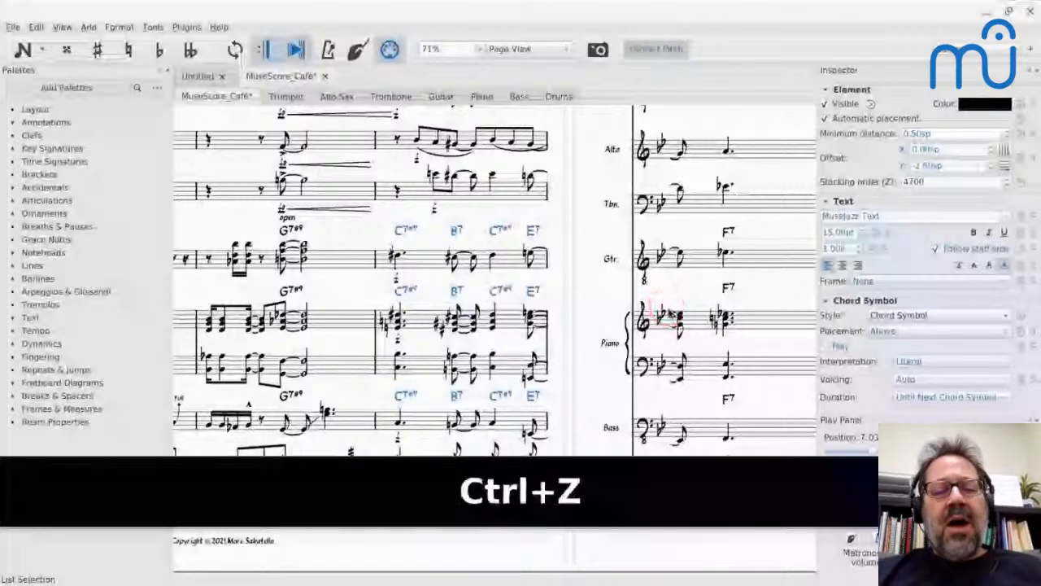
- Replace the selection with all chord symbols on the same beat as the guitar's first C7#9 in measure 17
{"action": "left_click", "coordinate": [464, 232]}
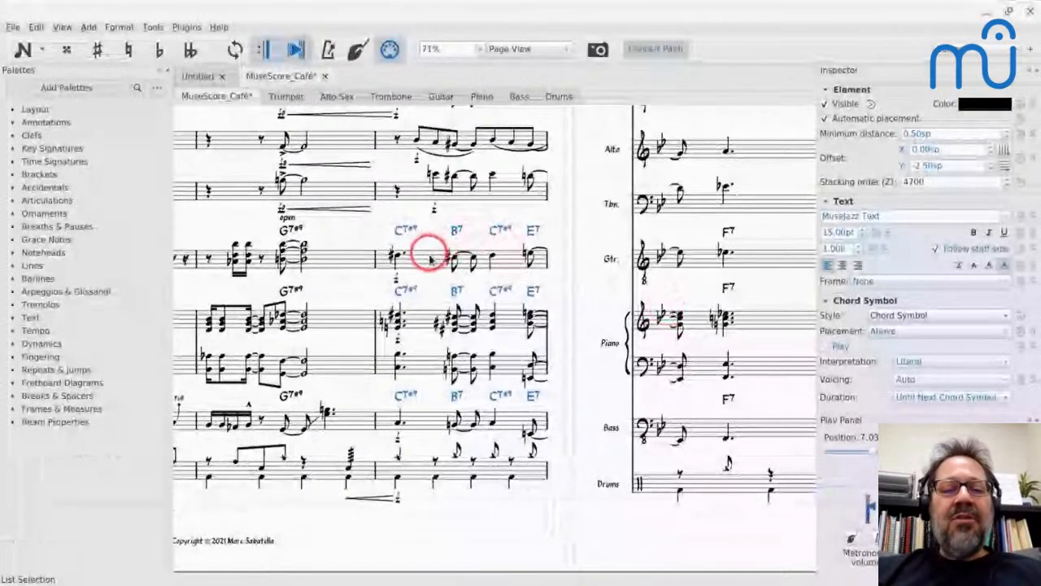
{"action": "left_click", "coordinate": [400, 231]}
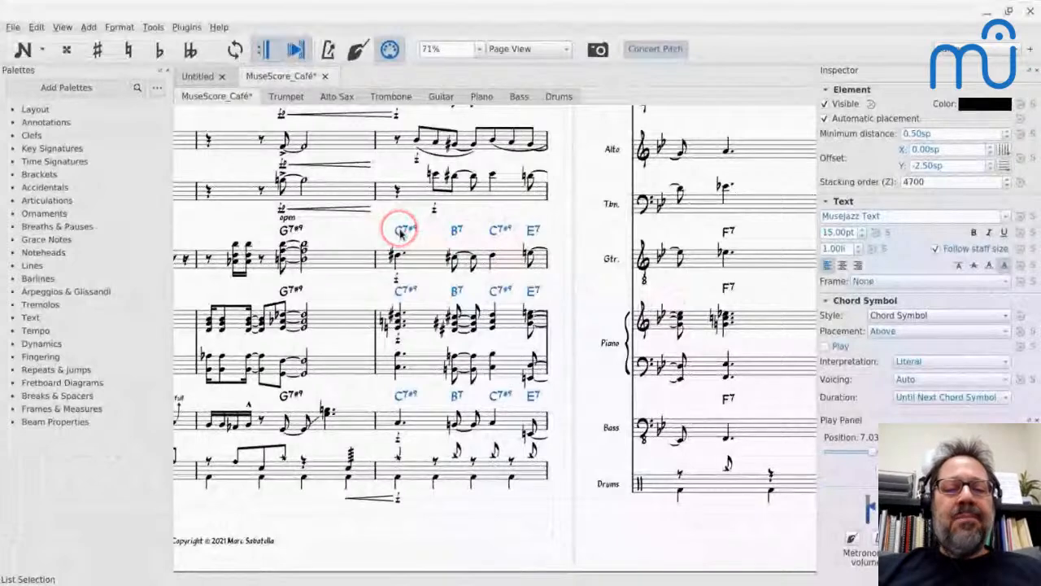
{"action": "right_click", "coordinate": [401, 232]}
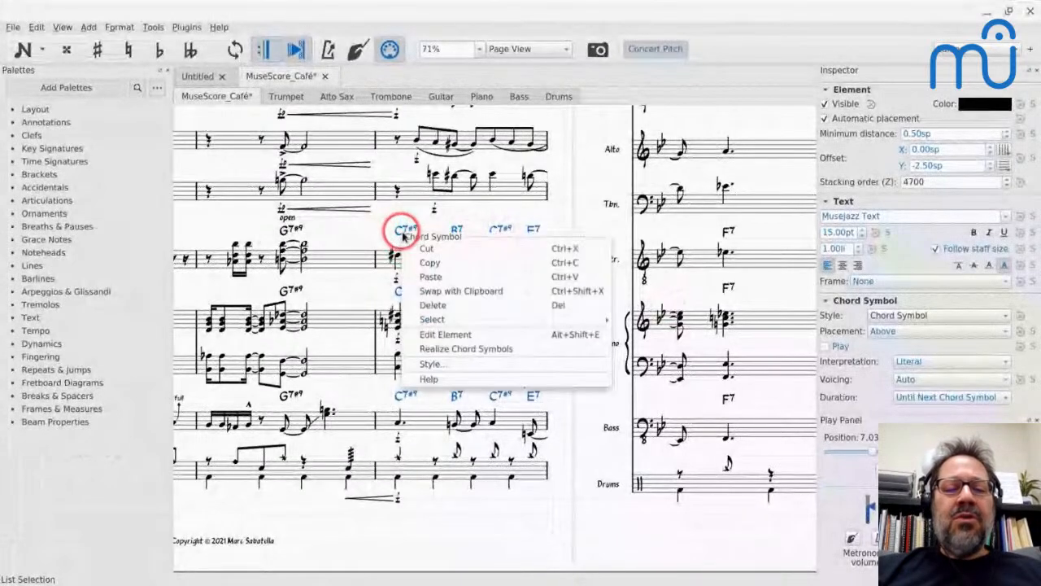
{"action": "left_click", "coordinate": [435, 318]}
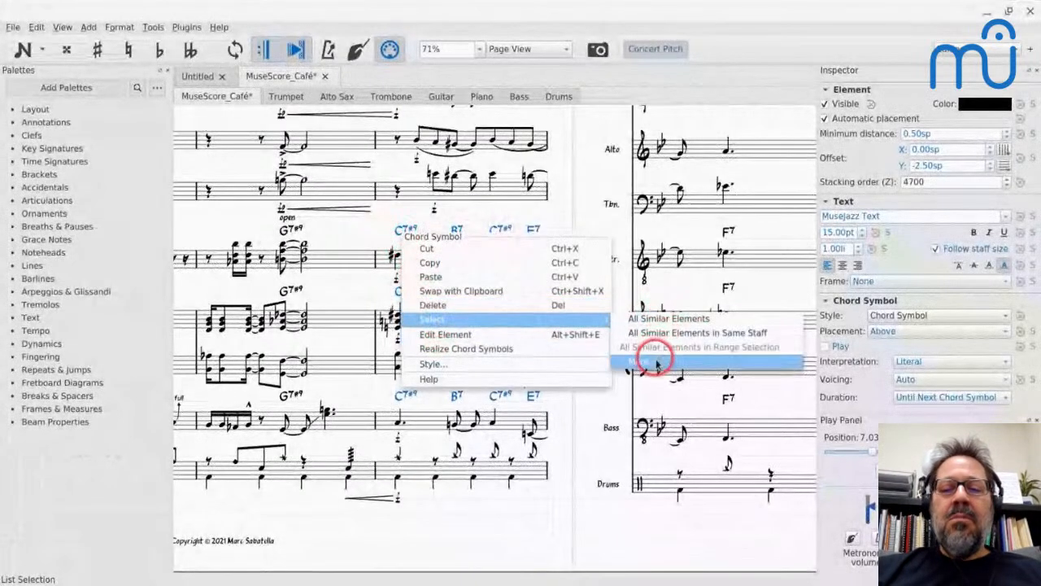
{"action": "left_click", "coordinate": [655, 364]}
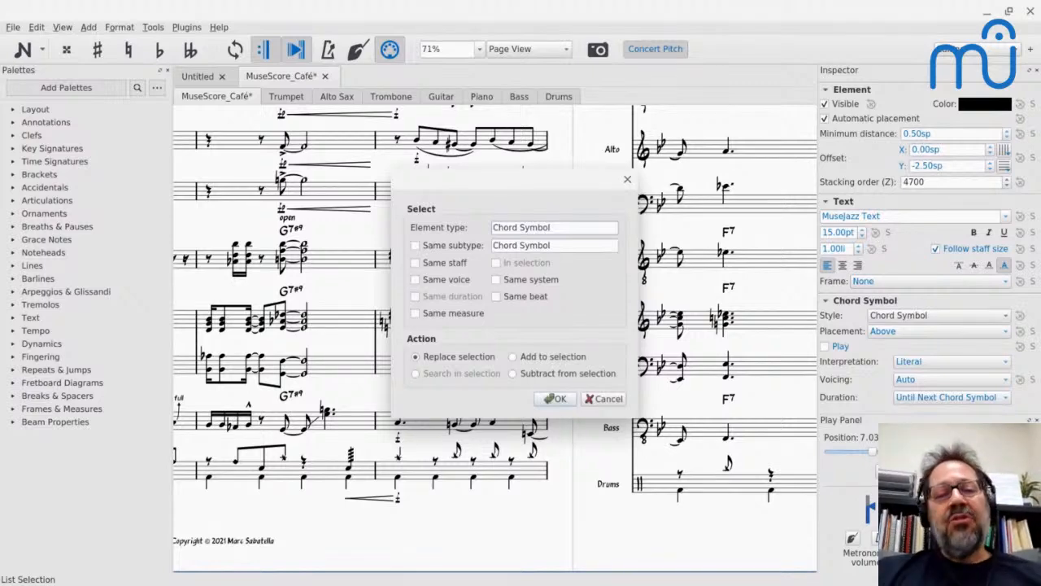
{"action": "left_click", "coordinate": [497, 298]}
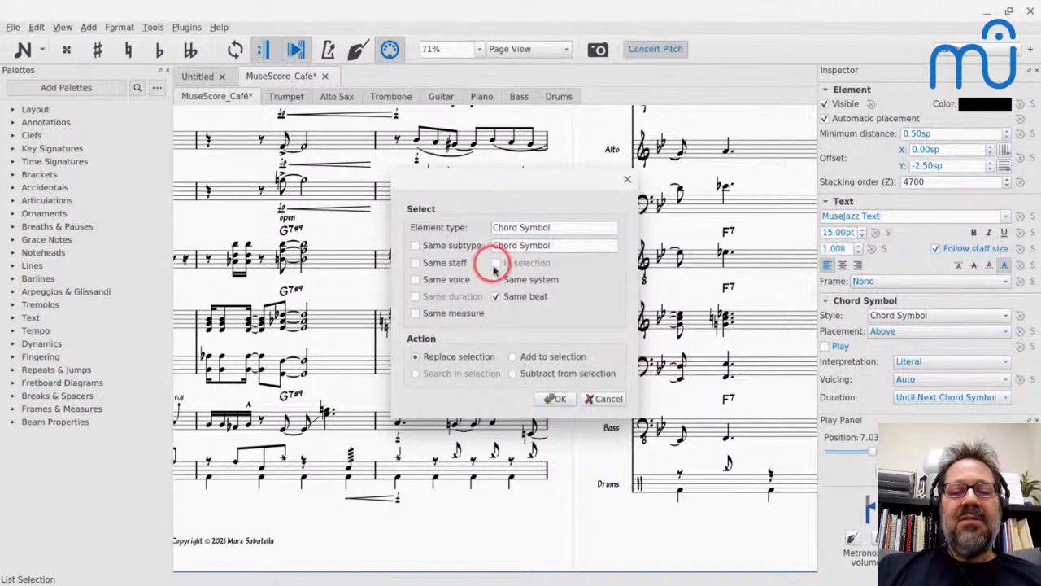
{"action": "left_click", "coordinate": [545, 398]}
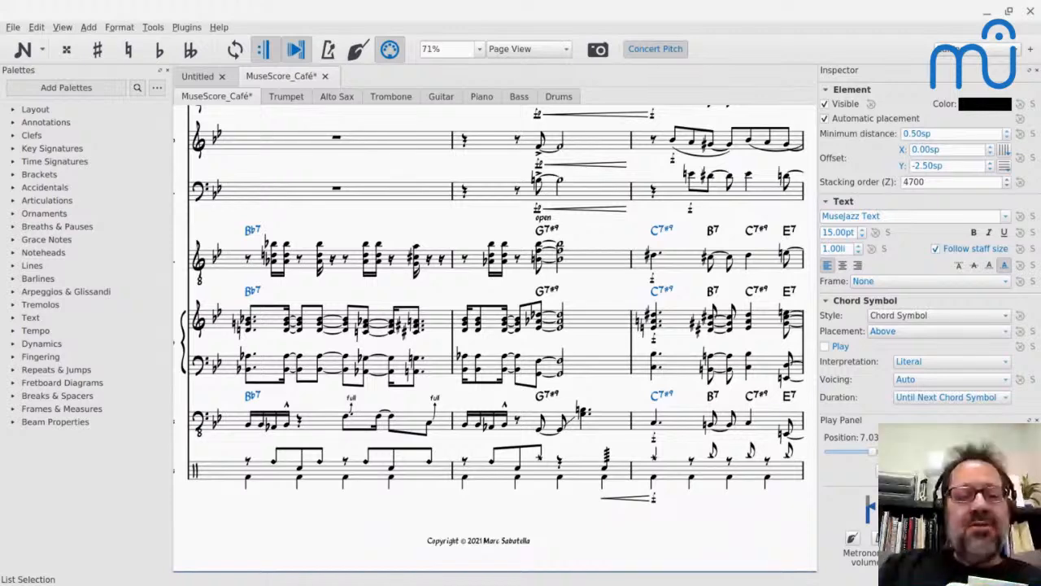
- View the detailed selection criteria for the guitar's Bb7 chord symbol in the system's first measure, and dismiss them
{"action": "right_click", "coordinate": [246, 232]}
{"action": "mouse_move", "coordinate": [431, 313]}
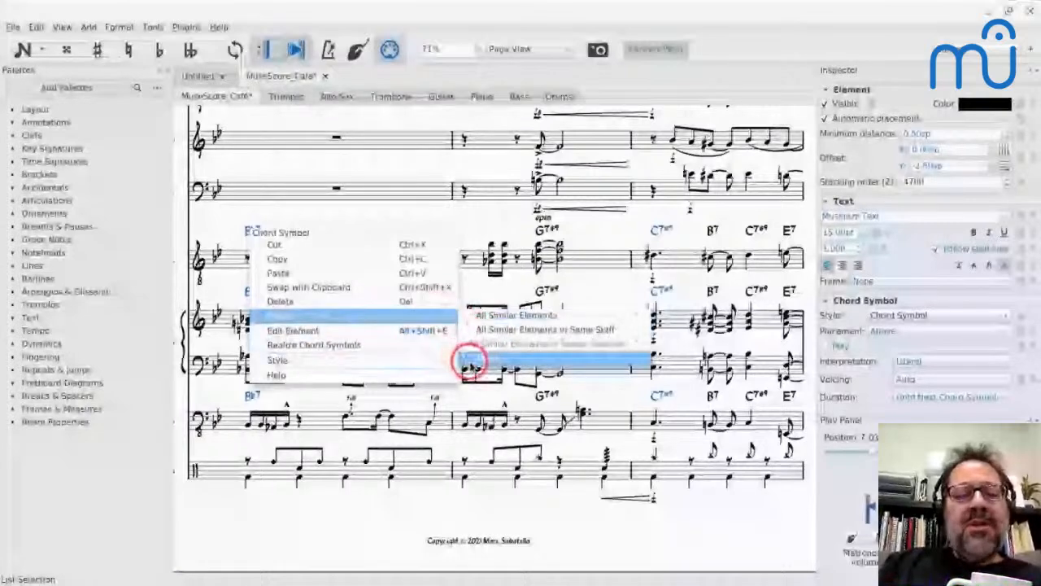
{"action": "left_click", "coordinate": [470, 364]}
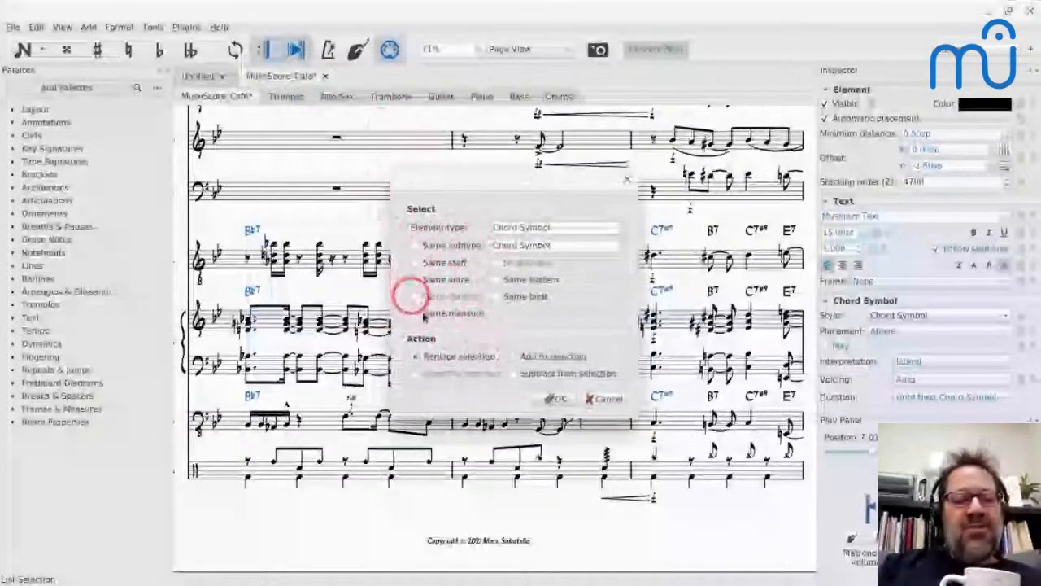
{"action": "left_click", "coordinate": [627, 182]}
- Examine the detailed selection criteria offered for a 16th note in the guitar staff, and cancel without applying any
{"action": "right_click", "coordinate": [319, 243]}
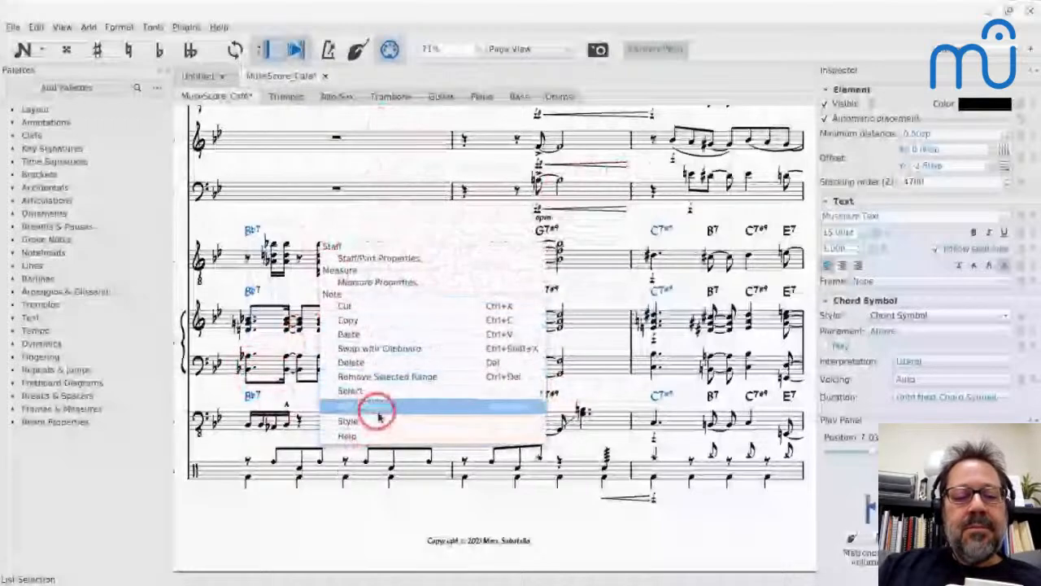
{"action": "mouse_move", "coordinate": [371, 395]}
{"action": "left_click", "coordinate": [577, 431]}
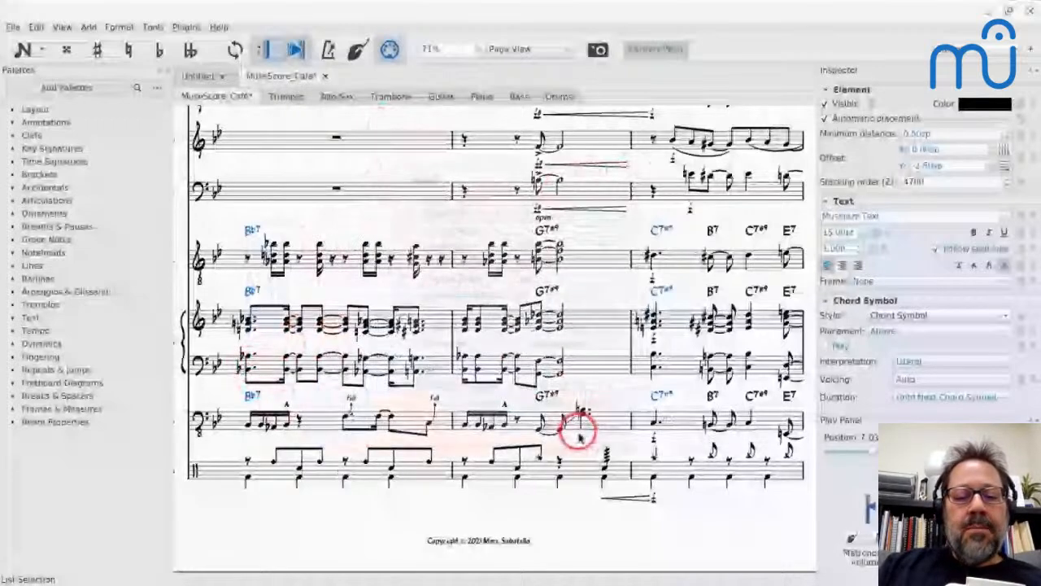
{"action": "left_click", "coordinate": [426, 216]}
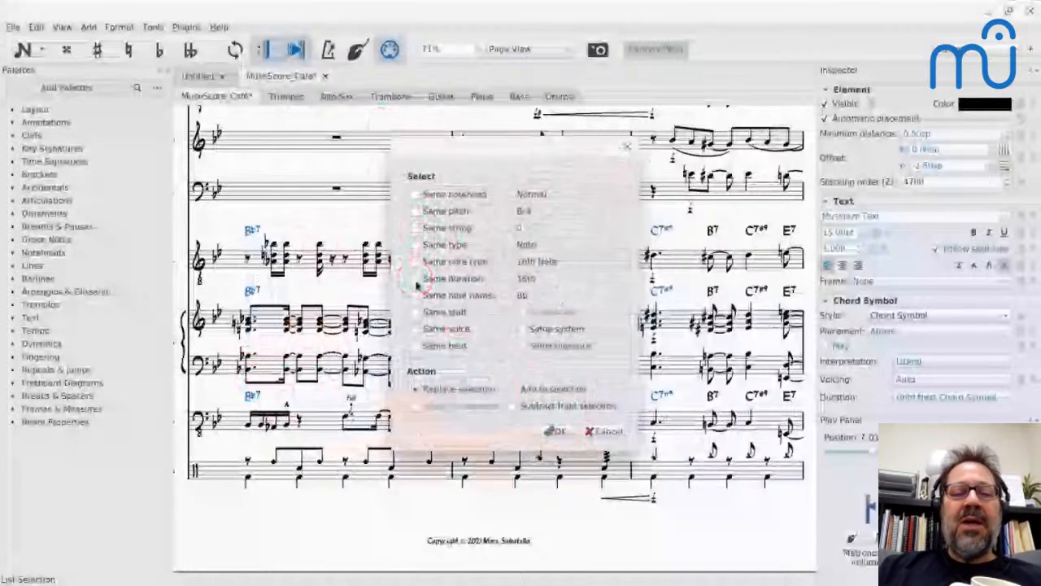
{"action": "left_click", "coordinate": [602, 431]}
- Examine the detailed selection criteria for the piano's first dotted eighth chord note, marking Same duration, and cancel without applying them
{"action": "right_click", "coordinate": [251, 320]}
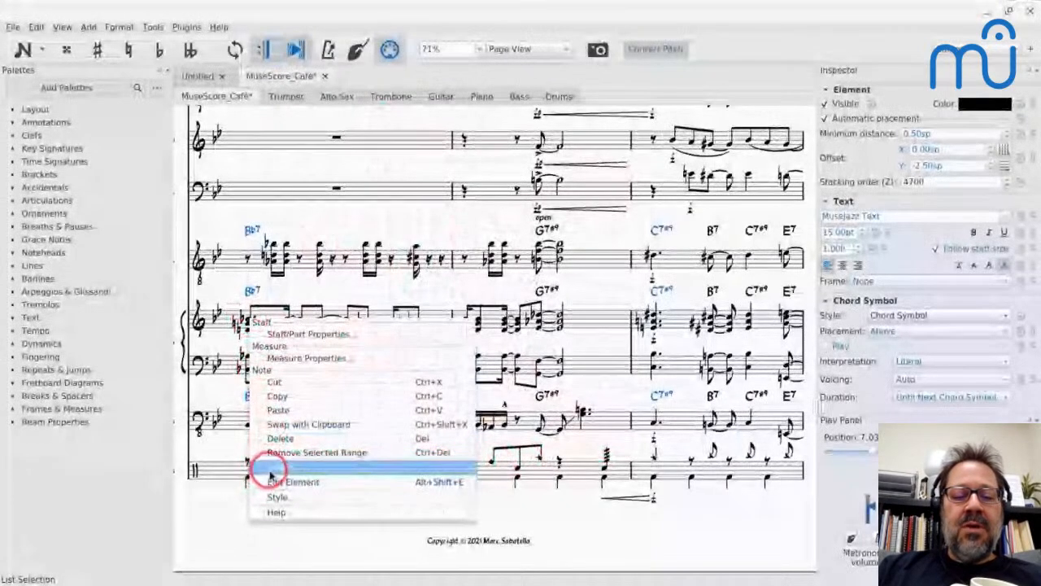
{"action": "left_click", "coordinate": [187, 535]}
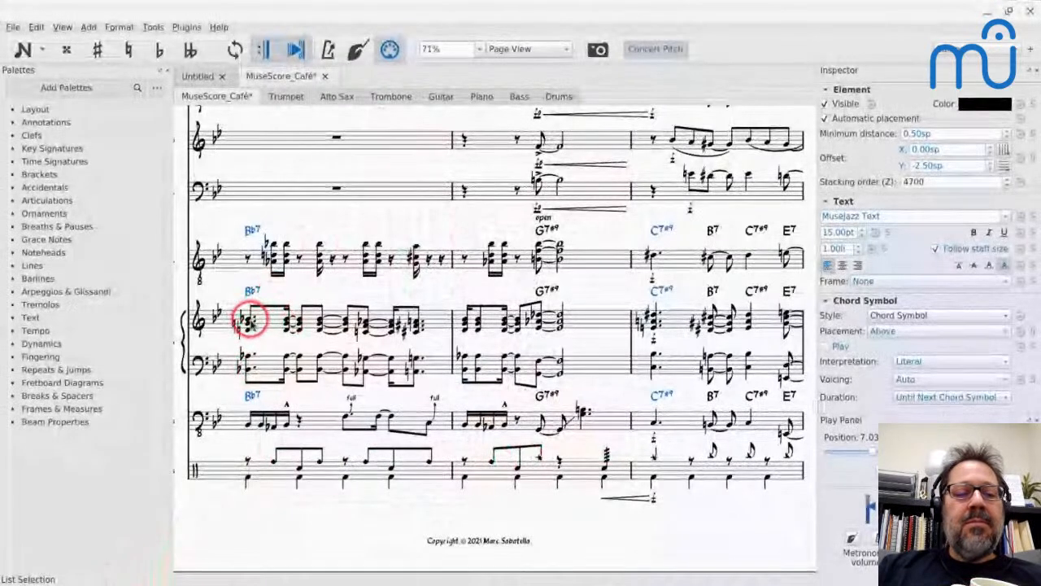
{"action": "right_click", "coordinate": [248, 320]}
{"action": "left_click", "coordinate": [281, 471]}
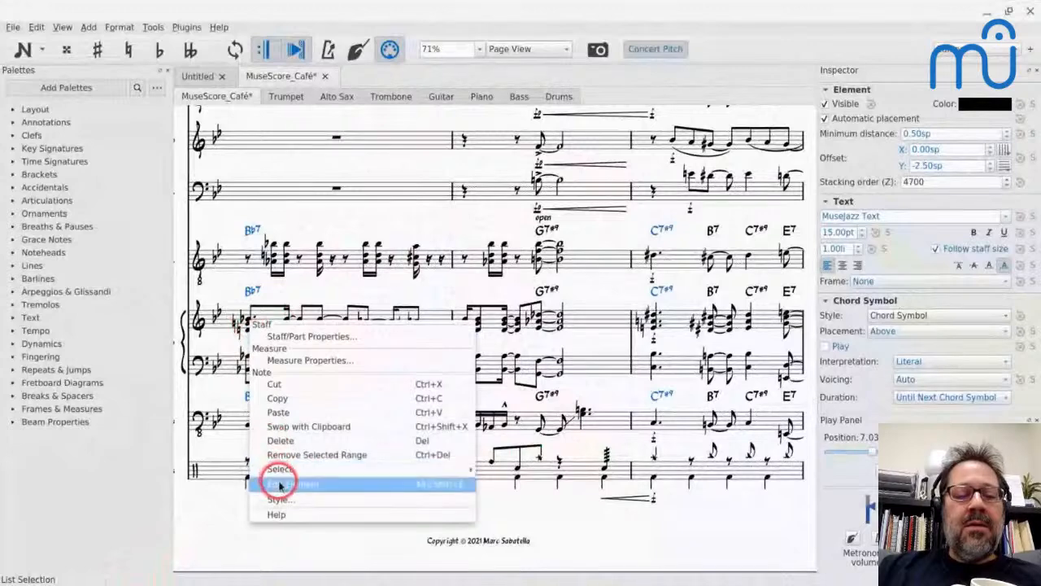
{"action": "left_click", "coordinate": [504, 509]}
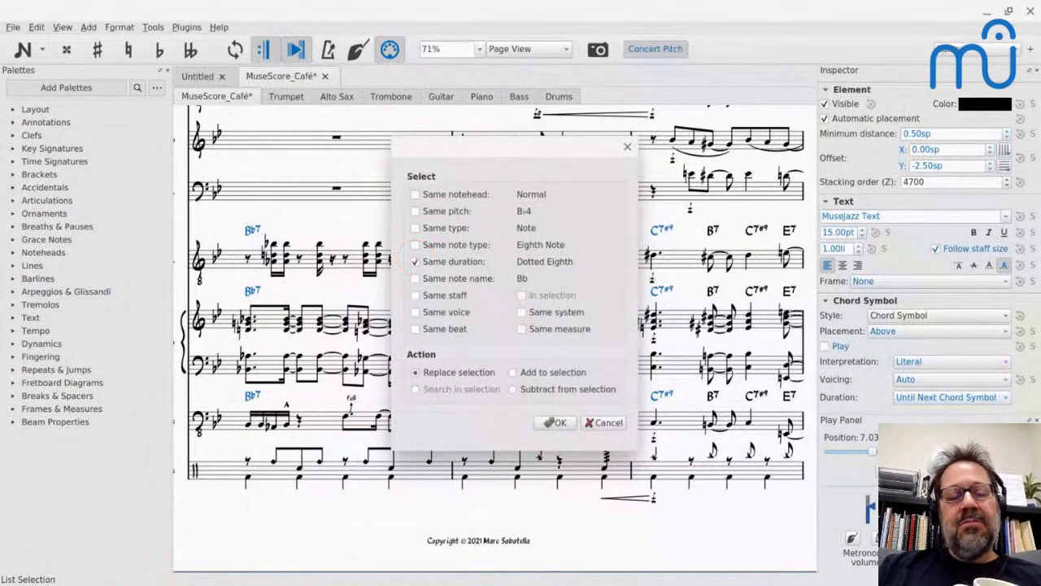
{"action": "left_click", "coordinate": [598, 422]}
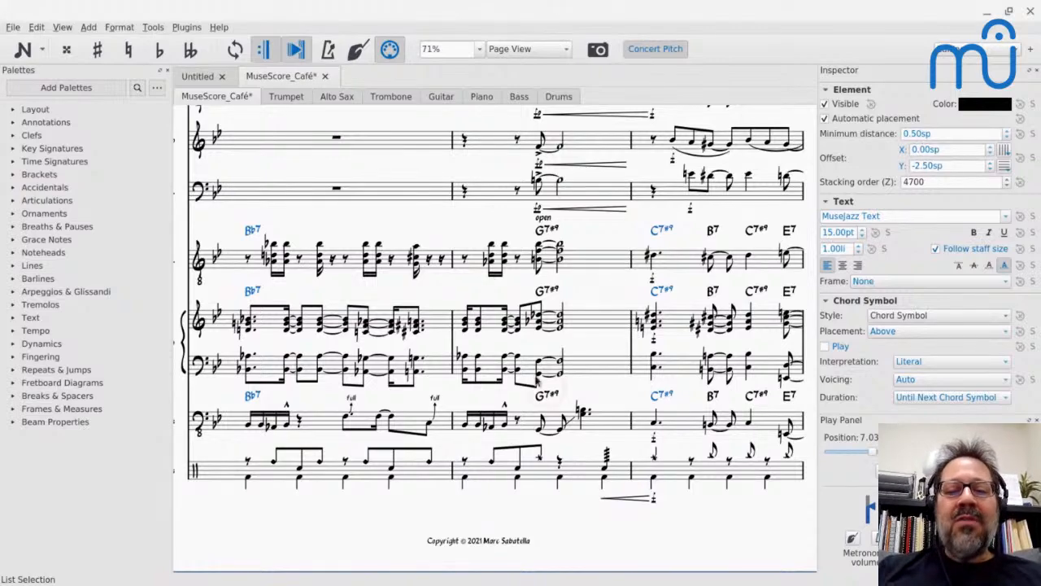
- Try Bravura Text as the font for the trumpet's fp dynamic in measure 9, and reset the font to its default
{"action": "scroll", "coordinate": [522, 294], "scroll_direction": "up", "scroll_amount": 8}
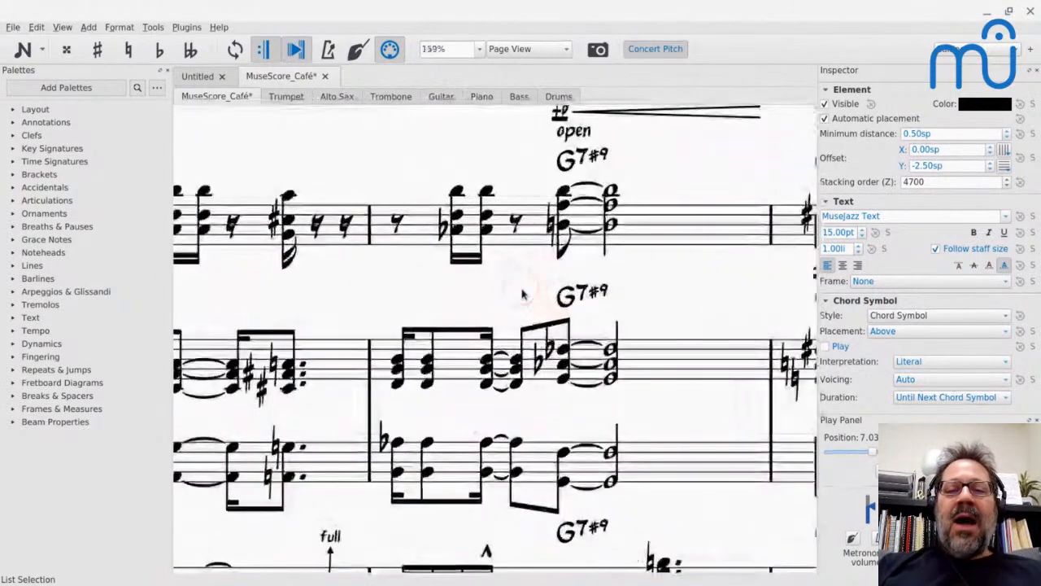
{"action": "scroll", "coordinate": [523, 294], "scroll_direction": "down", "scroll_amount": 2}
{"action": "scroll", "coordinate": [523, 294], "scroll_direction": "down", "scroll_amount": 5}
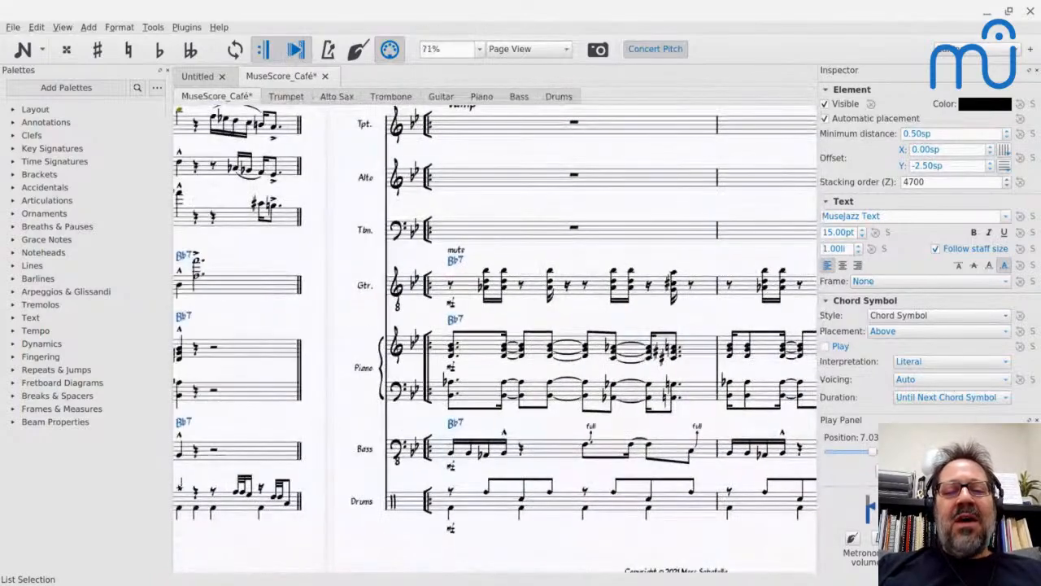
{"action": "scroll", "coordinate": [523, 295], "scroll_direction": "down", "scroll_amount": 5}
{"action": "left_click_drag", "start_coordinate": [366, 280], "coordinate": [753, 374]}
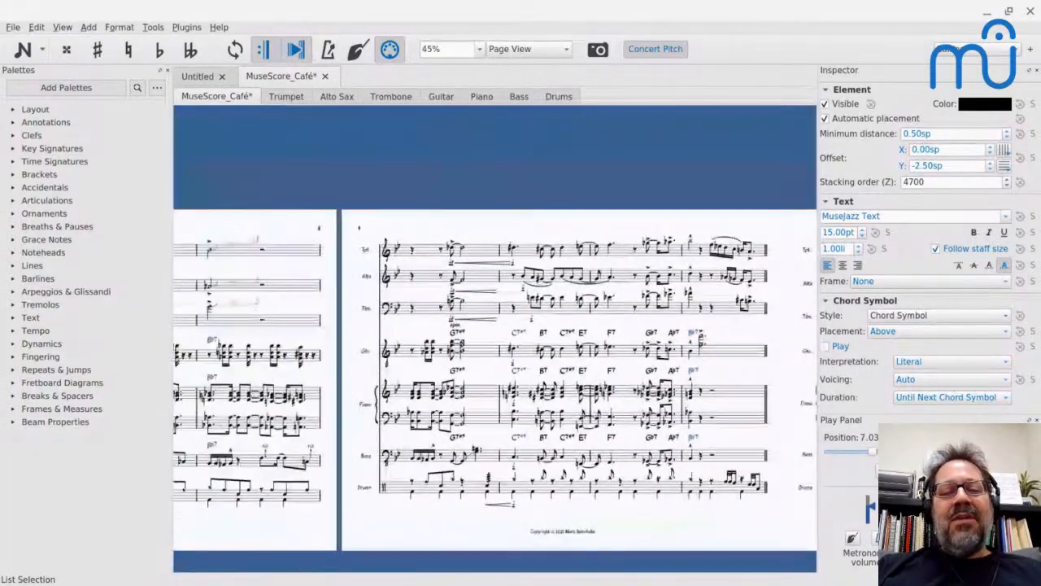
{"action": "scroll", "coordinate": [512, 280], "scroll_direction": "up", "scroll_amount": 1}
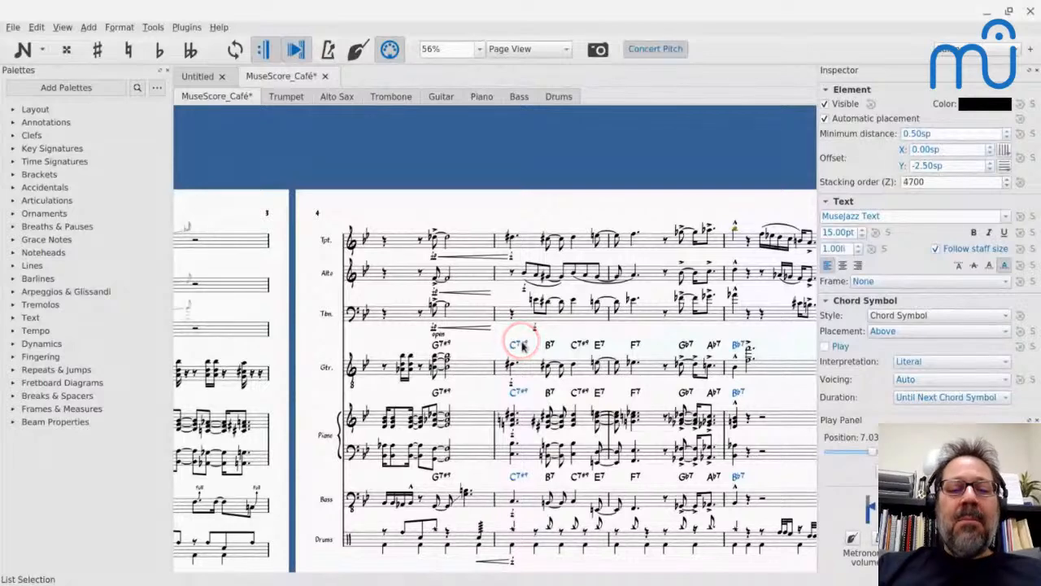
{"action": "scroll", "coordinate": [370, 283], "scroll_direction": "up", "scroll_amount": 3}
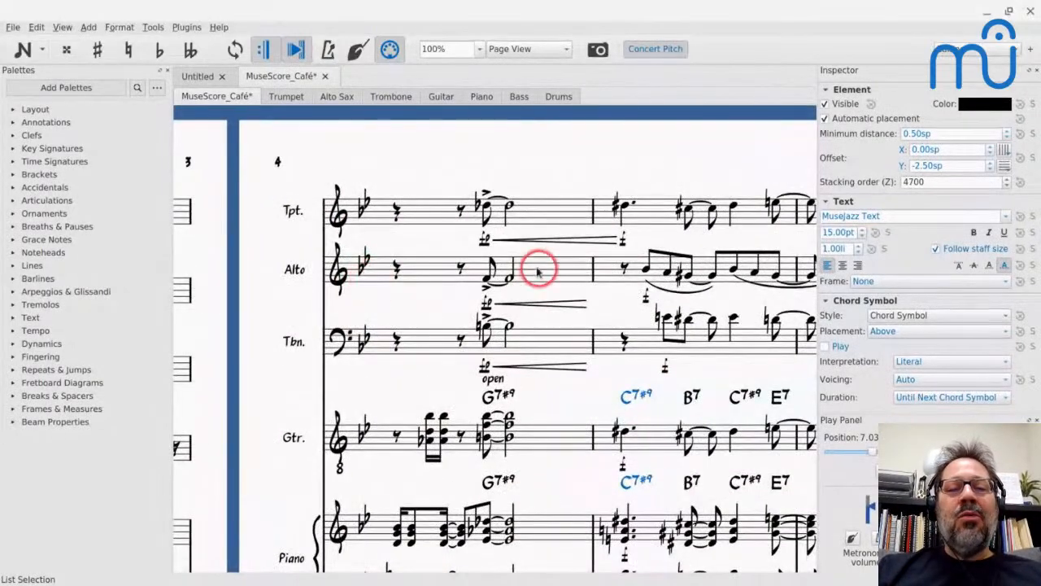
{"action": "left_click", "coordinate": [484, 248]}
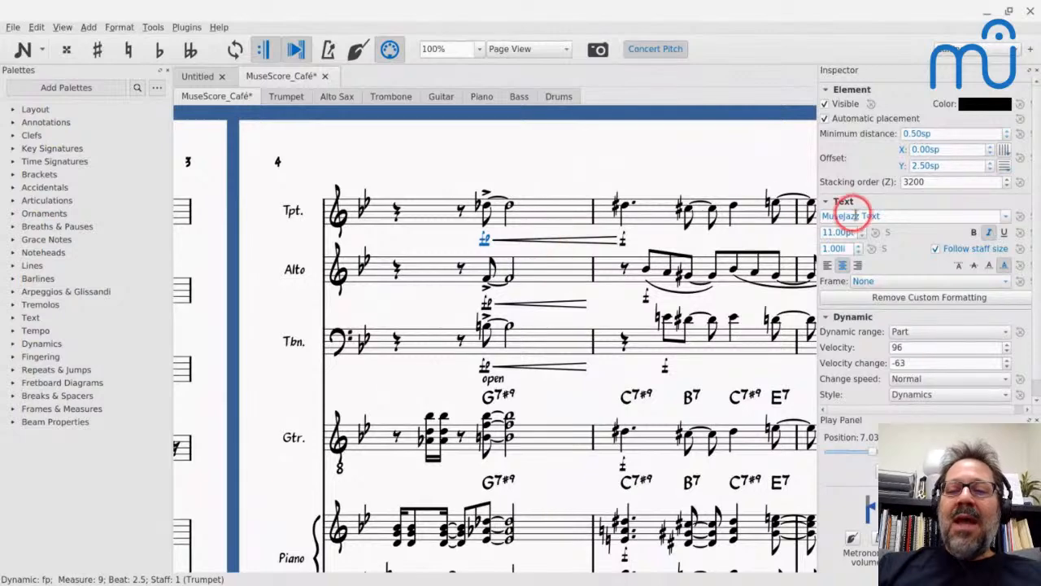
{"action": "left_click", "coordinate": [913, 221]}
{"action": "key", "text": "ctrl+a"}
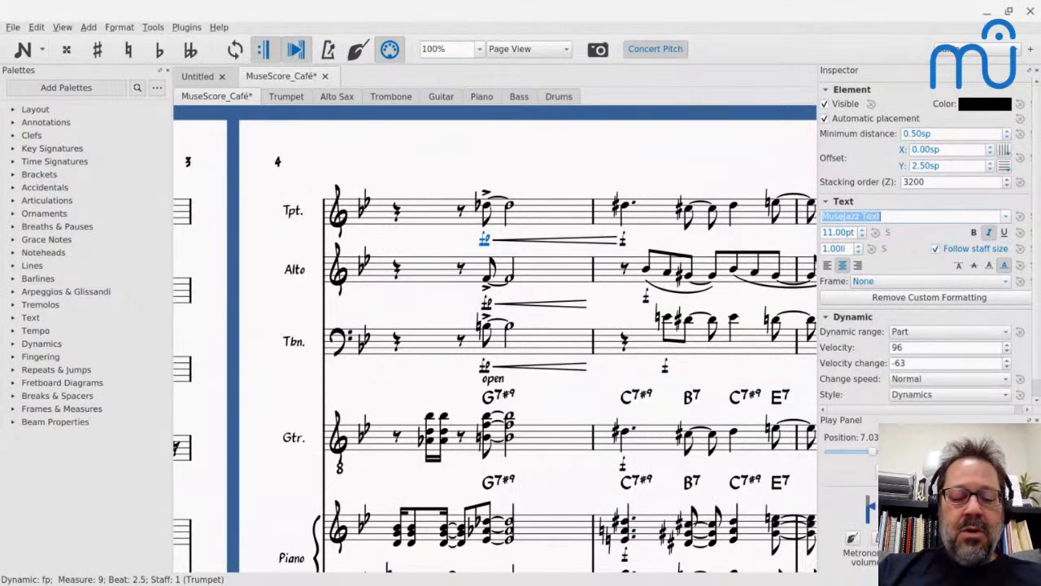
{"action": "type", "text": "Bravur"}
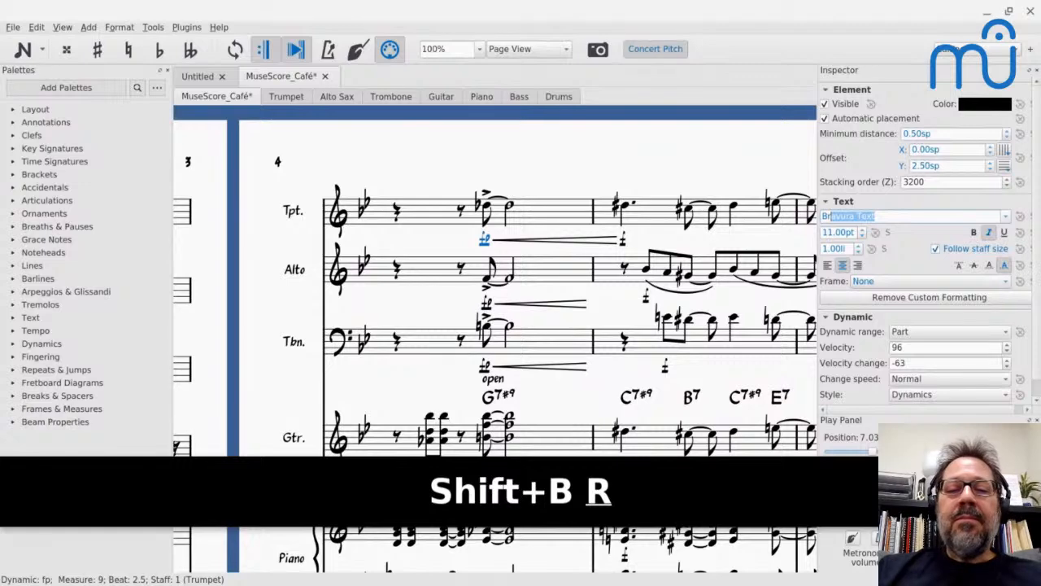
{"action": "key", "text": "Return"}
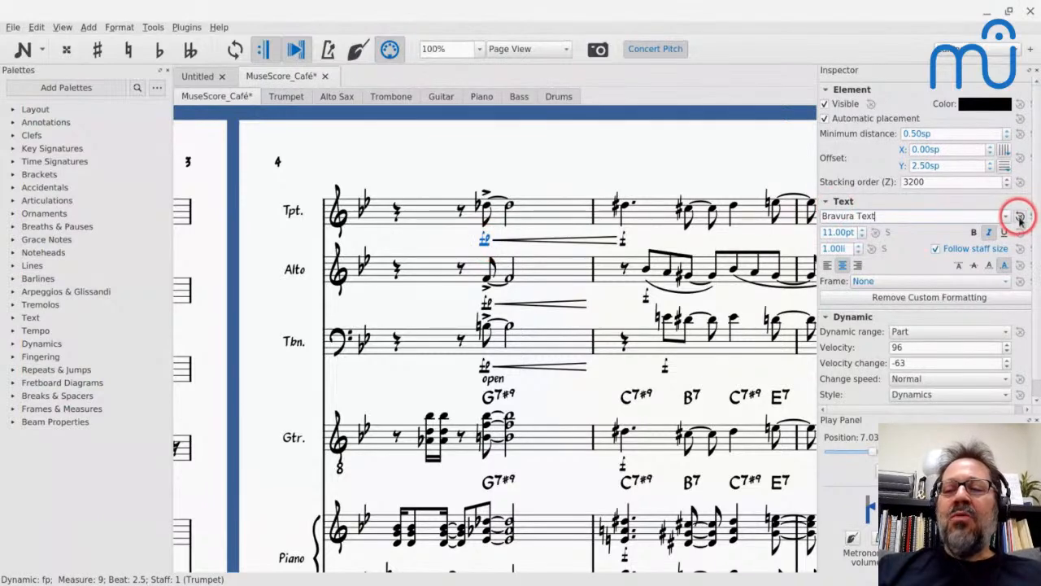
{"action": "left_click", "coordinate": [1018, 216]}
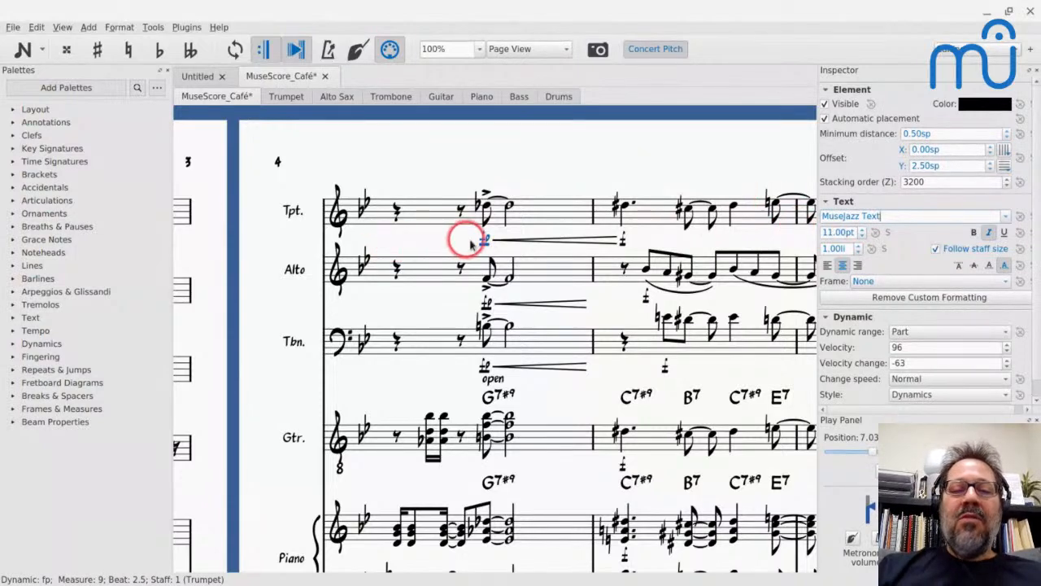
- Set the font size of the trumpet's fp dynamic in measure 9 to 14 pt
{"action": "left_click", "coordinate": [836, 234]}
{"action": "key", "text": "Up"}
{"action": "key", "text": "Up"}
{"action": "key", "text": "Up"}
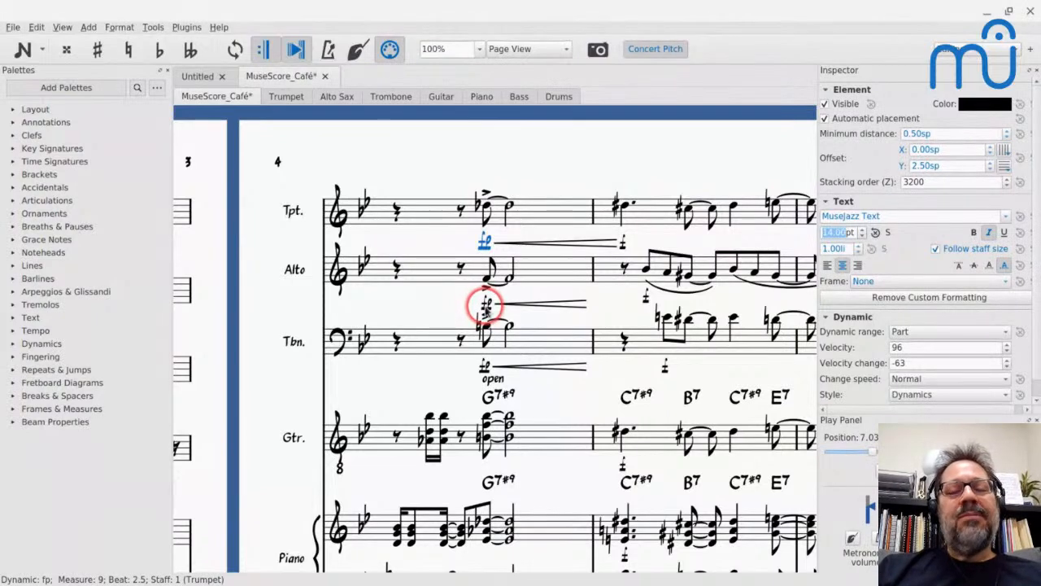
{"action": "key", "text": "Escape"}
- Select all dynamics similar to the trumpet's fp throughout the score and set their font size to 14 pt
{"action": "left_click", "coordinate": [483, 240]}
{"action": "right_click", "coordinate": [483, 240]}
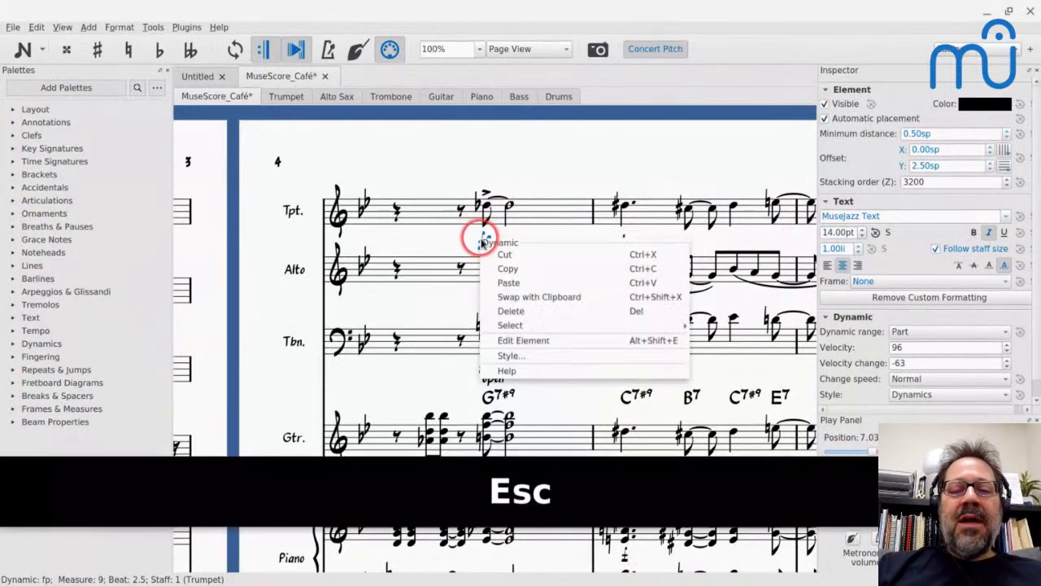
{"action": "mouse_move", "coordinate": [516, 325]}
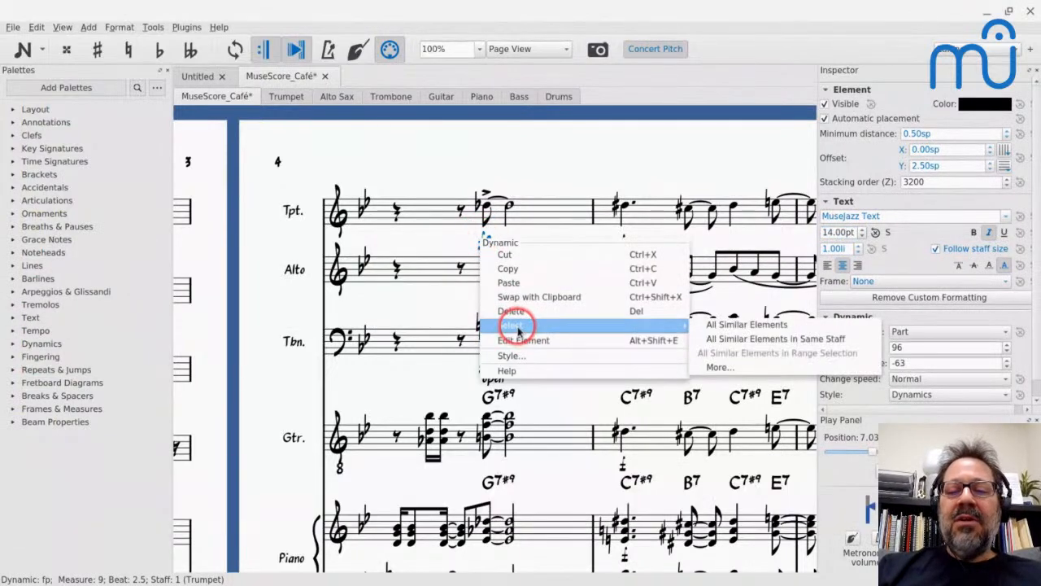
{"action": "left_click", "coordinate": [728, 325]}
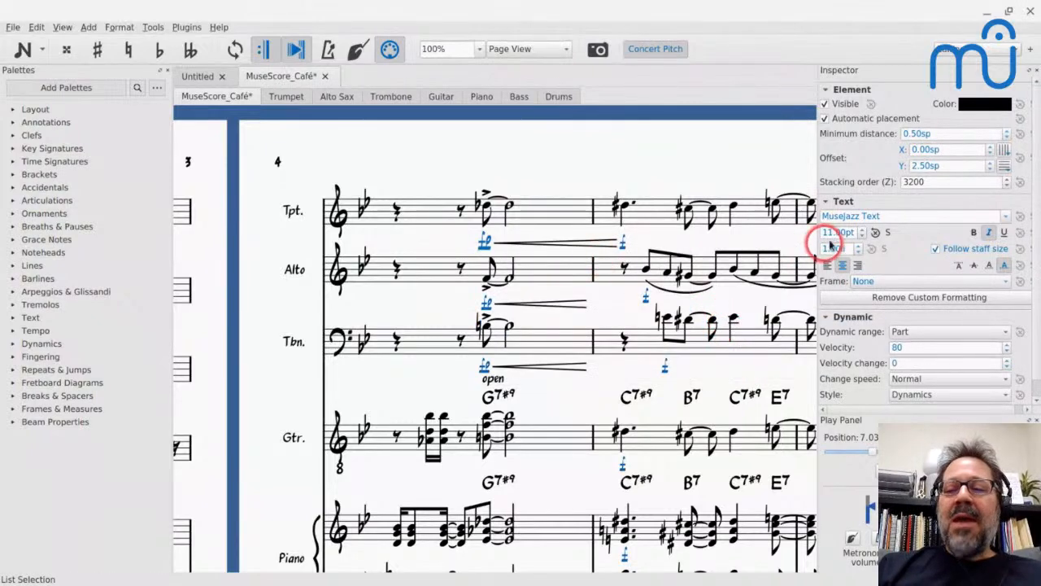
{"action": "key", "text": "Up"}
{"action": "key", "text": "Up"}
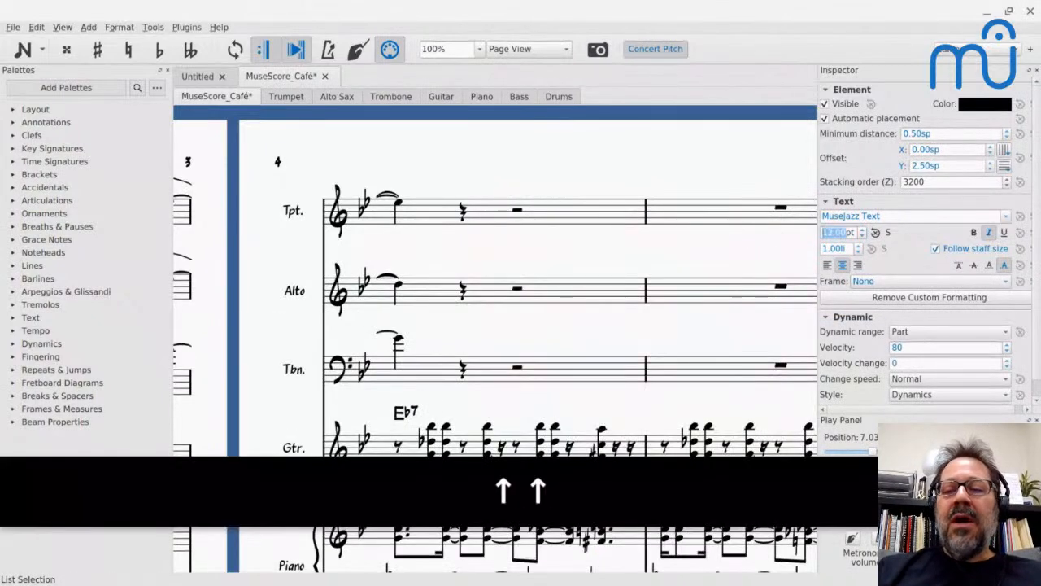
{"action": "key", "text": "Up"}
{"action": "scroll", "coordinate": [715, 255], "scroll_direction": "down", "scroll_amount": 8}
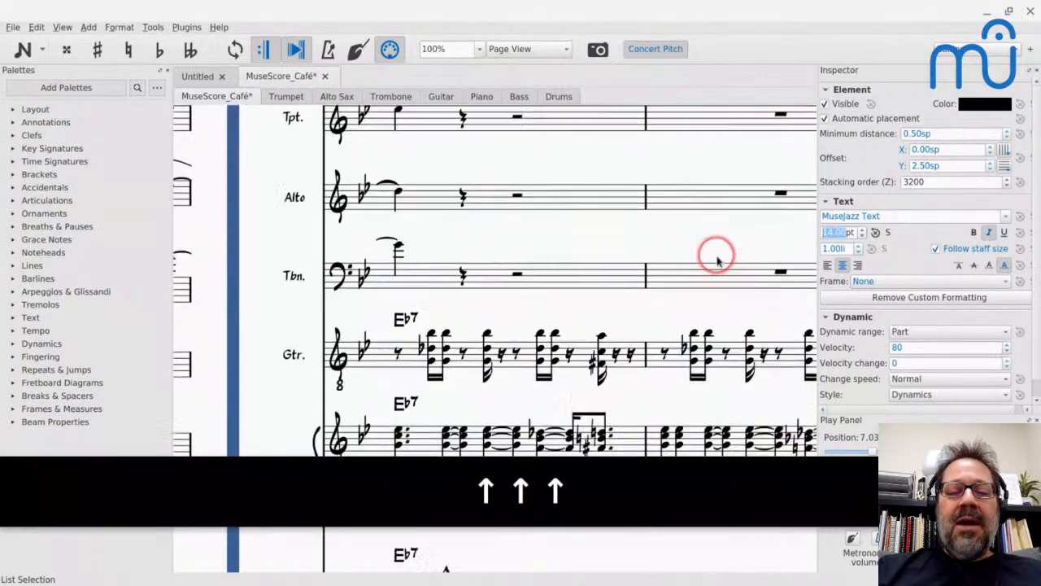
- Add a ppp dynamic to the trumpet's quarter rest on beat 2 of measure 4
{"action": "scroll", "coordinate": [717, 261], "scroll_direction": "up", "scroll_amount": 8}
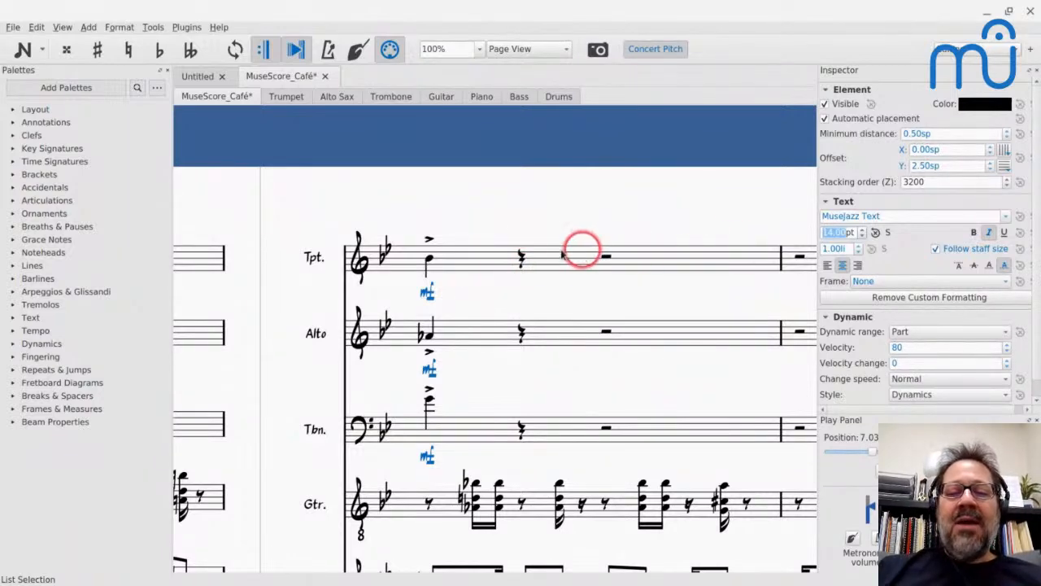
{"action": "left_click", "coordinate": [523, 257]}
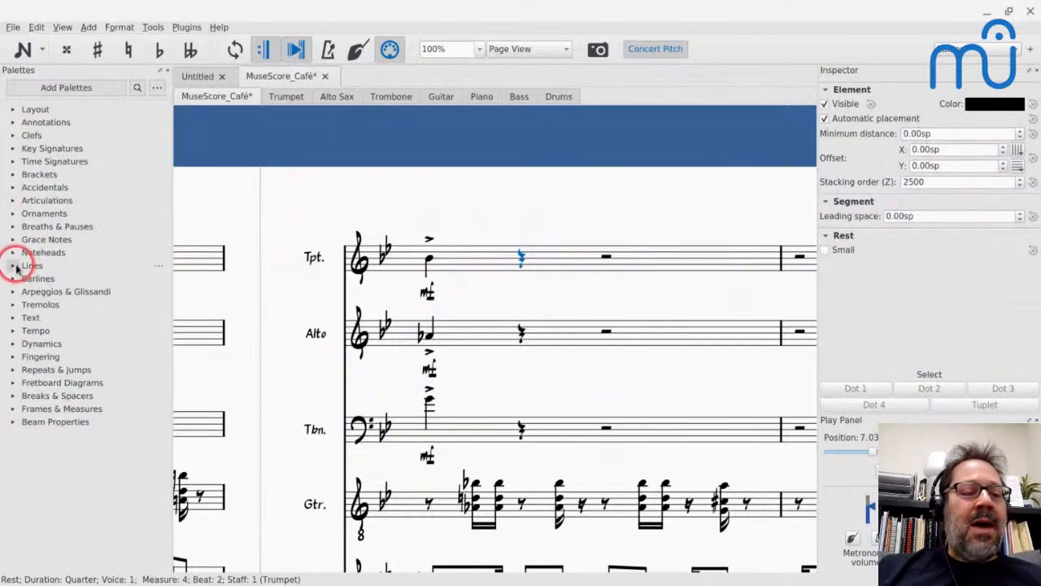
{"action": "left_click", "coordinate": [13, 348]}
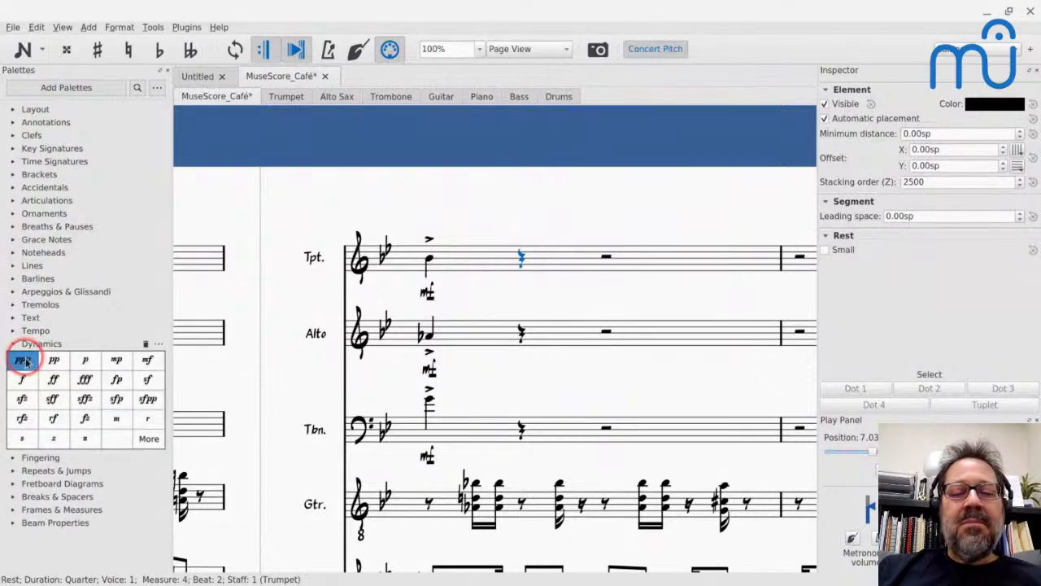
{"action": "left_click", "coordinate": [24, 360]}
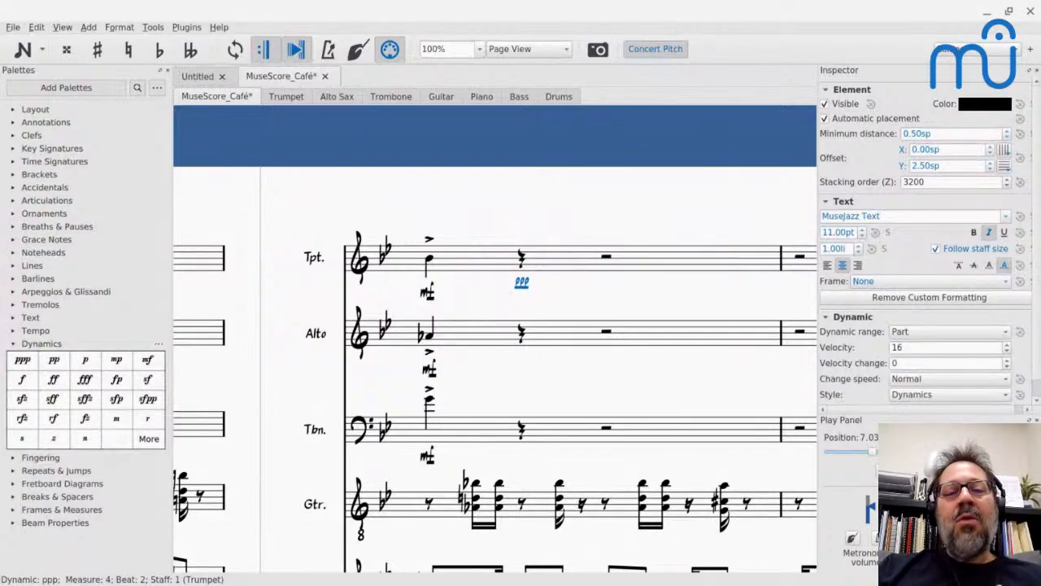
- Select all dynamics in the score, starting from the trumpet's mf in measure 4, and reset their font size to the default
{"action": "right_click", "coordinate": [429, 300]}
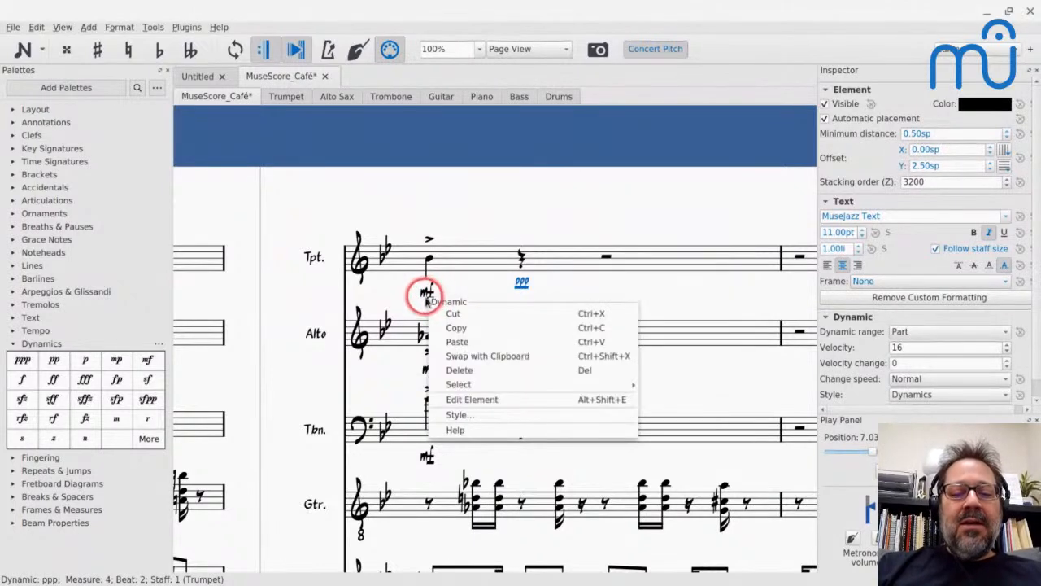
{"action": "mouse_move", "coordinate": [467, 389]}
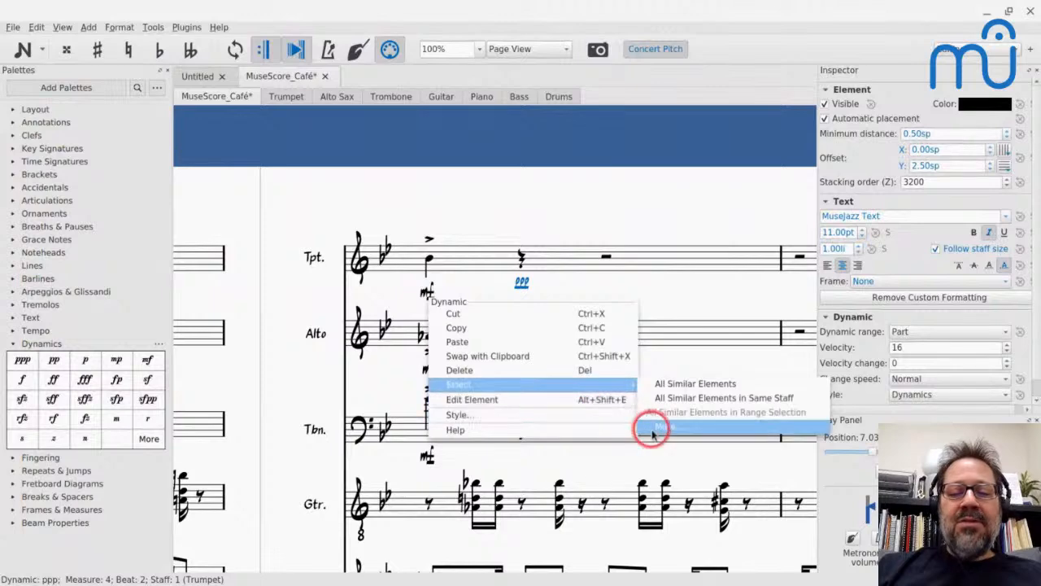
{"action": "left_click", "coordinate": [675, 383]}
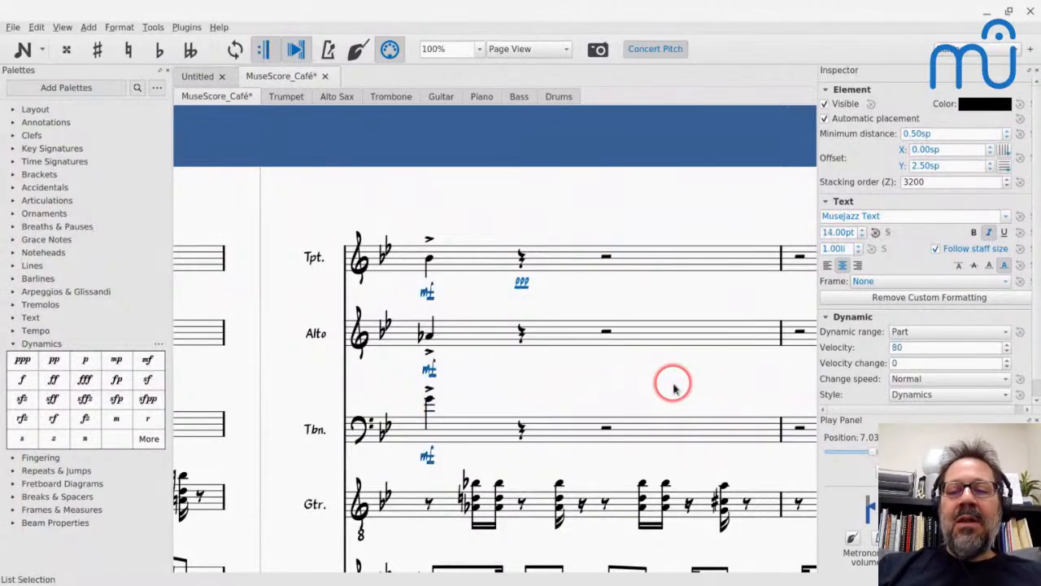
{"action": "left_click", "coordinate": [876, 233]}
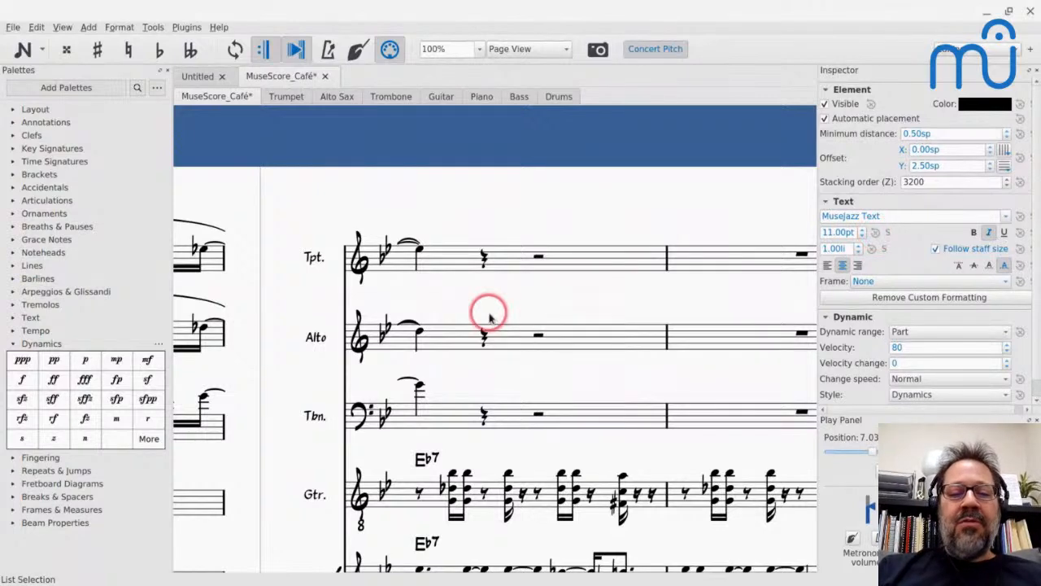
- Set the trumpet's ppp dynamic in measure 4 to 16 pt and make that size the style default for dynamics
{"action": "scroll", "coordinate": [489, 315], "scroll_direction": "left", "scroll_amount": 13}
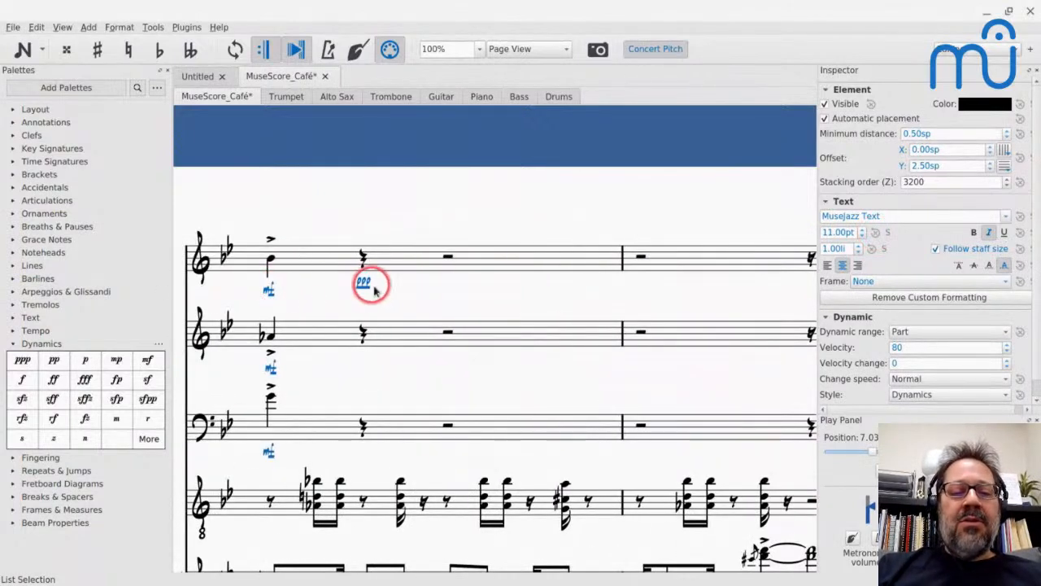
{"action": "left_click", "coordinate": [366, 285]}
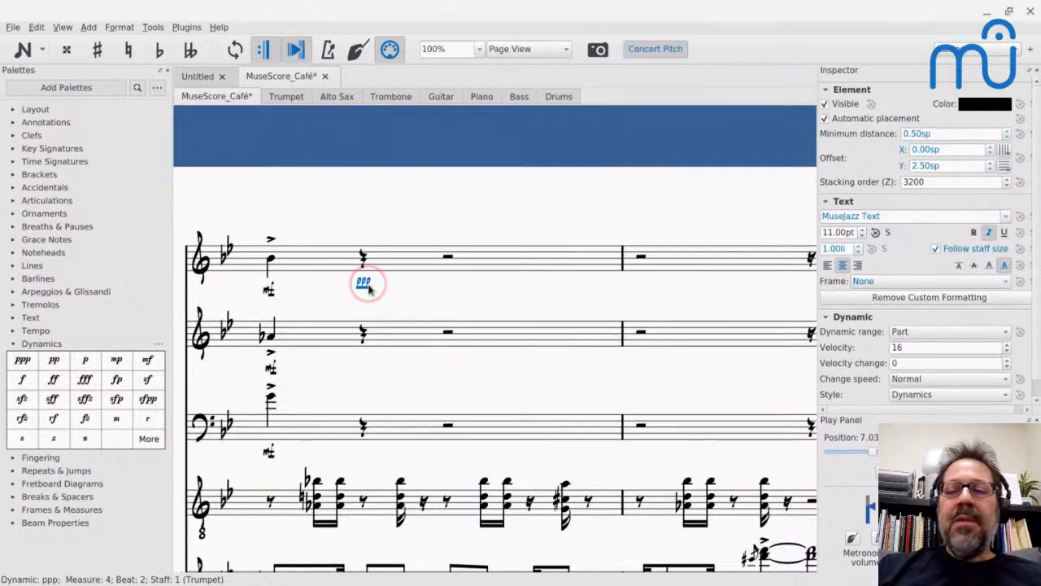
{"action": "left_click", "coordinate": [626, 281]}
{"action": "left_click", "coordinate": [368, 284]}
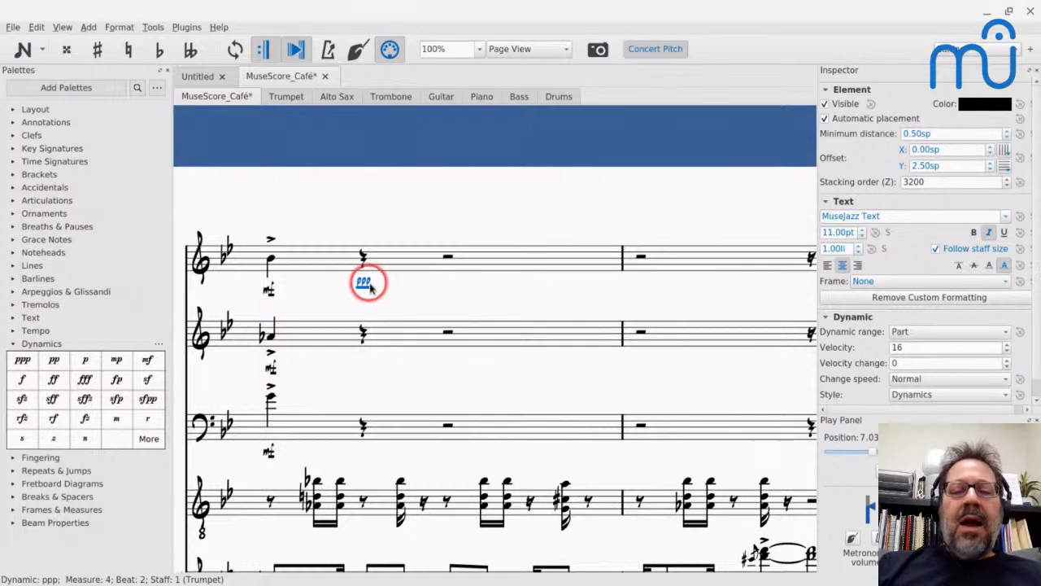
{"action": "left_click", "coordinate": [831, 231]}
{"action": "key", "text": "Up"}
{"action": "key", "text": "Up"}
{"action": "key", "text": "Up"}
{"action": "key", "text": "Up"}
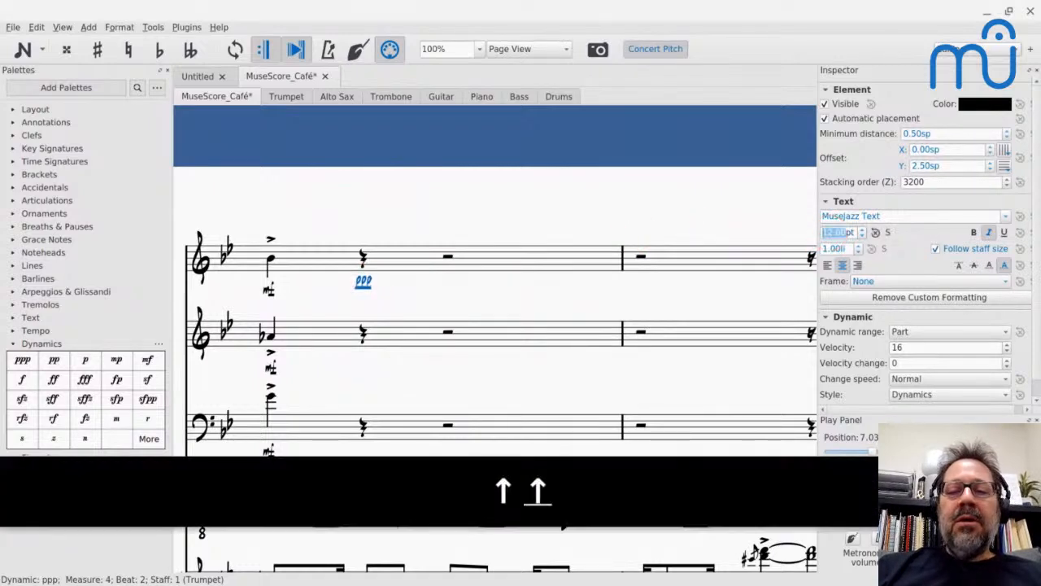
{"action": "key", "text": "Up"}
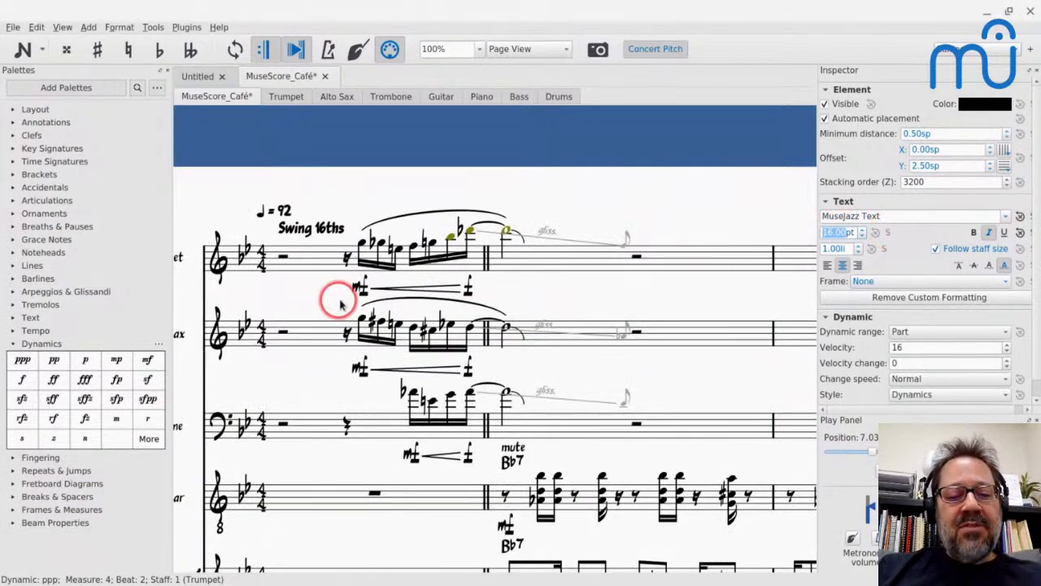
- Add a ppp dynamic to the trumpet's rest in measure 2
{"action": "left_click", "coordinate": [637, 257]}
{"action": "left_click", "coordinate": [22, 358]}
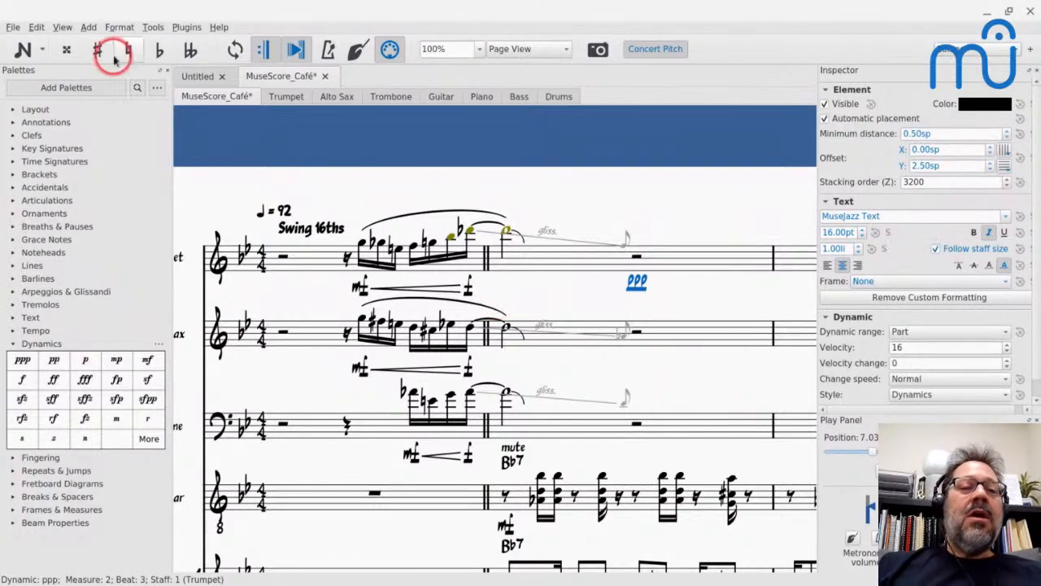
- Open the score's style settings and browse the element categories from Beams through Articulations, Ornaments
{"action": "left_click", "coordinate": [120, 28]}
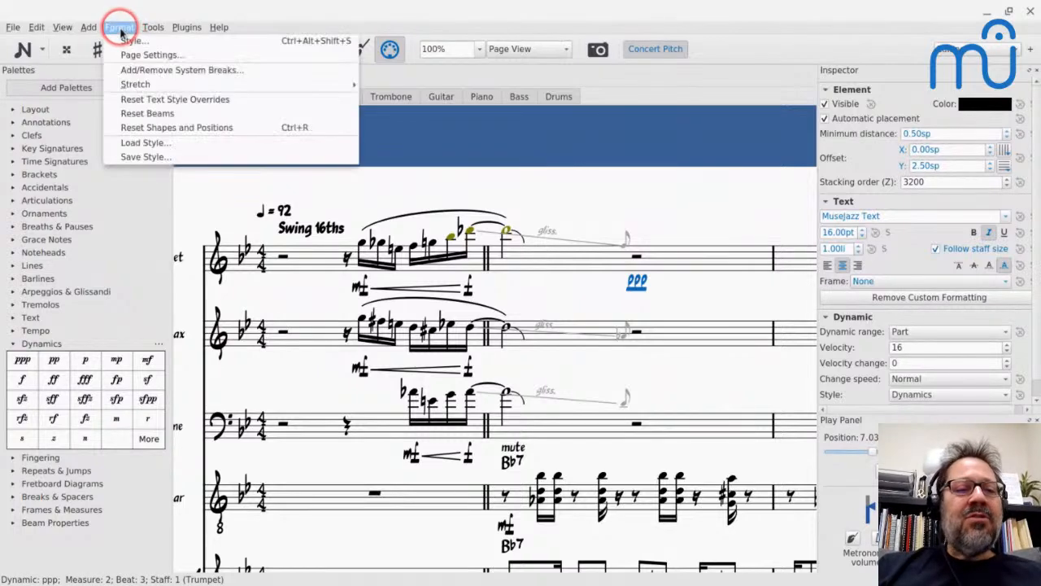
{"action": "left_click", "coordinate": [126, 45]}
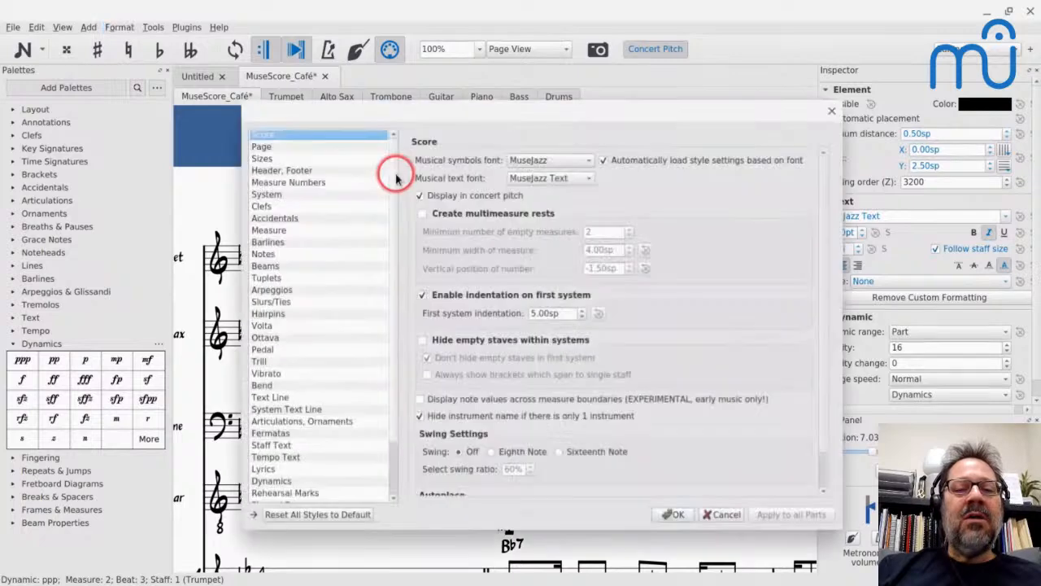
{"action": "left_click", "coordinate": [278, 259]}
{"action": "key", "text": "Down"}
{"action": "key", "text": "Down"}
{"action": "key", "text": "Down"}
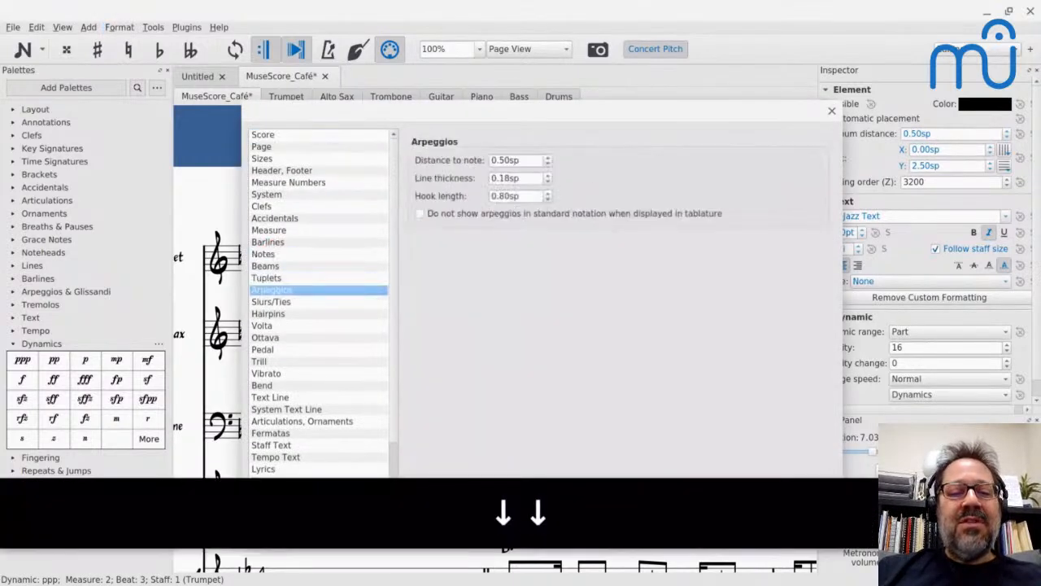
{"action": "key", "text": "Down"}
{"action": "key", "text": "Down"}
{"action": "key", "text": "Down"}
{"action": "key", "text": "Down"}
{"action": "key", "text": "Down"}
{"action": "key", "text": "Down"}
{"action": "key", "text": "Down"}
{"action": "key", "text": "Down"}
{"action": "key", "text": "Down"}
{"action": "key", "text": "Down"}
{"action": "key", "text": "Down"}
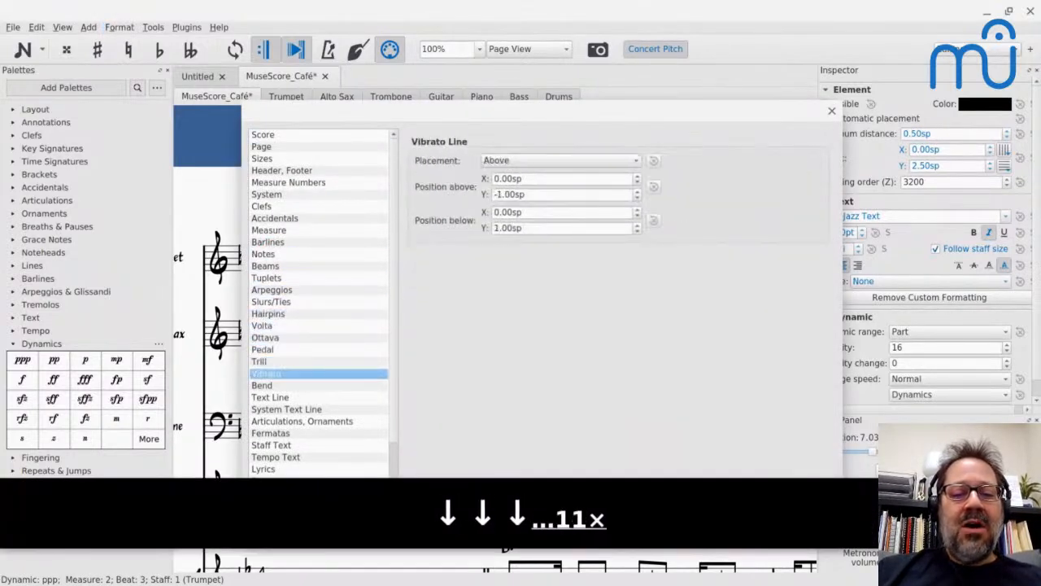
{"action": "key", "text": "Down"}
{"action": "scroll", "coordinate": [299, 302], "scroll_direction": "down", "scroll_amount": 2}
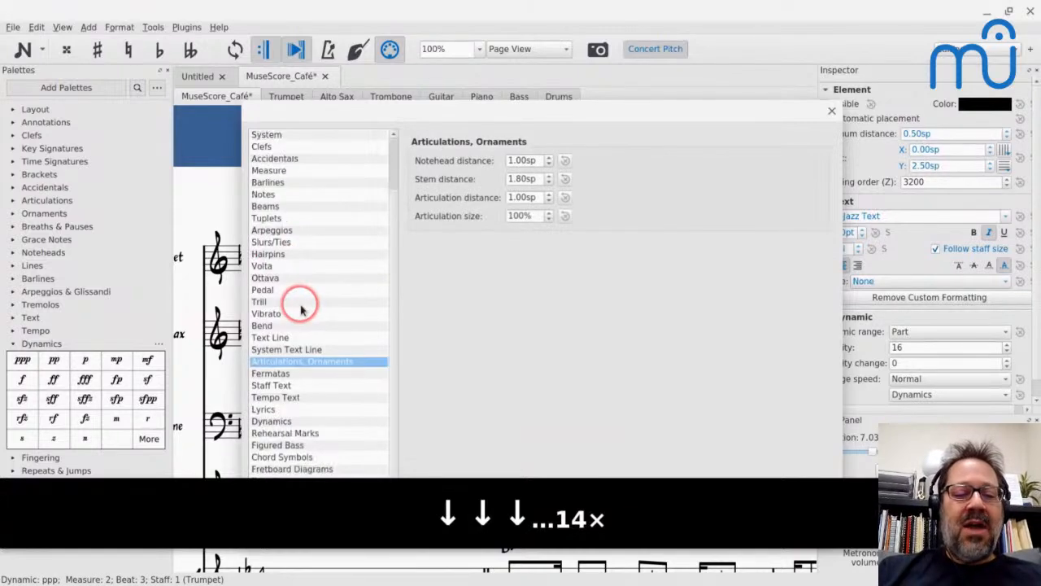
- Examine the Lyricist, Expression and Dynamics text styles and leave the style settings without saving changes
{"action": "left_click", "coordinate": [272, 481]}
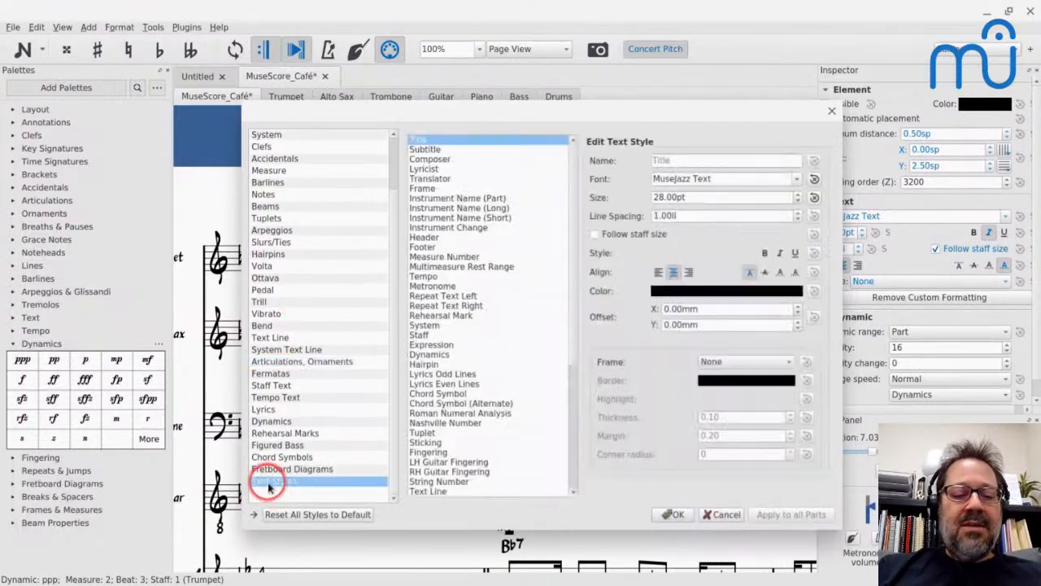
{"action": "left_click", "coordinate": [451, 168]}
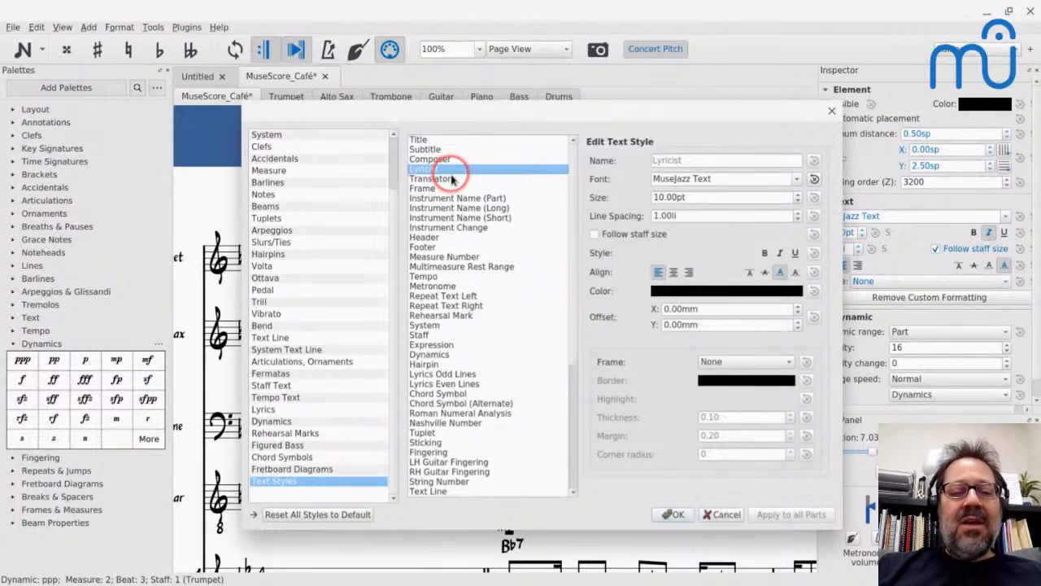
{"action": "left_click", "coordinate": [430, 345]}
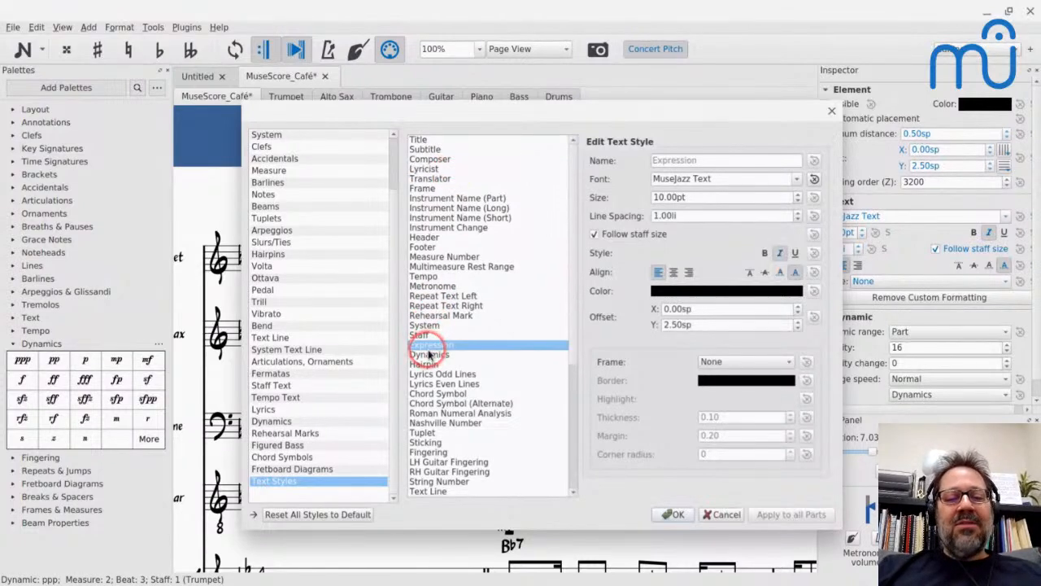
{"action": "left_click", "coordinate": [429, 355]}
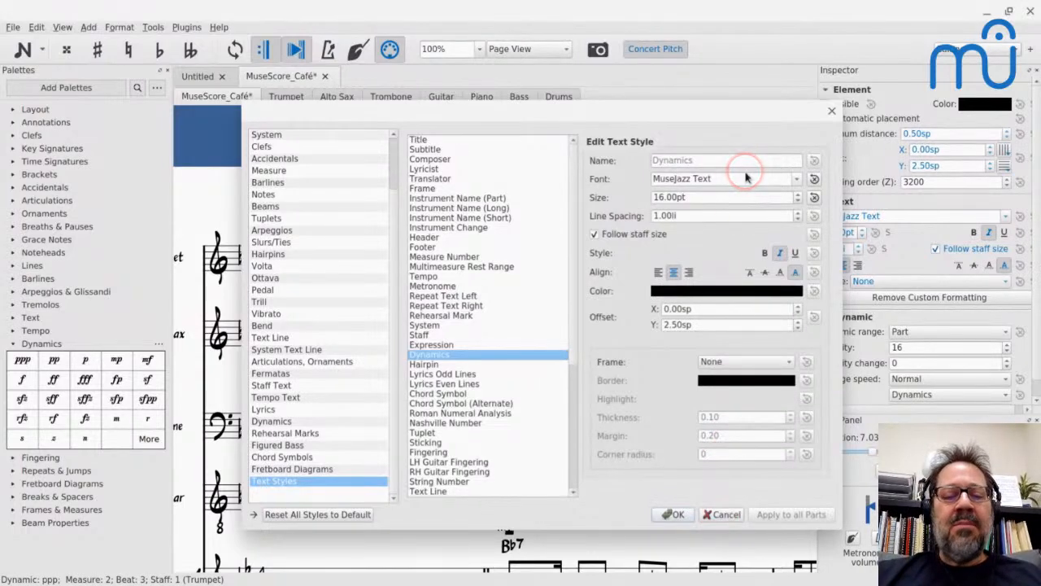
{"action": "left_click", "coordinate": [721, 516]}
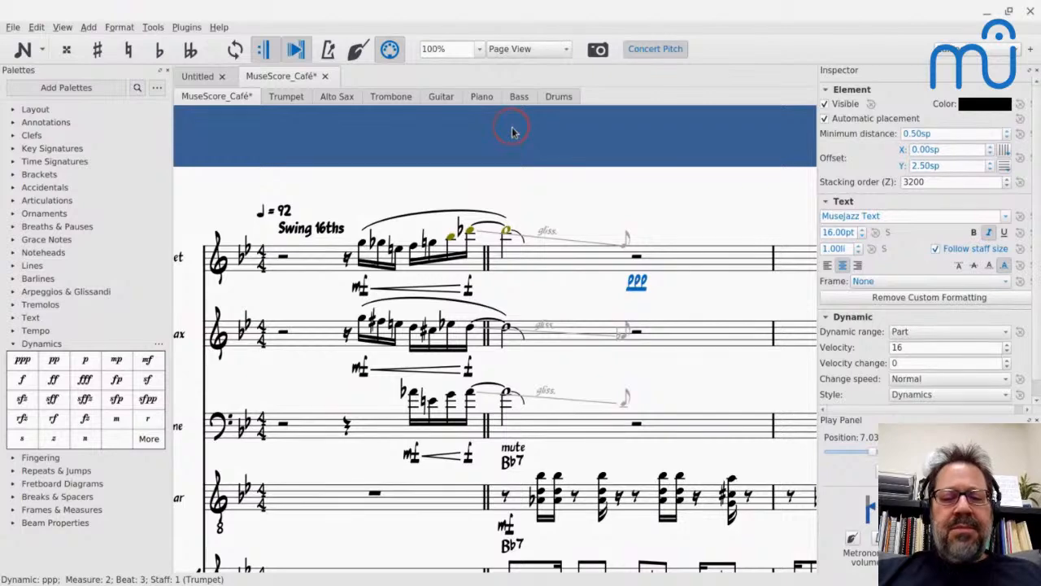
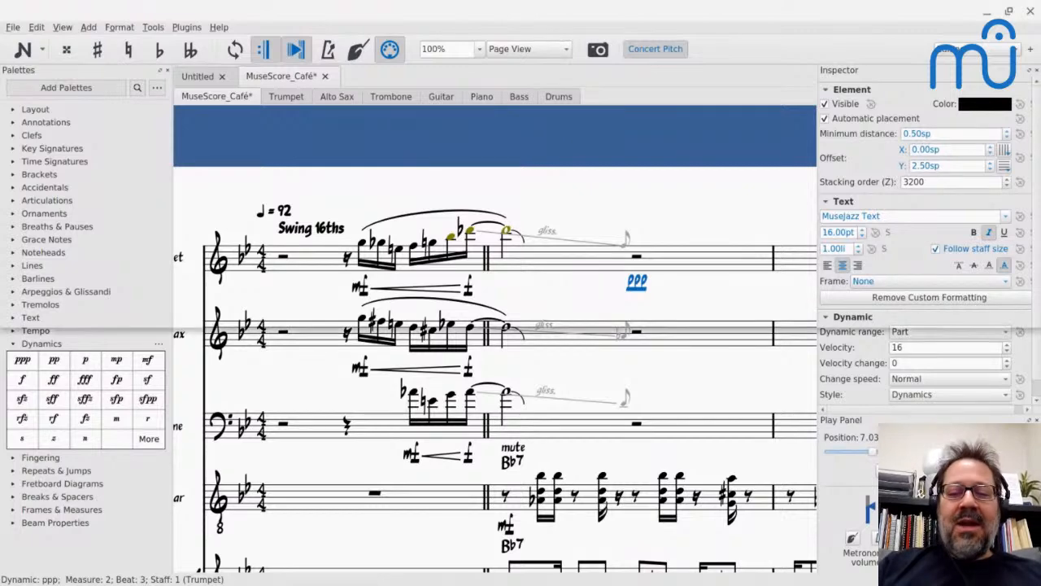
- Undo all the recent edits, including the added ppp dynamics and the 16 pt default size for dynamics
{"action": "key", "text": "ctrl+z"}
{"action": "key", "text": "ctrl+z"}
{"action": "key", "text": "ctrl+z"}
{"action": "key", "text": "ctrl+z"}
{"action": "key", "text": "ctrl+z"}
{"action": "key", "text": "ctrl+z"}
{"action": "key", "text": "ctrl+z"}
{"action": "key", "text": "ctrl+z"}
{"action": "key", "text": "ctrl+z"}
{"action": "key", "text": "ctrl+z"}
{"action": "key", "text": "ctrl+z"}
{"action": "key", "text": "ctrl+z"}
{"action": "key", "text": "ctrl+z"}
{"action": "key", "text": "ctrl+z"}
{"action": "key", "text": "ctrl+z"}
{"action": "key", "text": "ctrl+z"}
{"action": "key", "text": "ctrl+z"}
{"action": "key", "text": "ctrl+z"}
{"action": "key", "text": "ctrl+z"}
{"action": "key", "text": "ctrl+z"}
{"action": "key", "text": "ctrl+z"}
{"action": "key", "text": "ctrl+z"}
{"action": "key", "text": "ctrl+z"}
{"action": "key", "text": "ctrl+z"}
{"action": "key", "text": "ctrl+z"}
{"action": "key", "text": "ctrl+z"}
{"action": "key", "text": "ctrl+z"}
{"action": "key", "text": "ctrl+z"}
{"action": "key", "text": "ctrl+z"}
{"action": "key", "text": "ctrl+z"}
{"action": "key", "text": "ctrl+z"}
{"action": "key", "text": "ctrl+z"}
{"action": "key", "text": "ctrl+z"}
{"action": "key", "text": "ctrl+z"}
{"action": "key", "text": "ctrl+z"}
{"action": "key", "text": "ctrl+z"}
{"action": "key", "text": "ctrl+z"}
{"action": "key", "text": "ctrl+z"}
{"action": "key", "text": "ctrl+z"}
{"action": "key", "text": "ctrl+z"}
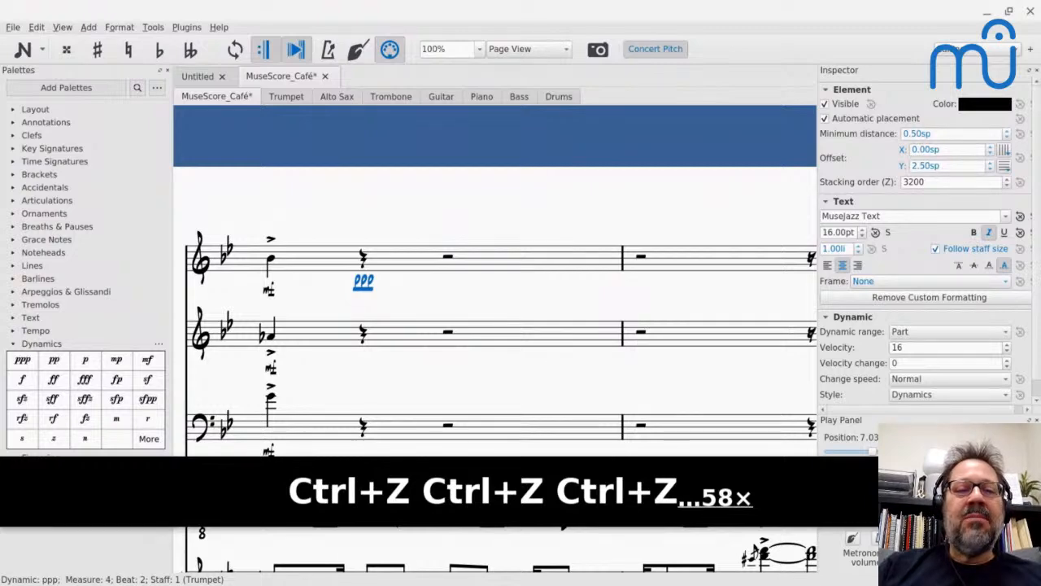
{"action": "key", "text": "ctrl+z"}
{"action": "key", "text": "ctrl+z"}
{"action": "key", "text": "ctrl+z"}
{"action": "key", "text": "ctrl+z"}
{"action": "key", "text": "ctrl+z"}
{"action": "key", "text": "ctrl+z"}
{"action": "key", "text": "ctrl+z"}
{"action": "key", "text": "ctrl+z"}
{"action": "key", "text": "ctrl+z"}
{"action": "key", "text": "ctrl+z"}
{"action": "key", "text": "ctrl+z"}
{"action": "key", "text": "ctrl+z"}
{"action": "key", "text": "ctrl+z"}
{"action": "key", "text": "ctrl+z"}
{"action": "key", "text": "ctrl+z"}
{"action": "key", "text": "ctrl+z"}
{"action": "key", "text": "ctrl+z"}
{"action": "key", "text": "ctrl+z"}
{"action": "key", "text": "ctrl+z"}
{"action": "key", "text": "ctrl+z"}
{"action": "key", "text": "ctrl+z"}
- Select the accents on beat 4 of measure 18 in both the trumpet and alto sax staves
{"action": "key", "text": "ctrl+End"}
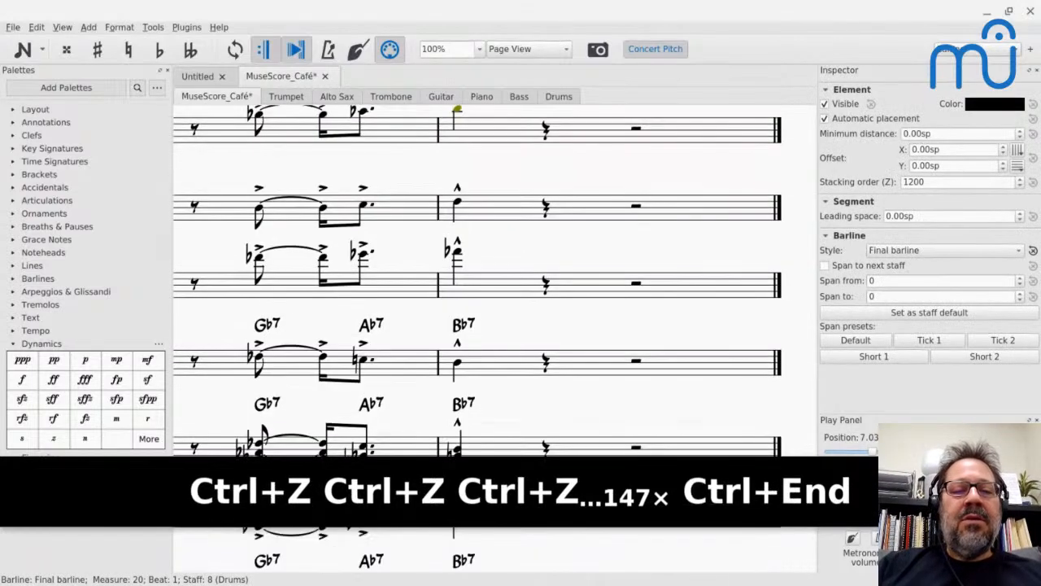
{"action": "scroll", "coordinate": [387, 298], "scroll_direction": "up", "scroll_amount": 3}
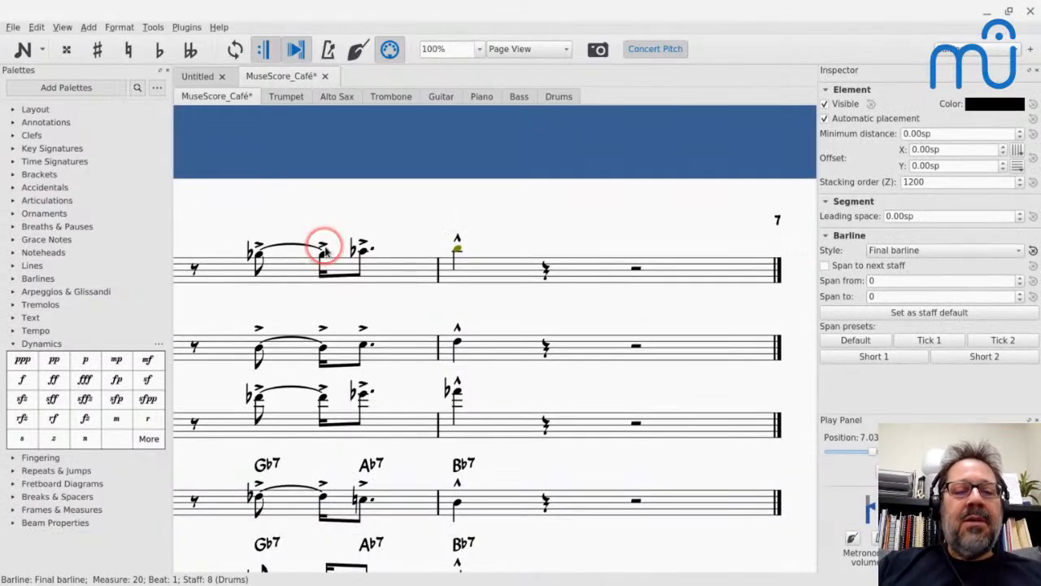
{"action": "left_click", "coordinate": [322, 244]}
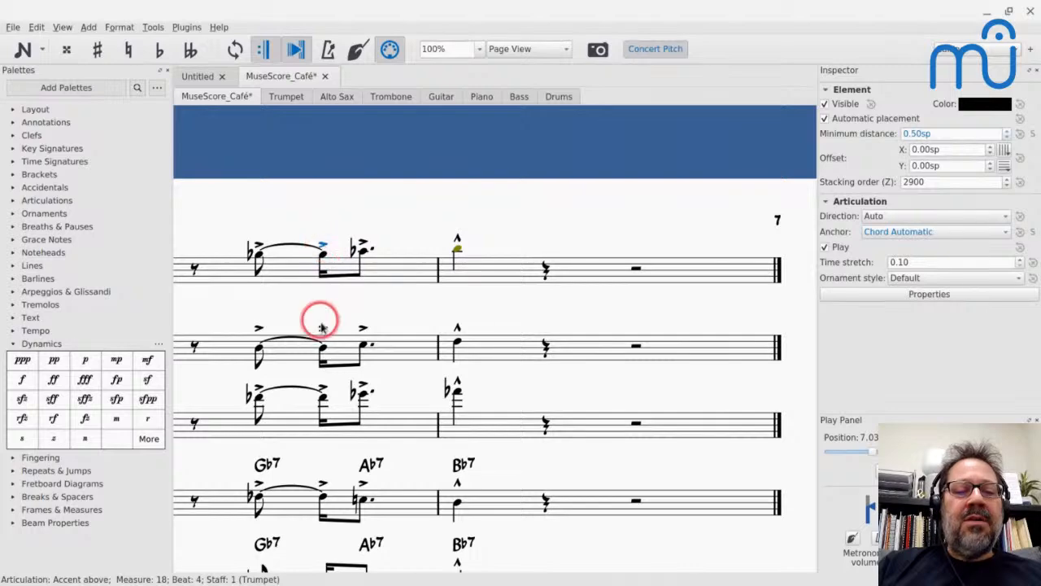
{"action": "left_click", "coordinate": [322, 328], "text": "ctrl"}
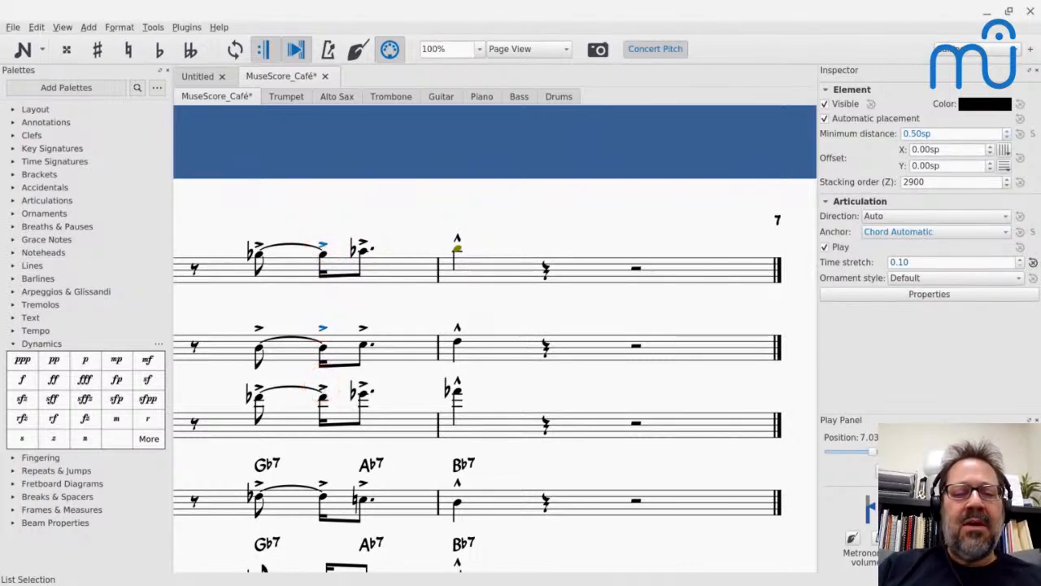
- Flip the trumpet's mf dynamic in measure 1 to above the staff
{"action": "scroll", "coordinate": [374, 222], "scroll_direction": "right", "scroll_amount": 5}
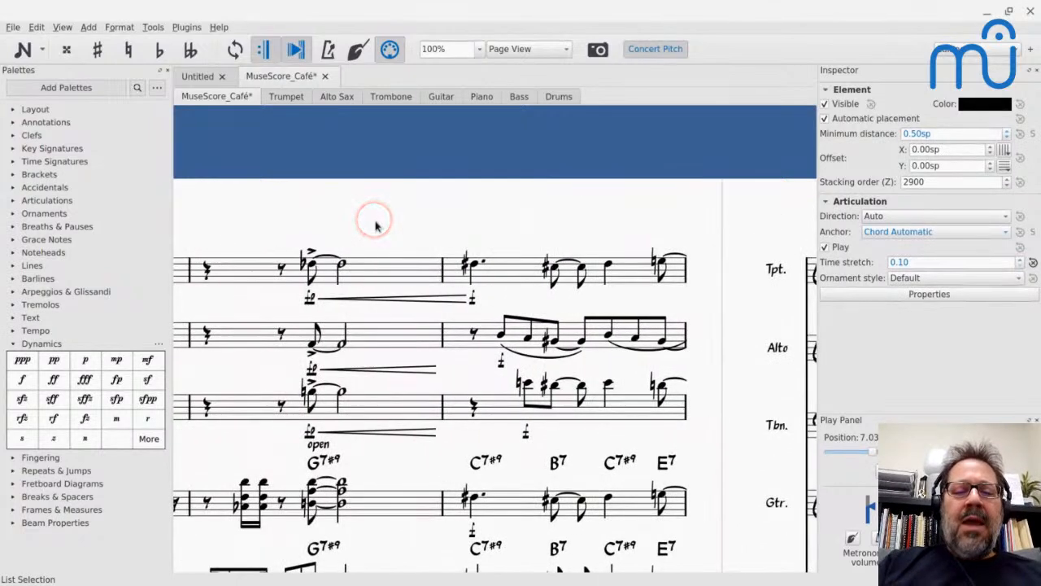
{"action": "scroll", "coordinate": [326, 256], "scroll_direction": "left", "scroll_amount": 5}
{"action": "scroll", "coordinate": [325, 256], "scroll_direction": "down", "scroll_amount": 2}
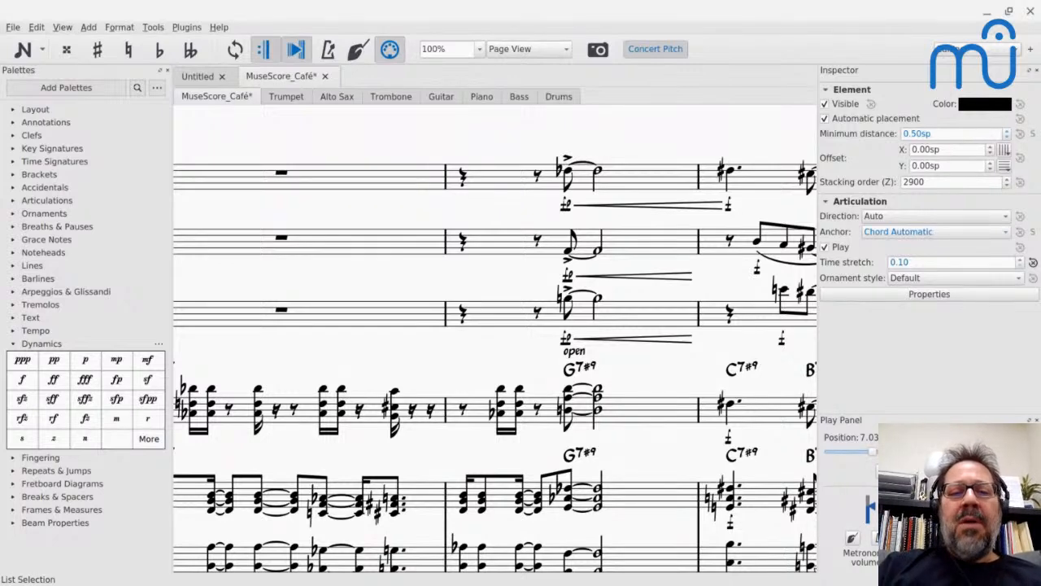
{"action": "scroll", "coordinate": [495, 338], "scroll_direction": "left", "scroll_amount": 8}
{"action": "scroll", "coordinate": [495, 338], "scroll_direction": "right", "scroll_amount": 3}
{"action": "scroll", "coordinate": [494, 338], "scroll_direction": "left", "scroll_amount": 1}
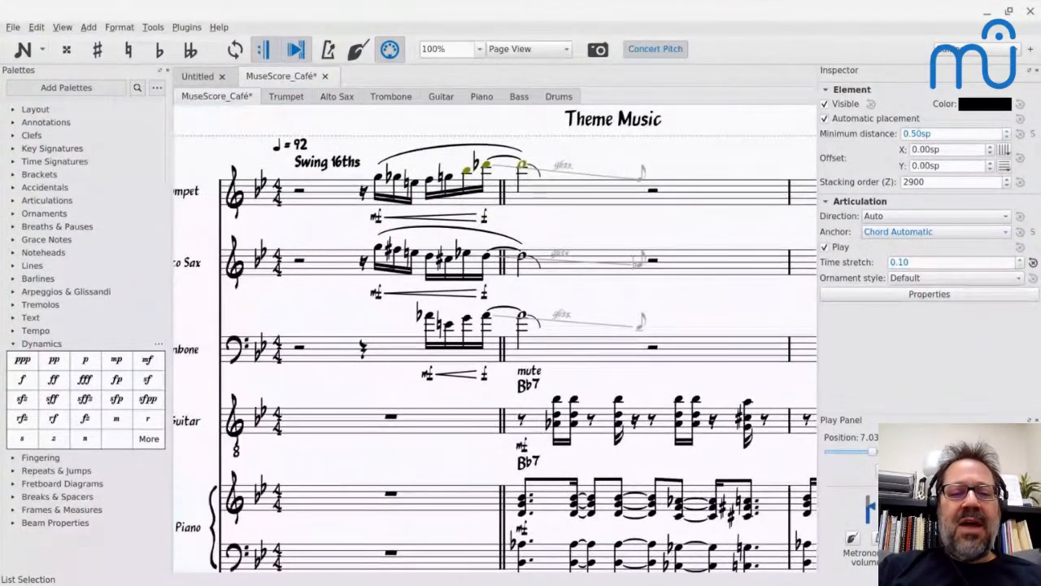
{"action": "left_click", "coordinate": [375, 220]}
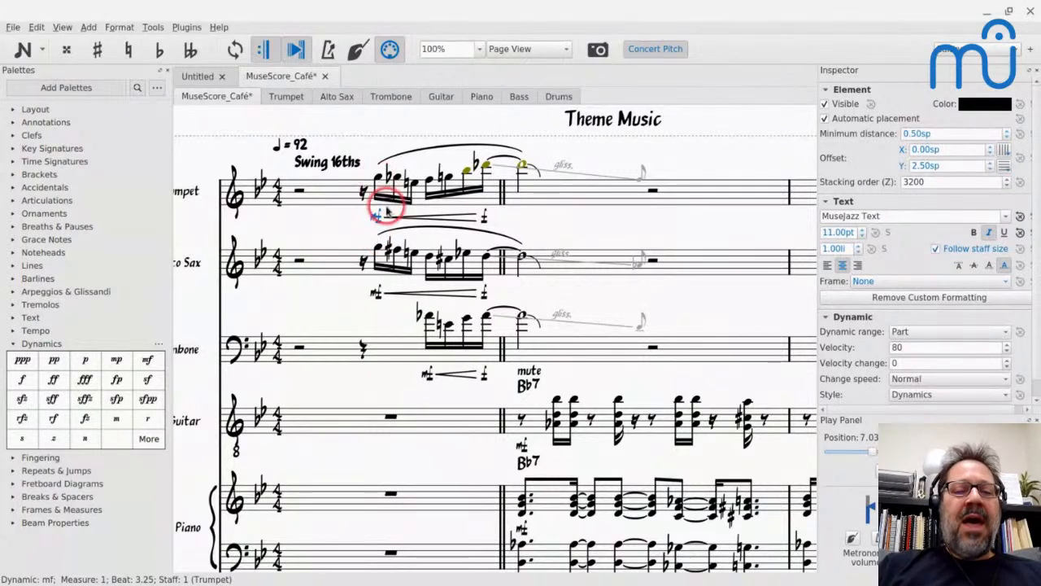
{"action": "key", "text": "x"}
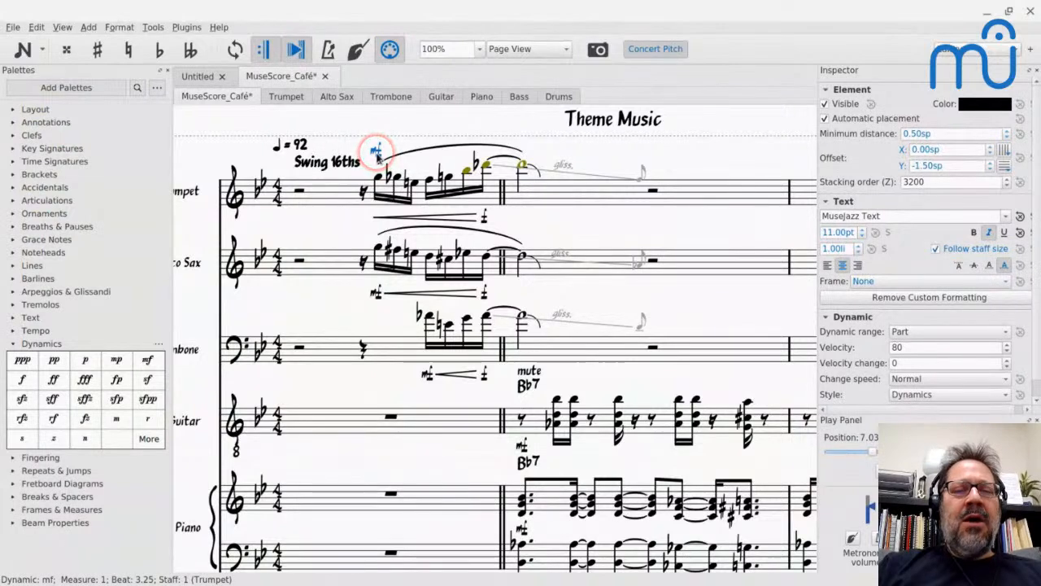
- Flip the trumpet's first mf dynamic above the staff and set its Above placement as the style for dynamics
{"action": "key", "text": "ctrl+z"}
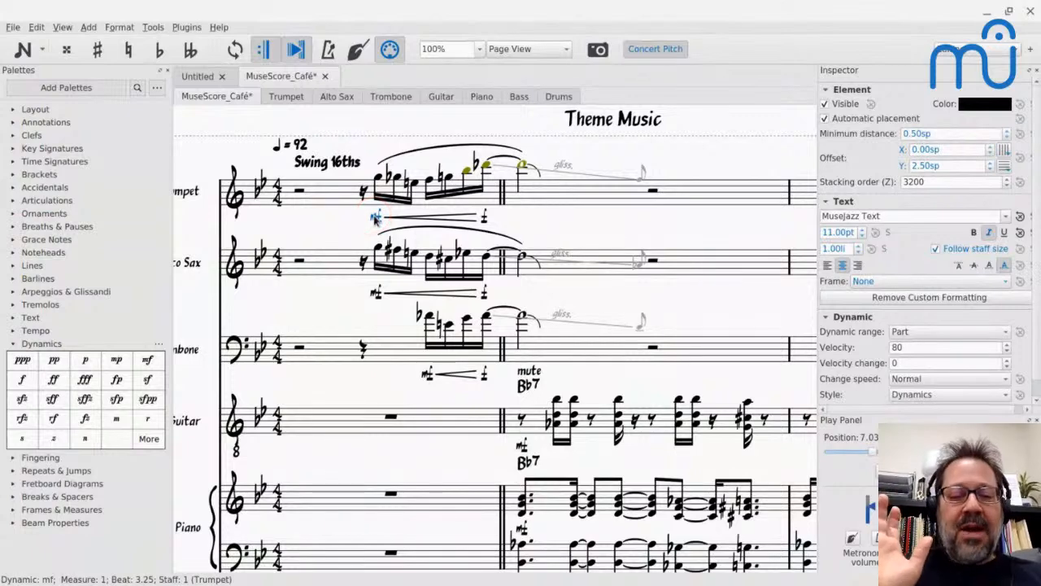
{"action": "key", "text": "x"}
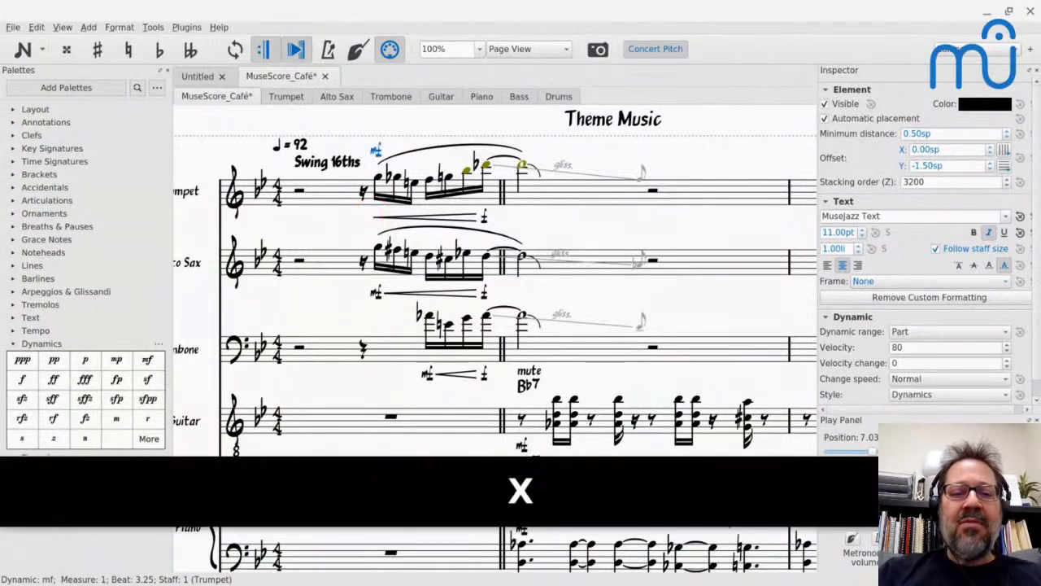
{"action": "scroll", "coordinate": [915, 250], "scroll_direction": "down", "scroll_amount": 1}
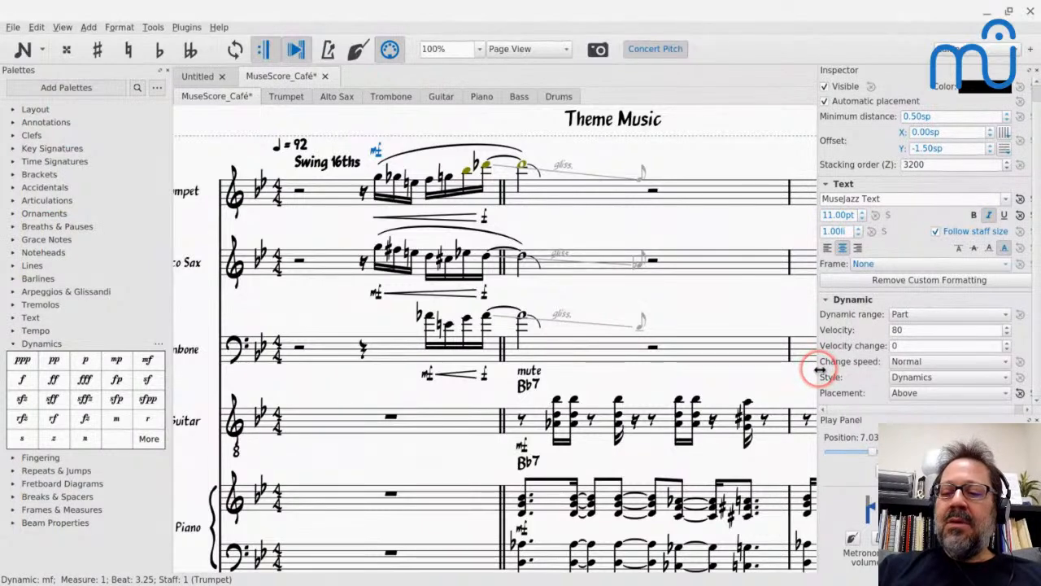
{"action": "left_click_drag", "start_coordinate": [819, 370], "coordinate": [809, 370]}
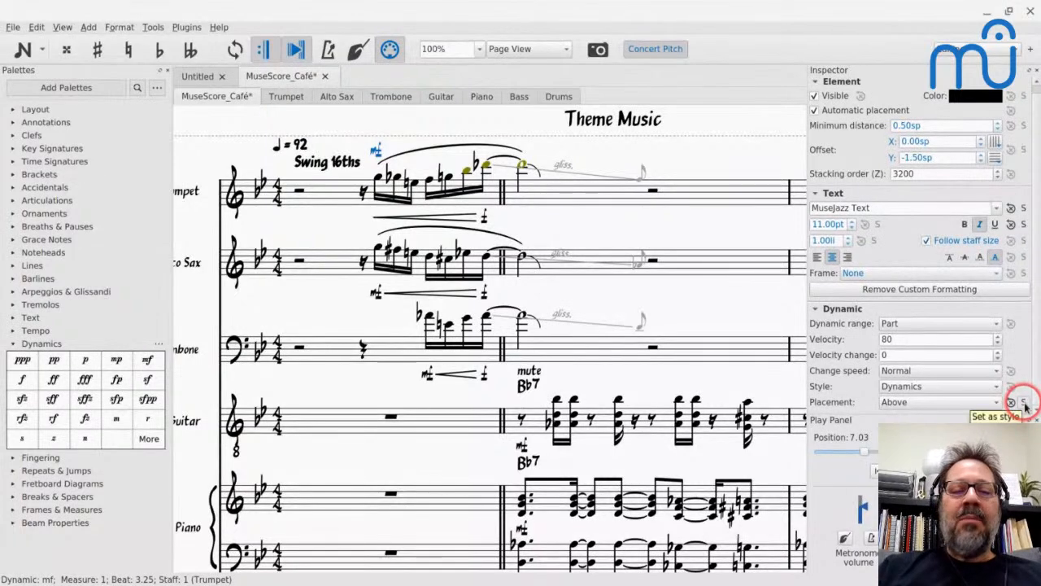
{"action": "left_click", "coordinate": [1024, 404]}
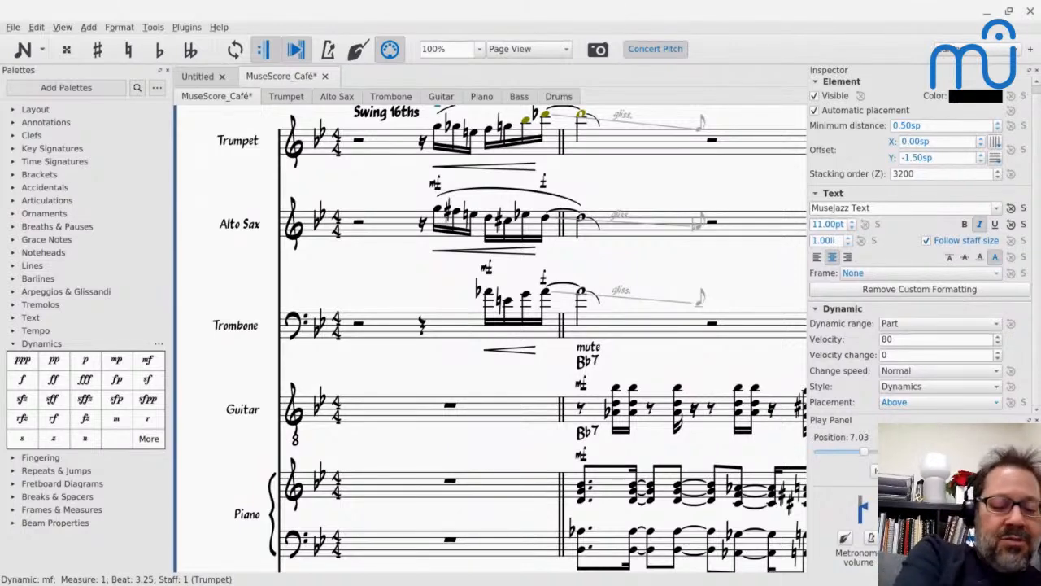
- Undo the style change and the flip of the trumpet's first mf dynamic
{"action": "key", "text": "ctrl+z"}
{"action": "key", "text": "ctrl+z"}
{"action": "key", "text": "ctrl+z"}
{"action": "key", "text": "ctrl+z"}
{"action": "key", "text": "ctrl+z"}
{"action": "key", "text": "ctrl+z"}
{"action": "key", "text": "ctrl+z"}
{"action": "key", "text": "ctrl+z"}
{"action": "key", "text": "ctrl+z"}
{"action": "key", "text": "ctrl+z"}
{"action": "key", "text": "ctrl+z"}
{"action": "key", "text": "ctrl+z"}
{"action": "key", "text": "ctrl+z"}
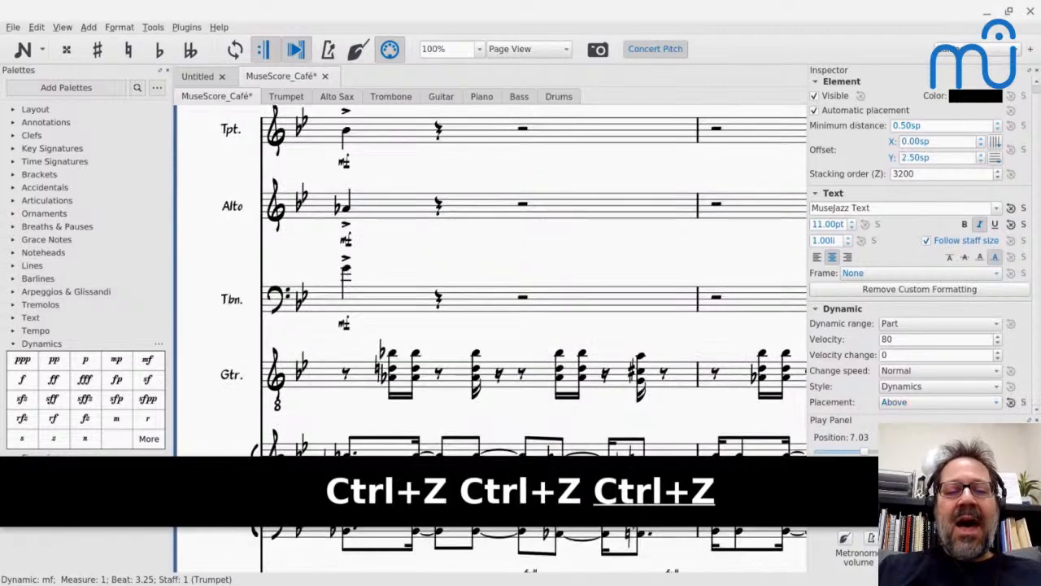
{"action": "key", "text": "ctrl+z"}
{"action": "key", "text": "ctrl+z"}
{"action": "key", "text": "ctrl+z"}
{"action": "key", "text": "ctrl+z"}
{"action": "key", "text": "ctrl+z"}
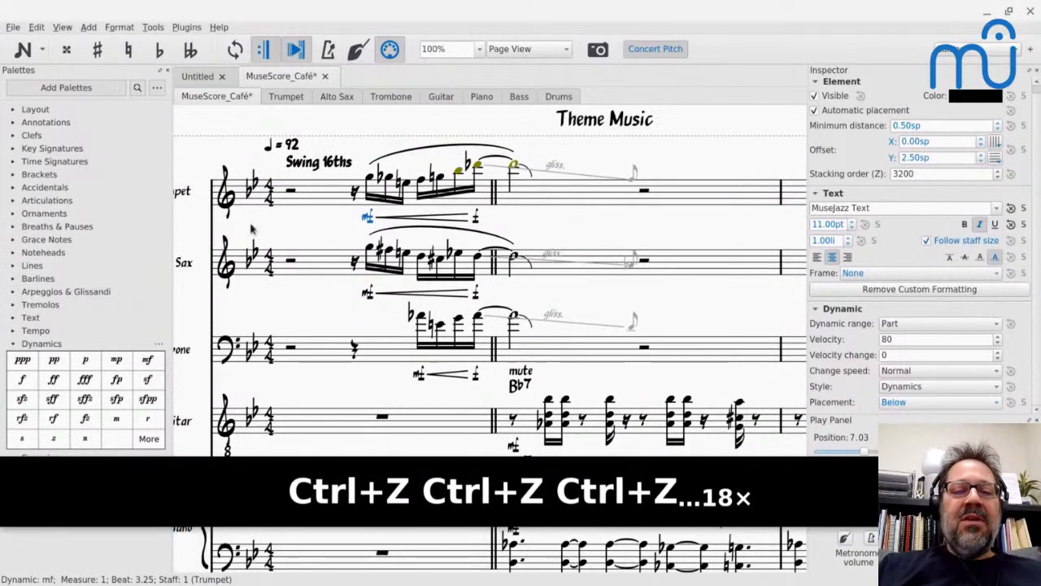
- Select all dynamics in the trumpet staff and flip them above the staff
{"action": "right_click", "coordinate": [368, 217]}
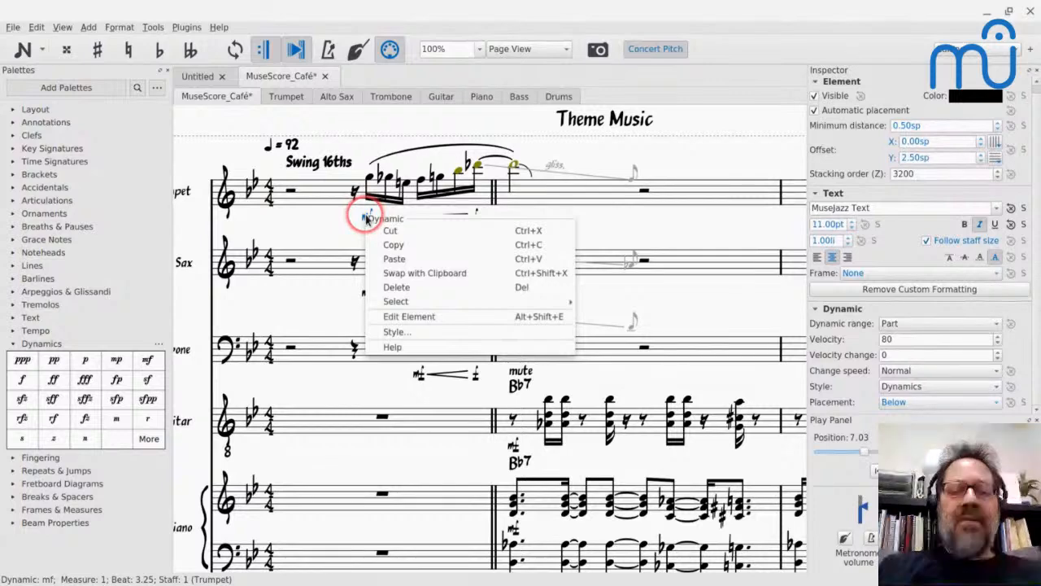
{"action": "mouse_move", "coordinate": [407, 301]}
{"action": "left_click", "coordinate": [660, 312]}
{"action": "key", "text": "x"}
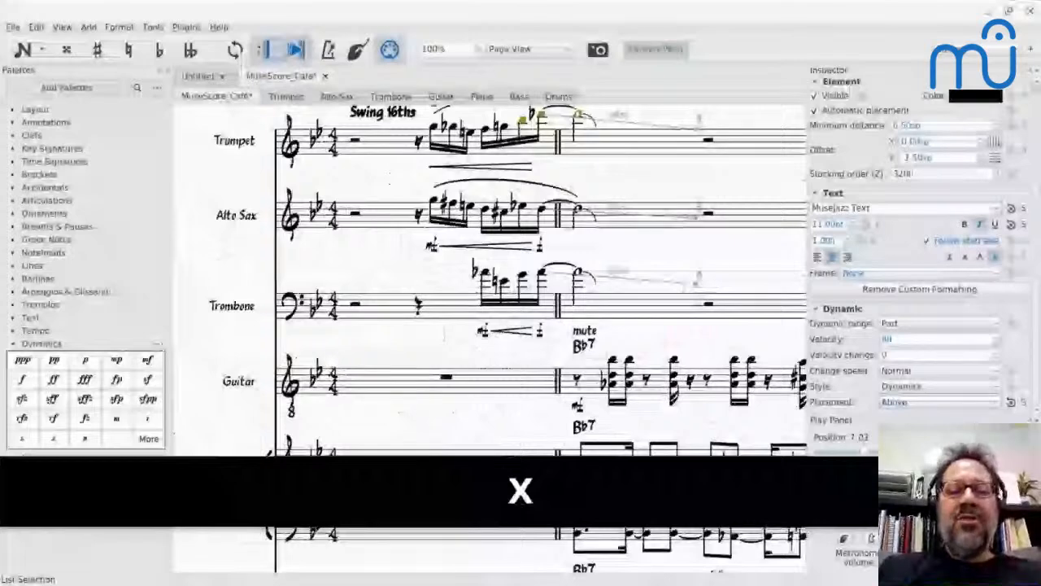
{"action": "scroll", "coordinate": [488, 326], "scroll_direction": "up", "scroll_amount": 3}
{"action": "left_click", "coordinate": [434, 286]}
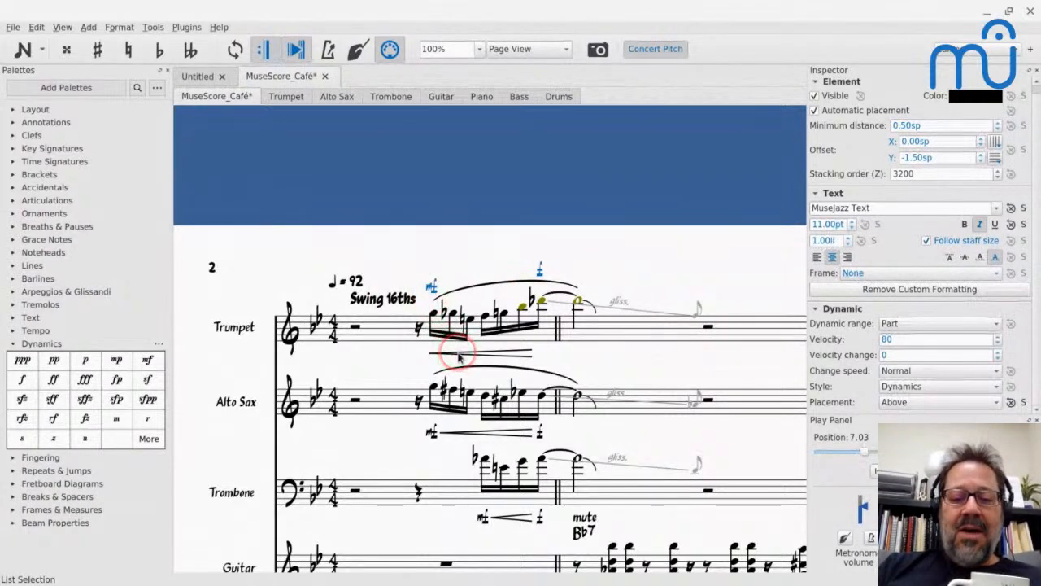
- Select all hairpins similar to the first crescendo in the trumpet staff and flip them above the staff
{"action": "right_click", "coordinate": [458, 353]}
{"action": "mouse_move", "coordinate": [478, 438]}
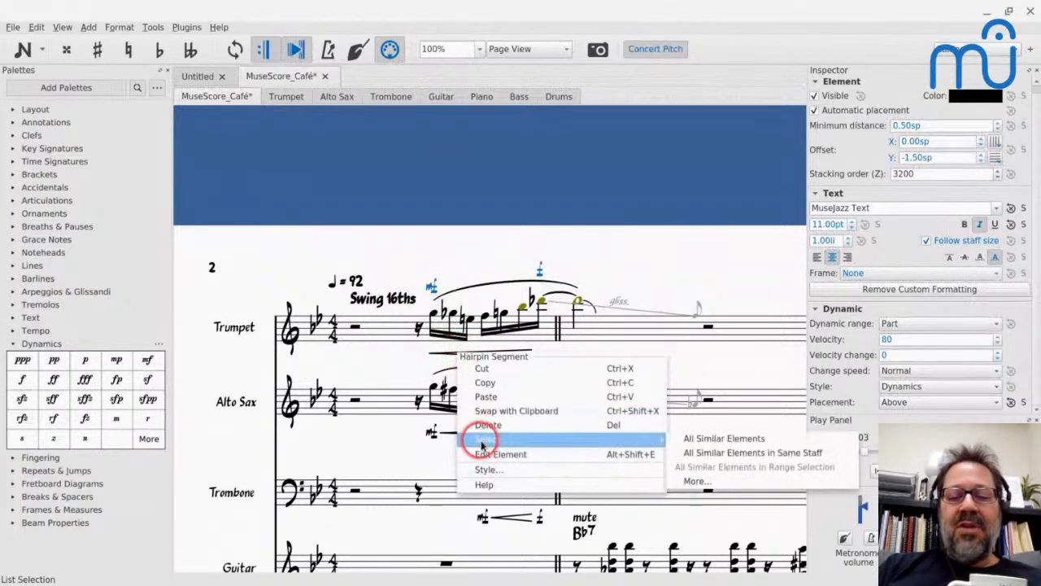
{"action": "left_click", "coordinate": [747, 453]}
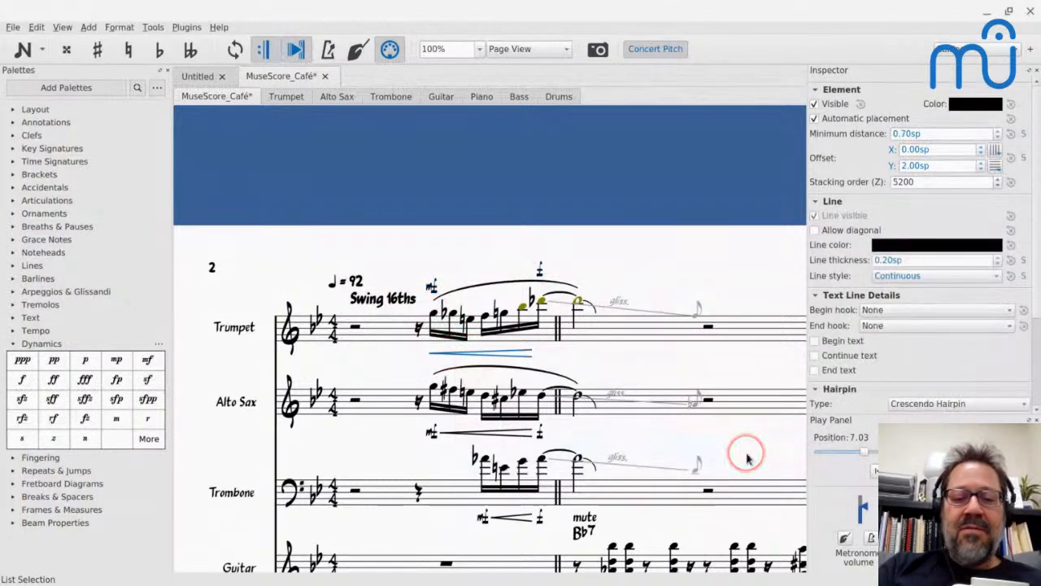
{"action": "key", "text": "x"}
{"action": "scroll", "coordinate": [575, 491], "scroll_direction": "left", "scroll_amount": 20}
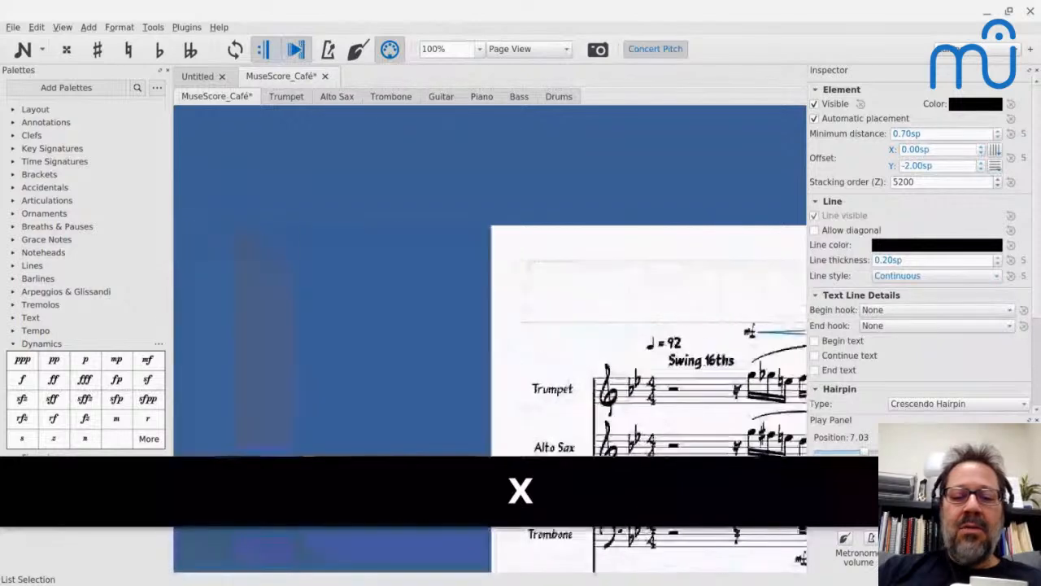
{"action": "scroll", "coordinate": [576, 490], "scroll_direction": "right", "scroll_amount": 4}
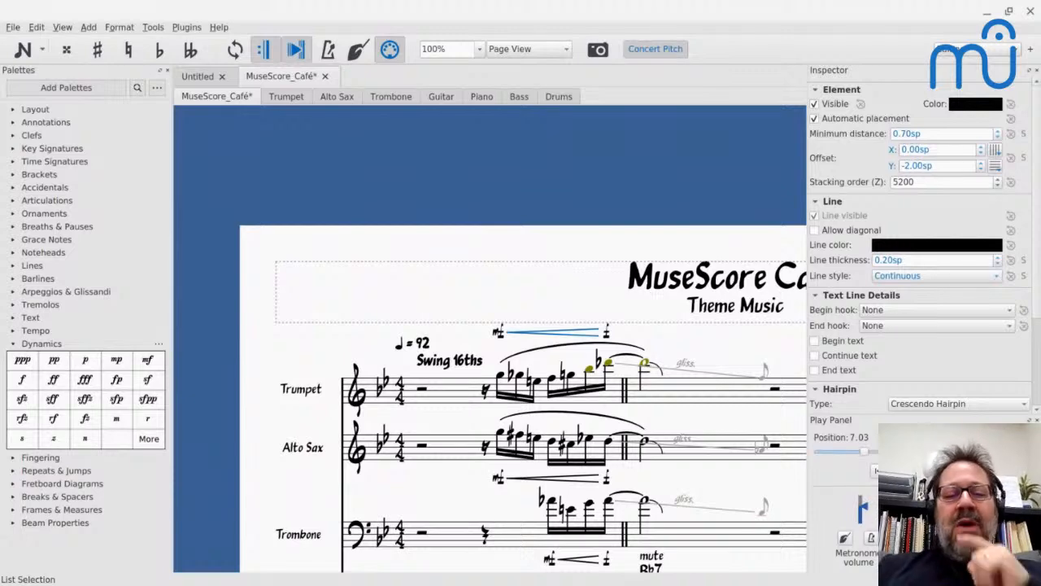
{"action": "scroll", "coordinate": [474, 299], "scroll_direction": "down", "scroll_amount": 4}
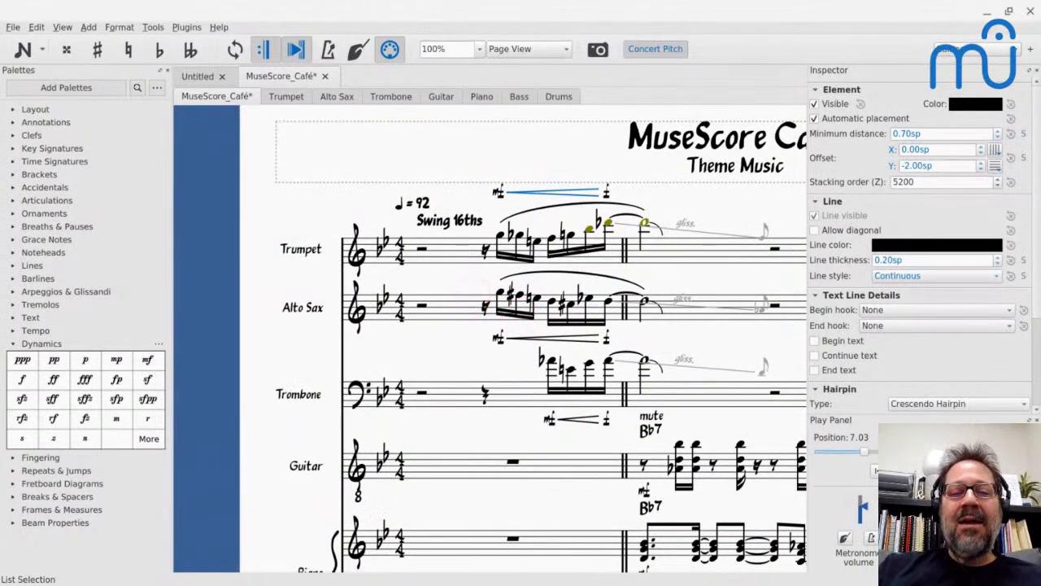
- Undo the placement changes made to the trumpet's hairpins and dynamics
{"action": "key", "text": "ctrl+z"}
{"action": "key", "text": "ctrl+z"}
{"action": "key", "text": "ctrl+z"}
{"action": "key", "text": "ctrl+z"}
{"action": "key", "text": "ctrl+z"}
{"action": "key", "text": "ctrl+z"}
{"action": "key", "text": "ctrl+z"}
{"action": "key", "text": "ctrl+z"}
{"action": "key", "text": "ctrl+z"}
{"action": "key", "text": "ctrl+z"}
{"action": "key", "text": "ctrl+z"}
{"action": "key", "text": "ctrl+z"}
{"action": "key", "text": "ctrl+z"}
{"action": "key", "text": "ctrl+z"}
{"action": "key", "text": "ctrl+z"}
{"action": "key", "text": "ctrl+z"}
{"action": "key", "text": "ctrl+z"}
{"action": "key", "text": "ctrl+z"}
{"action": "key", "text": "ctrl+z"}
{"action": "key", "text": "ctrl+z"}
{"action": "key", "text": "ctrl+z"}
{"action": "key", "text": "ctrl+z"}
{"action": "key", "text": "ctrl+z"}
{"action": "key", "text": "ctrl+z"}
{"action": "key", "text": "ctrl+z"}
{"action": "key", "text": "ctrl+z"}
{"action": "key", "text": "ctrl+z"}
{"action": "key", "text": "ctrl+z"}
{"action": "key", "text": "ctrl+z"}
{"action": "key", "text": "ctrl+z"}
{"action": "key", "text": "ctrl+z"}
{"action": "key", "text": "ctrl+z"}
{"action": "key", "text": "ctrl+z"}
{"action": "key", "text": "ctrl+z"}
{"action": "key", "text": "ctrl+z"}
{"action": "key", "text": "ctrl+z"}
{"action": "key", "text": "ctrl+z"}
{"action": "key", "text": "ctrl+z"}
{"action": "key", "text": "ctrl+z"}
{"action": "key", "text": "ctrl+z"}
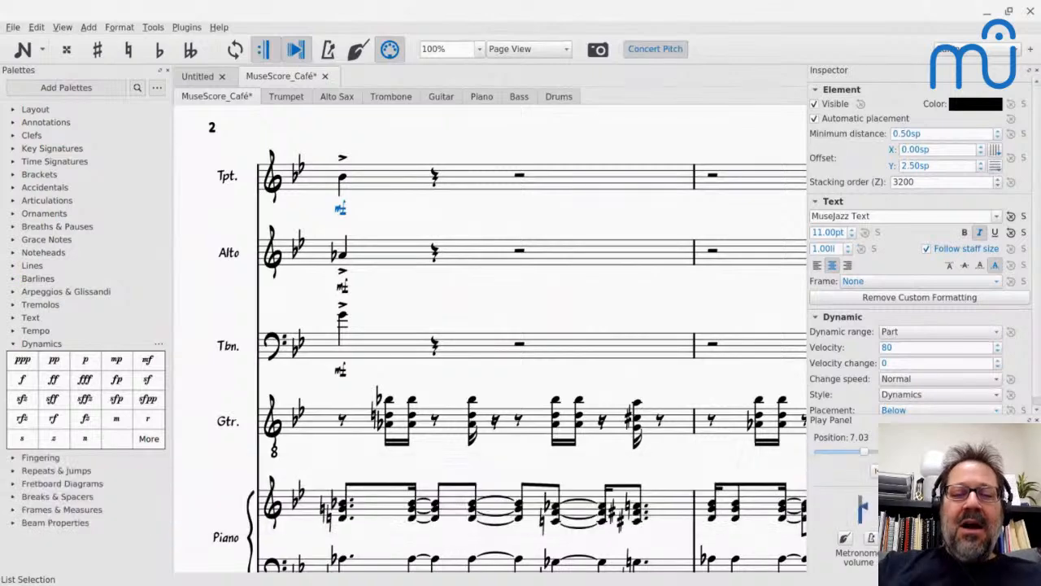
- Create a new score from the SATB + Piano choral template
{"action": "key", "text": "ctrl+n"}
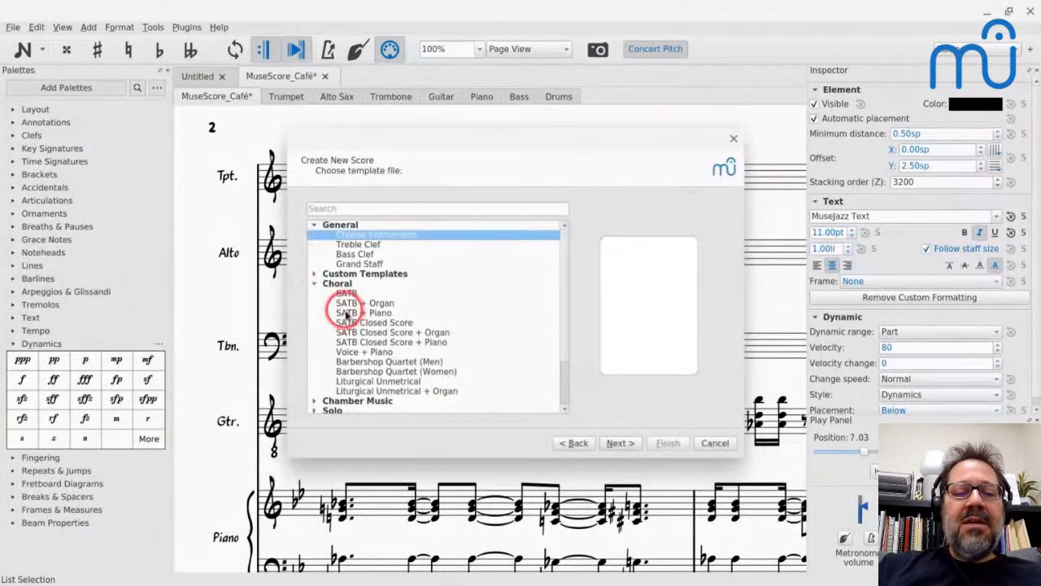
{"action": "left_click", "coordinate": [346, 314]}
{"action": "left_click", "coordinate": [663, 442]}
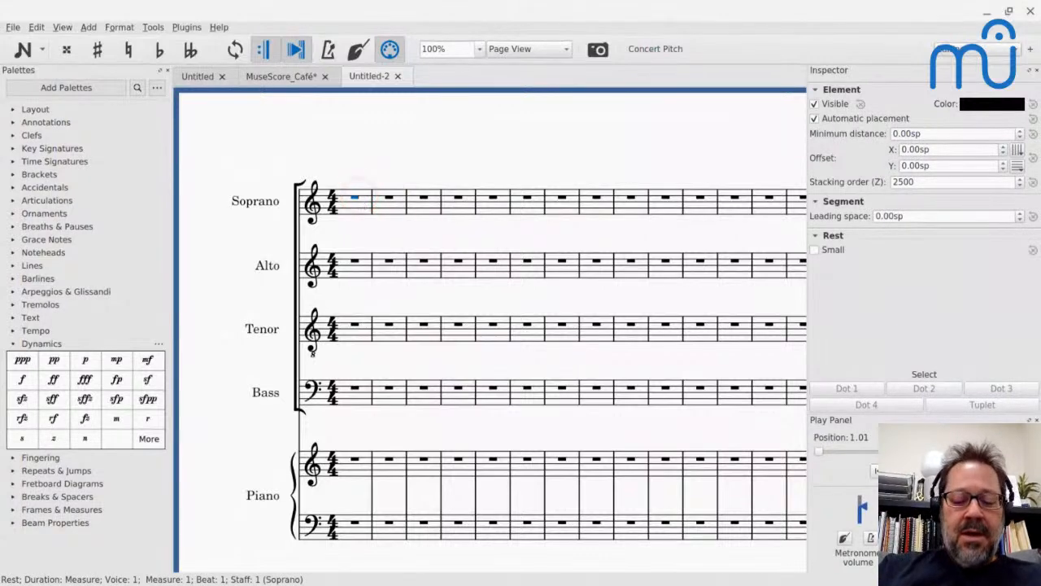
- Enter a quarter note C on the first beat of measure 1 in all six staves
{"action": "key", "text": "n"}
{"action": "key", "text": "c"}
{"action": "key", "text": "alt+shift+Down"}
{"action": "key", "text": "c"}
{"action": "key", "text": "alt+shift+Down"}
{"action": "key", "text": "c"}
{"action": "key", "text": "alt+shift+Down"}
{"action": "key", "text": "c"}
{"action": "key", "text": "alt+shift+Down"}
{"action": "key", "text": "c"}
{"action": "key", "text": "alt+shift+Down"}
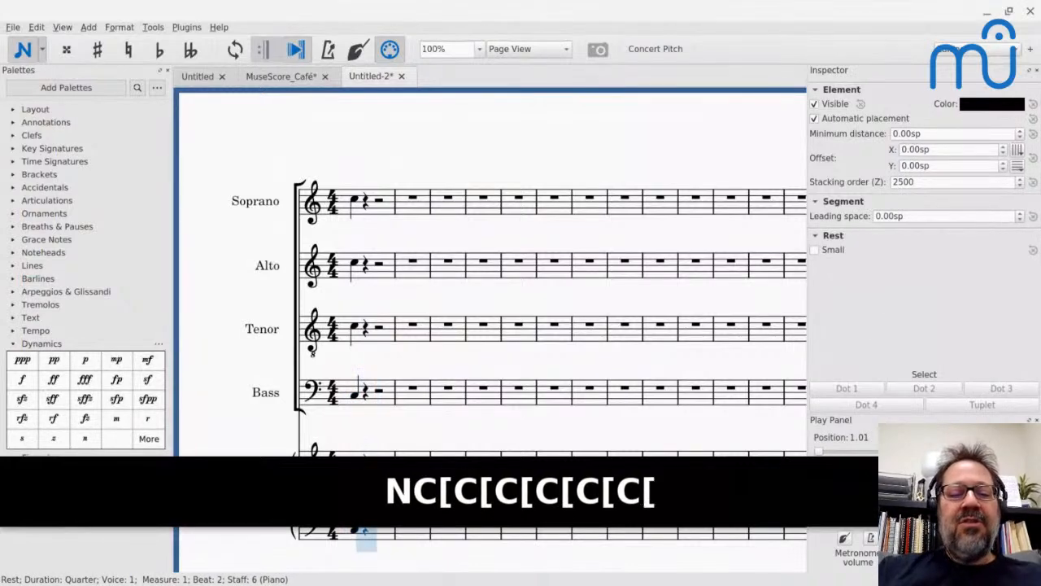
{"action": "key", "text": "Escape"}
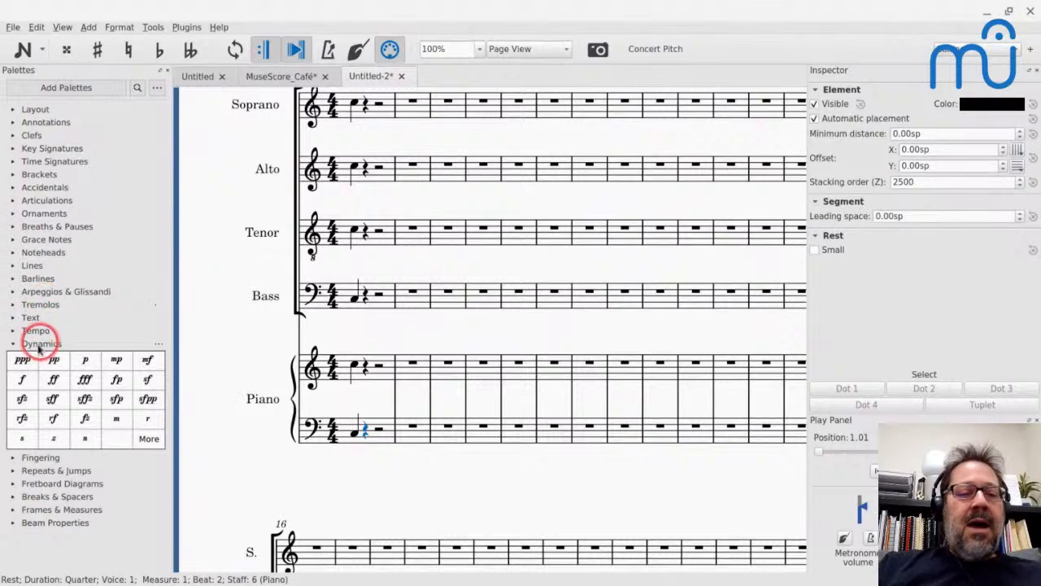
- Apply a p dynamic to the first note of every staff, from Soprano down to the lower piano staff
{"action": "left_click", "coordinate": [355, 110]}
{"action": "key", "text": "shift+Down"}
{"action": "key", "text": "shift+Down"}
{"action": "key", "text": "shift+Down"}
{"action": "key", "text": "shift+Down"}
{"action": "key", "text": "shift+Down"}
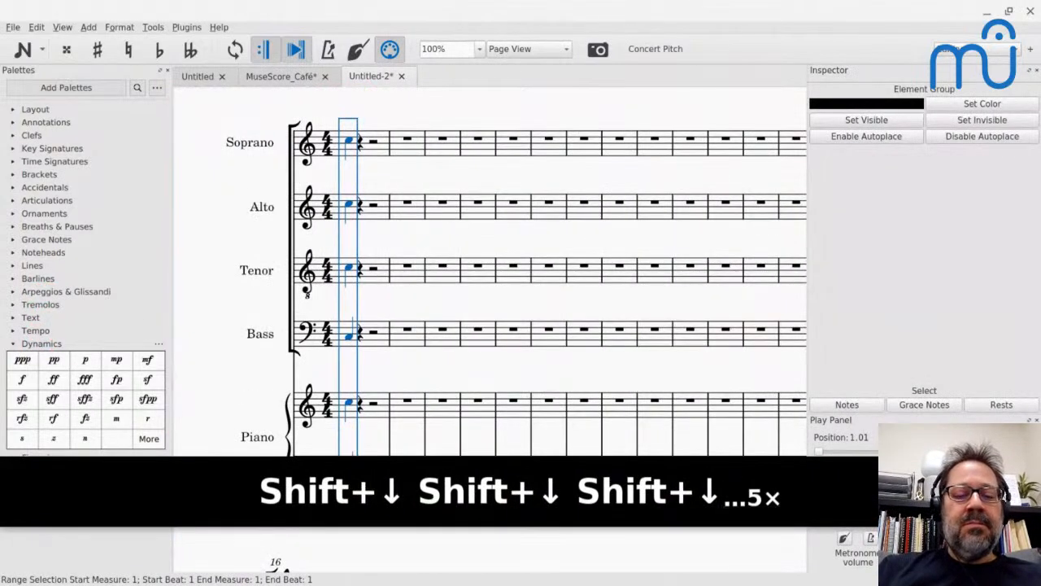
{"action": "double_click", "coordinate": [84, 361]}
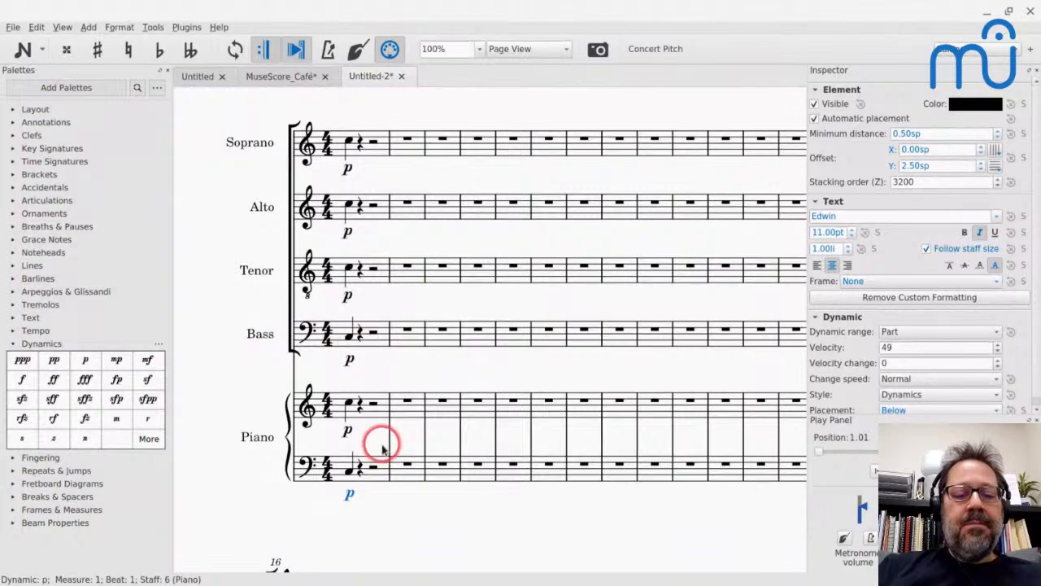
- Try moving the lower piano staff's p dynamic to measure 2, and undo the move
{"action": "left_click_drag", "start_coordinate": [350, 494], "coordinate": [404, 496]}
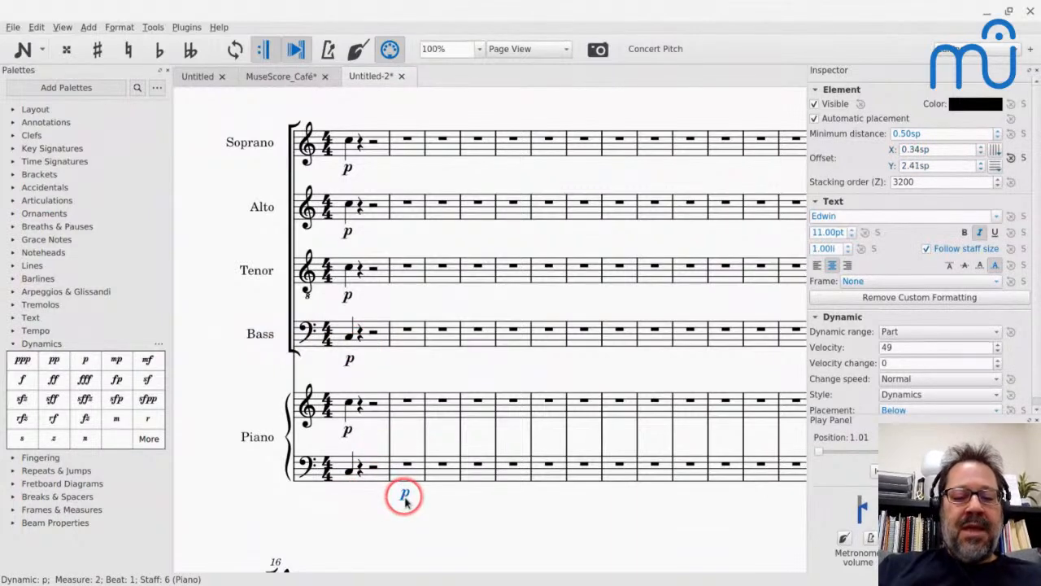
{"action": "key", "text": "ctrl+z"}
{"action": "scroll", "coordinate": [378, 325], "scroll_direction": "down", "scroll_amount": 1}
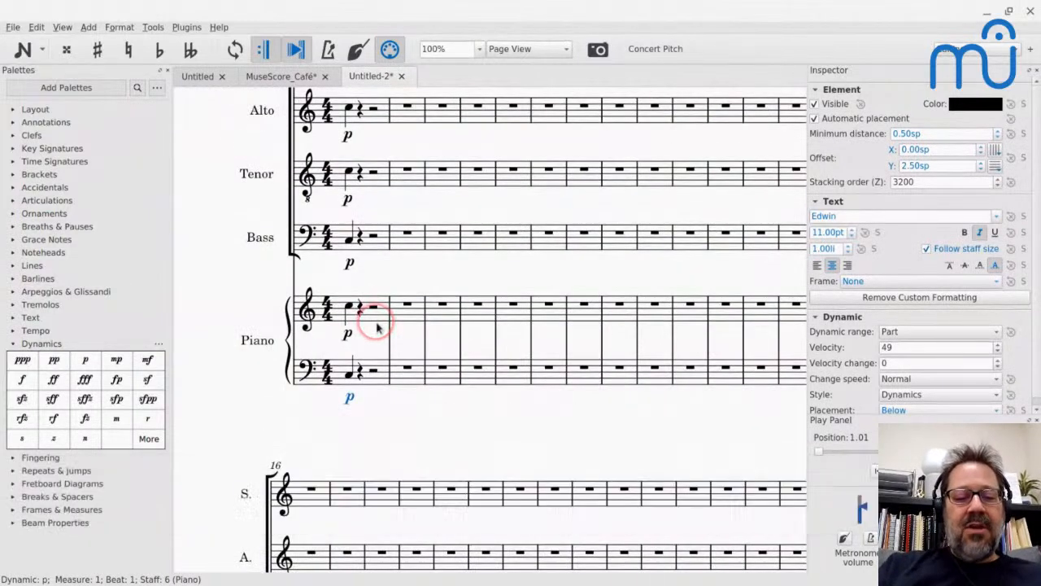
{"action": "scroll", "coordinate": [376, 328], "scroll_direction": "up", "scroll_amount": 1}
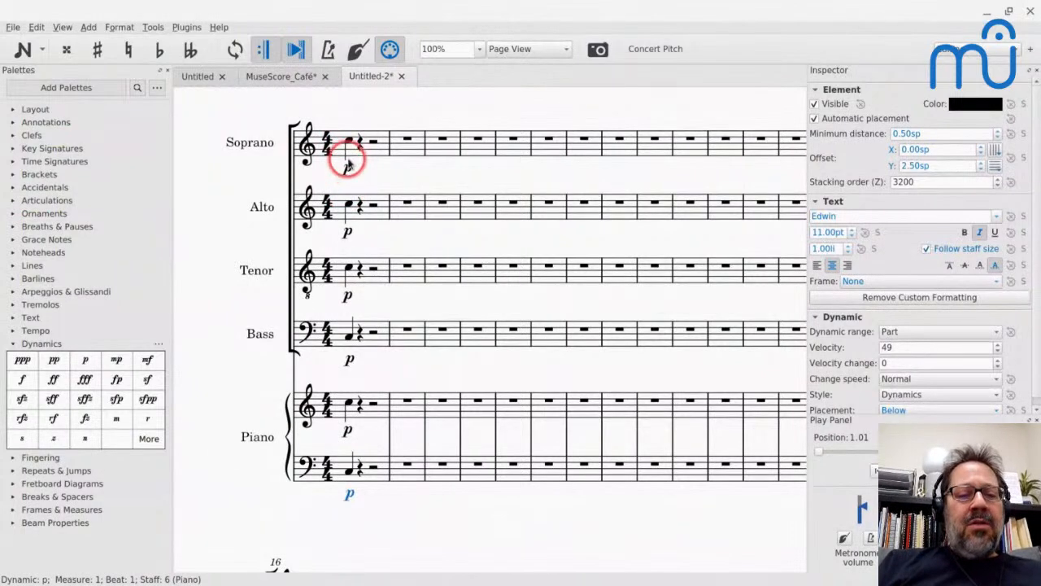
- Delete the p dynamic under the upper piano staff
{"action": "left_click", "coordinate": [348, 169]}
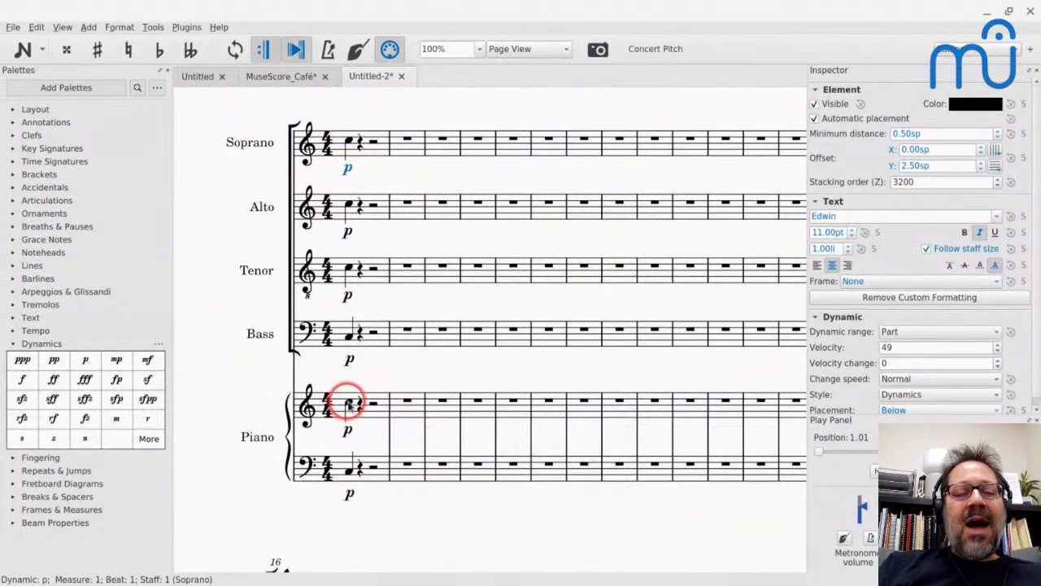
{"action": "left_click", "coordinate": [347, 433]}
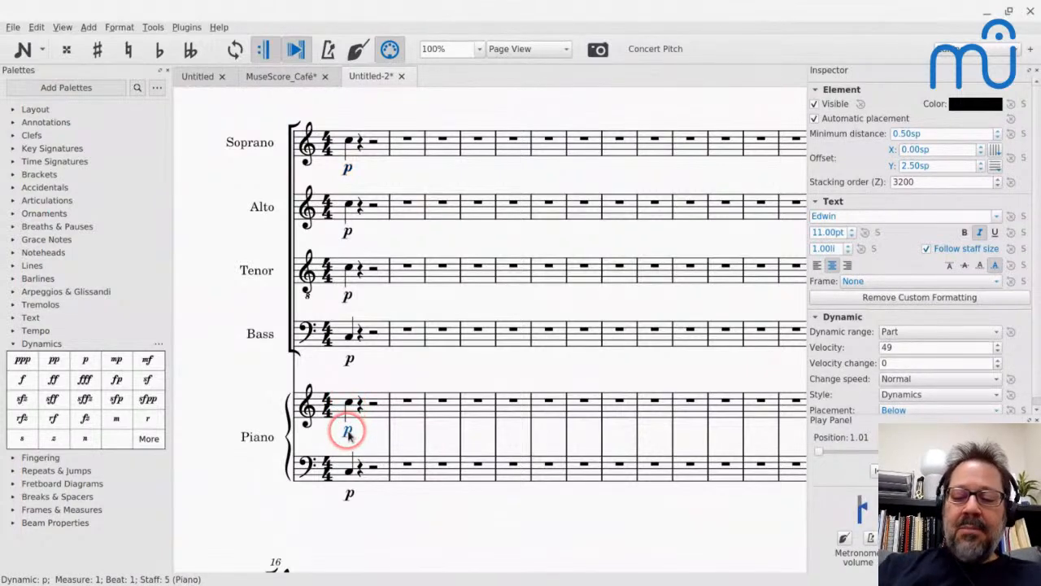
{"action": "key", "text": "BackSpace"}
{"action": "scroll", "coordinate": [348, 433], "scroll_direction": "down", "scroll_amount": 2}
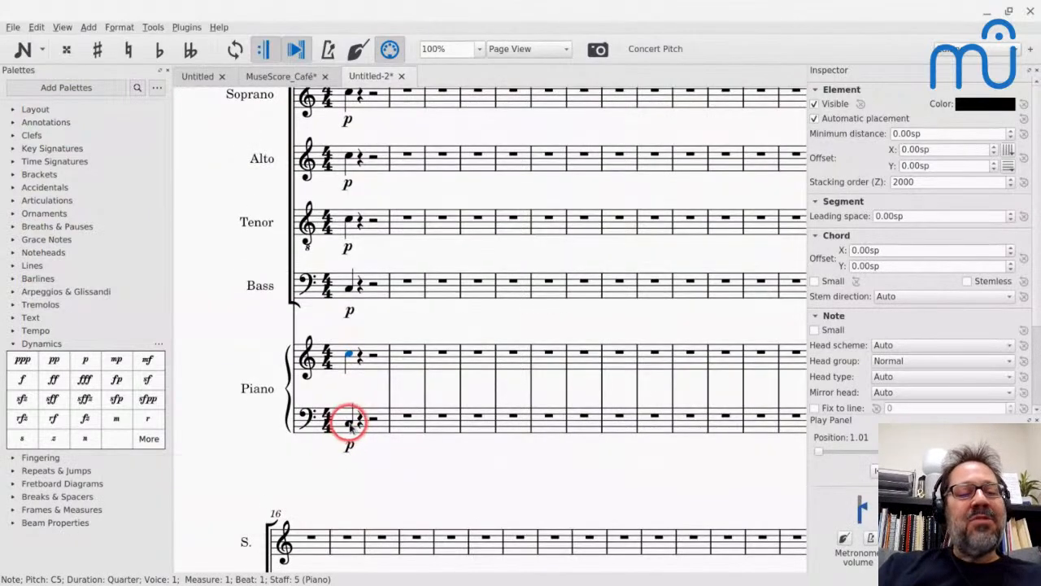
{"action": "scroll", "coordinate": [350, 431], "scroll_direction": "up", "scroll_amount": 2}
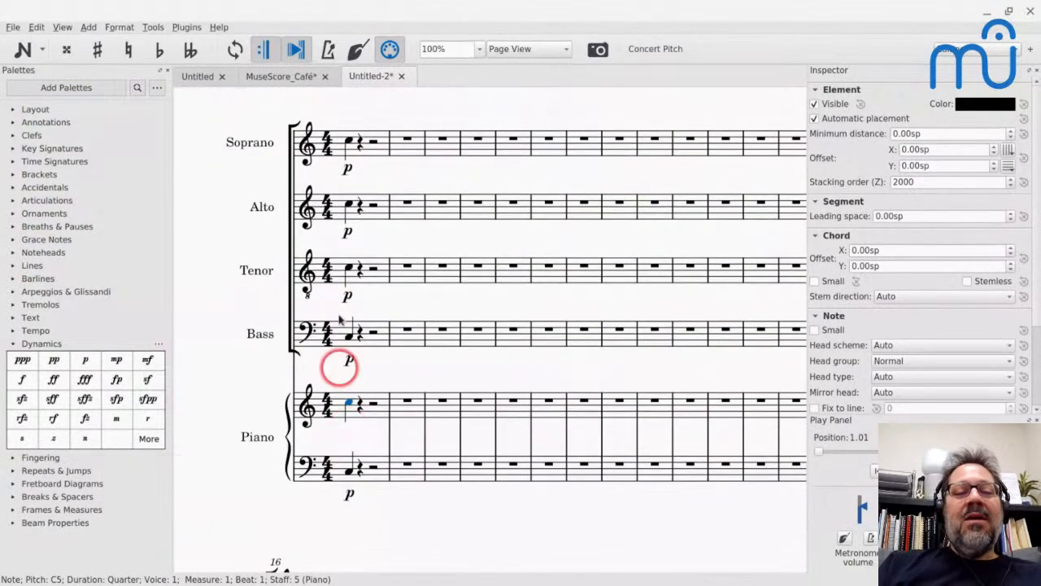
- Flip the lower piano staff's p dynamic above its staff and set the Above placement as the style for dynamics
{"action": "left_click", "coordinate": [350, 496]}
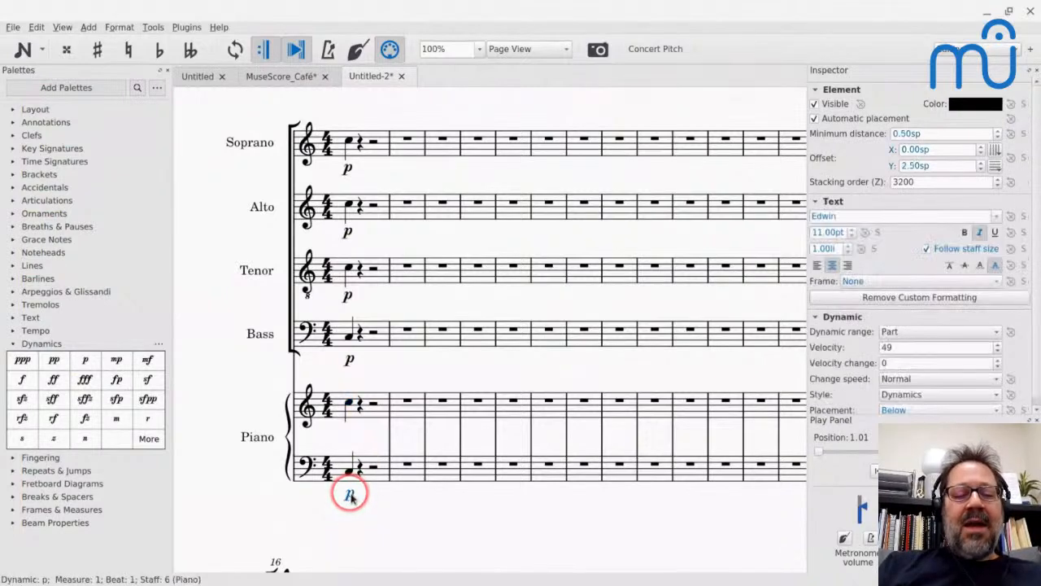
{"action": "key", "text": "x"}
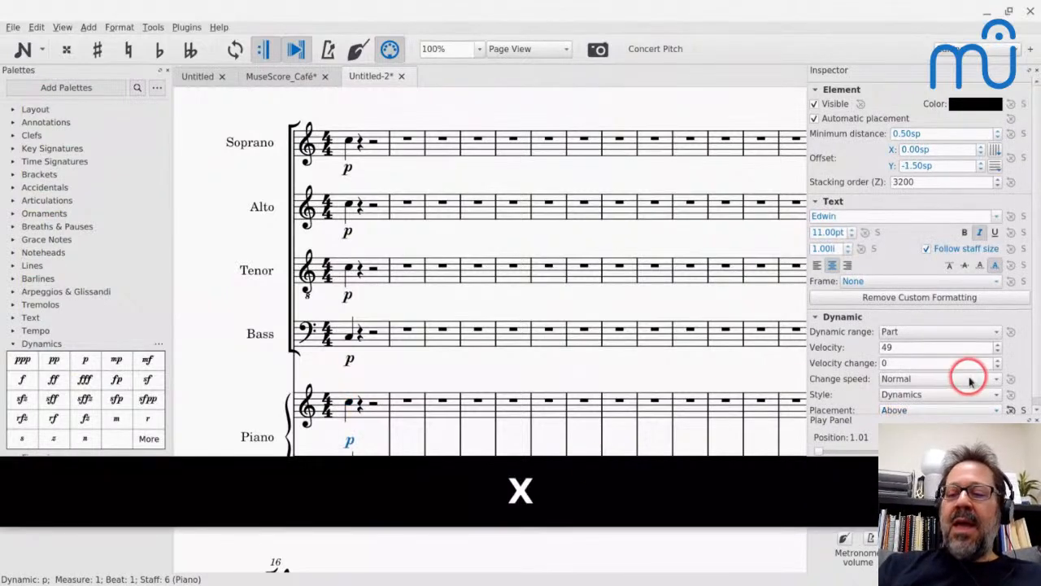
{"action": "left_click", "coordinate": [1026, 413]}
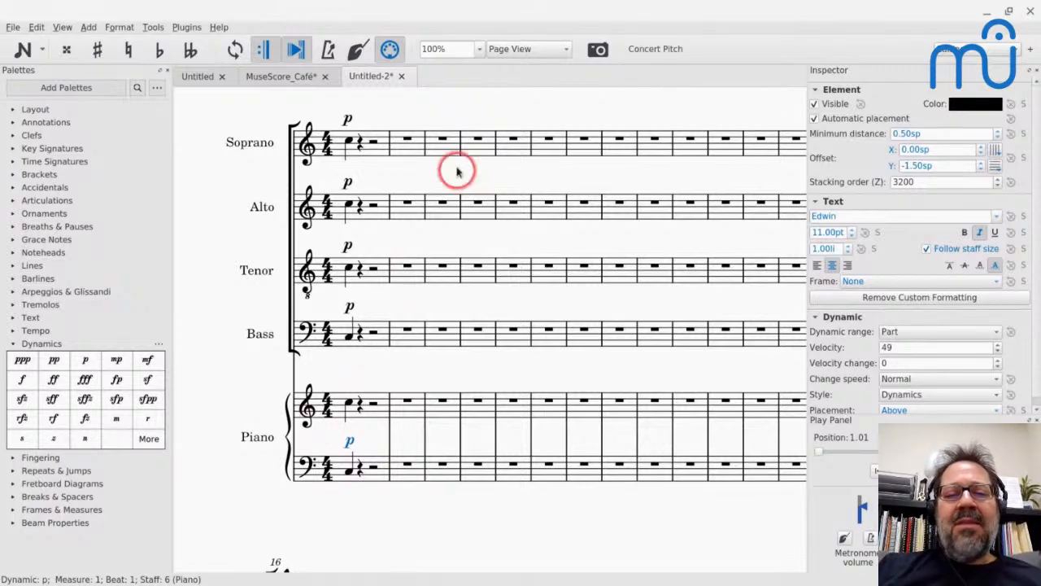
- Enter quarter notes C, D, E, F in measure 3 of the Soprano staff and a G on measure 4's first beat
{"action": "left_click", "coordinate": [440, 146]}
{"action": "key", "text": "n"}
{"action": "key", "text": "c"}
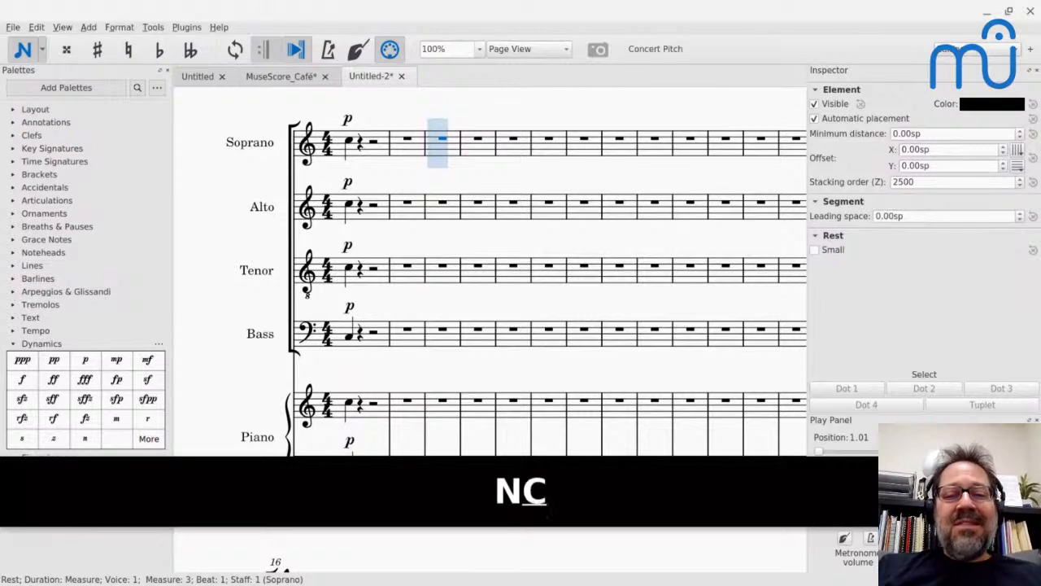
{"action": "key", "text": "d"}
{"action": "key", "text": "e"}
{"action": "key", "text": "f"}
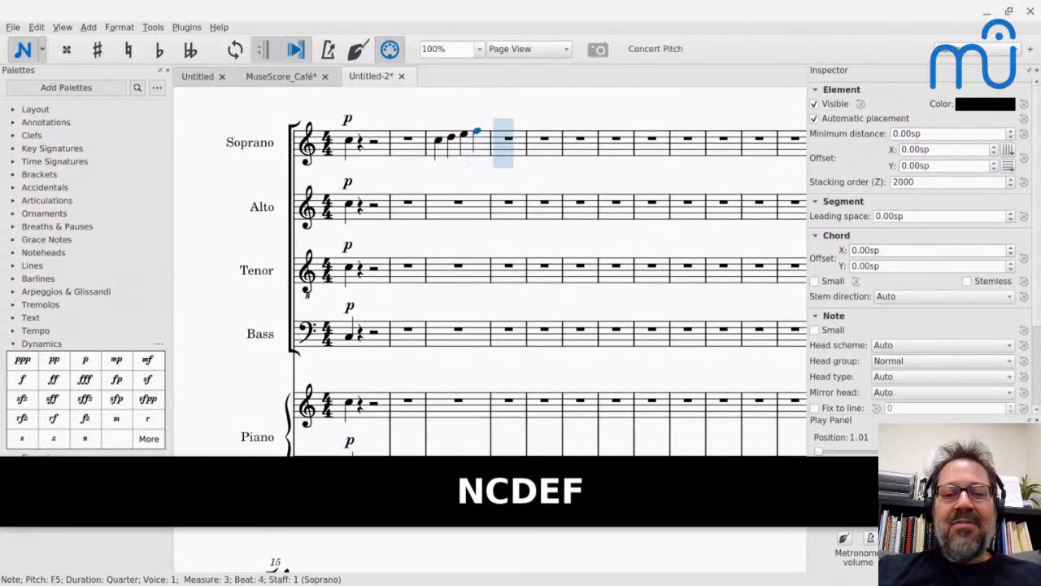
{"action": "key", "text": "g"}
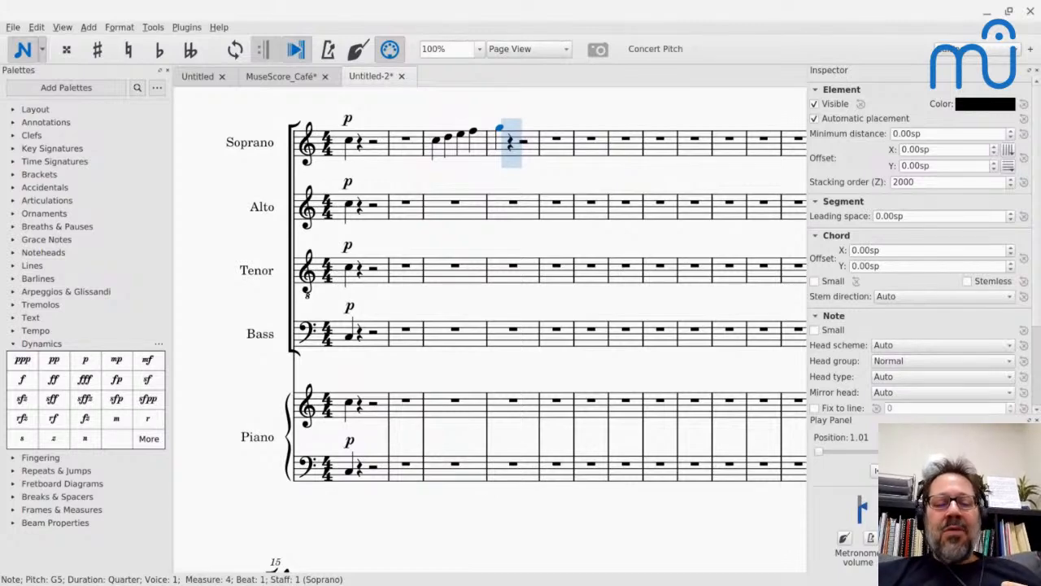
- Continue the Soprano melody from measure 4's second beat with an eighth, a quarter and a half-note F, plus a half-note G in measure 5
{"action": "key", "text": "4"}
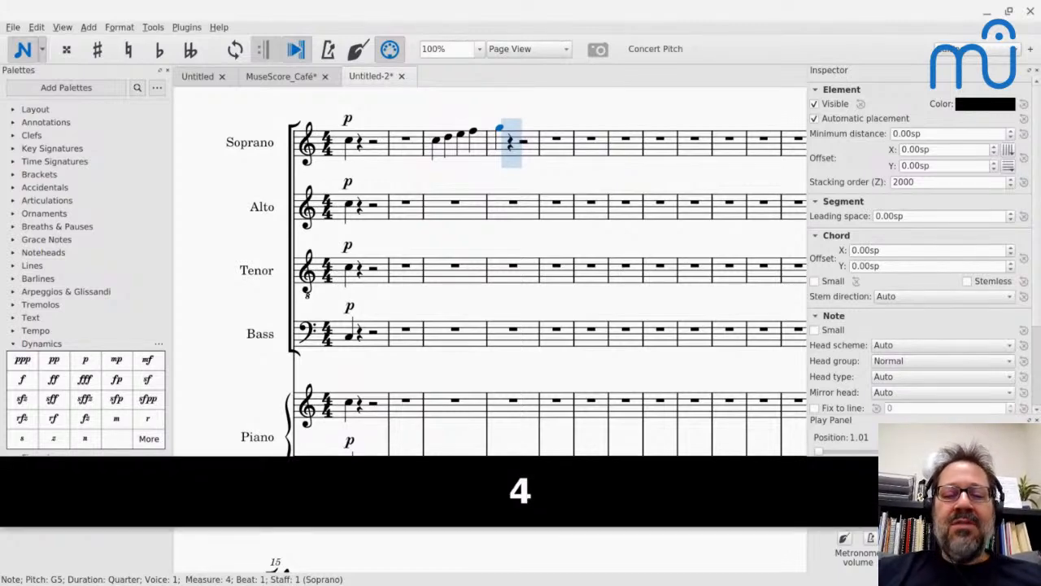
{"action": "key", "text": "f"}
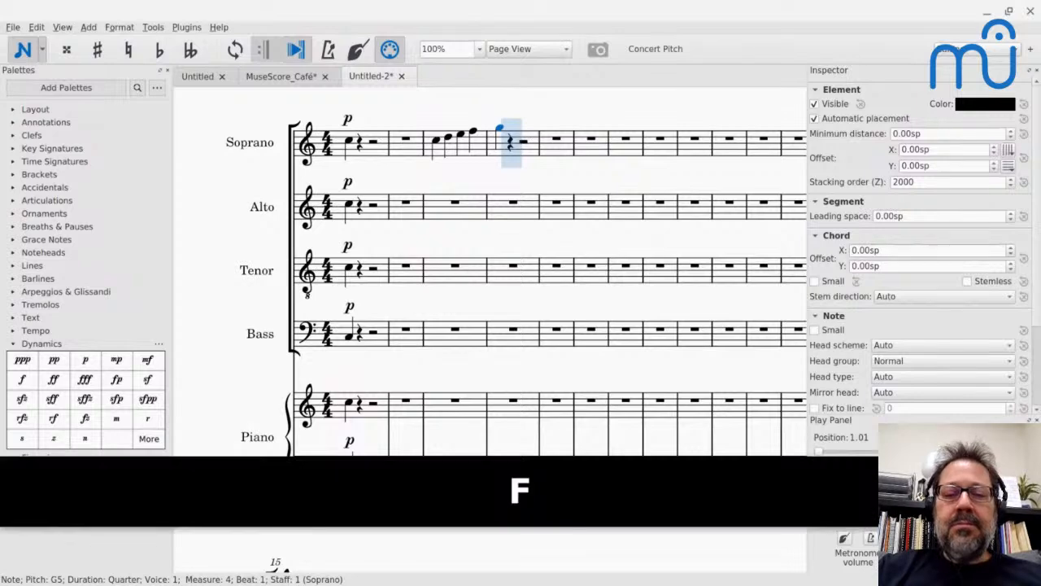
{"action": "key", "text": "5"}
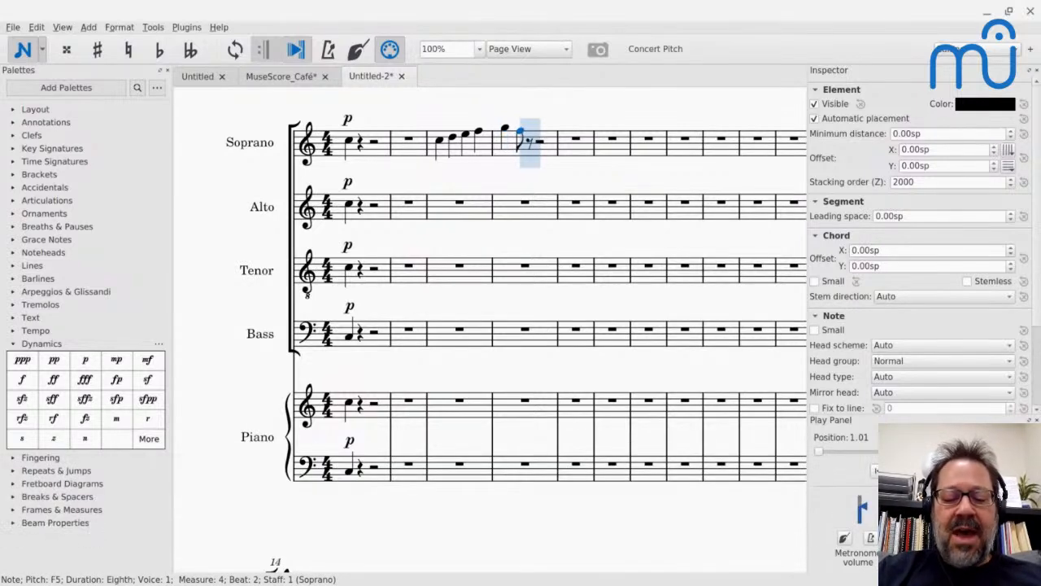
{"action": "key", "text": "f"}
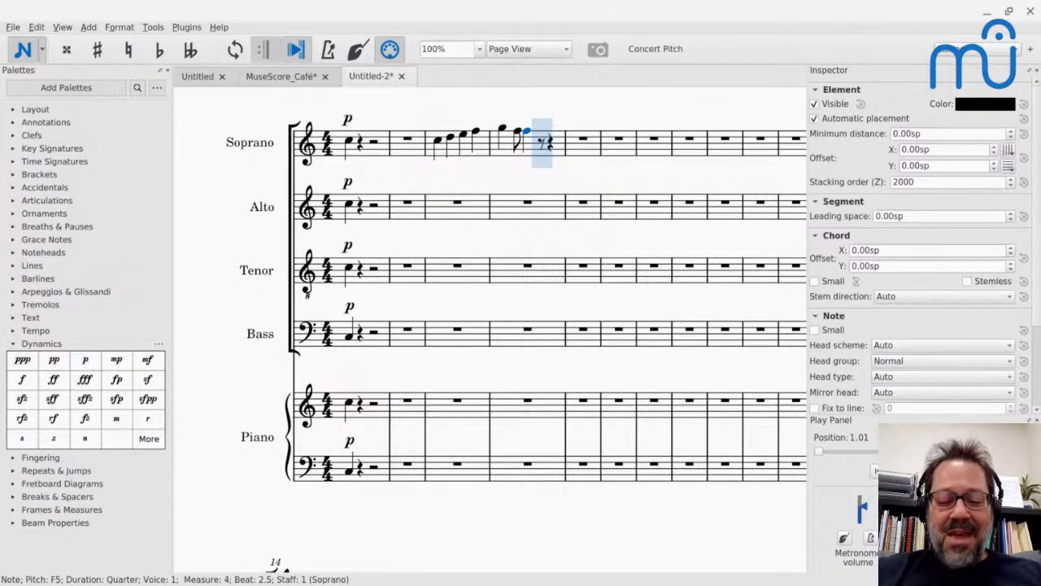
{"action": "key", "text": "6"}
{"action": "key", "text": "f"}
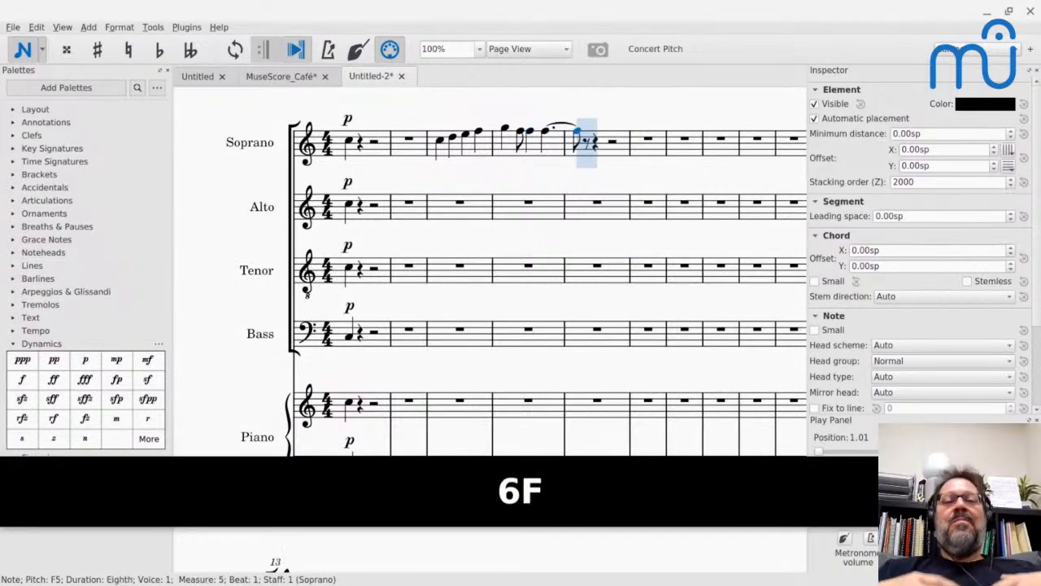
{"action": "key", "text": "Right"}
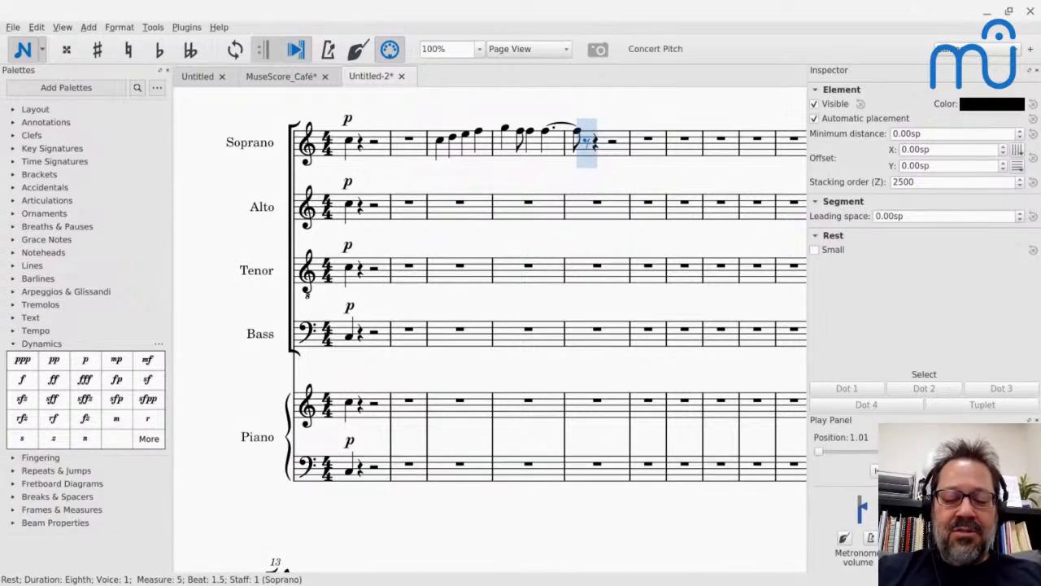
{"action": "key", "text": "6"}
{"action": "key", "text": "g"}
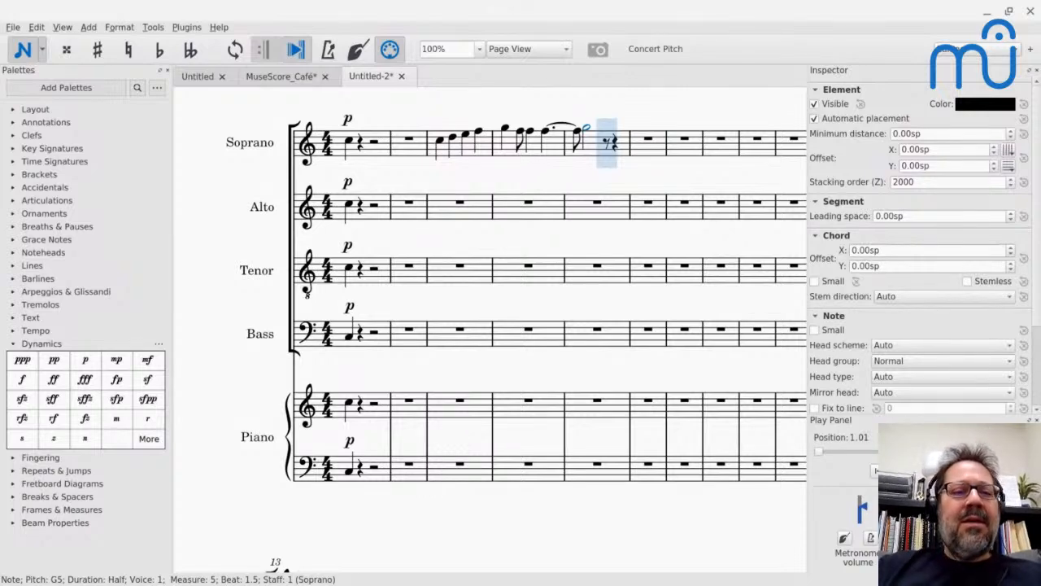
{"action": "key", "text": "Escape"}
{"action": "left_click", "coordinate": [63, 28]}
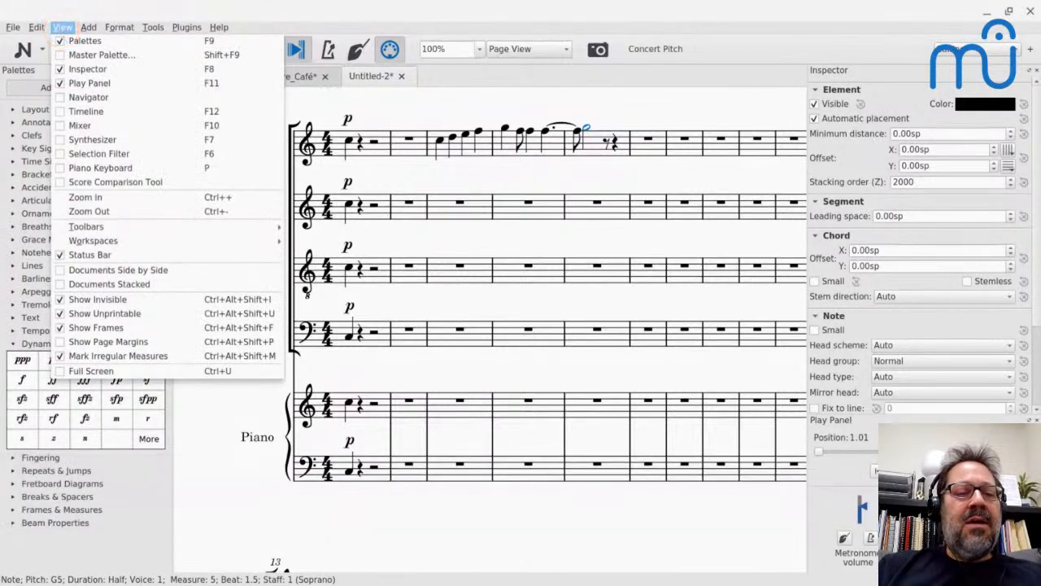
{"action": "left_click", "coordinate": [65, 27]}
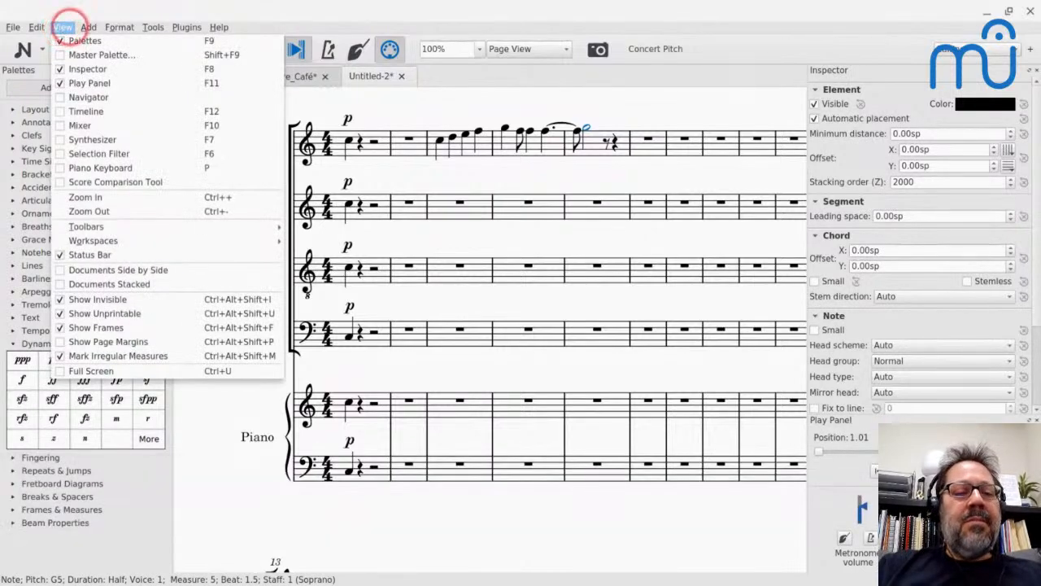
{"action": "left_click", "coordinate": [122, 26]}
{"action": "left_click", "coordinate": [149, 27]}
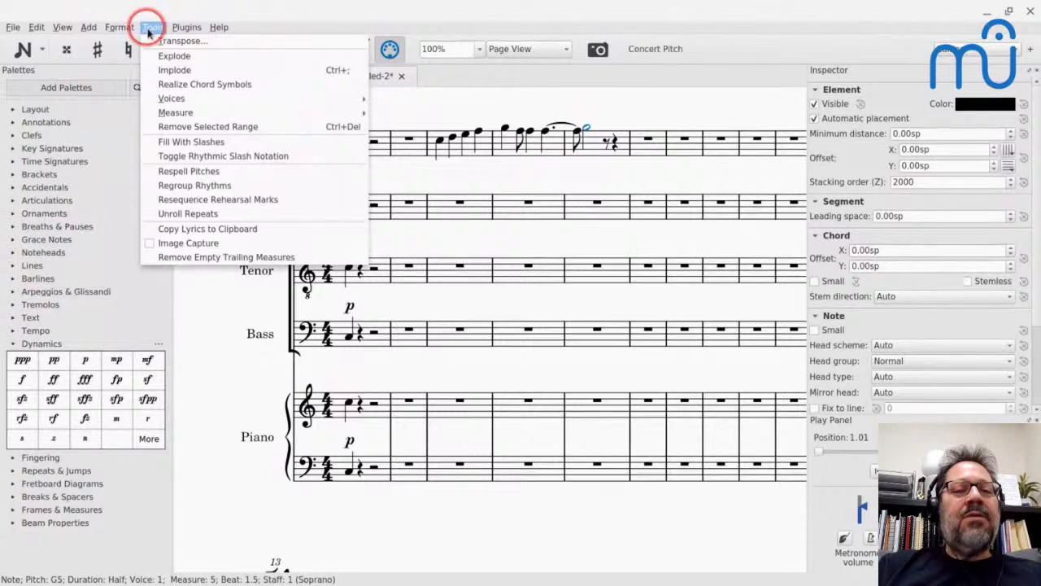
{"action": "left_click", "coordinate": [184, 28]}
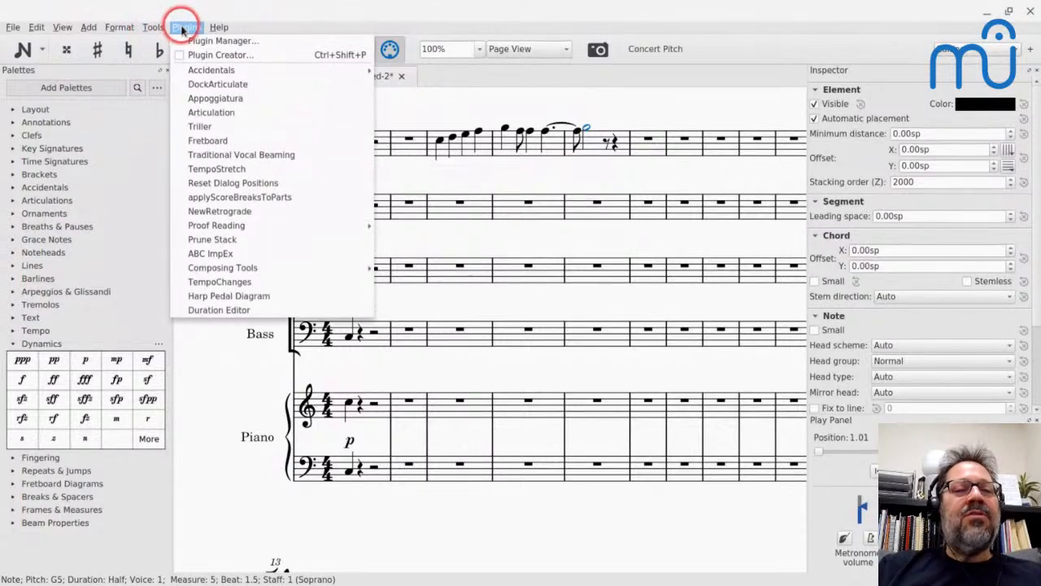
{"action": "left_click", "coordinate": [14, 28]}
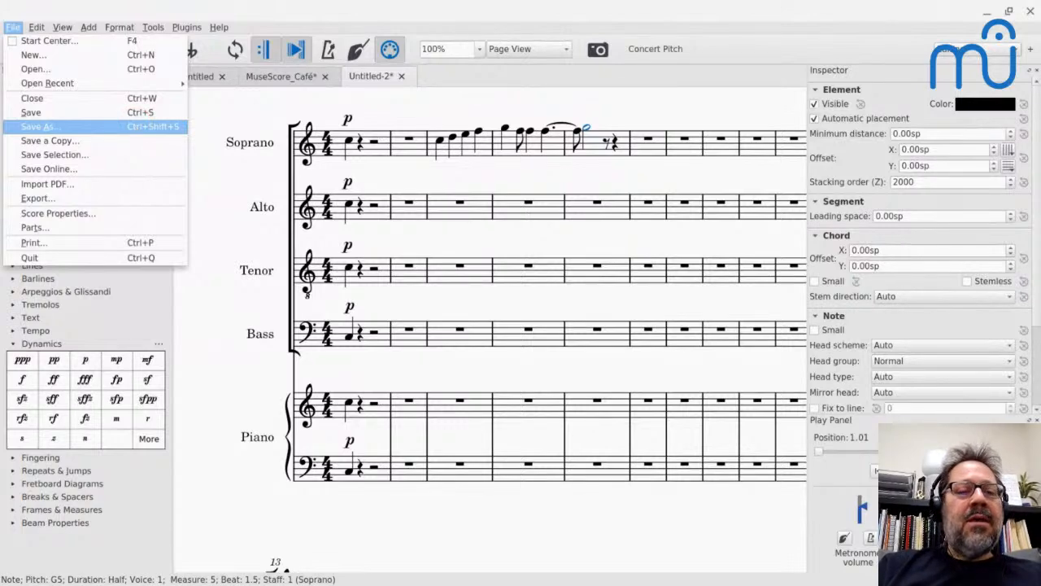
{"action": "mouse_move", "coordinate": [153, 26]}
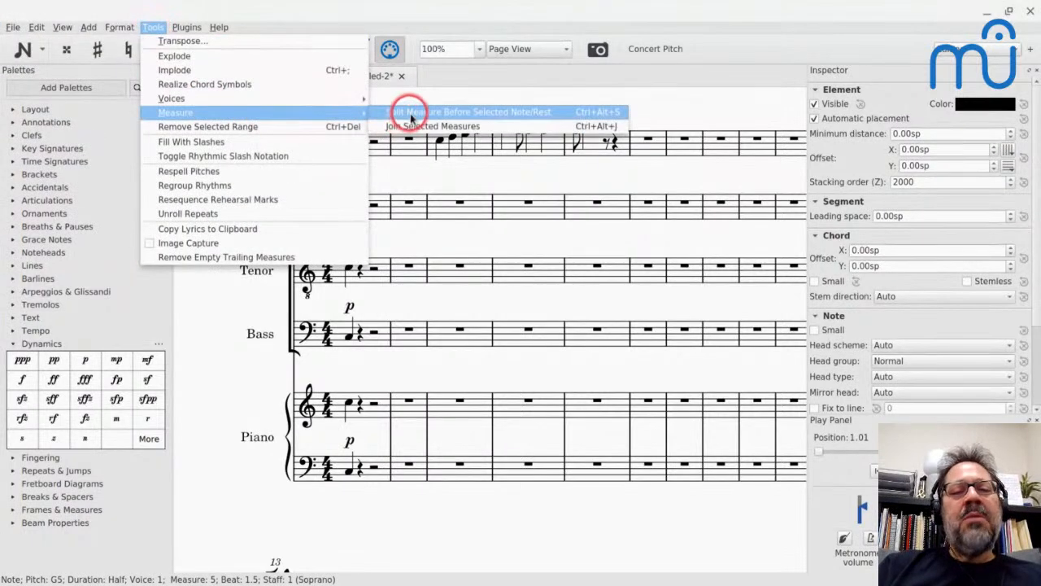
{"action": "left_click", "coordinate": [661, 112]}
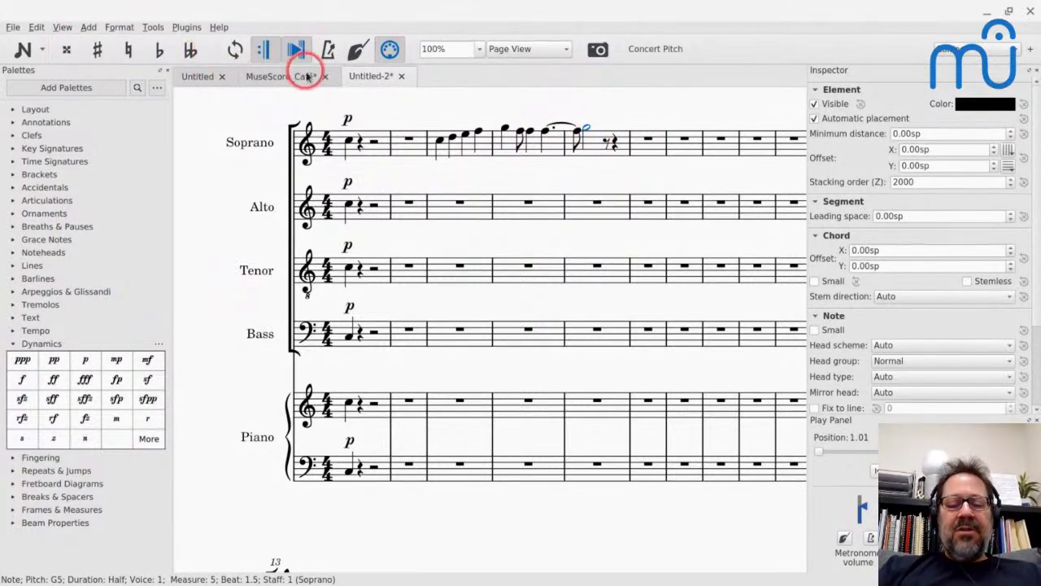
- Enter a dotted quarter F at the start of measure 3 in the Alto staff and leave note input
{"action": "left_click", "coordinate": [434, 213]}
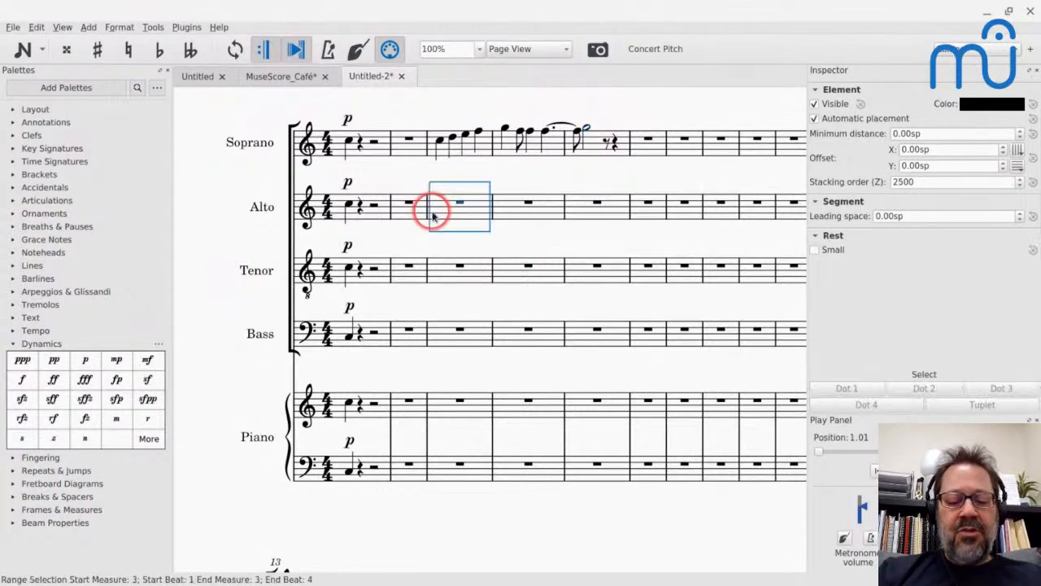
{"action": "key", "text": "n"}
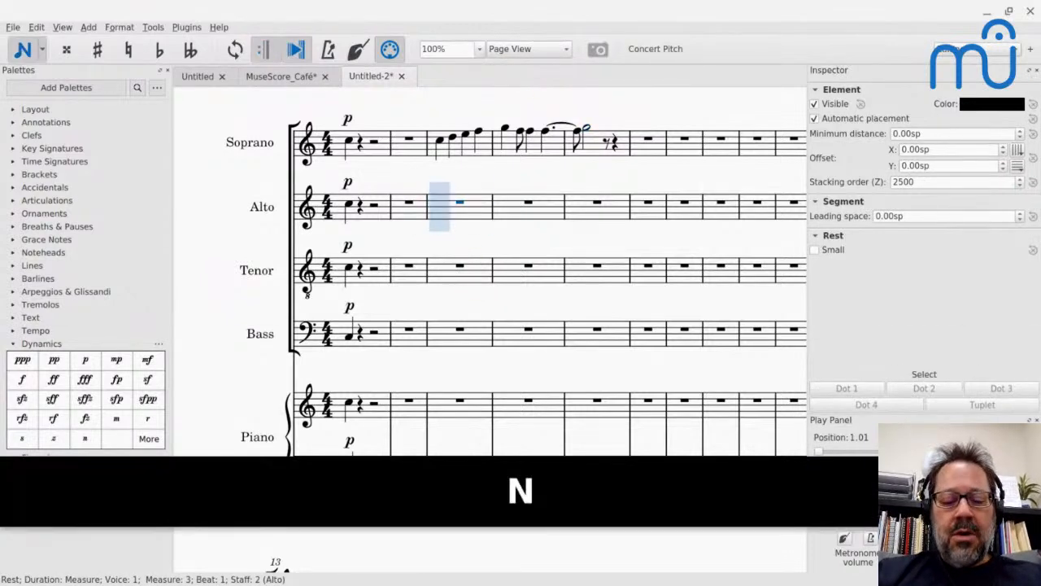
{"action": "key", "text": "5"}
{"action": "key", "text": "period"}
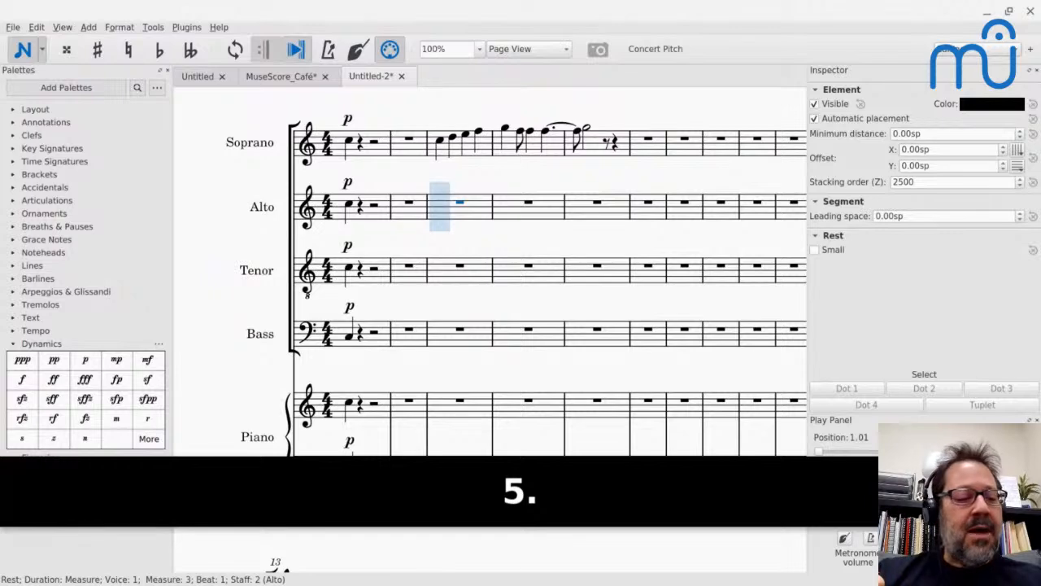
{"action": "key", "text": "f"}
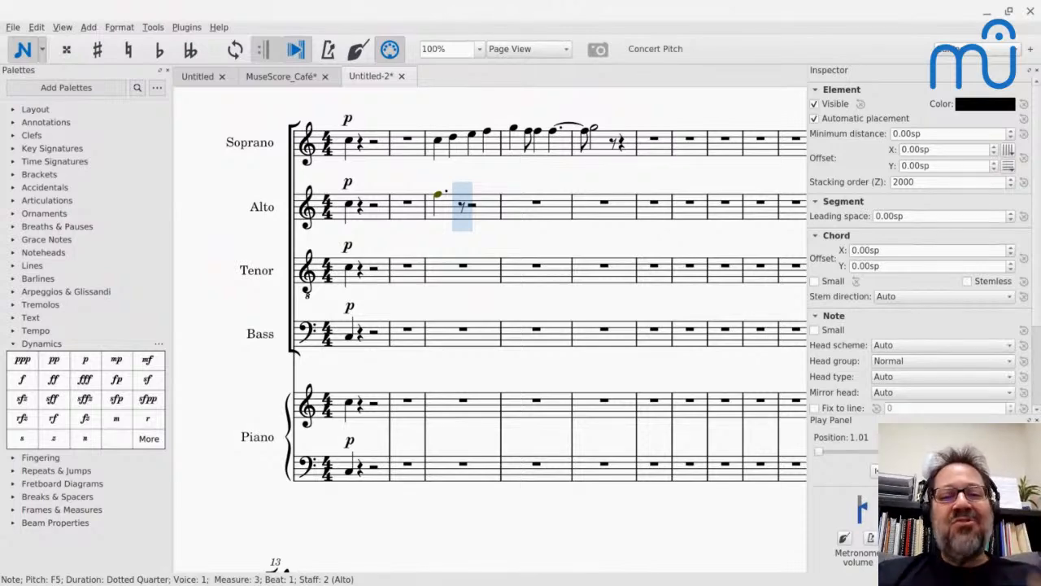
{"action": "key", "text": "Escape"}
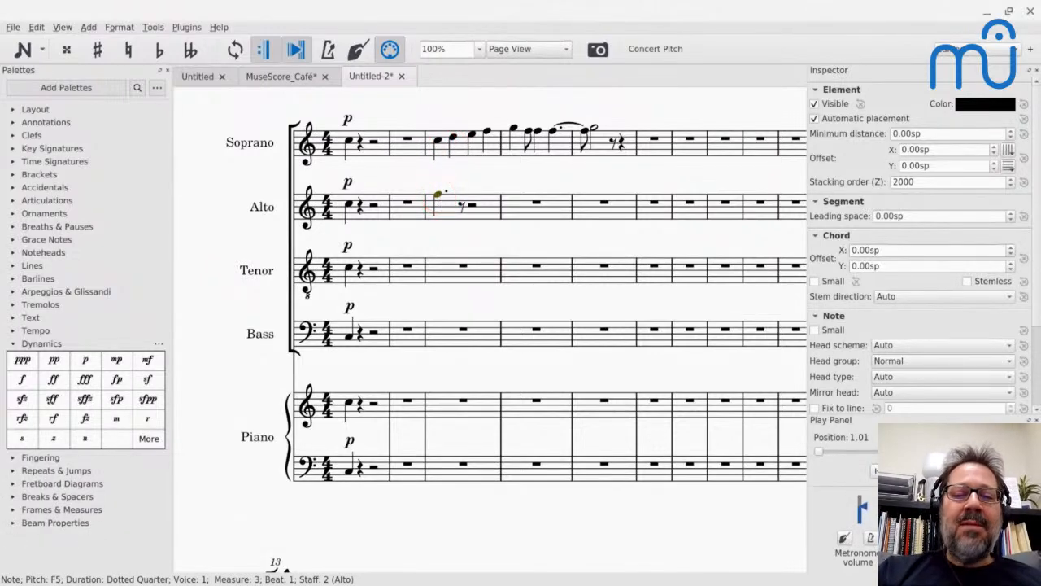
- Cycle the Alto's dotted quarter in measure 3 through its enharmonic spellings, ending on E-sharp
{"action": "key", "text": "j"}
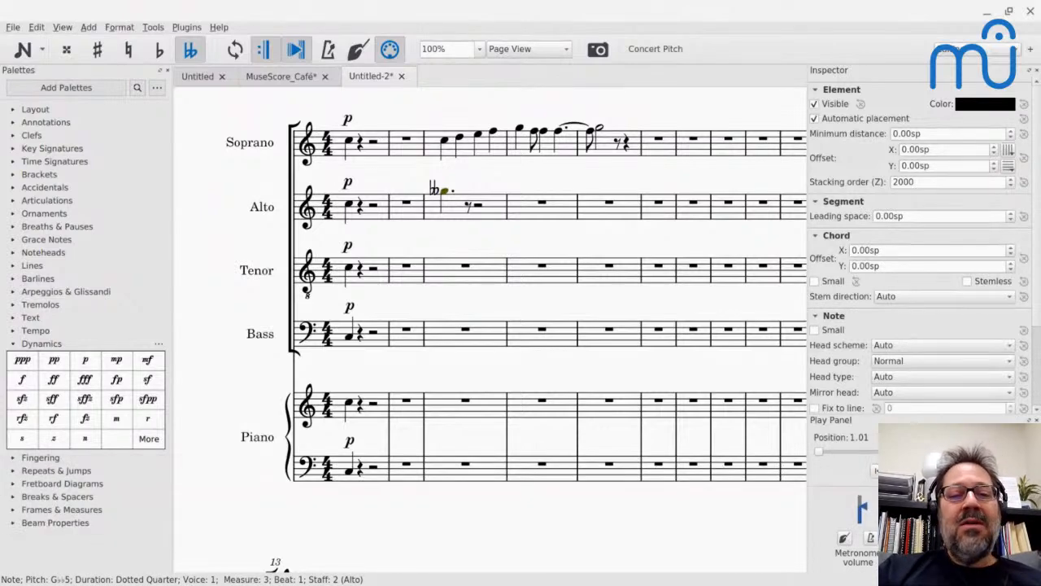
{"action": "key", "text": "j"}
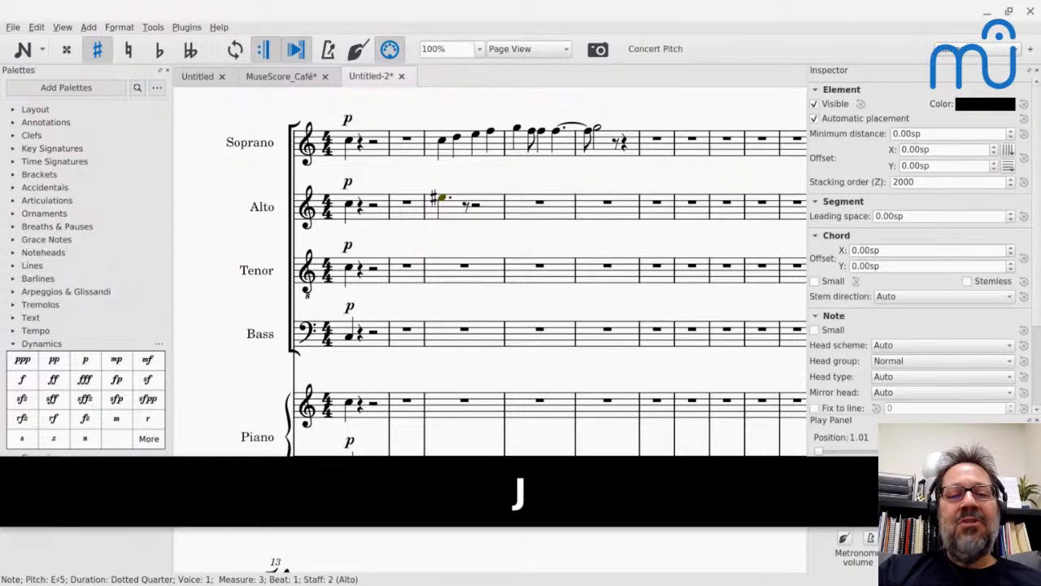
{"action": "key", "text": "j"}
{"action": "key", "text": "j"}
{"action": "key", "text": "j"}
{"action": "key", "text": "j"}
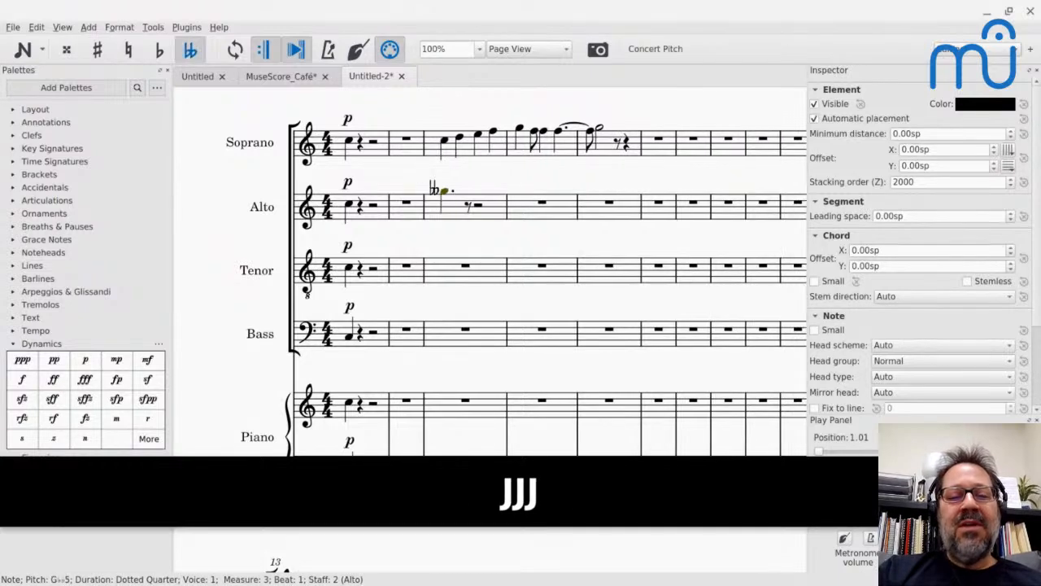
{"action": "key", "text": "j"}
{"action": "key", "text": "j"}
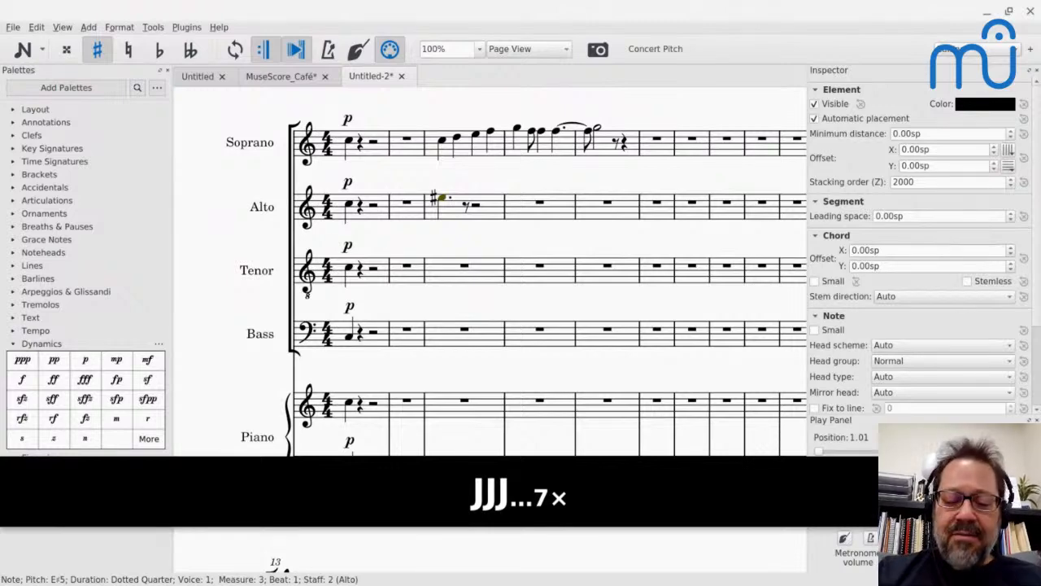
{"action": "key", "text": "j"}
{"action": "key", "text": "j"}
{"action": "key", "text": "j"}
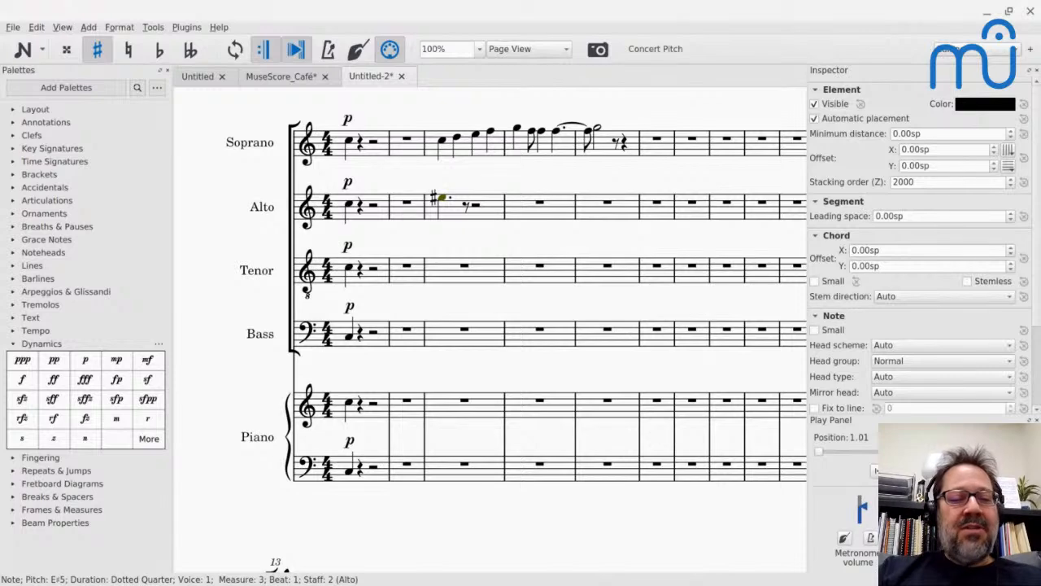
- Start note input in the Alto staff's measure 4 and switch the input accidental between flat and sharp, ending on natural
{"action": "left_click", "coordinate": [37, 26]}
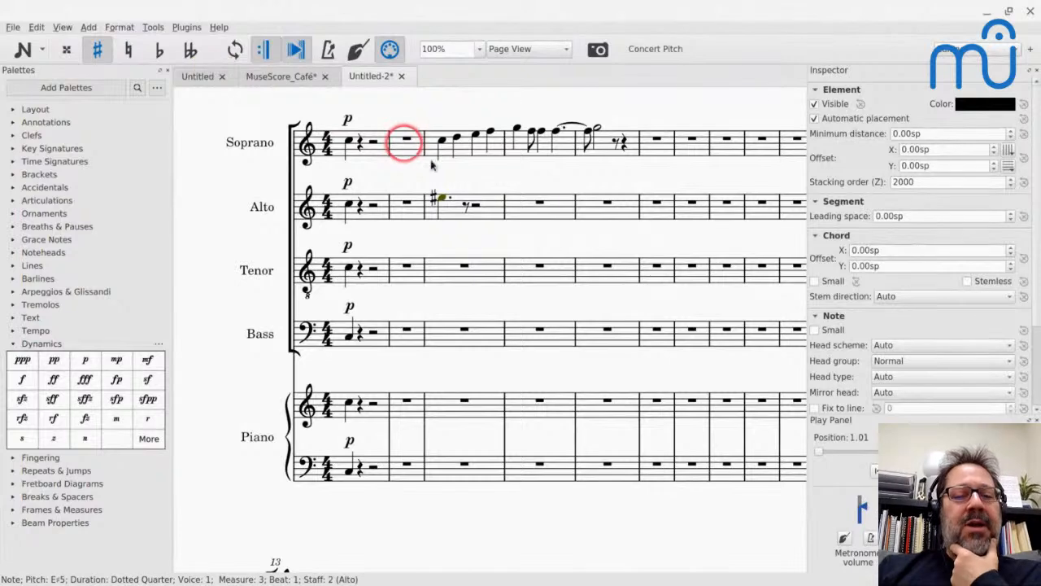
{"action": "left_click", "coordinate": [539, 205]}
{"action": "key", "text": "n"}
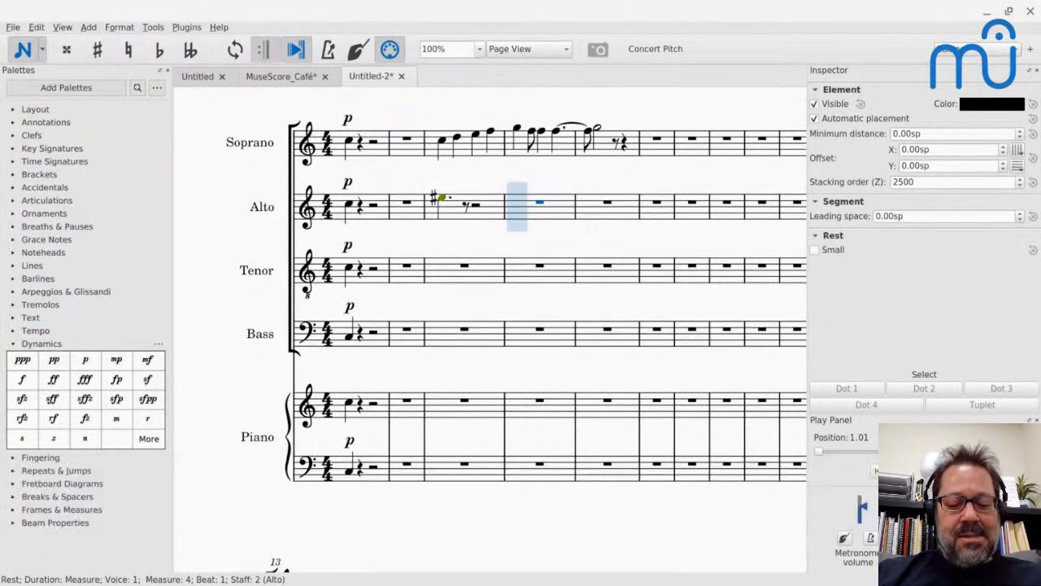
{"action": "key", "text": "ctrl+shift+bracketleft"}
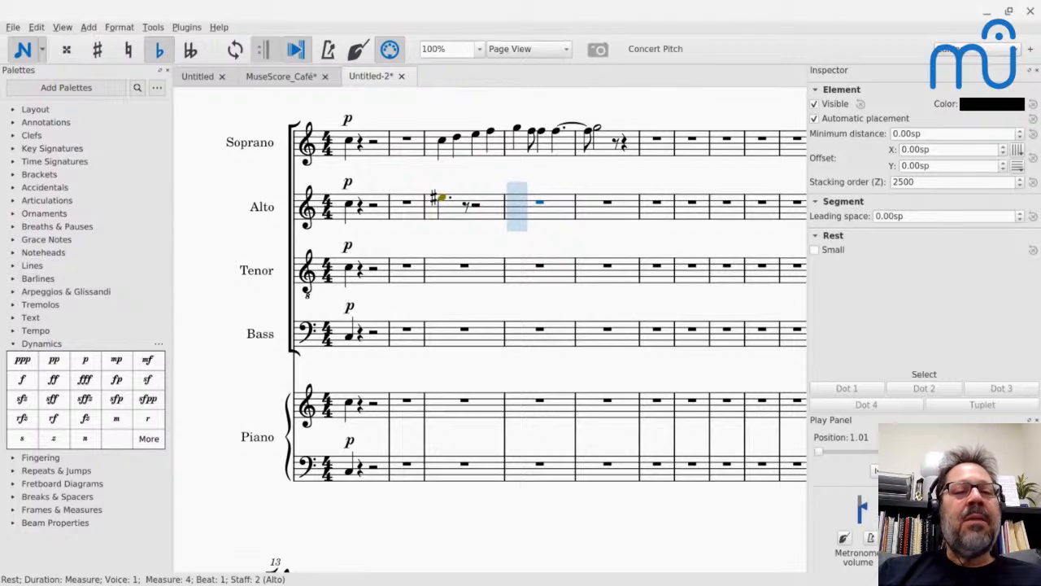
{"action": "key", "text": "ctrl+shift+bracketright"}
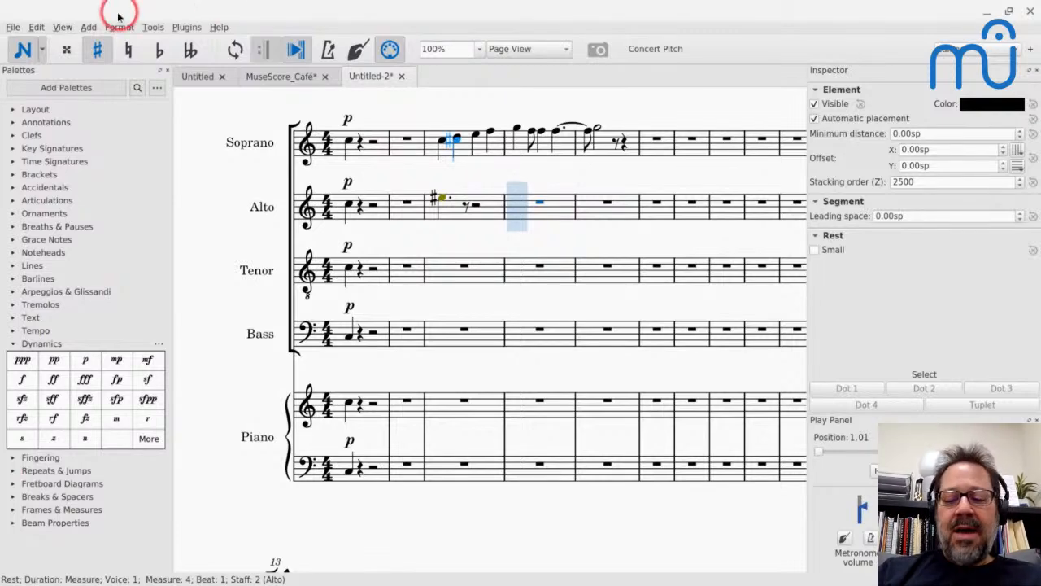
{"action": "key", "text": "ctrl+shift+bracketleft"}
{"action": "key", "text": "ctrl+shift+bracketright"}
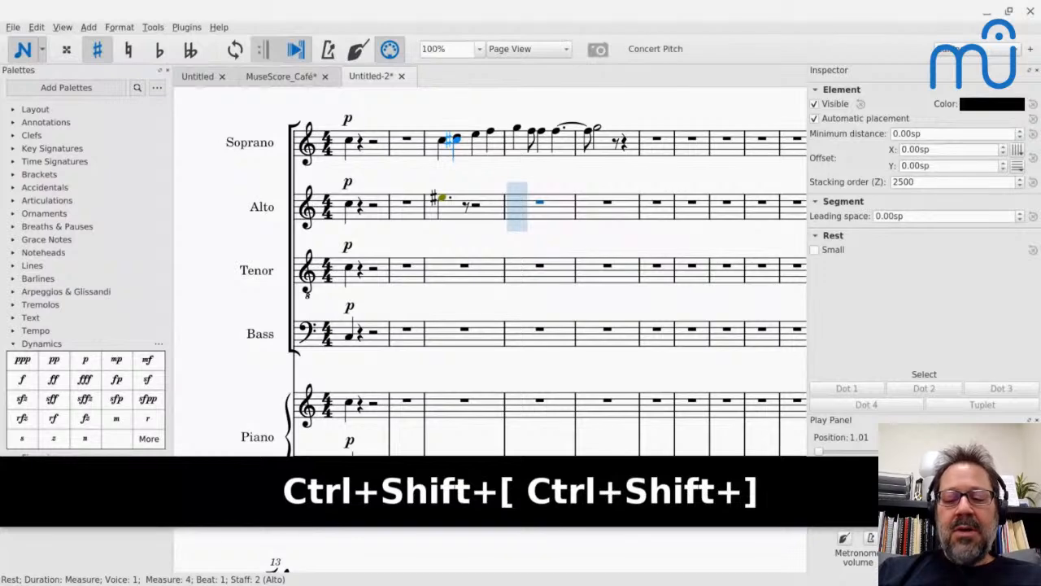
{"action": "key", "text": "ctrl+shift+backslash"}
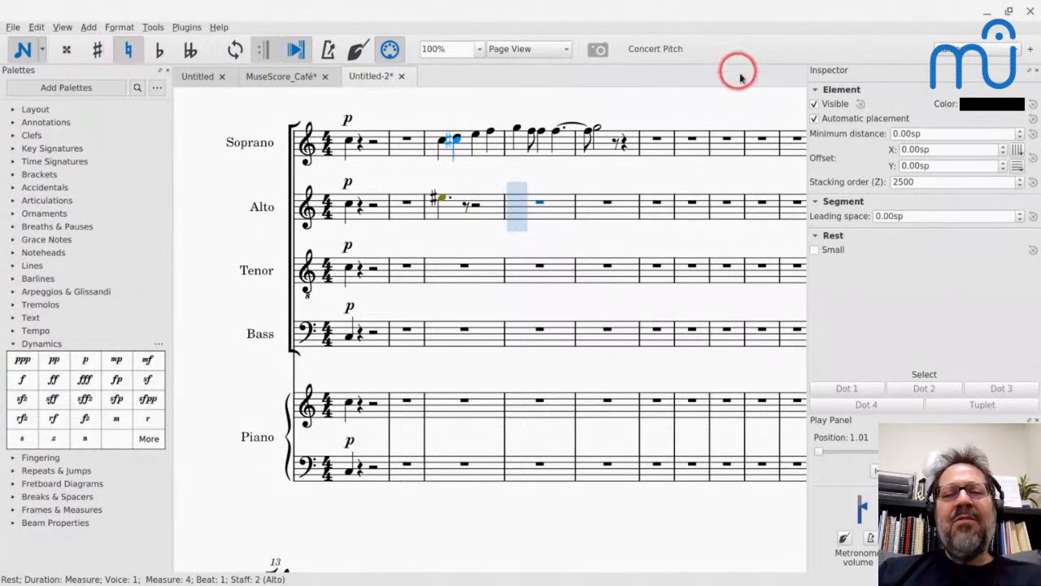
- Check the toolbar and workspace view options, and leave note input mode in the Alto staff
{"action": "left_click", "coordinate": [63, 34]}
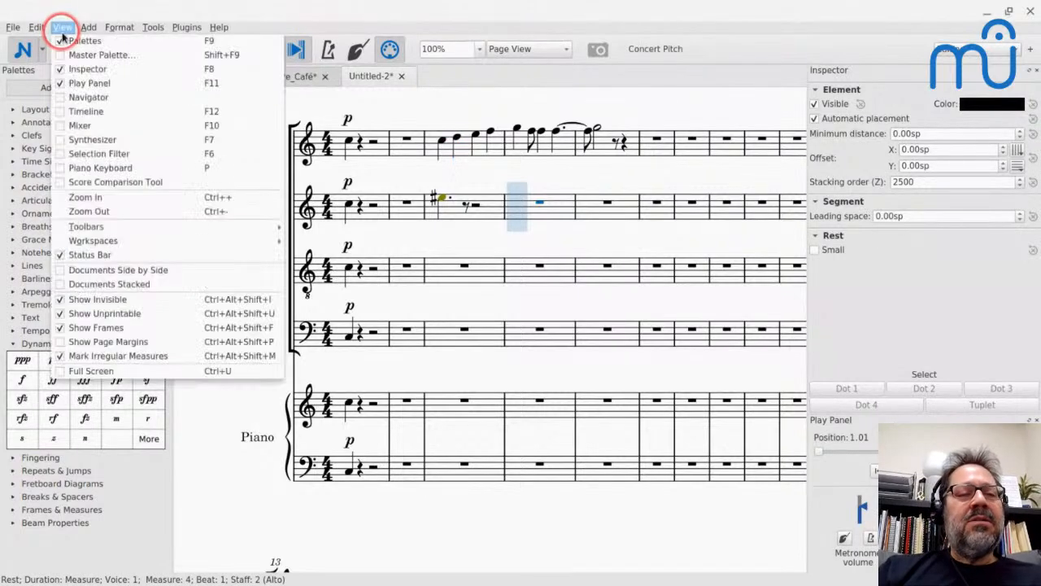
{"action": "mouse_move", "coordinate": [80, 246]}
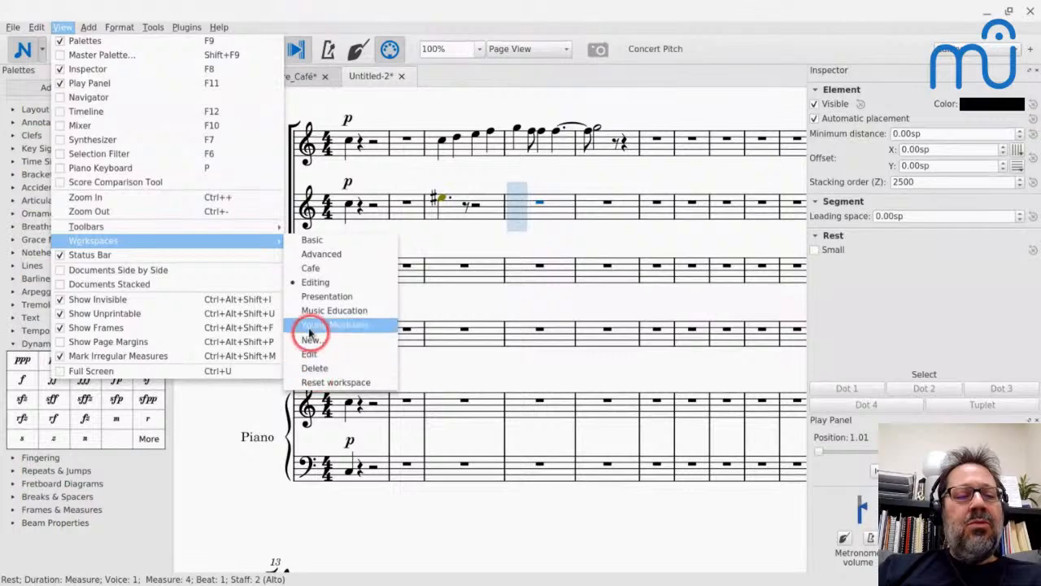
{"action": "mouse_move", "coordinate": [182, 224]}
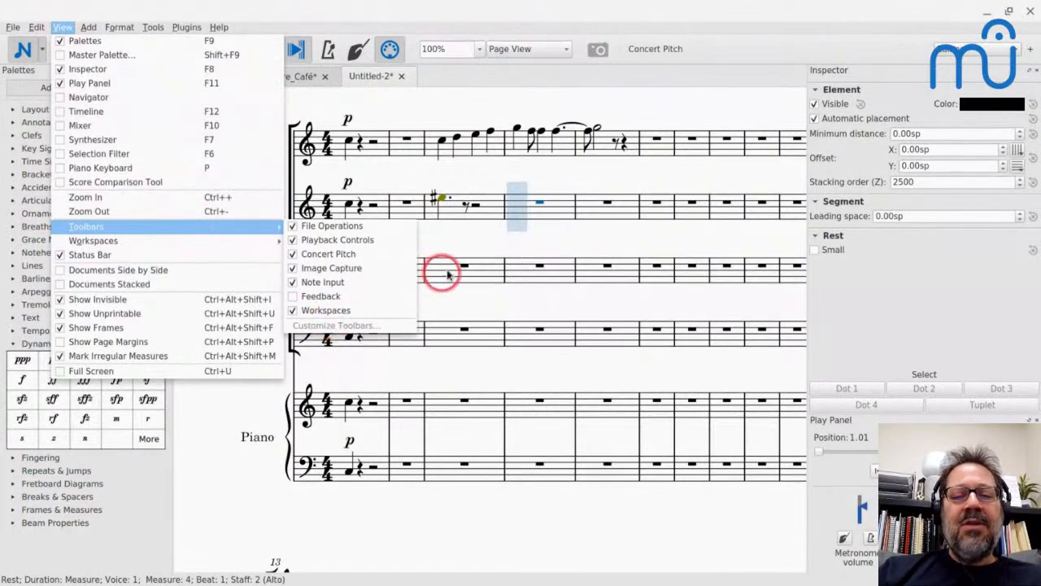
{"action": "key", "text": "Escape"}
{"action": "key", "text": "Escape"}
{"action": "key", "text": "Escape"}
{"action": "left_click", "coordinate": [418, 204]}
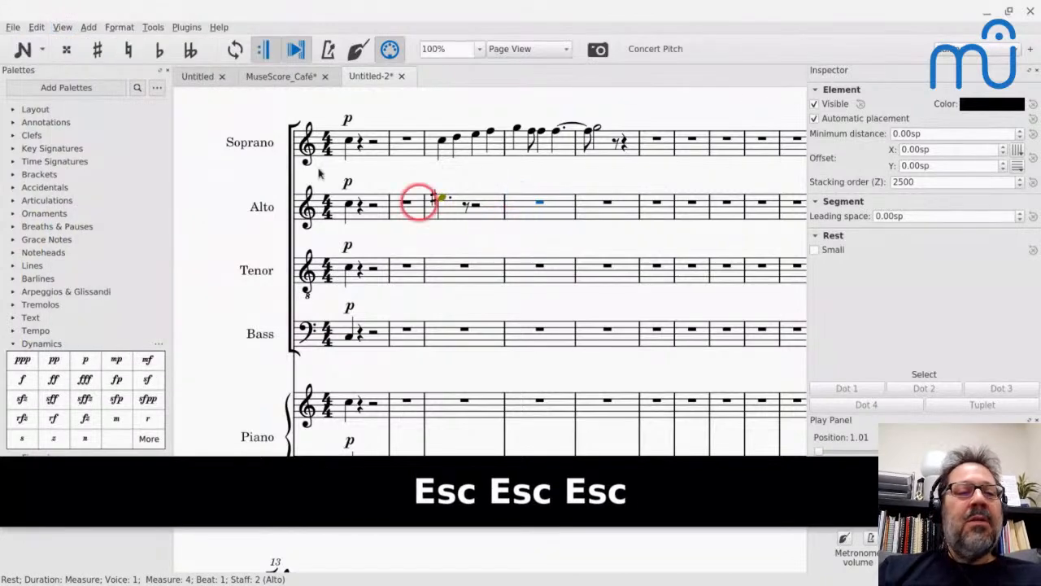
- Open toolbar customization for the Editing workspace and move the double flat ahead of all other accidentals in the Note Input toolbar
{"action": "left_click", "coordinate": [63, 27]}
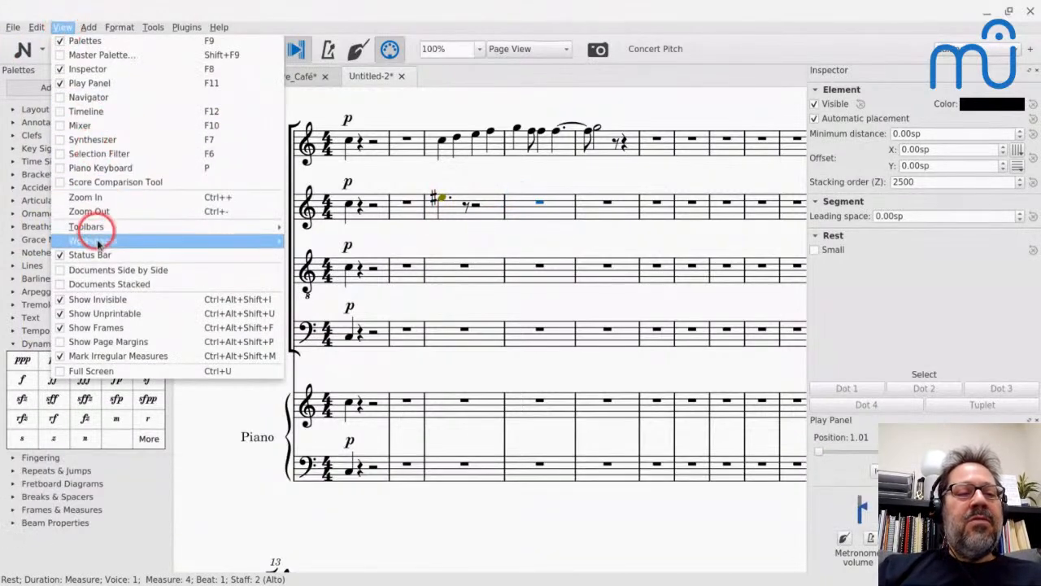
{"action": "mouse_move", "coordinate": [91, 226]}
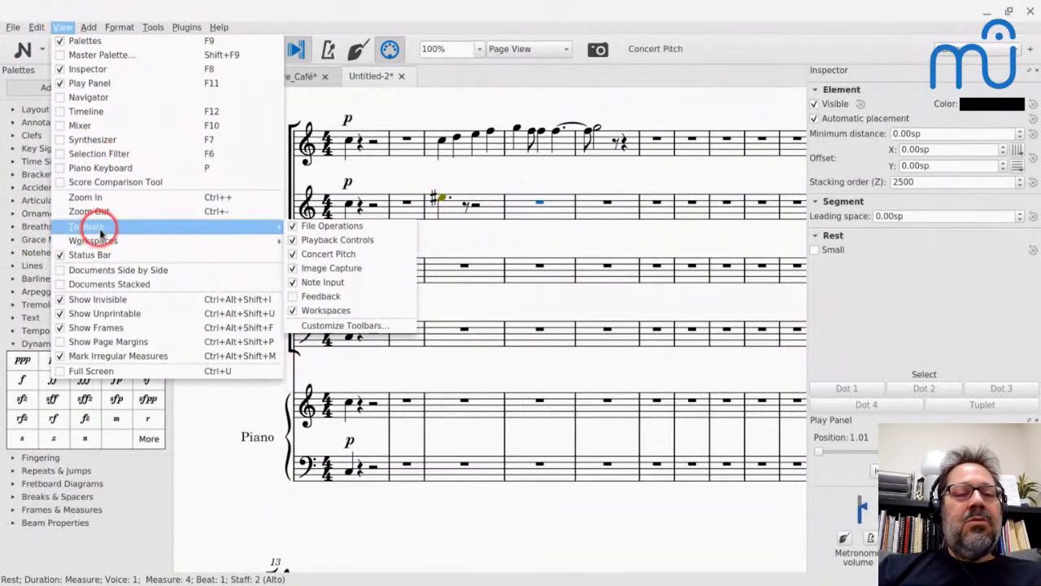
{"action": "left_click", "coordinate": [348, 326]}
{"action": "left_click", "coordinate": [466, 327]}
{"action": "left_click", "coordinate": [458, 298]}
{"action": "left_click", "coordinate": [454, 300]}
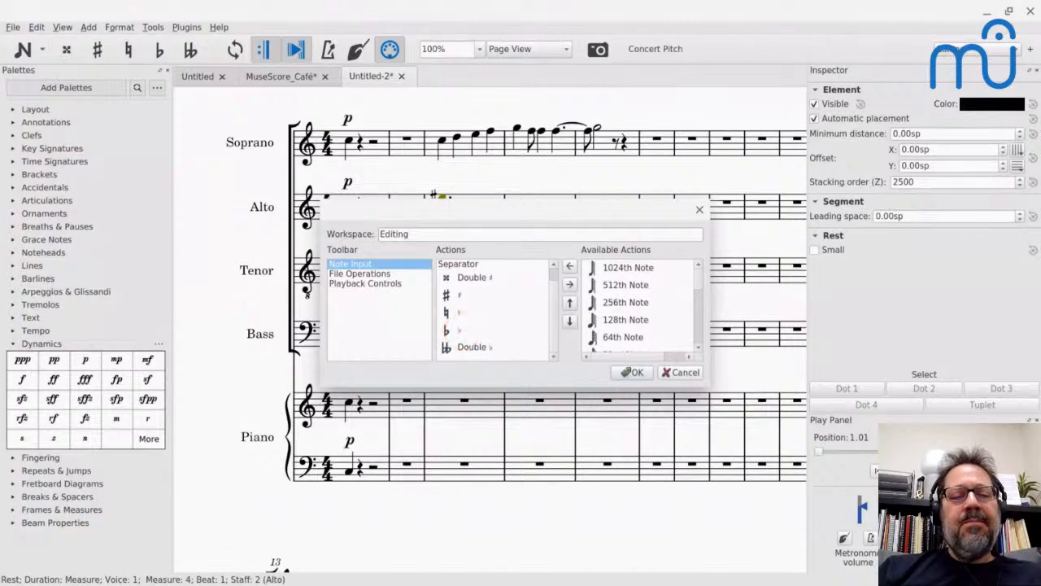
{"action": "left_click", "coordinate": [467, 348]}
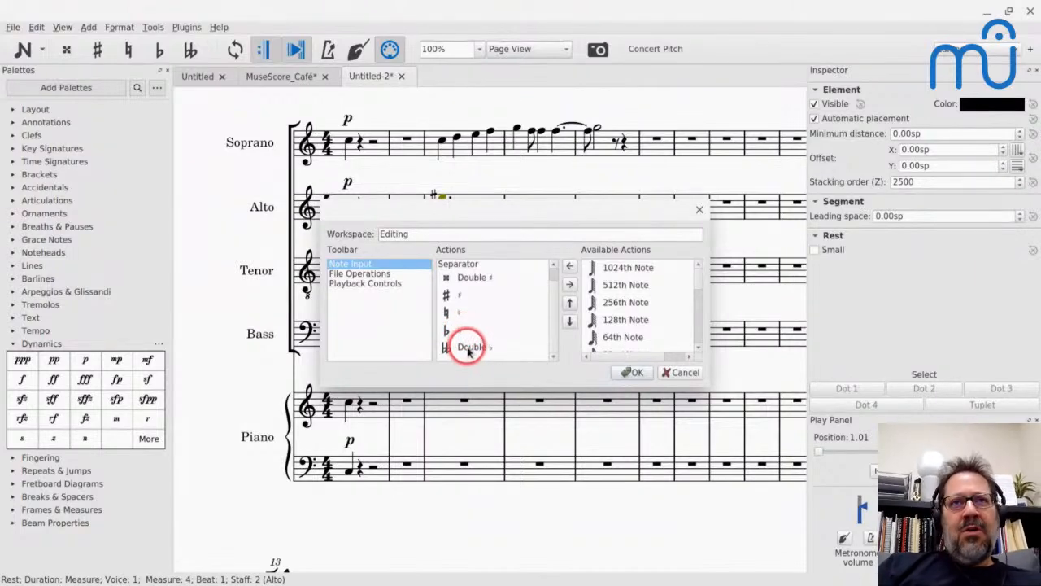
{"action": "left_click", "coordinate": [469, 352]}
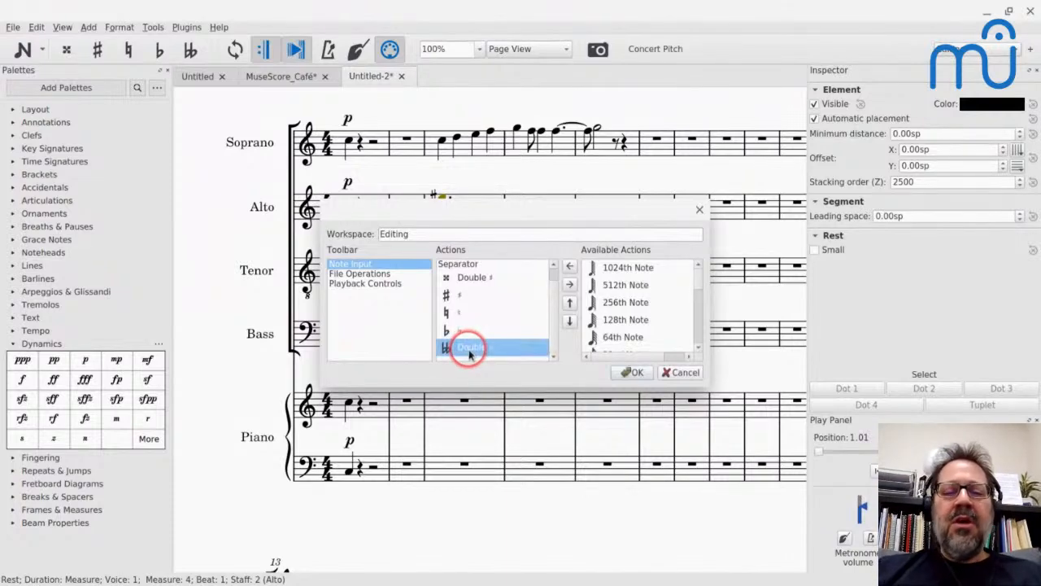
{"action": "left_click", "coordinate": [570, 303]}
{"action": "left_click", "coordinate": [570, 304]}
{"action": "left_click", "coordinate": [570, 303]}
{"action": "left_click", "coordinate": [570, 304]}
- Move the flat directly after the double flat in the Note Input toolbar's action order
{"action": "left_click", "coordinate": [451, 358]}
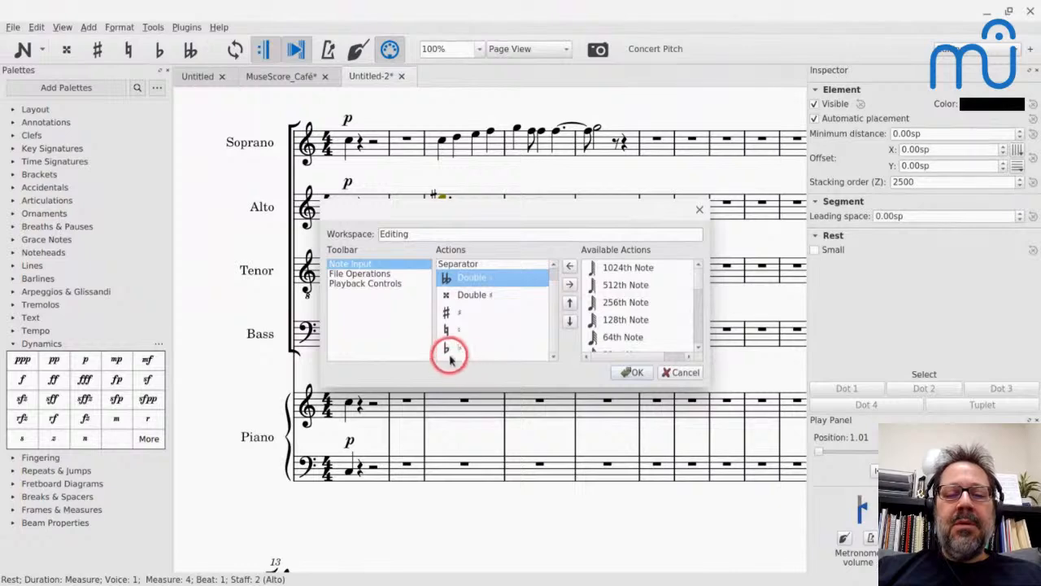
{"action": "left_click", "coordinate": [570, 303]}
{"action": "left_click", "coordinate": [570, 304]}
{"action": "left_click", "coordinate": [570, 303]}
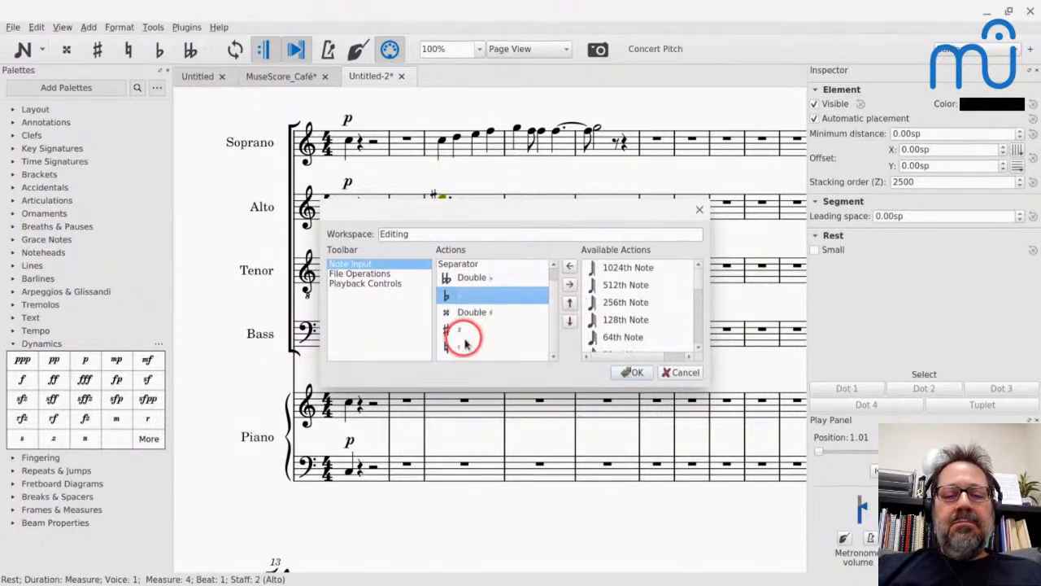
- Place the natural after the flat and the sharp before the double sharp, and apply the customized Note Input toolbar
{"action": "left_click", "coordinate": [466, 344]}
{"action": "left_click", "coordinate": [570, 304]}
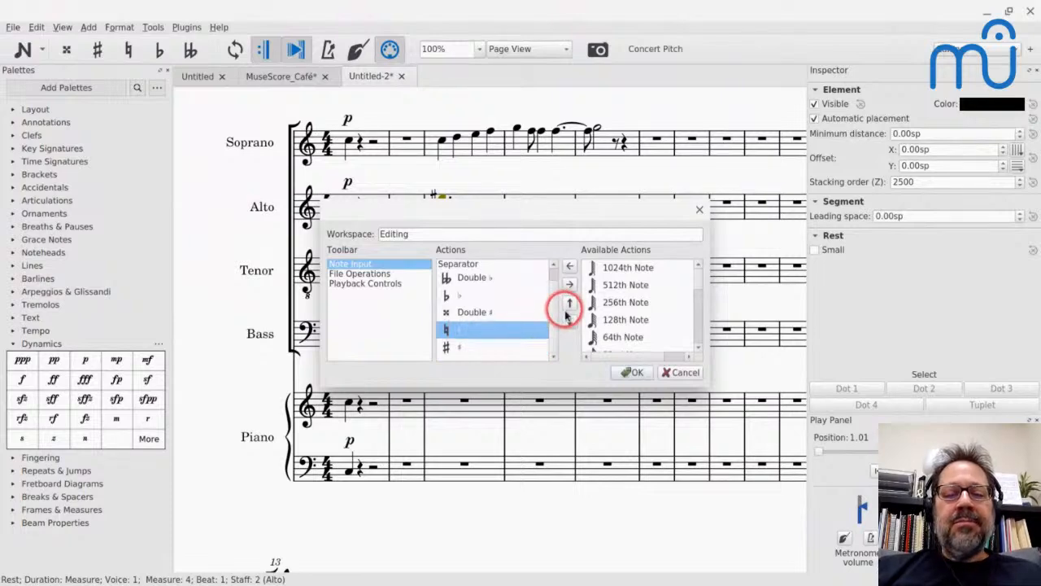
{"action": "left_click", "coordinate": [569, 304]}
{"action": "left_click", "coordinate": [503, 347]}
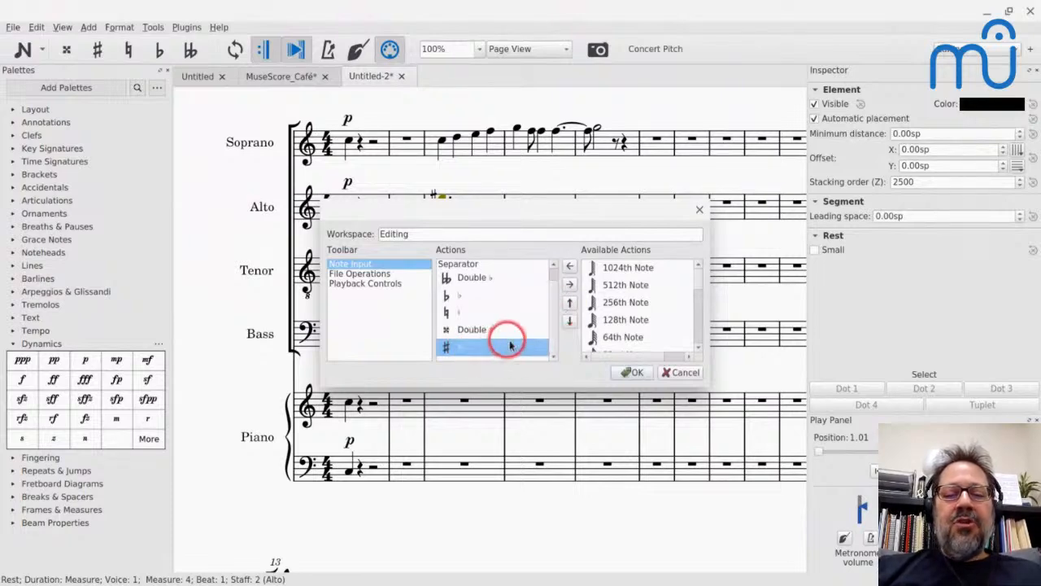
{"action": "left_click", "coordinate": [569, 304]}
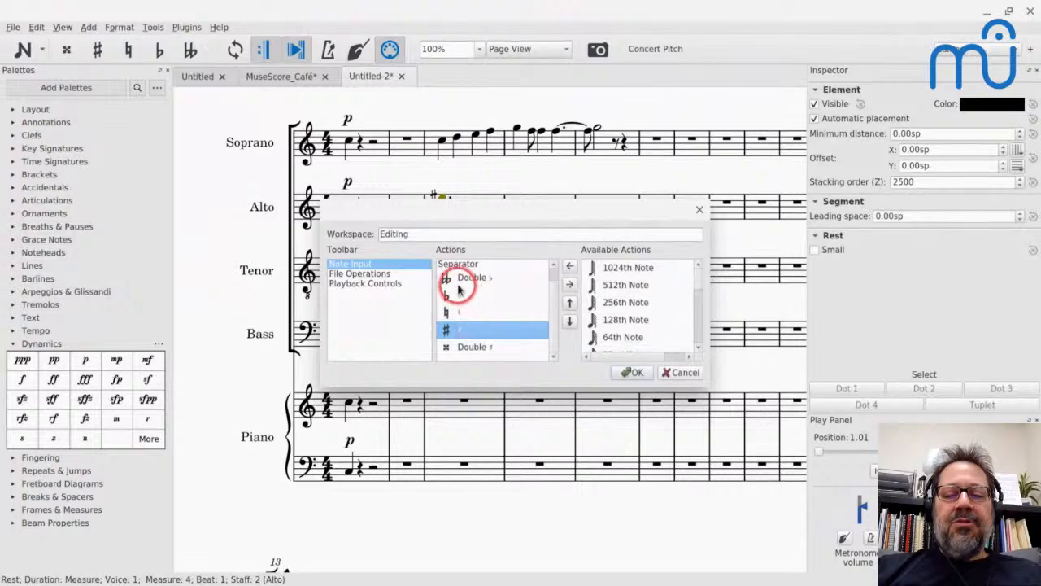
{"action": "left_click", "coordinate": [633, 371]}
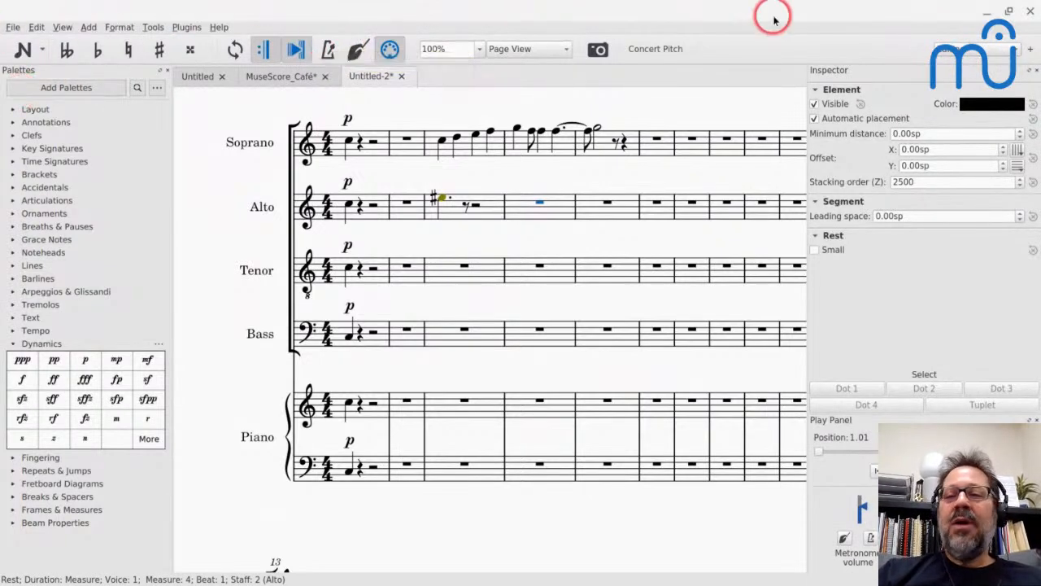
- Switch to the Advanced workspace to compare its toolbars, and return to the Editing workspace
{"action": "left_click", "coordinate": [973, 49]}
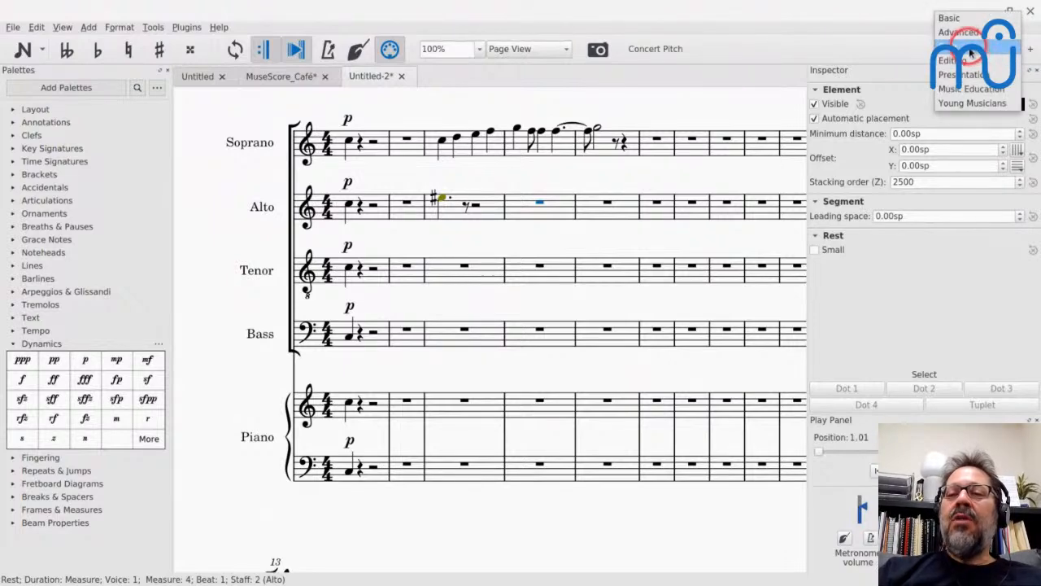
{"action": "left_click", "coordinate": [962, 36]}
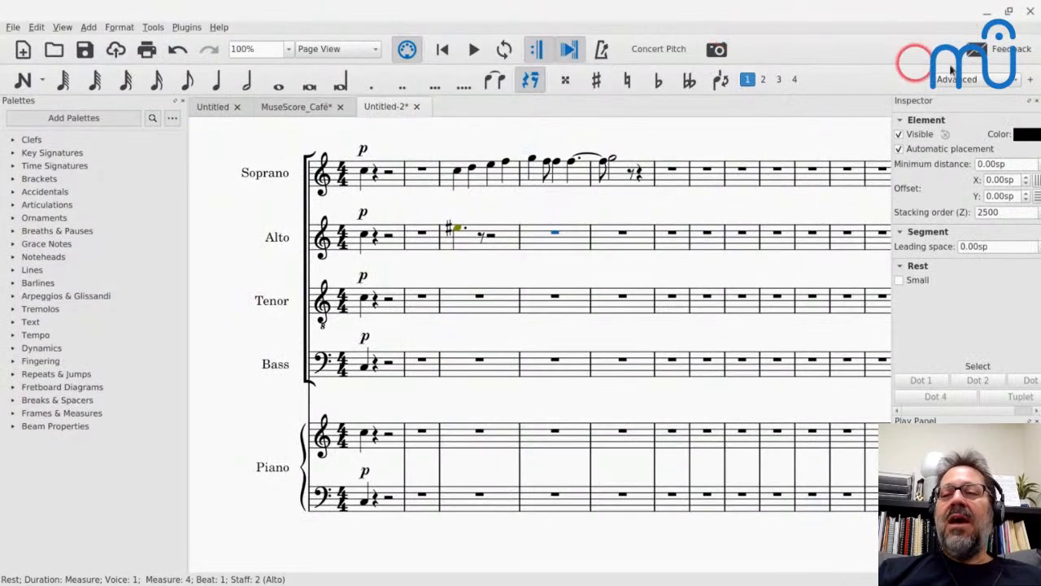
{"action": "left_click", "coordinate": [986, 80]}
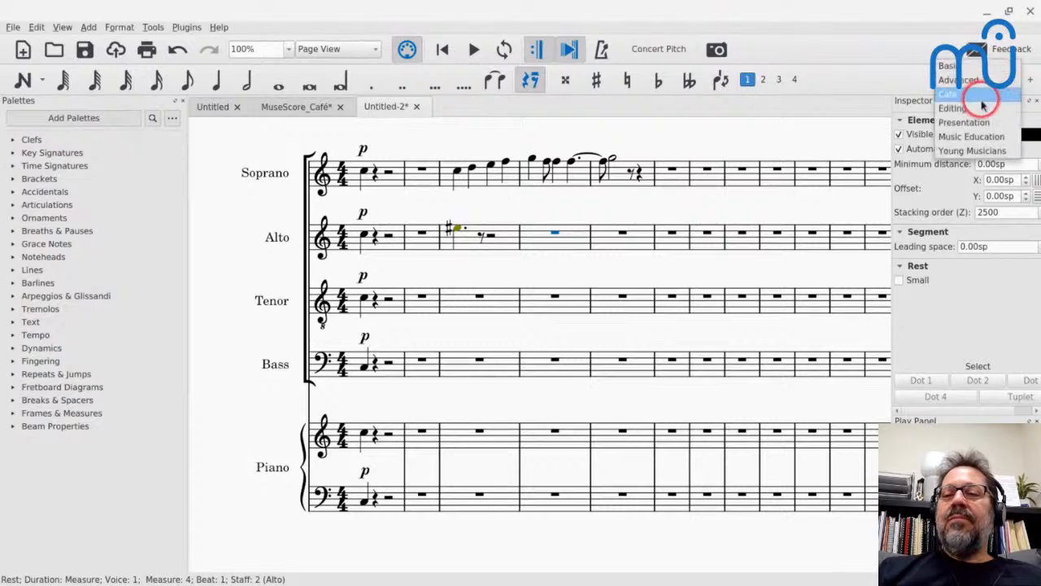
{"action": "left_click", "coordinate": [976, 111]}
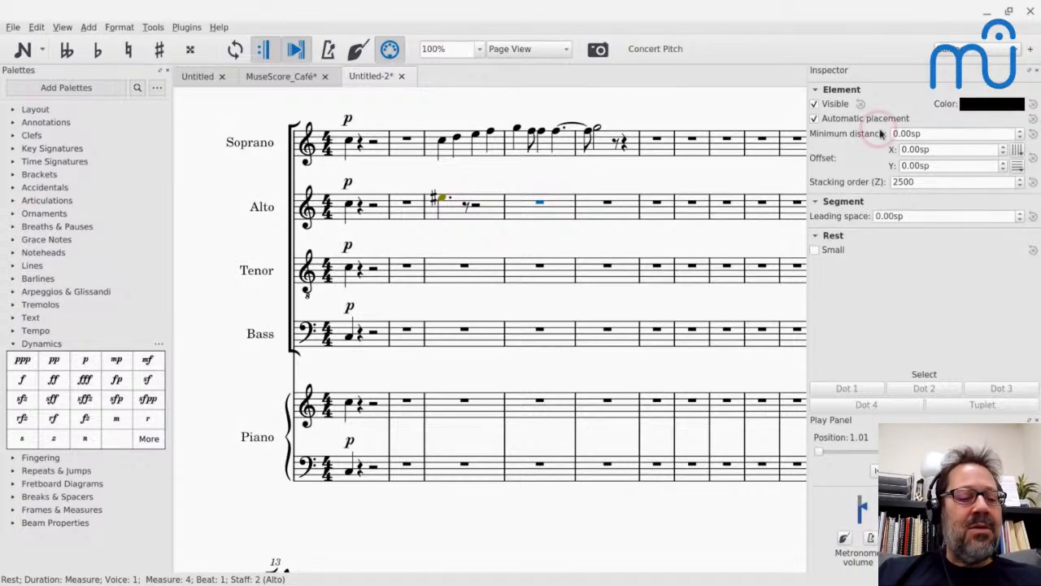
- Select measure 2 in the Soprano staff
{"action": "left_click", "coordinate": [956, 102]}
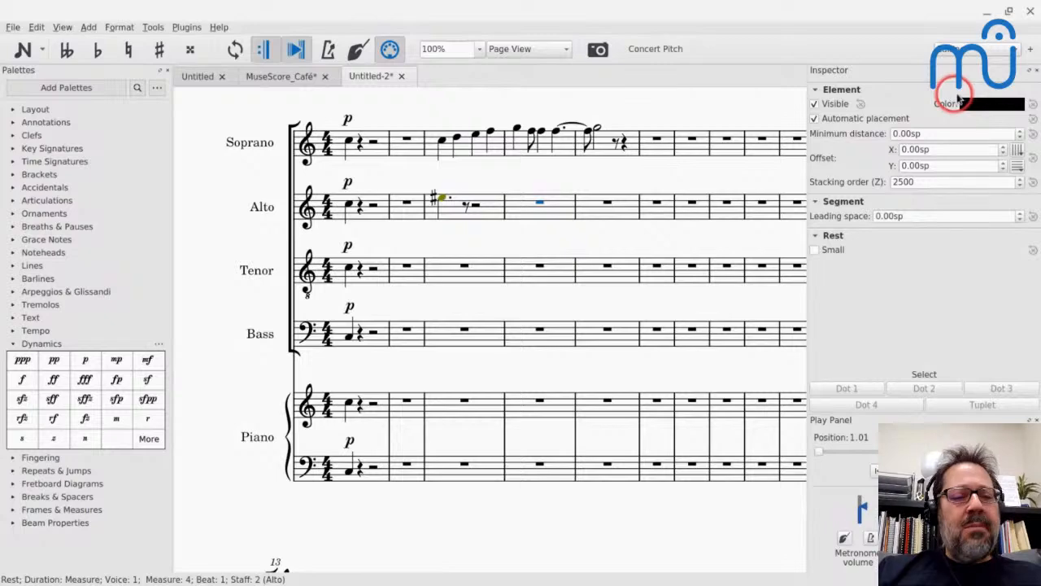
{"action": "left_click", "coordinate": [399, 156]}
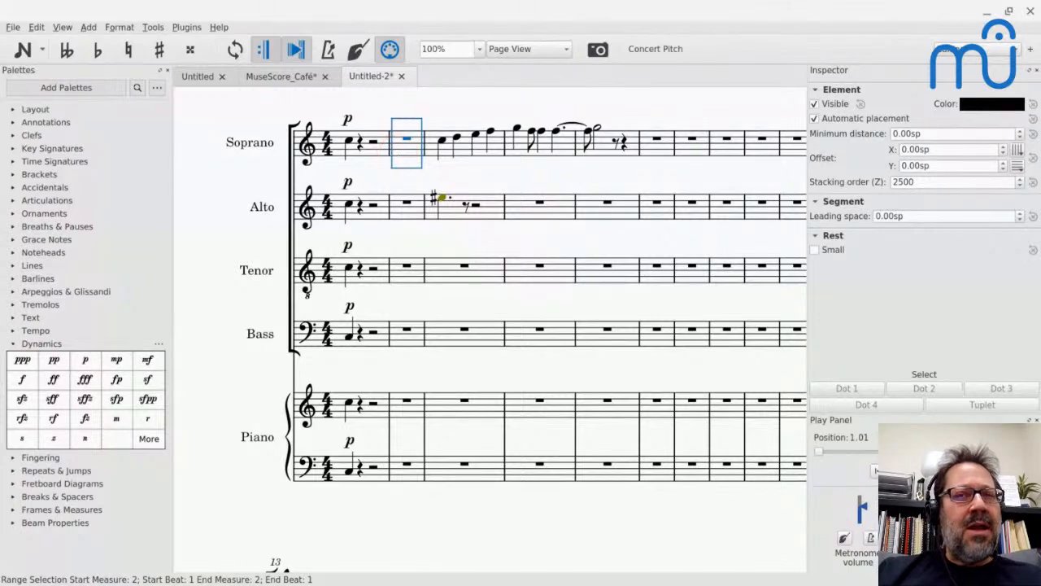
{"action": "scroll", "coordinate": [490, 329], "scroll_direction": "down", "scroll_amount": 1}
{"action": "scroll", "coordinate": [490, 329], "scroll_direction": "up", "scroll_amount": 1}
{"action": "scroll", "coordinate": [490, 329], "scroll_direction": "right", "scroll_amount": 1}
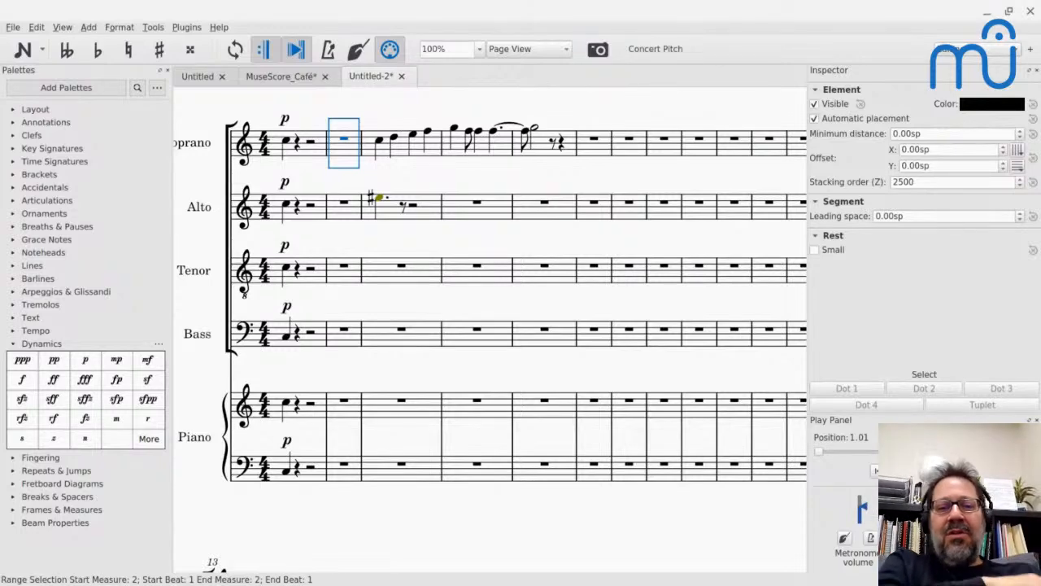
- Examine the MIDI input and MIDI Remote Control options in the Note Input preferences, and close them without changes
{"action": "left_click", "coordinate": [36, 28]}
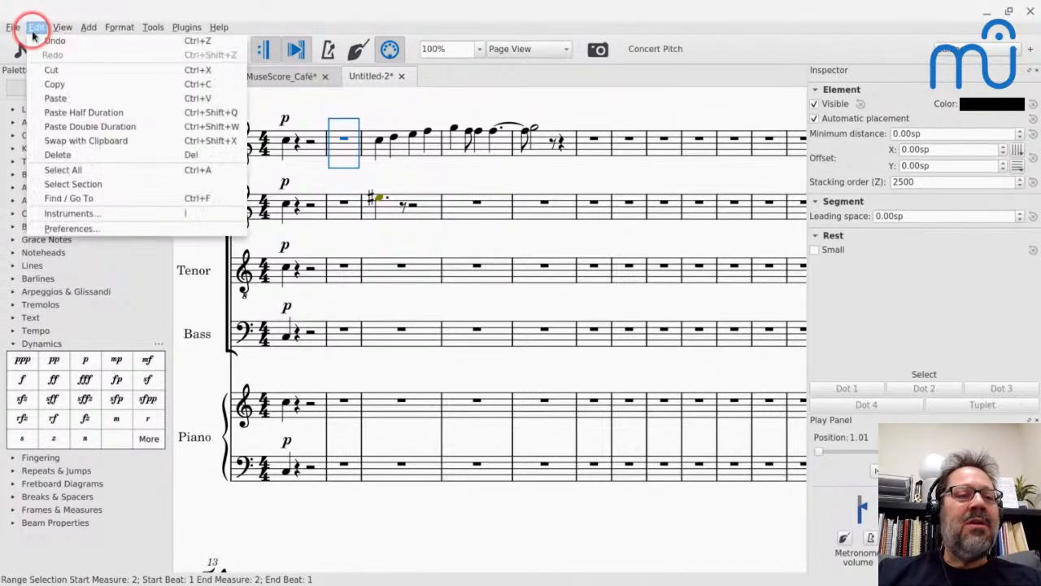
{"action": "left_click", "coordinate": [73, 228]}
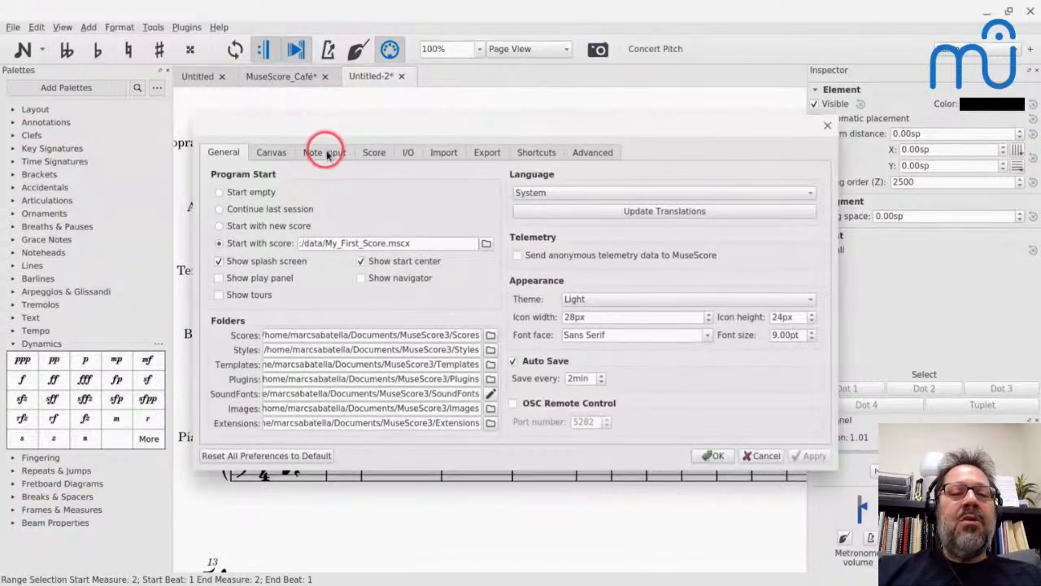
{"action": "left_click", "coordinate": [326, 155]}
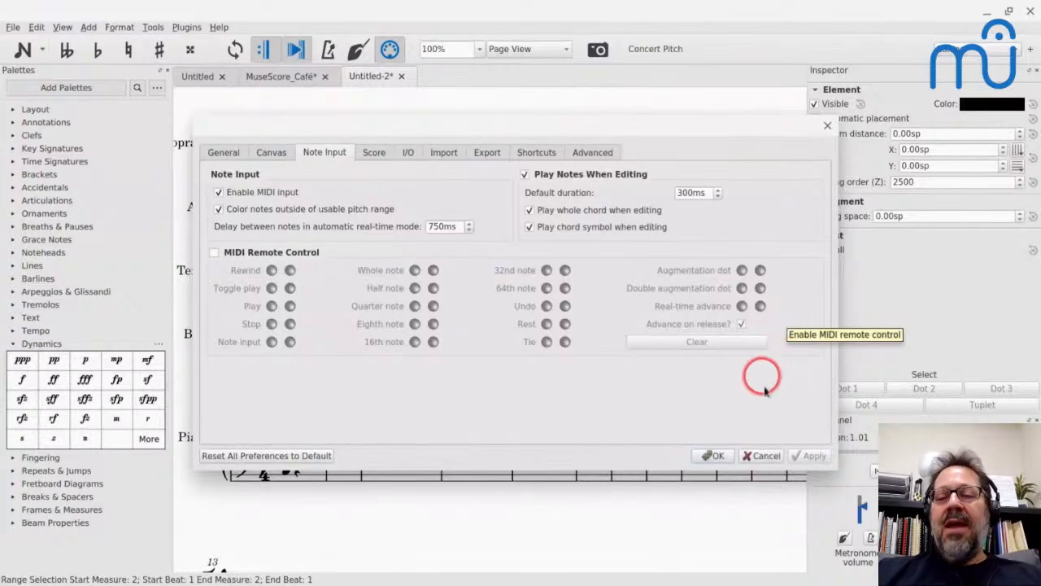
{"action": "left_click", "coordinate": [760, 455]}
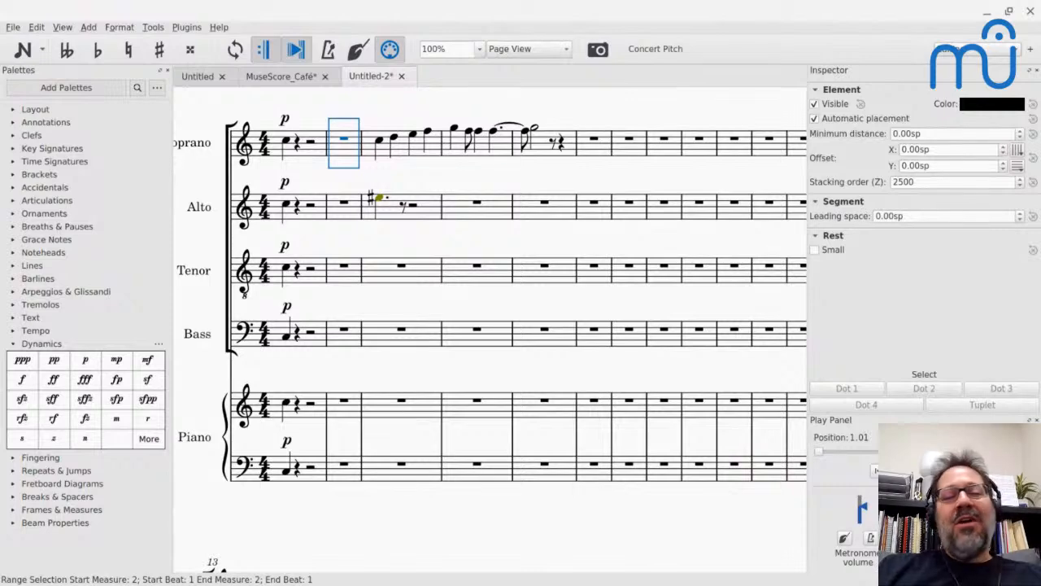
{"action": "left_click", "coordinate": [37, 28]}
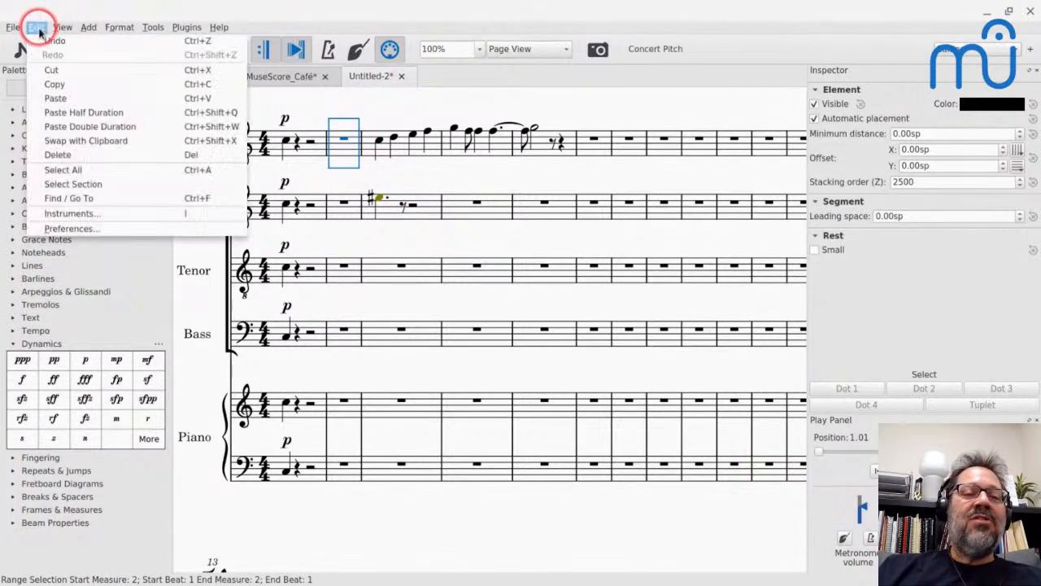
{"action": "left_click", "coordinate": [66, 231]}
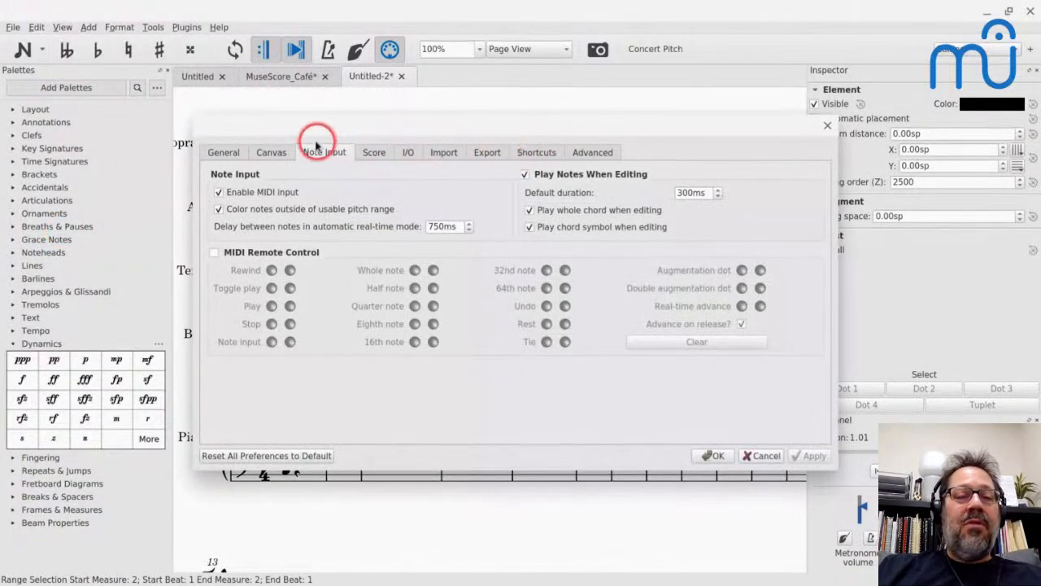
{"action": "left_click", "coordinate": [827, 125]}
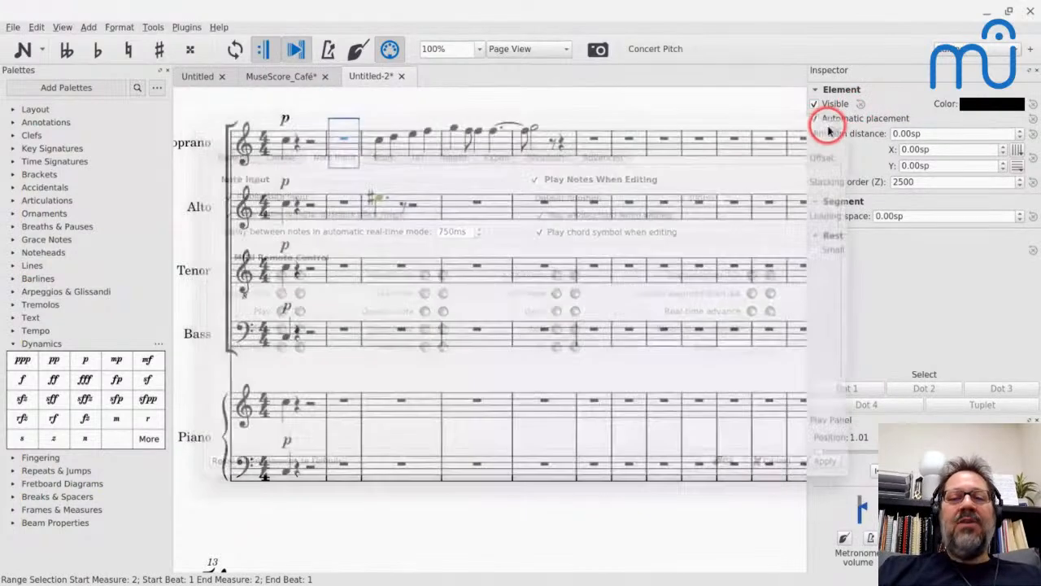
- Search the keyboard shortcut preferences for "flat", clear the search and close the preferences without changes
{"action": "left_click", "coordinate": [37, 27]}
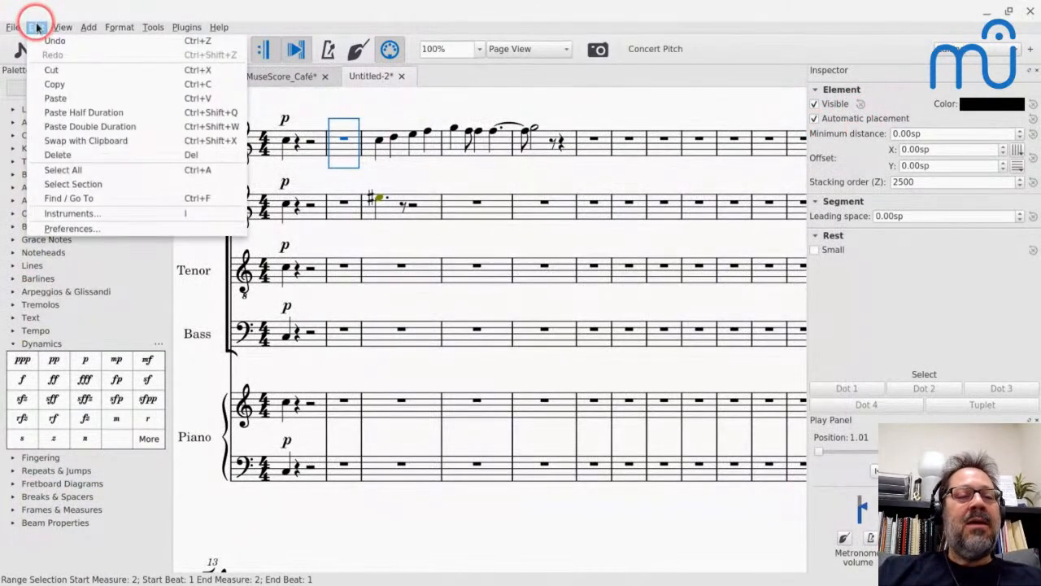
{"action": "left_click", "coordinate": [73, 228]}
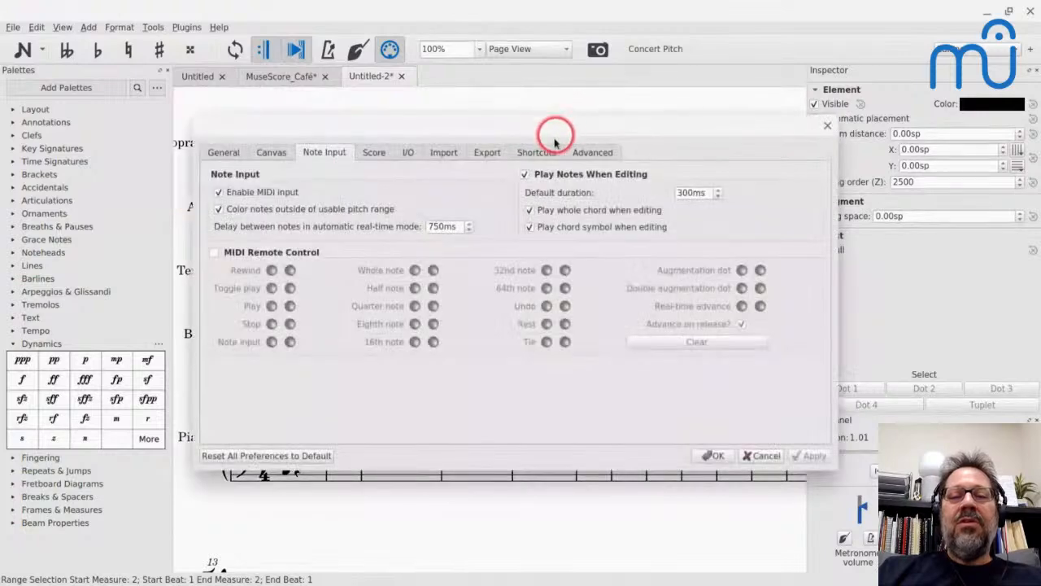
{"action": "left_click", "coordinate": [536, 152]}
{"action": "left_click", "coordinate": [527, 436]}
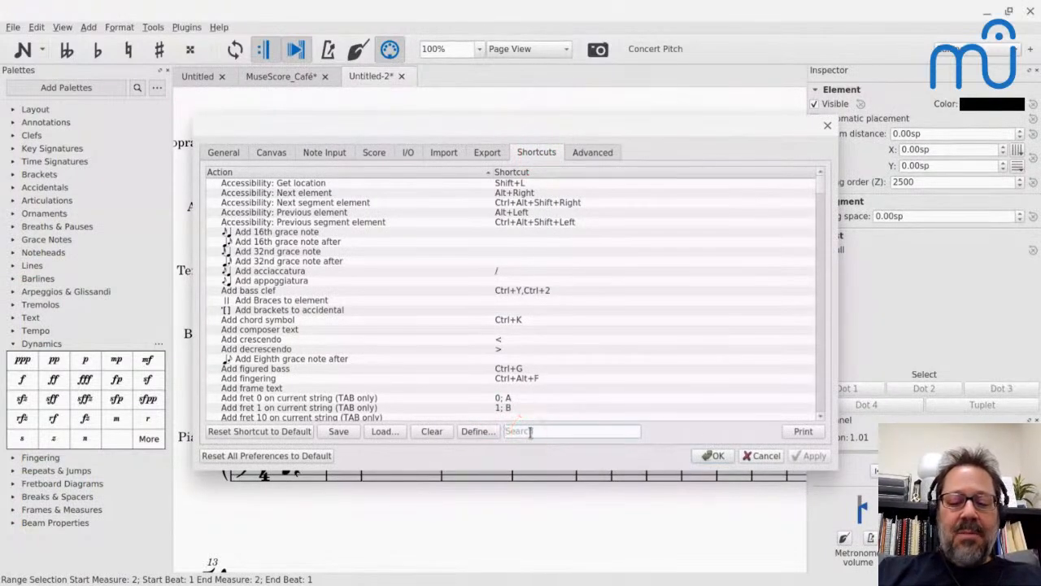
{"action": "type", "text": "flat"}
{"action": "left_click", "coordinate": [460, 204]}
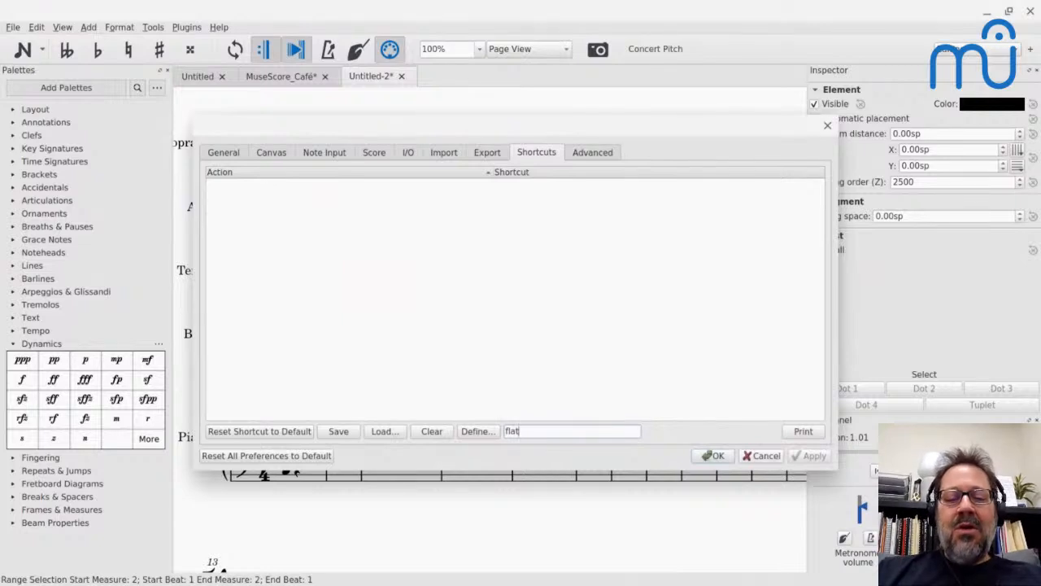
{"action": "key", "text": "BackSpace"}
{"action": "key", "text": "BackSpace"}
{"action": "key", "text": "BackSpace"}
{"action": "key", "text": "BackSpace"}
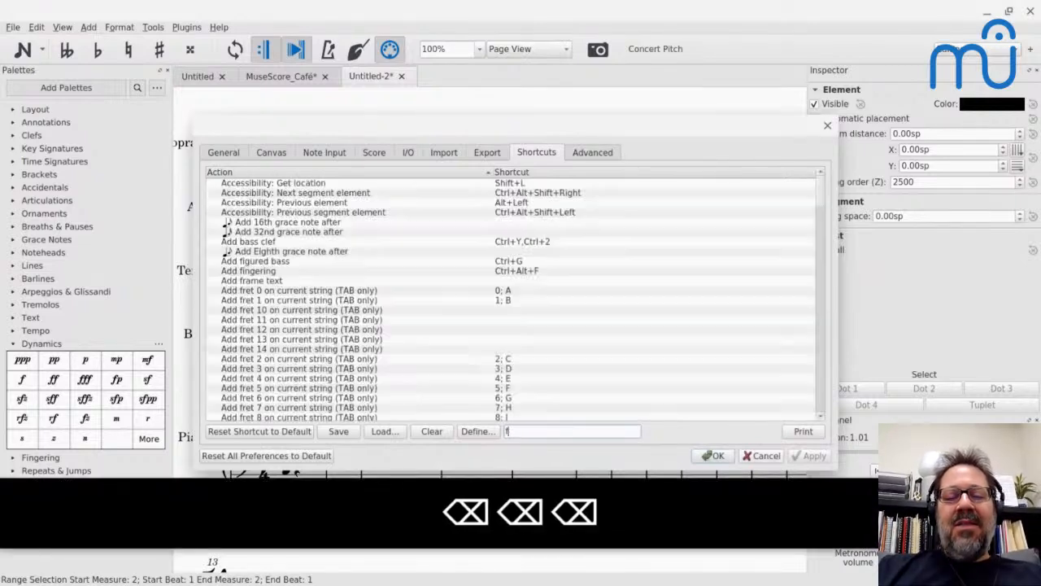
{"action": "key", "text": "Escape"}
{"action": "key", "text": "Escape"}
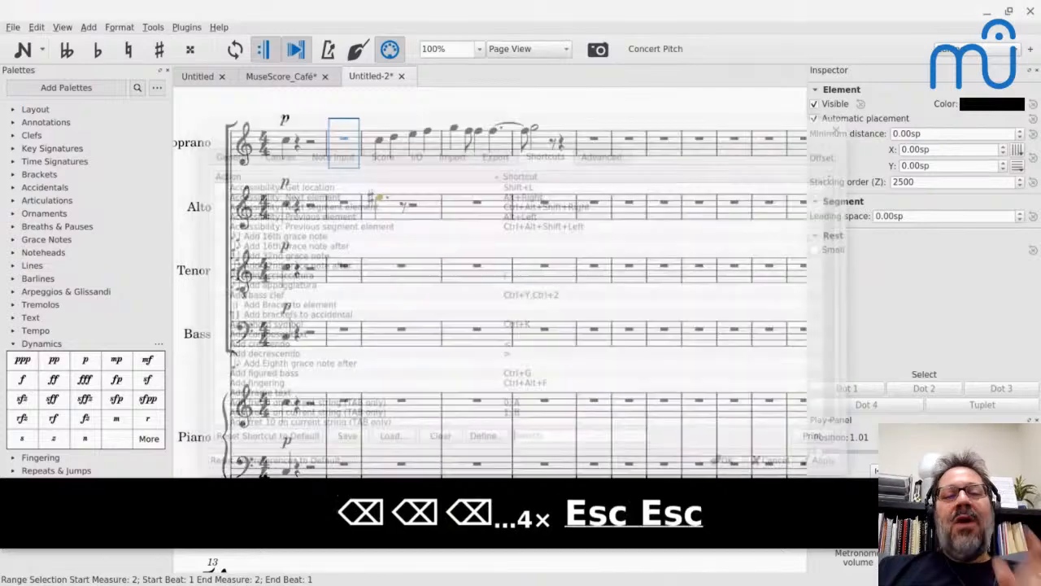
- Add staff text containing a flat symbol above the first note of Soprano measure 3, and copy the symbol
{"action": "scroll", "coordinate": [511, 253], "scroll_direction": "up", "scroll_amount": 4}
{"action": "scroll", "coordinate": [512, 252], "scroll_direction": "left", "scroll_amount": 3}
{"action": "scroll", "coordinate": [512, 253], "scroll_direction": "left", "scroll_amount": 3}
{"action": "scroll", "coordinate": [512, 253], "scroll_direction": "down", "scroll_amount": 1}
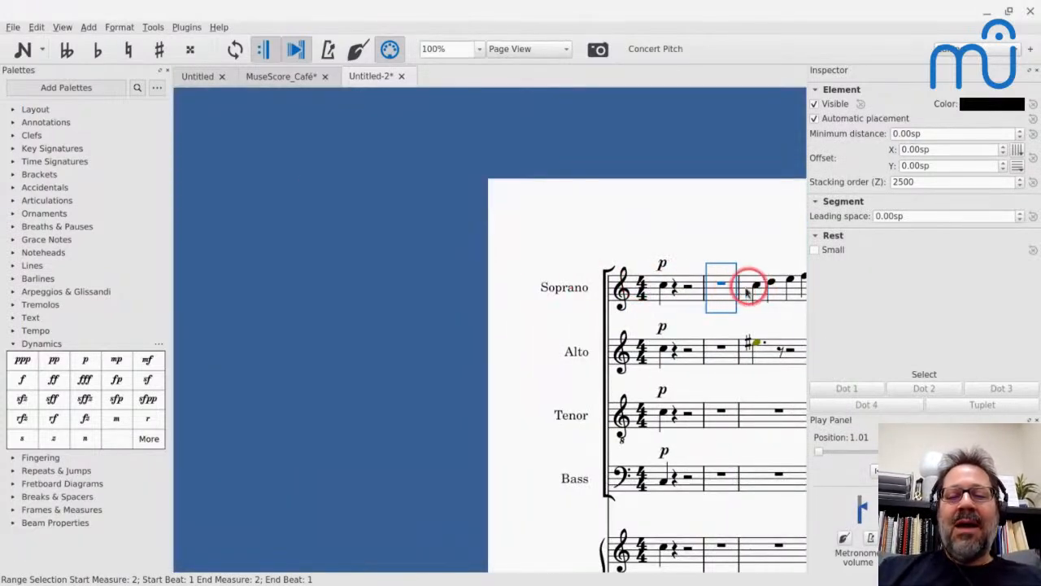
{"action": "left_click", "coordinate": [756, 286]}
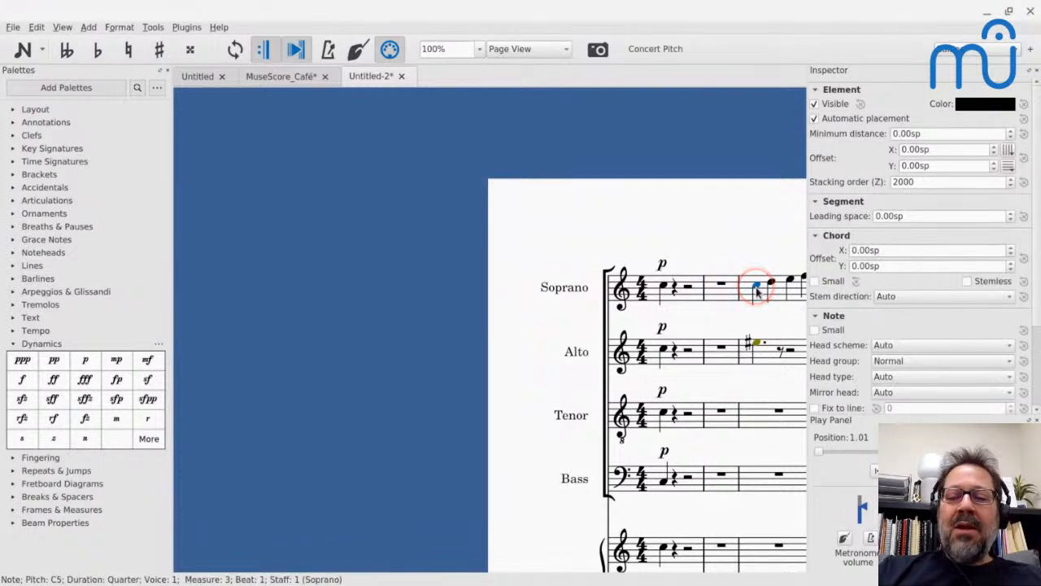
{"action": "key", "text": "ctrl+t"}
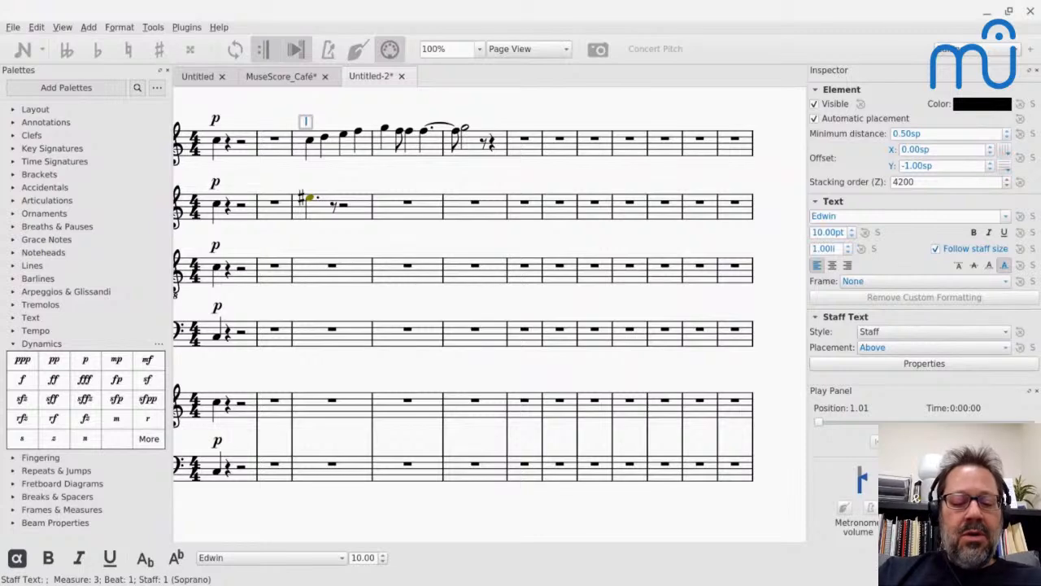
{"action": "key", "text": "ctrl+shift+b"}
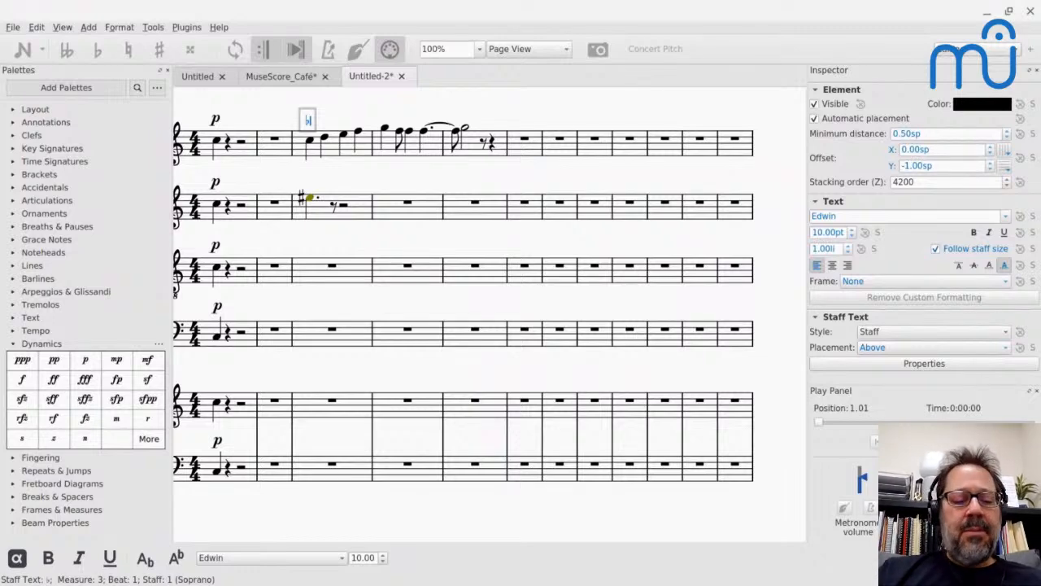
{"action": "key", "text": "shift+Left"}
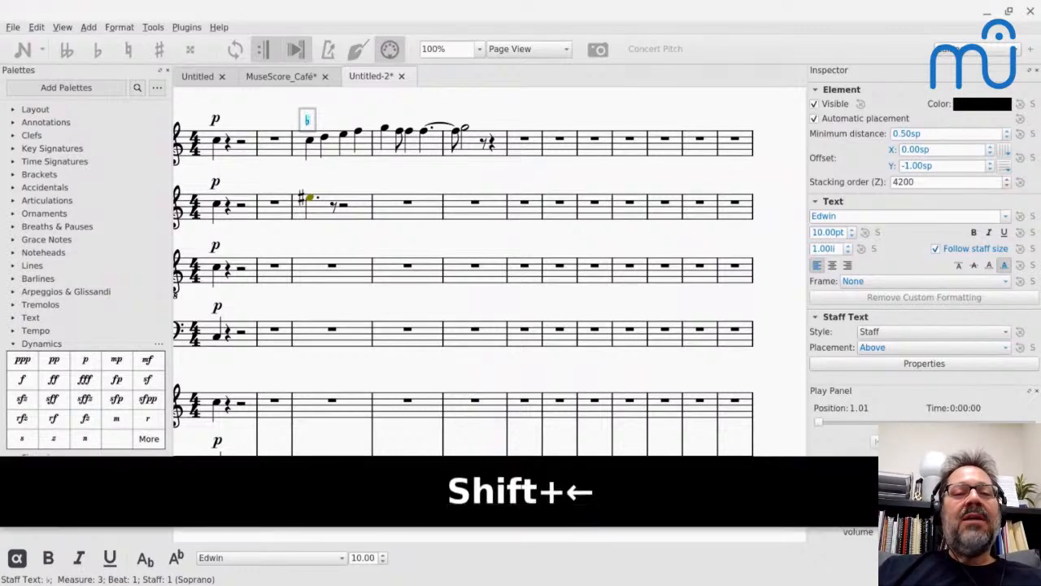
{"action": "key", "text": "ctrl+c"}
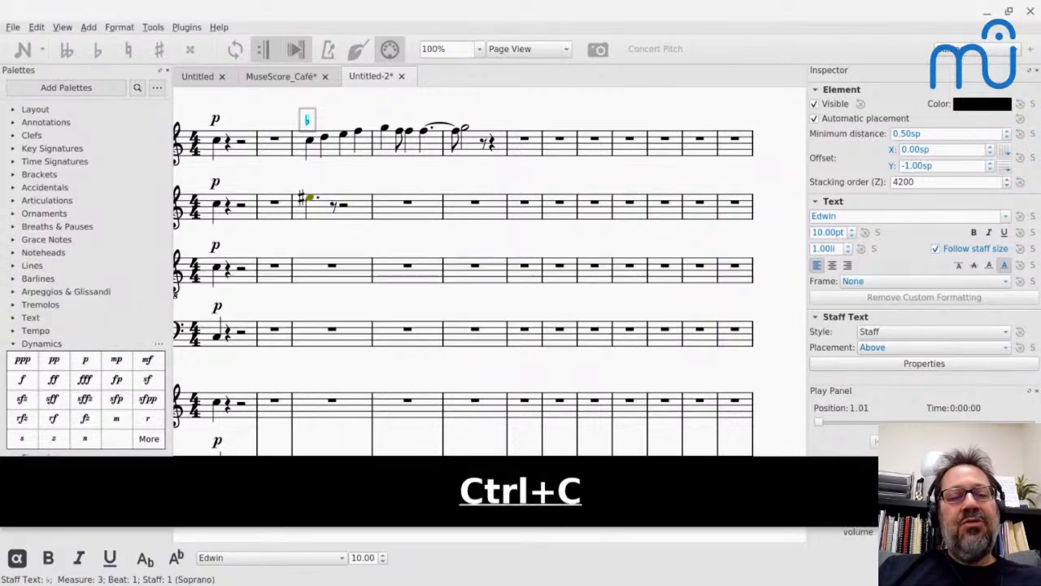
{"action": "key", "text": "Escape"}
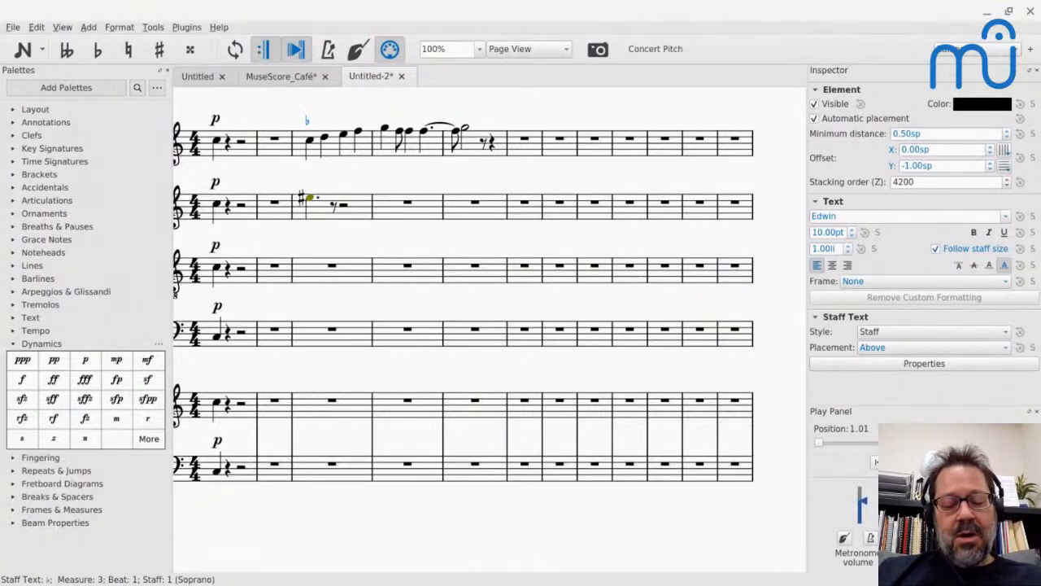
- Search the keyboard shortcut preferences for the copied flat symbol
{"action": "key", "text": "alt+e"}
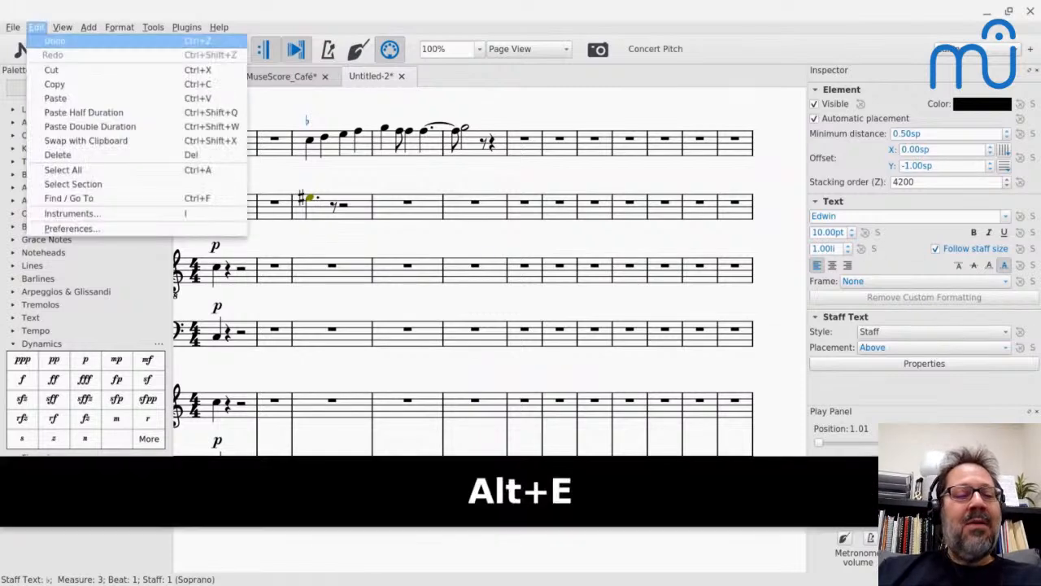
{"action": "key", "text": "Up"}
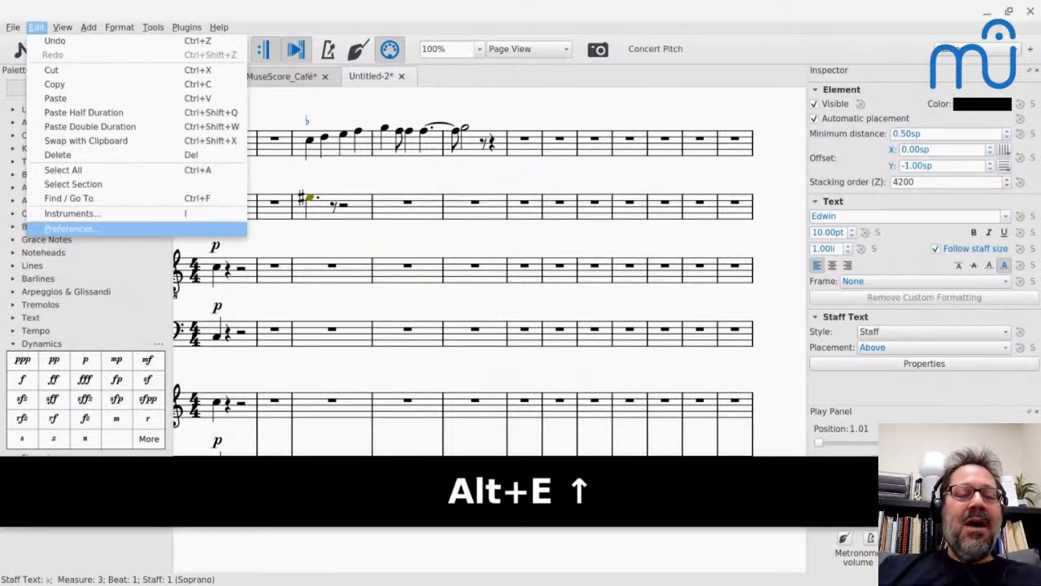
{"action": "key", "text": "Return"}
{"action": "key", "text": "Return"}
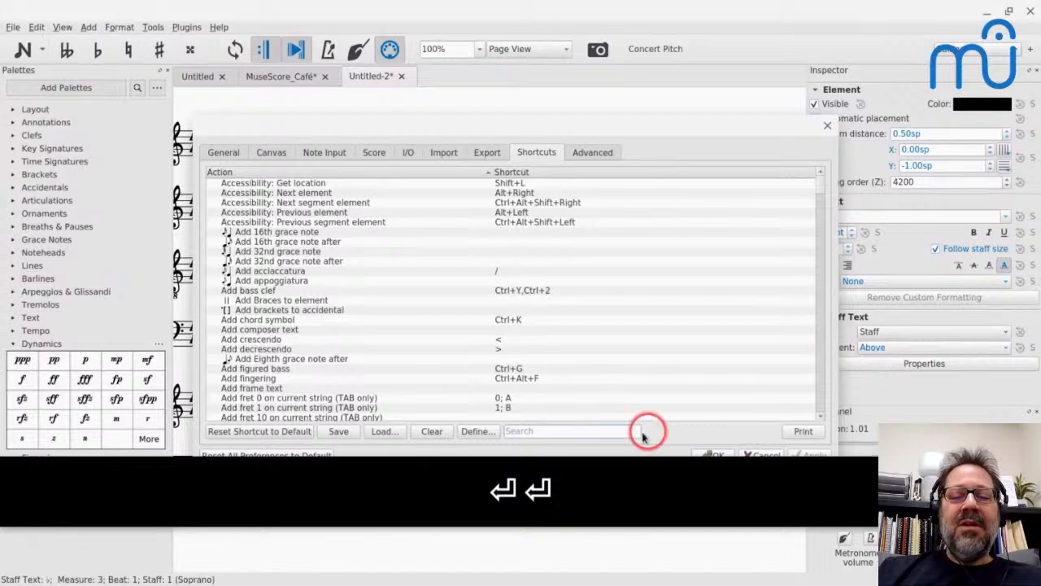
{"action": "left_click", "coordinate": [545, 431]}
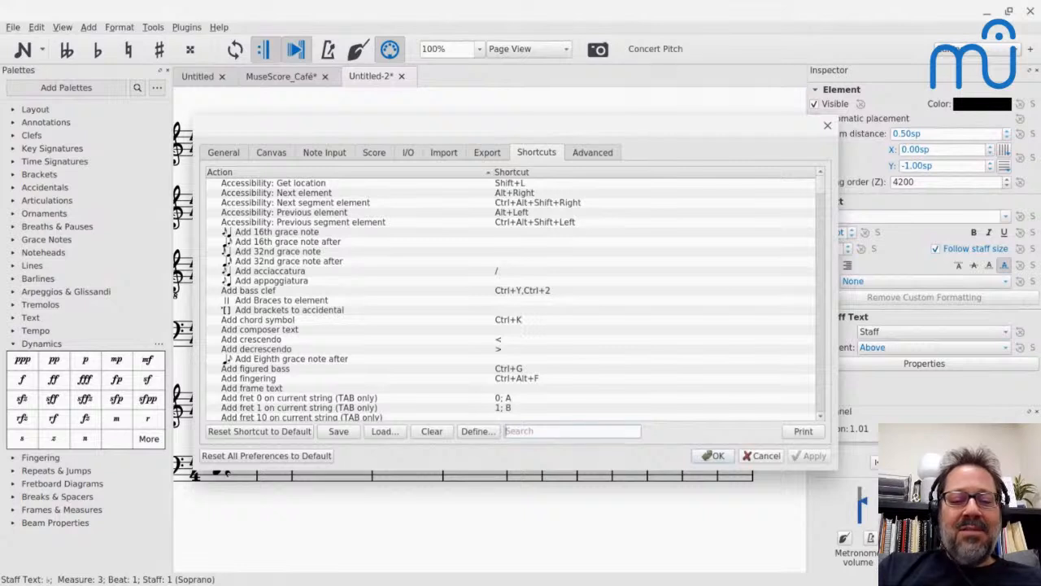
{"action": "key", "text": "ctrl+v"}
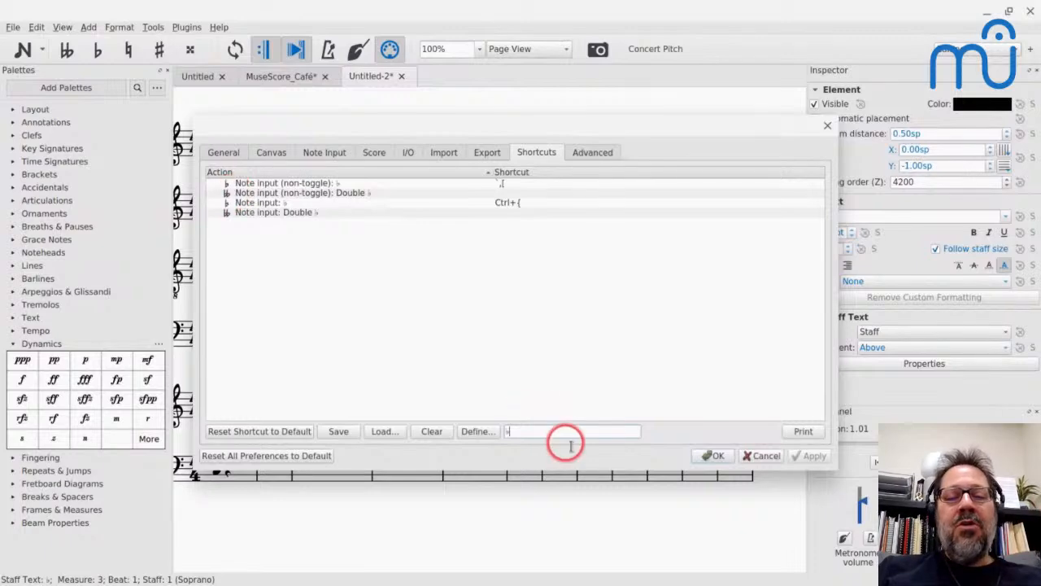
- Search the shortcuts for "note input" to examine the accidental commands, and close the preferences without changes
{"action": "key", "text": "BackSpace"}
{"action": "type", "text": "note input"}
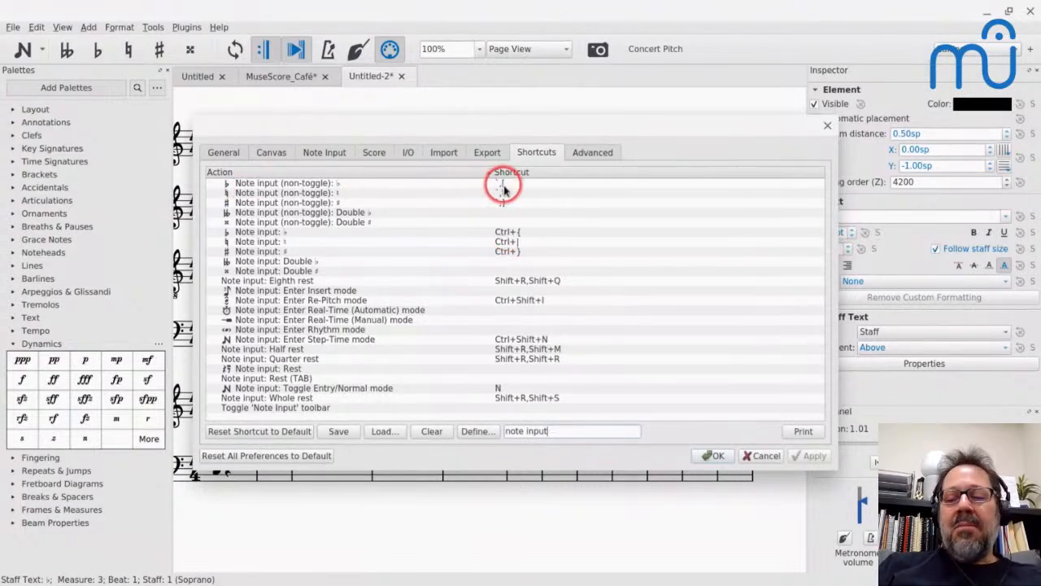
{"action": "left_click", "coordinate": [768, 456]}
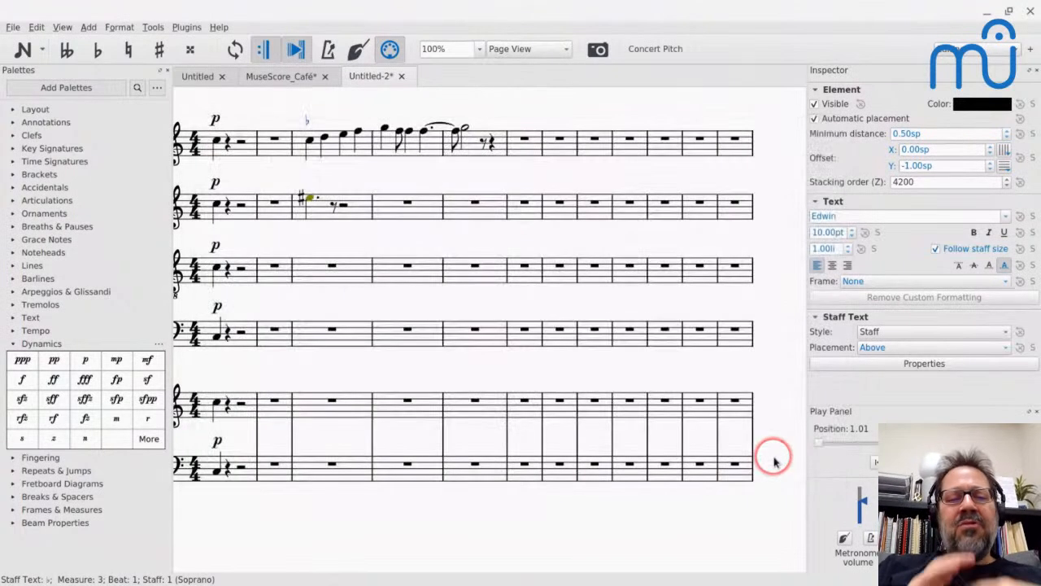
- Start note input at Alto measure 4 and enter a quarter-note G5 on beat 1
{"action": "left_click", "coordinate": [360, 134]}
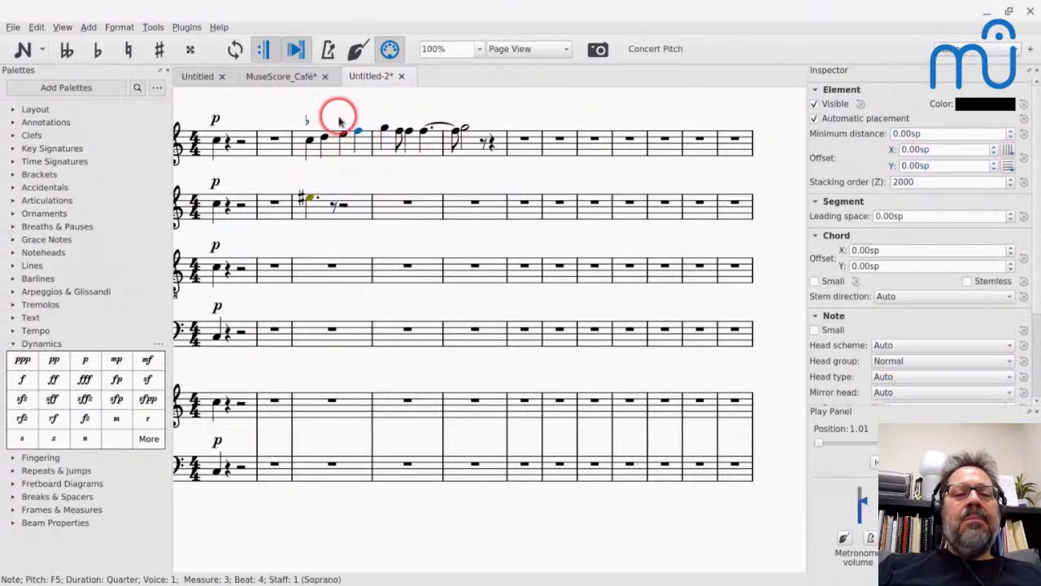
{"action": "left_click", "coordinate": [394, 204]}
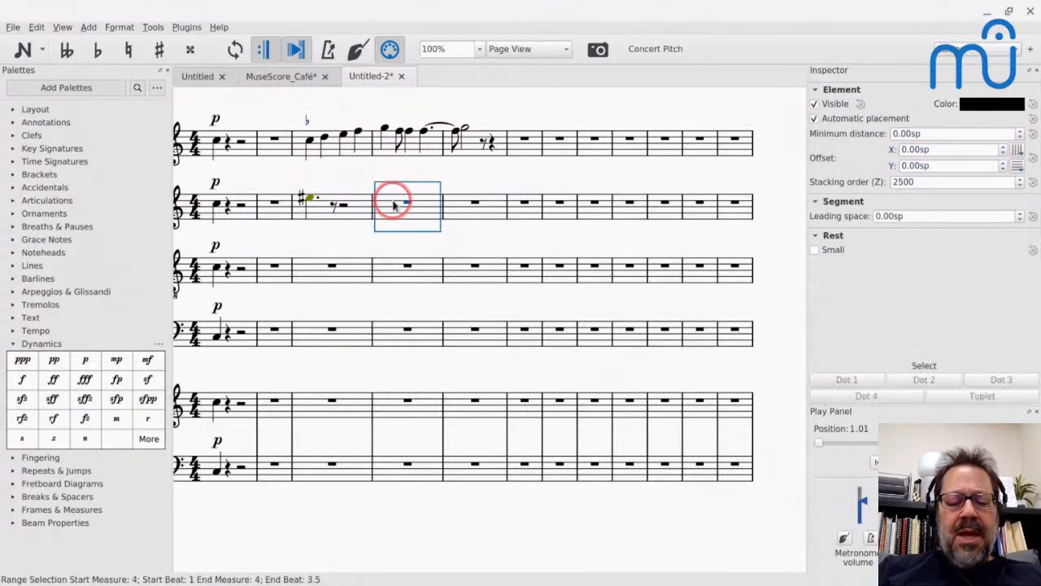
{"action": "key", "text": "n"}
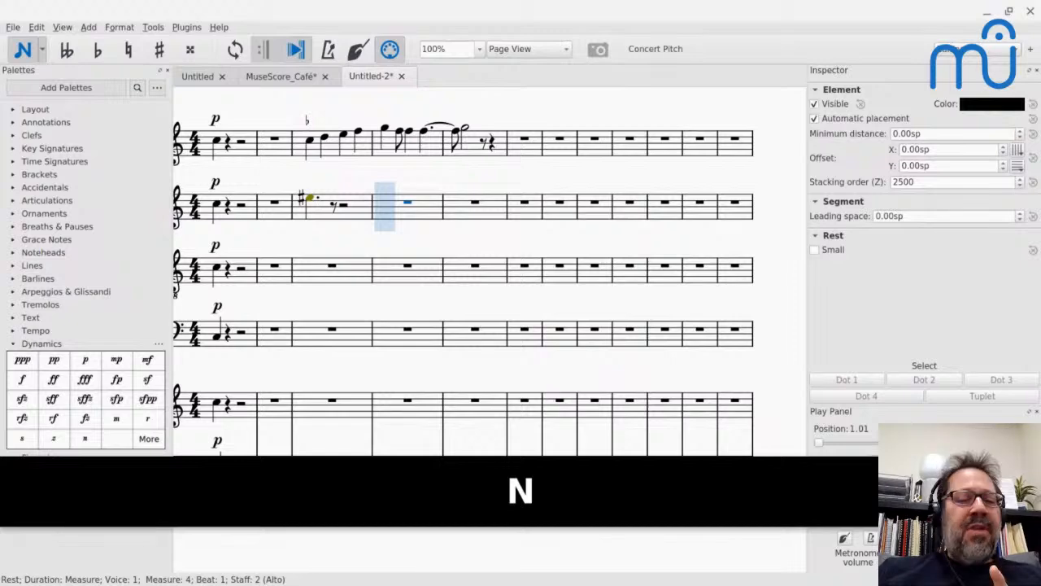
{"action": "key", "text": "g"}
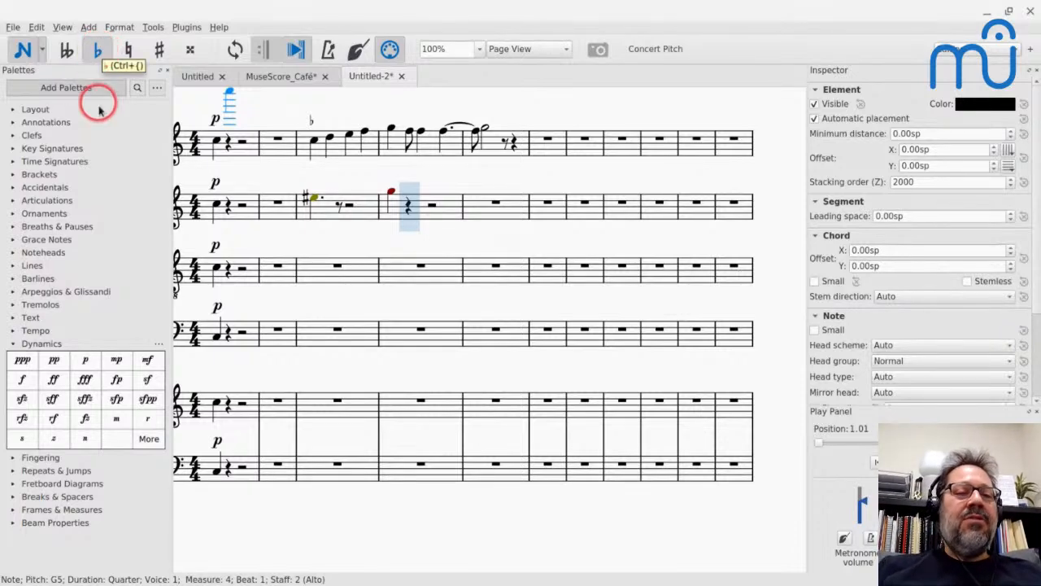
- Enter an A-flat quarter note on beat 2 of Alto measure 4 with the flat preselected, twice, undoing it each time
{"action": "left_click", "coordinate": [98, 50]}
{"action": "key", "text": "a"}
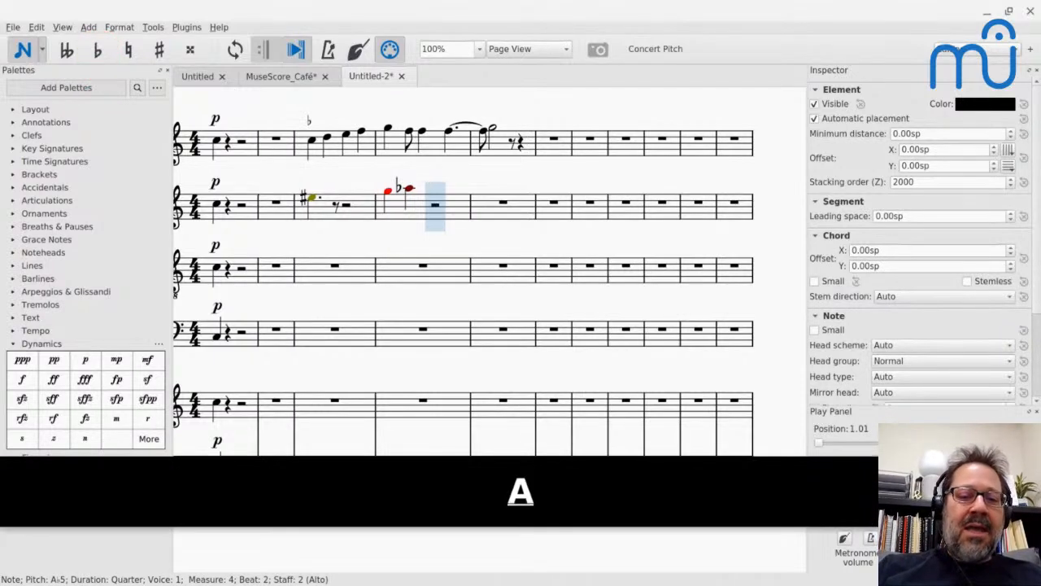
{"action": "key", "text": "ctrl+z"}
{"action": "left_click", "coordinate": [99, 63]}
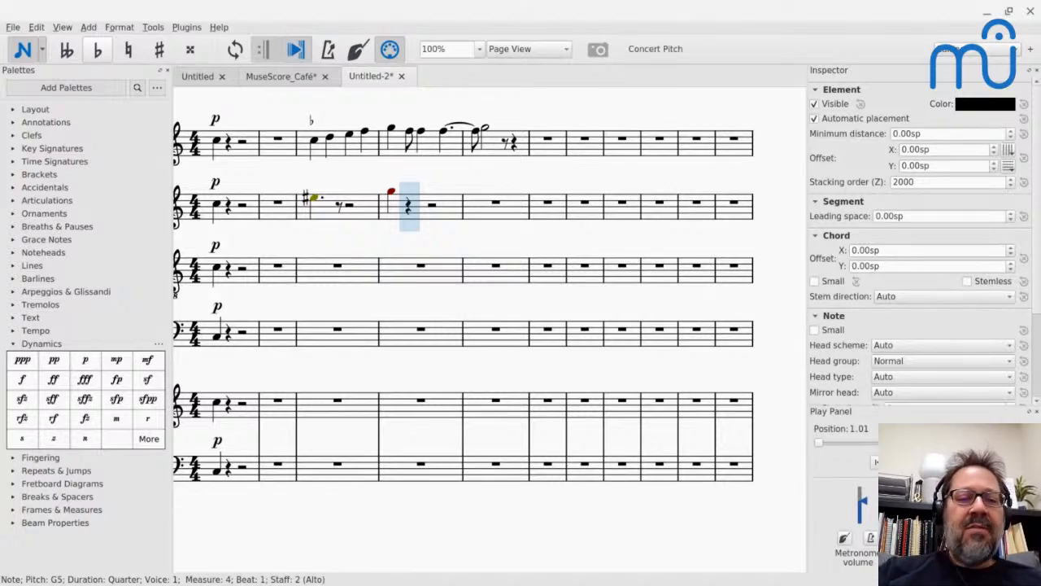
{"action": "key", "text": "ctrl+shift+bracketleft"}
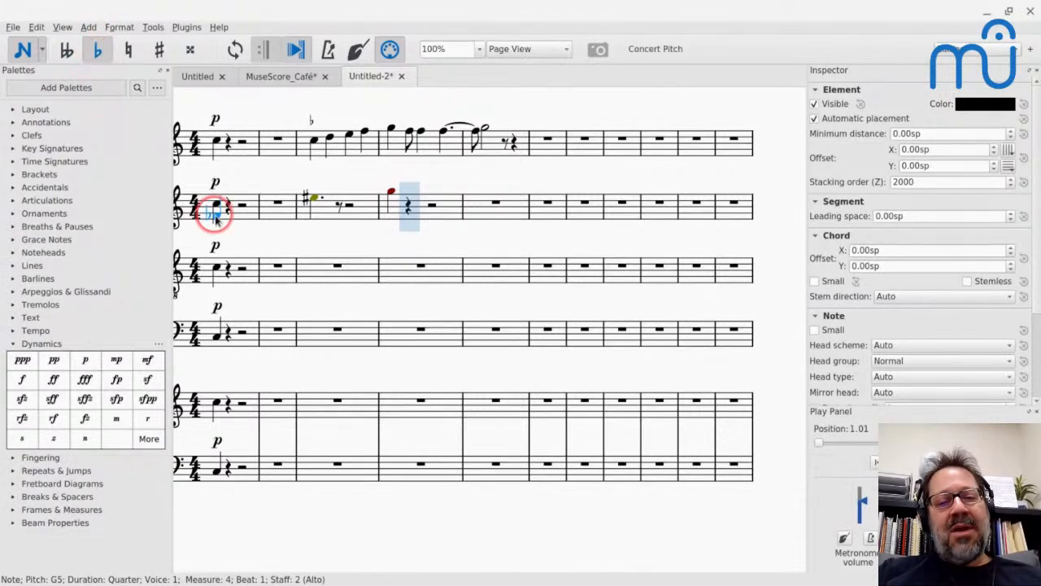
{"action": "key", "text": "a"}
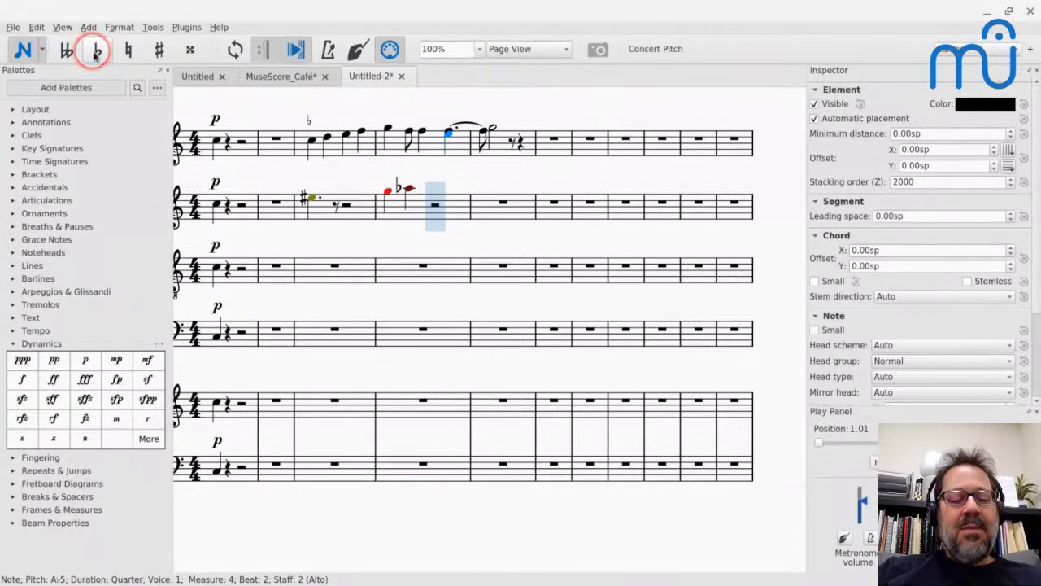
{"action": "key", "text": "ctrl+z"}
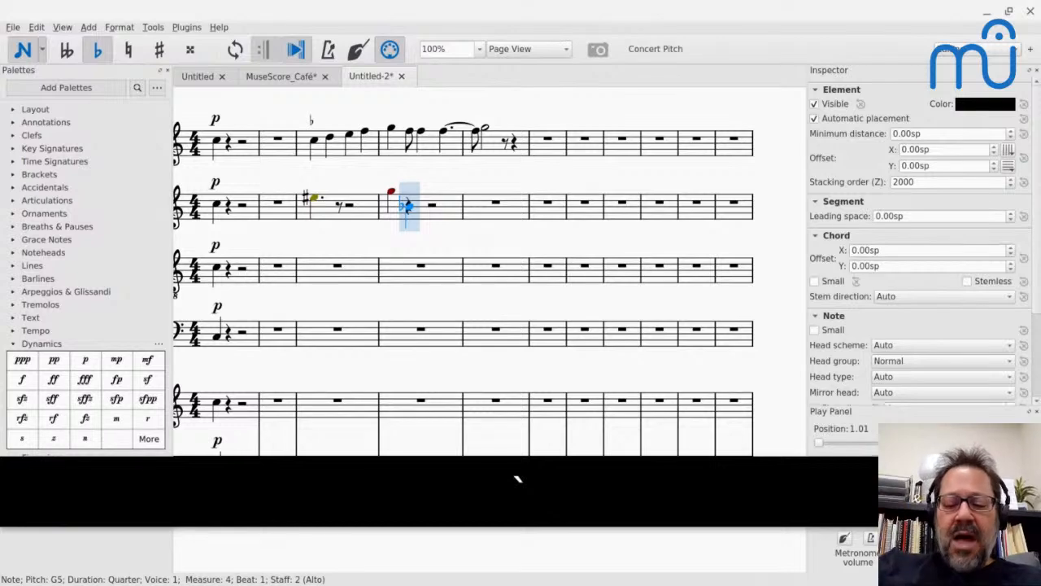
- Flatten the G5 on beat 1 of Alto measure 4, and shift its pitch up and down by semitones, ending on F5
{"action": "key", "text": "bracketleft"}
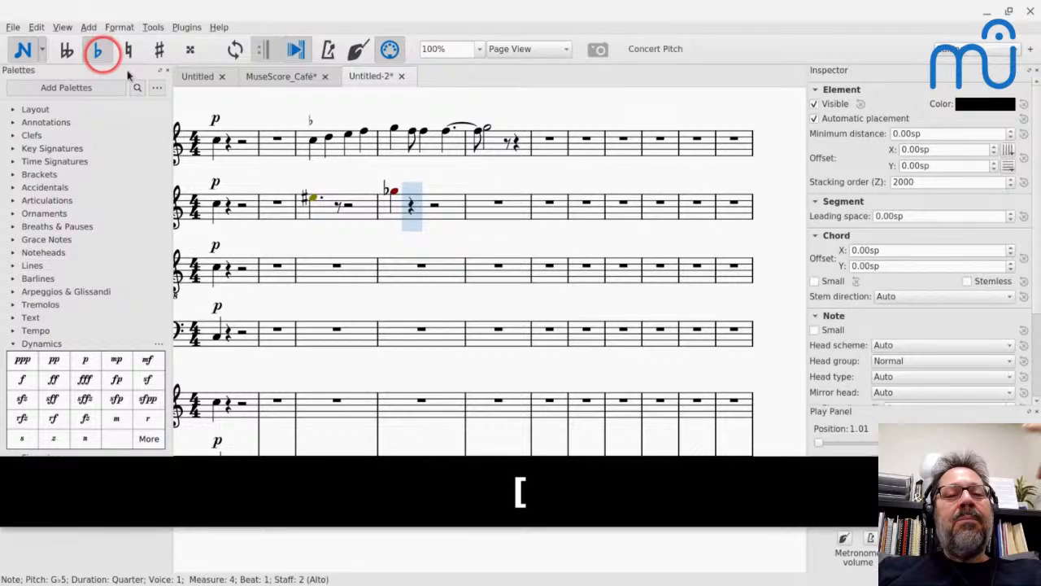
{"action": "left_click", "coordinate": [392, 192]}
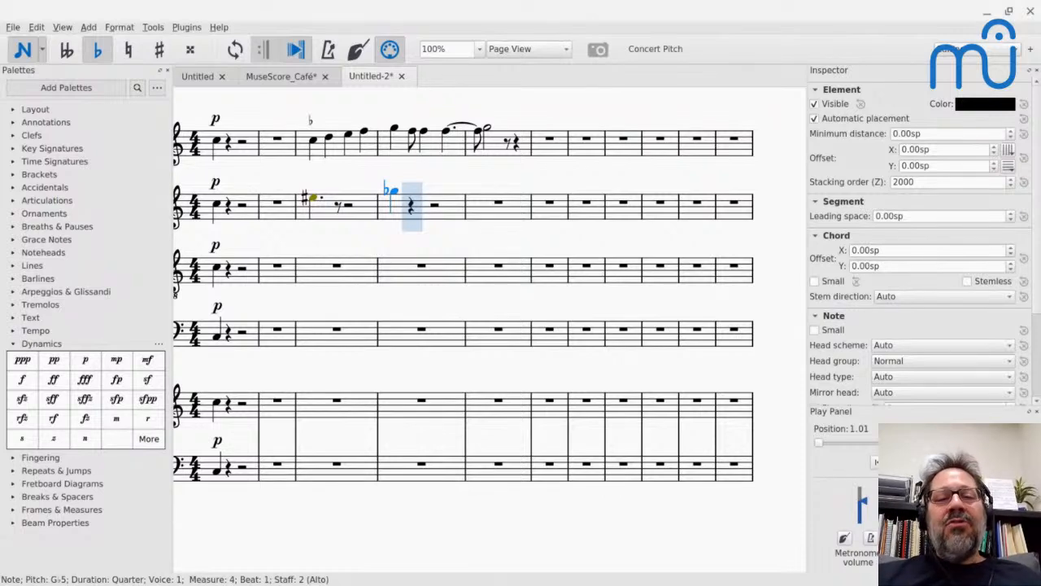
{"action": "key", "text": "Down"}
{"action": "key", "text": "Down"}
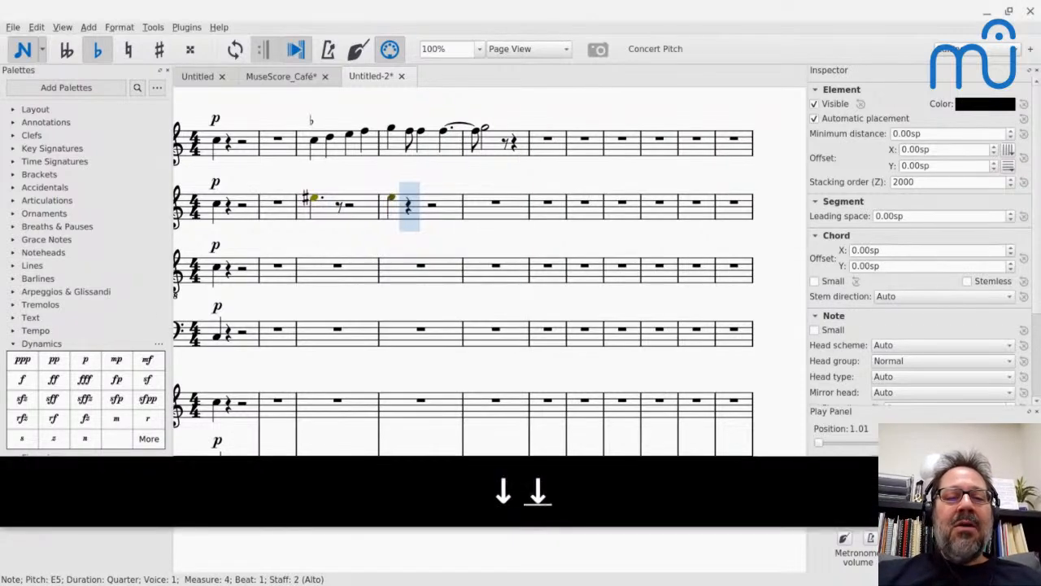
{"action": "key", "text": "Up"}
{"action": "key", "text": "Up"}
{"action": "key", "text": "Up"}
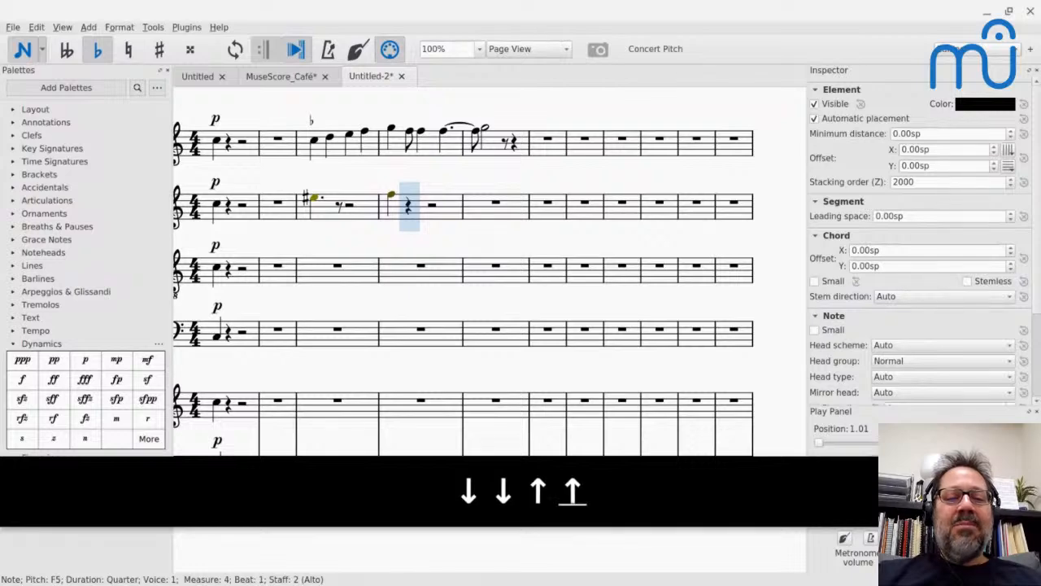
{"action": "key", "text": "Down"}
{"action": "key", "text": "Down"}
{"action": "key", "text": "Down"}
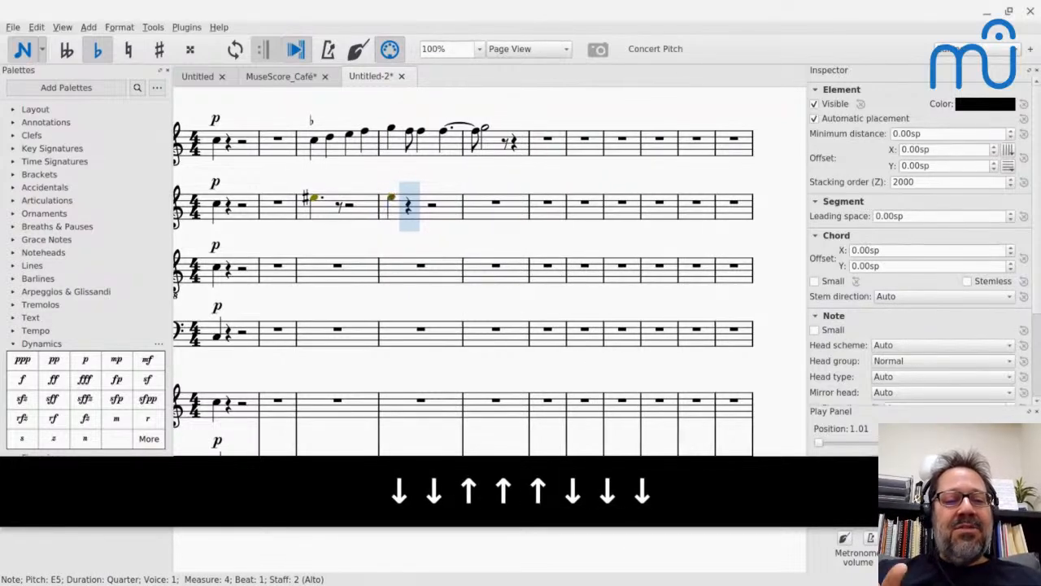
{"action": "key", "text": "Up"}
{"action": "key", "text": "Up"}
{"action": "key", "text": "Up"}
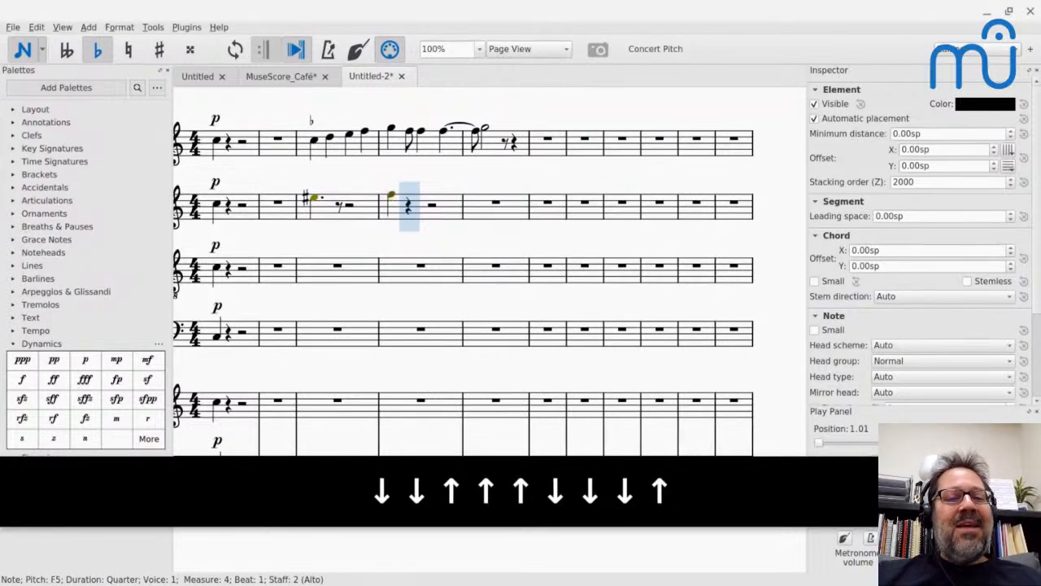
{"action": "key", "text": "Down"}
{"action": "key", "text": "Down"}
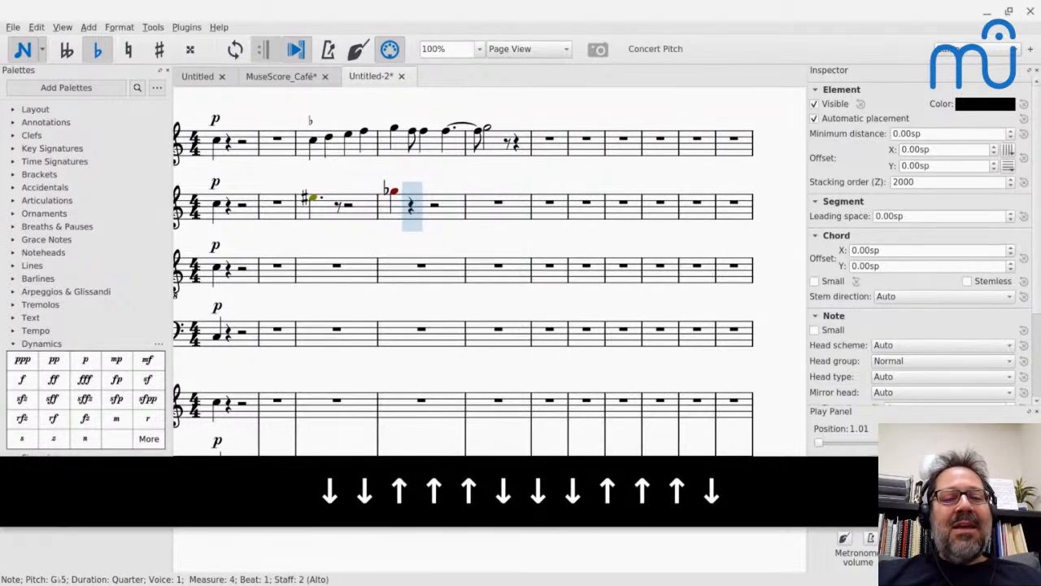
{"action": "key", "text": "Up"}
{"action": "key", "text": "Down"}
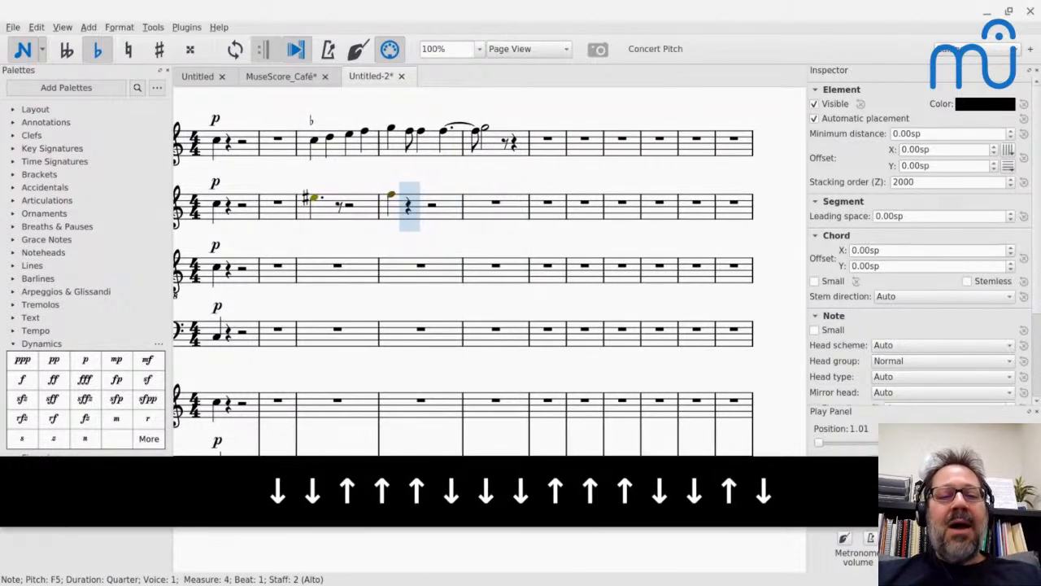
- Complete Alto measure 4 with an E-flat quarter note on beat 2 and an E half note on beat 3
{"action": "key", "text": "e"}
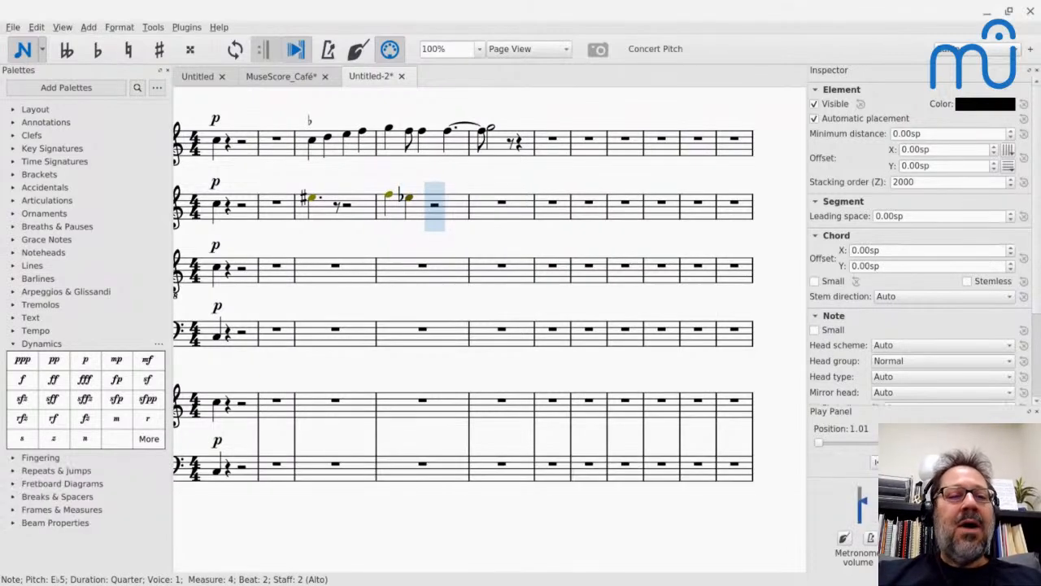
{"action": "key", "text": "e"}
{"action": "key", "text": "w"}
{"action": "key", "text": "Right"}
- Enter a half-note E5 at the start of Alto measure 5, raise it to F5 and respell it enharmonically as G double-flat
{"action": "key", "text": "e"}
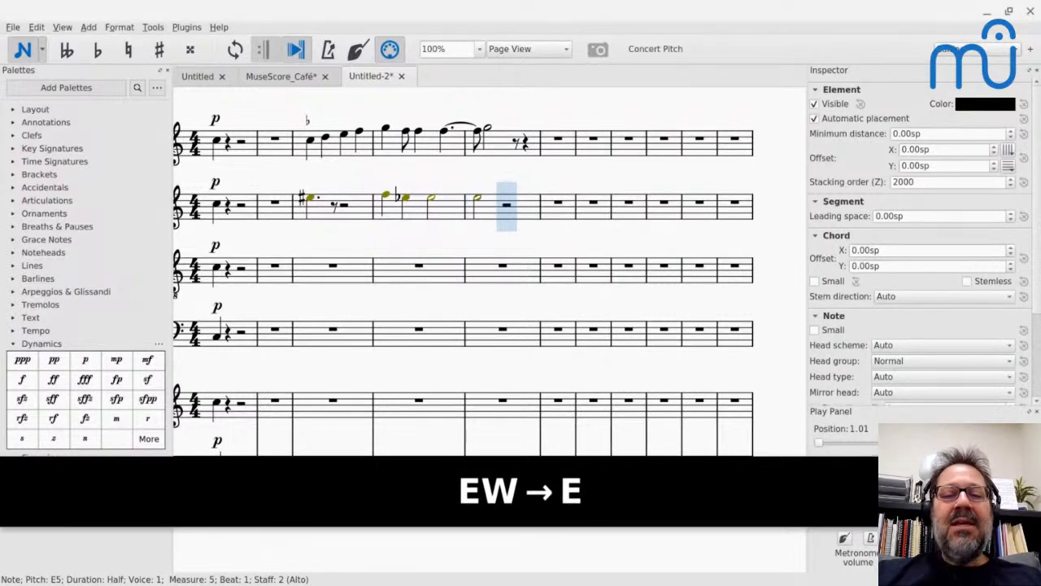
{"action": "key", "text": "Up"}
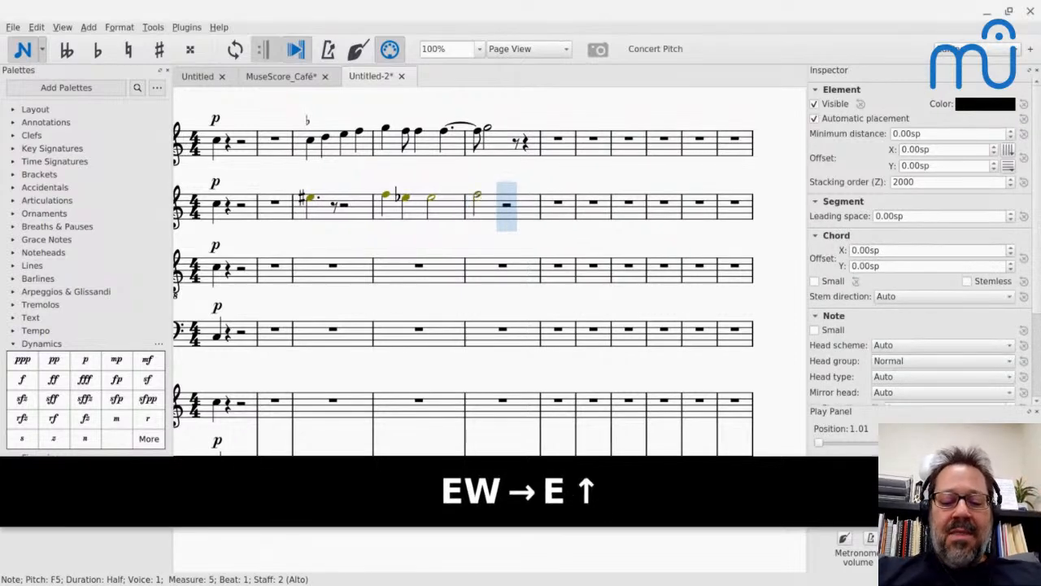
{"action": "key", "text": "j"}
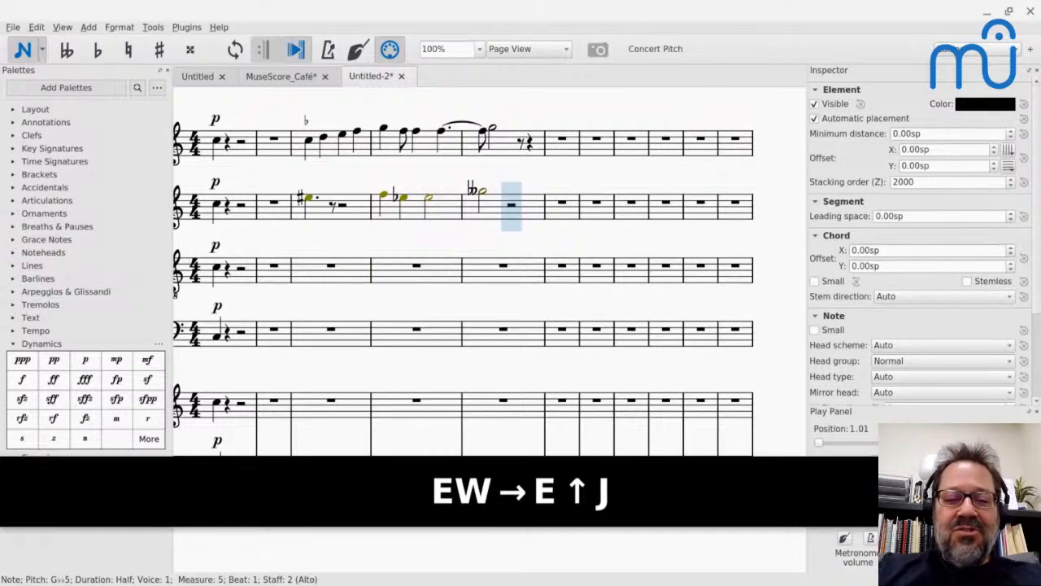
- Respell the half note at the start of Alto measure 5 enharmonically as E-sharp
{"action": "key", "text": "j"}
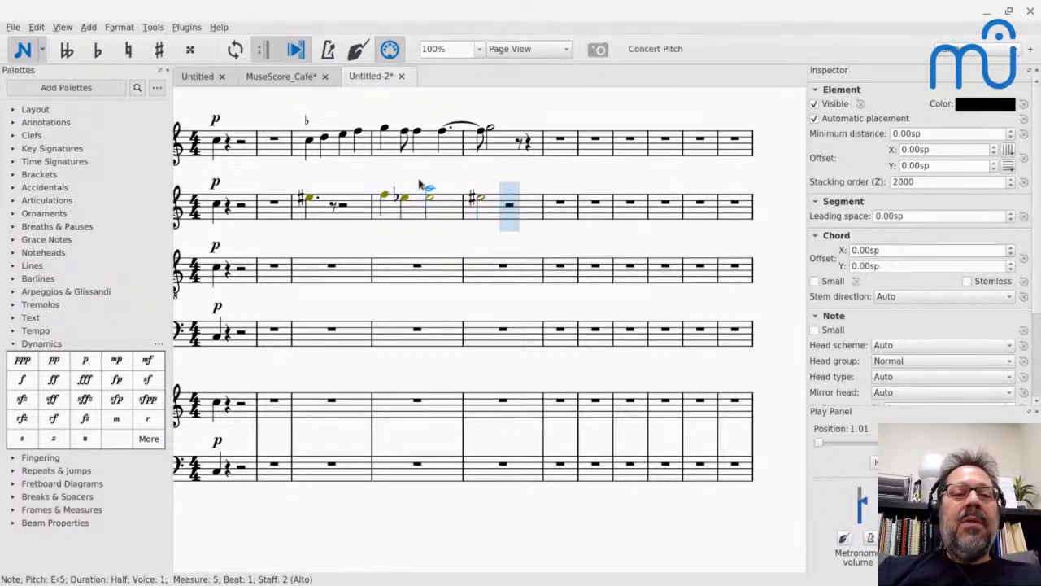
- Append a flat, a sharp, a dynamic n and a natural symbol to the staff text above Soprano measure 3
{"action": "double_click", "coordinate": [306, 121]}
{"action": "key", "text": "Right"}
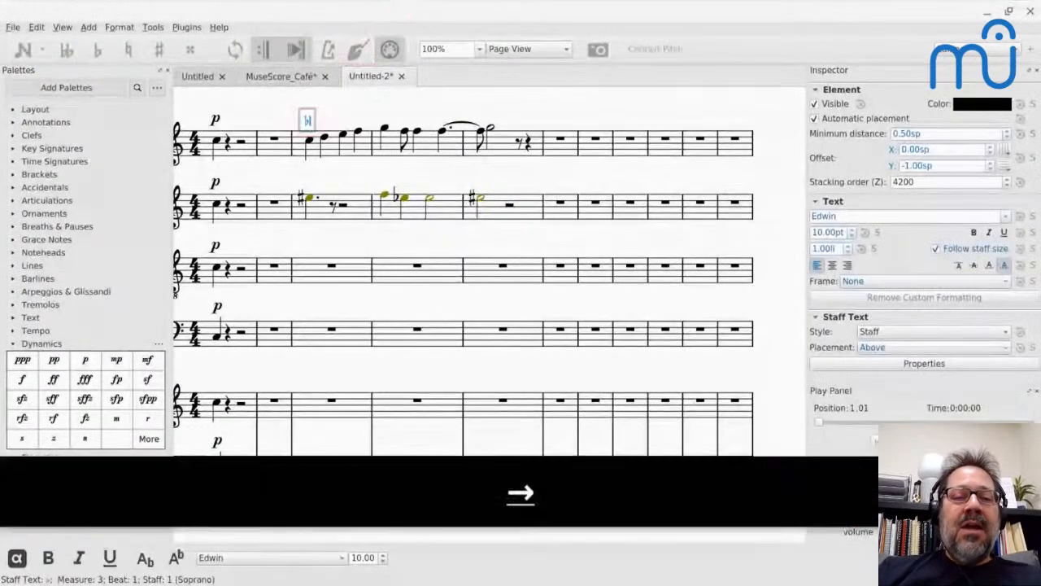
{"action": "key", "text": "ctrl+shift+b"}
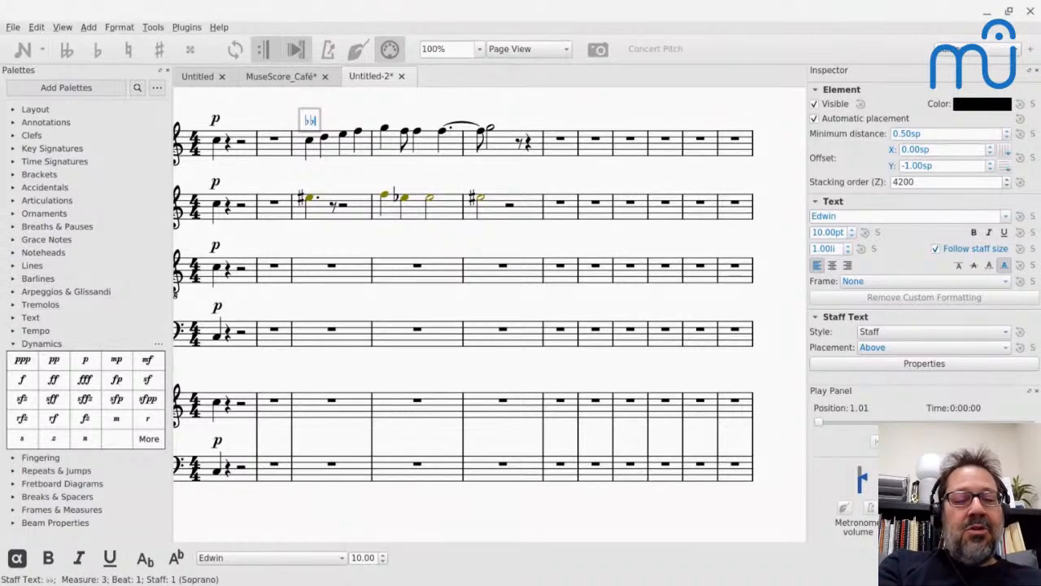
{"action": "key", "text": "ctrl+shift+3"}
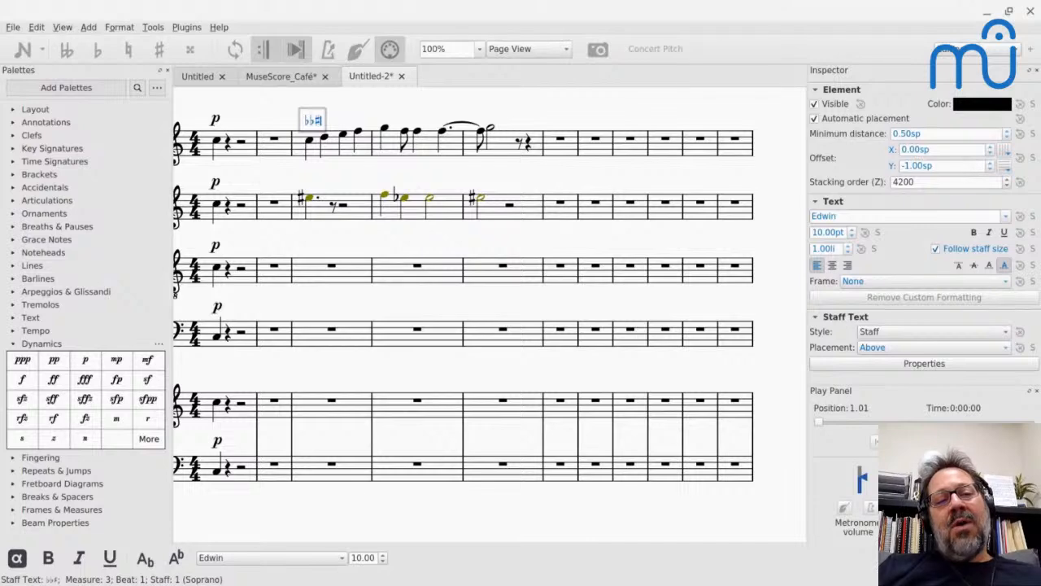
{"action": "key", "text": "ctrl+shift+n"}
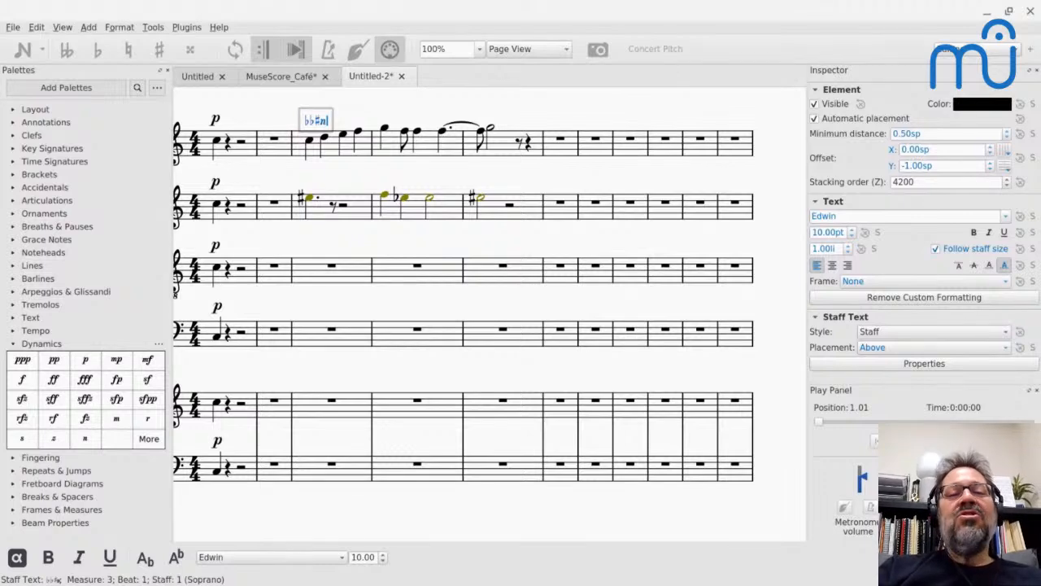
{"action": "key", "text": "ctrl+shift+h"}
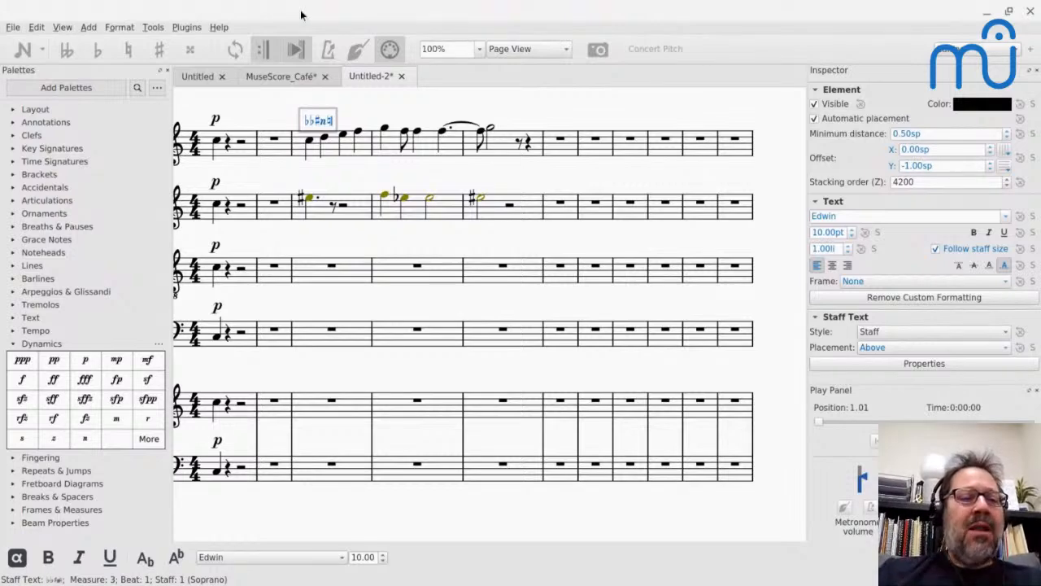
- Expand the Annotations palette and try to insert its figure 6 symbol into the Soprano staff text
{"action": "left_click", "coordinate": [11, 122]}
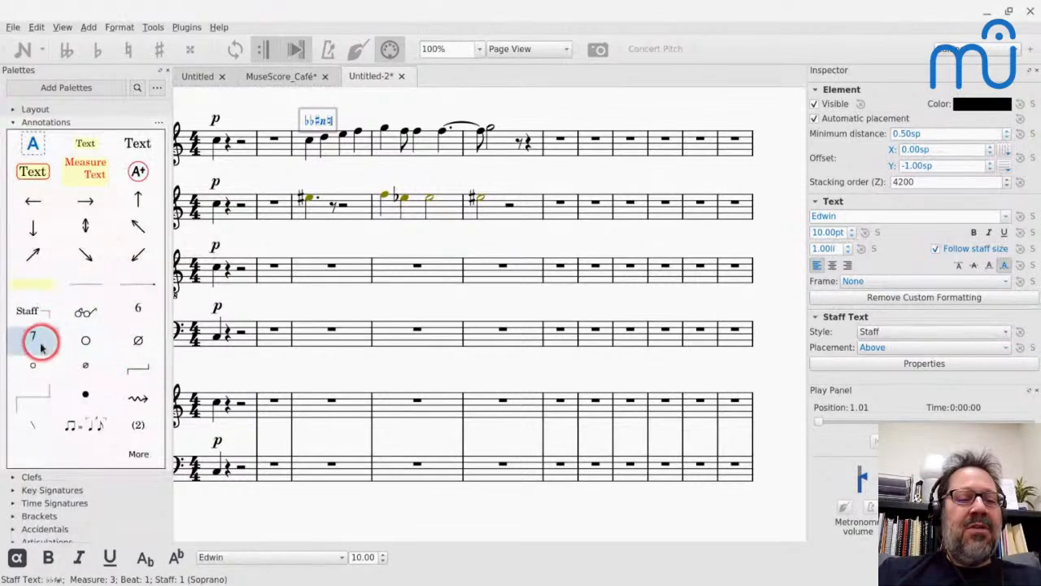
{"action": "left_click", "coordinate": [137, 314]}
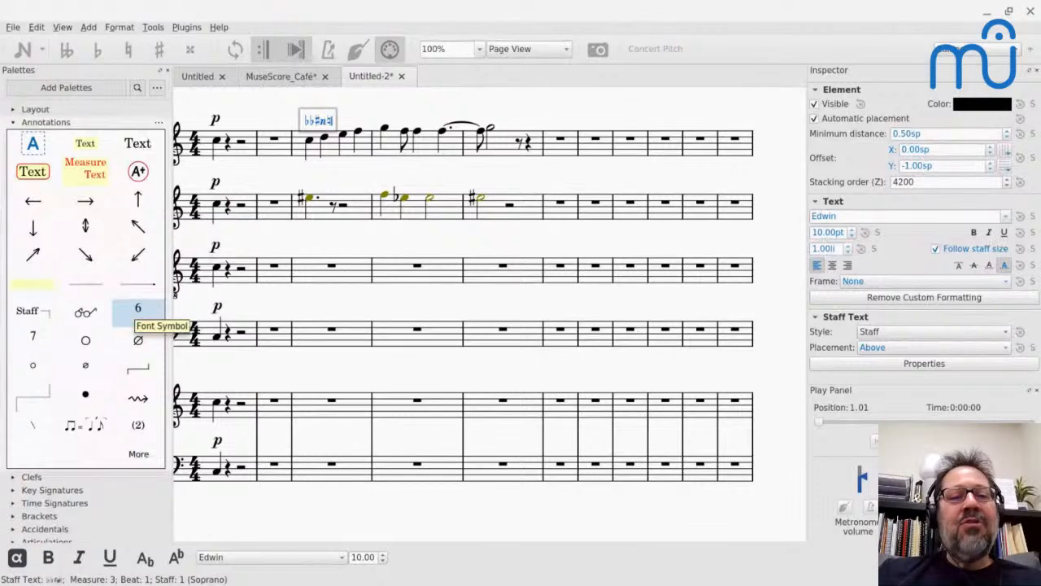
{"action": "left_click", "coordinate": [334, 120]}
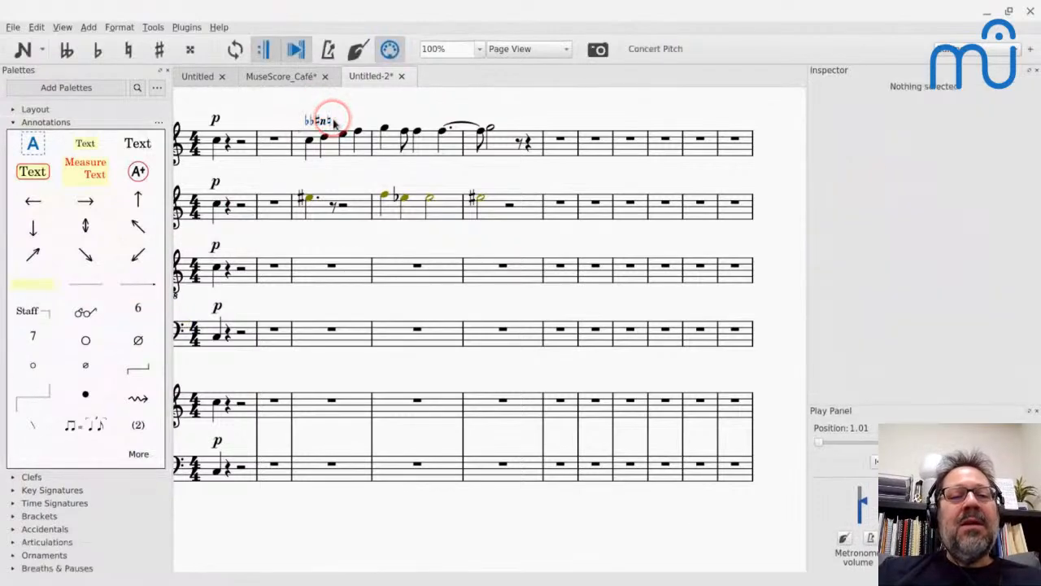
{"action": "left_click", "coordinate": [330, 122]}
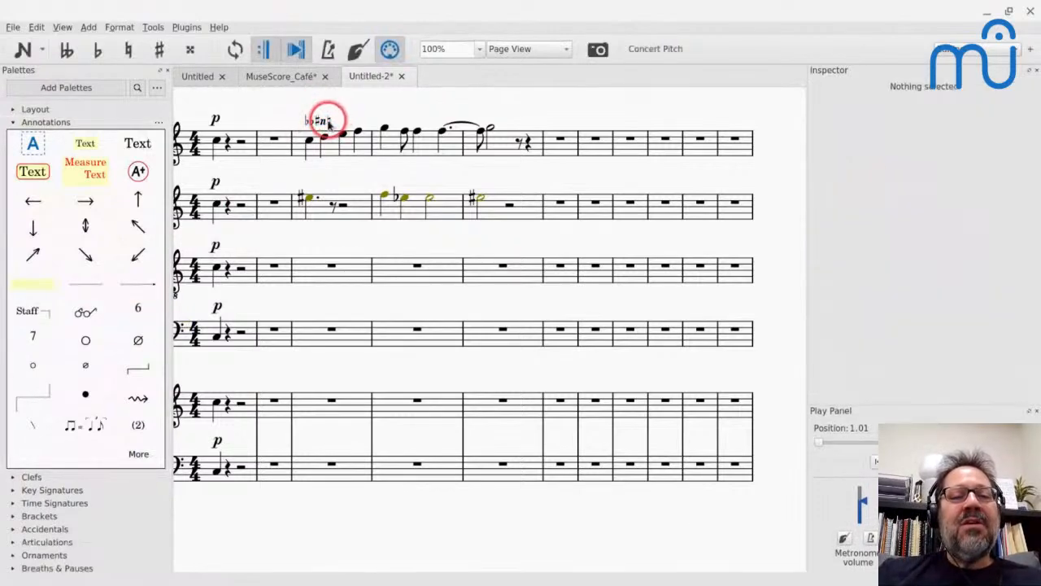
- Add the sharp from the common special characters to the Annotations palette and insert it twice into the Soprano staff text
{"action": "double_click", "coordinate": [330, 122]}
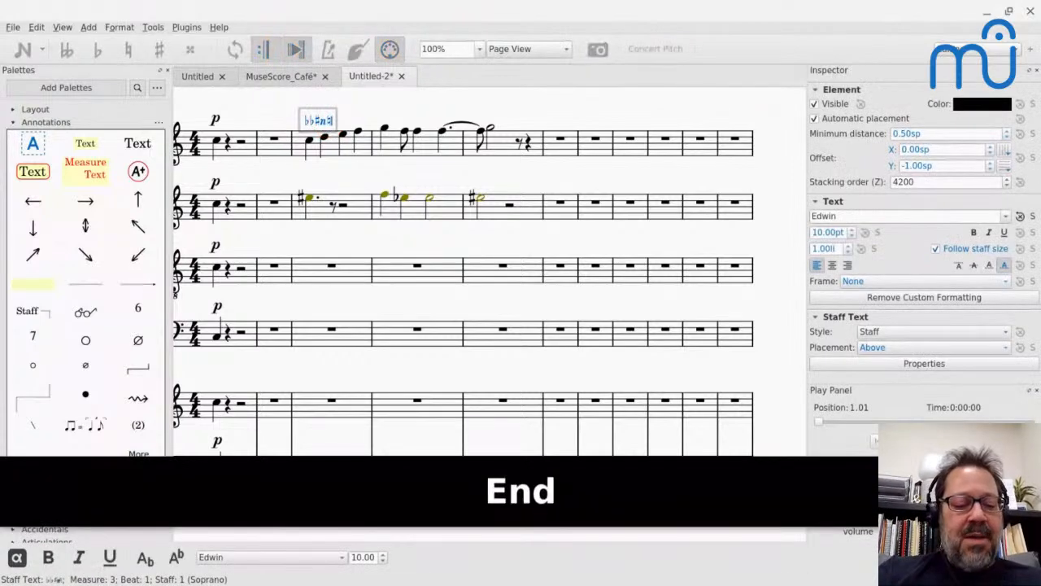
{"action": "key", "text": "F2"}
{"action": "left_click", "coordinate": [421, 233]}
{"action": "left_click", "coordinate": [399, 236]}
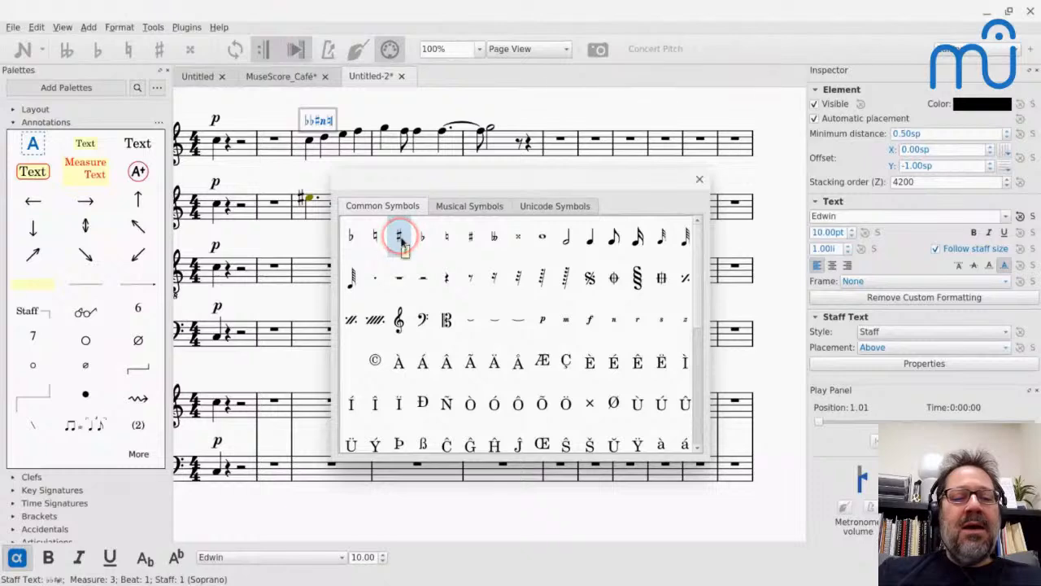
{"action": "mouse_move", "coordinate": [401, 242]}
{"action": "left_mouse_down"}
{"action": "mouse_move", "coordinate": [62, 416]}
{"action": "mouse_move", "coordinate": [72, 371]}
{"action": "mouse_move", "coordinate": [83, 396]}
{"action": "mouse_move", "coordinate": [117, 397]}
{"action": "mouse_move", "coordinate": [138, 371]}
{"action": "left_mouse_up"}
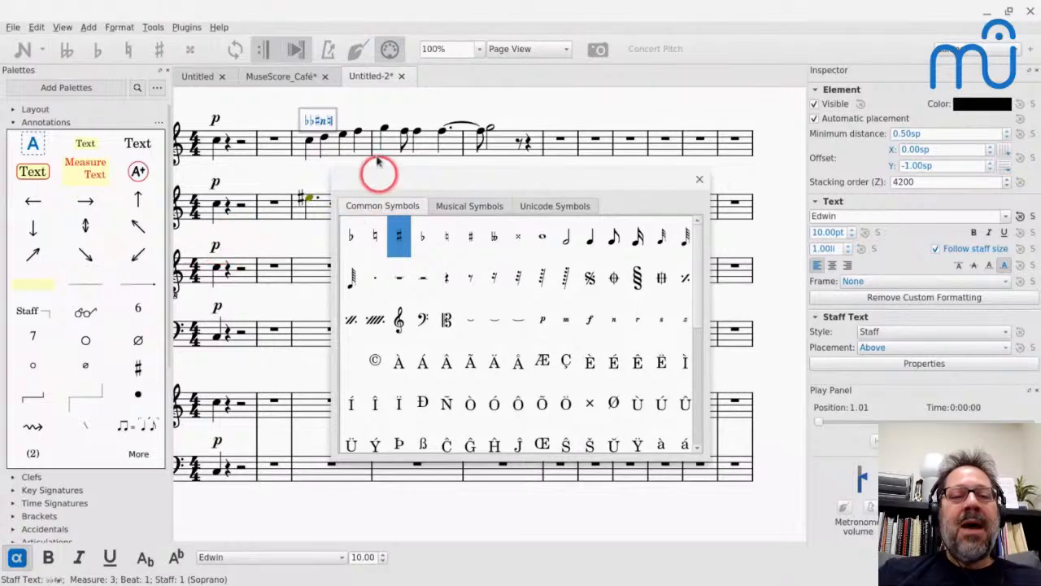
{"action": "left_click", "coordinate": [134, 367]}
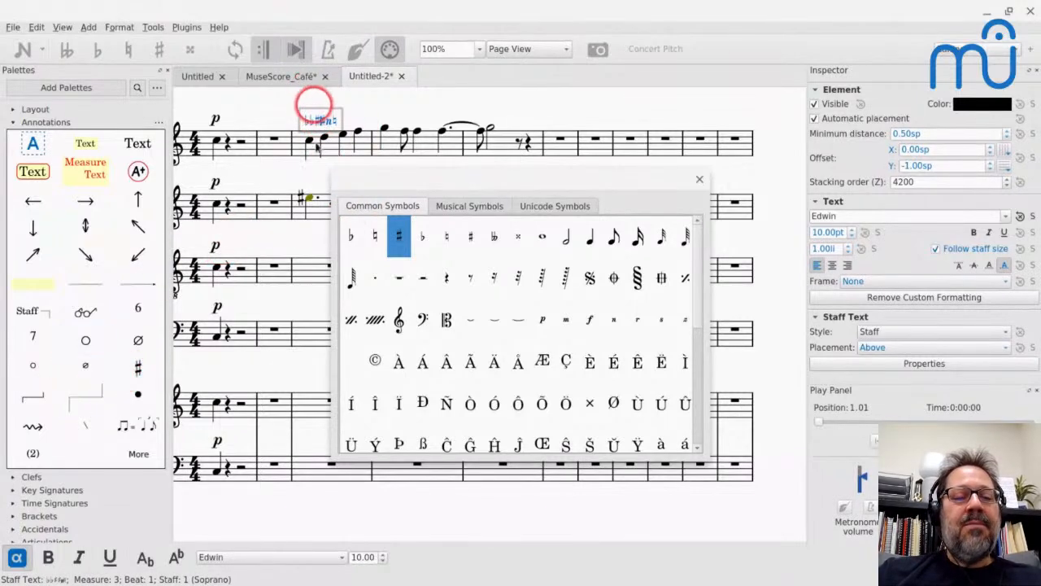
{"action": "left_click", "coordinate": [136, 373]}
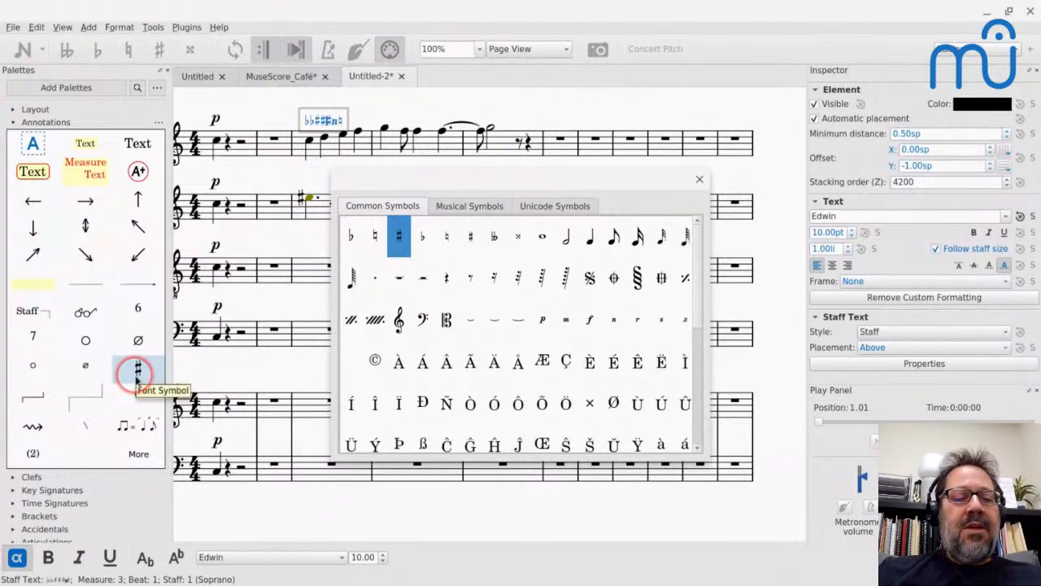
- Permanently delete the custom sharp cell from the Annotations palette, close the special characters and finish editing the staff text
{"action": "right_click", "coordinate": [136, 378]}
{"action": "left_click", "coordinate": [165, 381]}
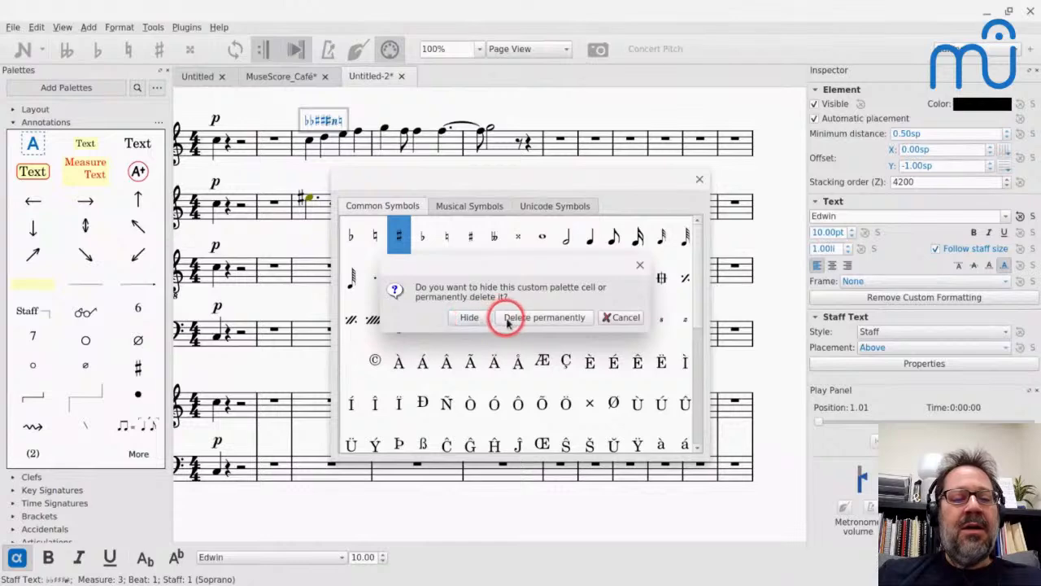
{"action": "left_click", "coordinate": [506, 317]}
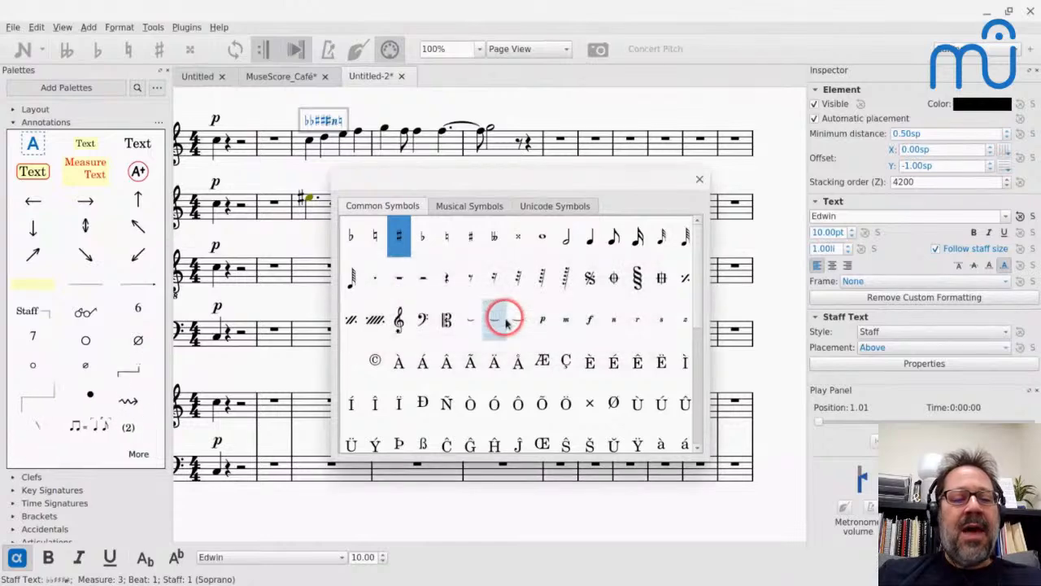
{"action": "left_click", "coordinate": [698, 180]}
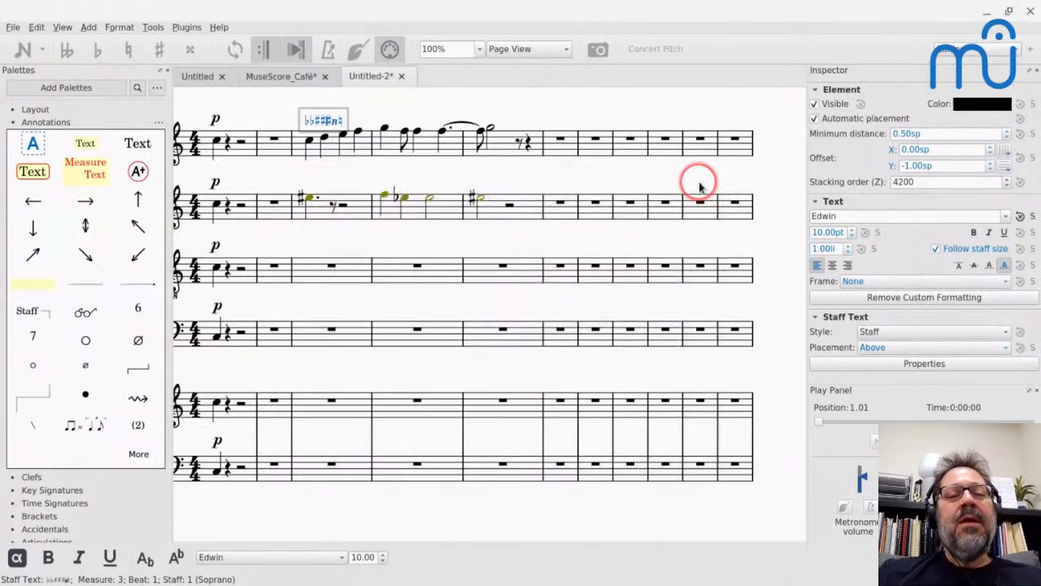
{"action": "left_click", "coordinate": [377, 175]}
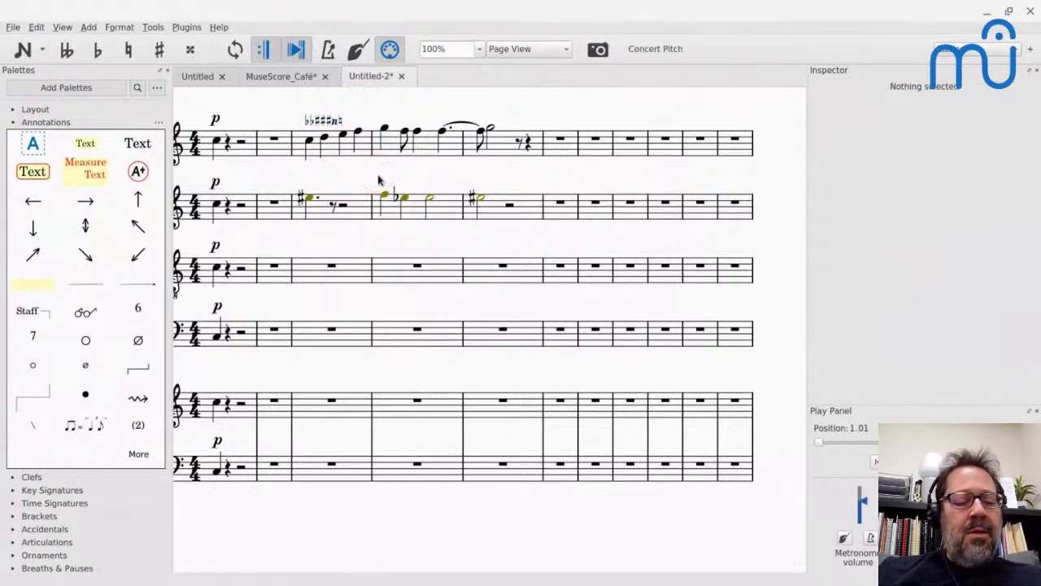
- Try out Ctrl+Alt+Shift+N as a new shortcut for Note input: Toggle Entry/Normal mode, and discard the preference changes
{"action": "left_click", "coordinate": [37, 27]}
{"action": "left_click", "coordinate": [52, 227]}
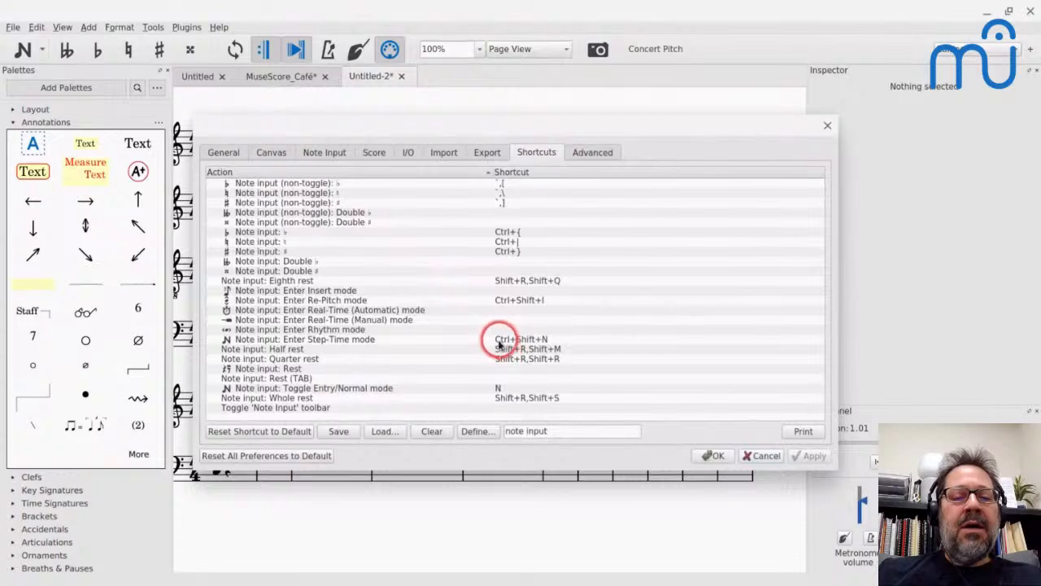
{"action": "left_click", "coordinate": [504, 389]}
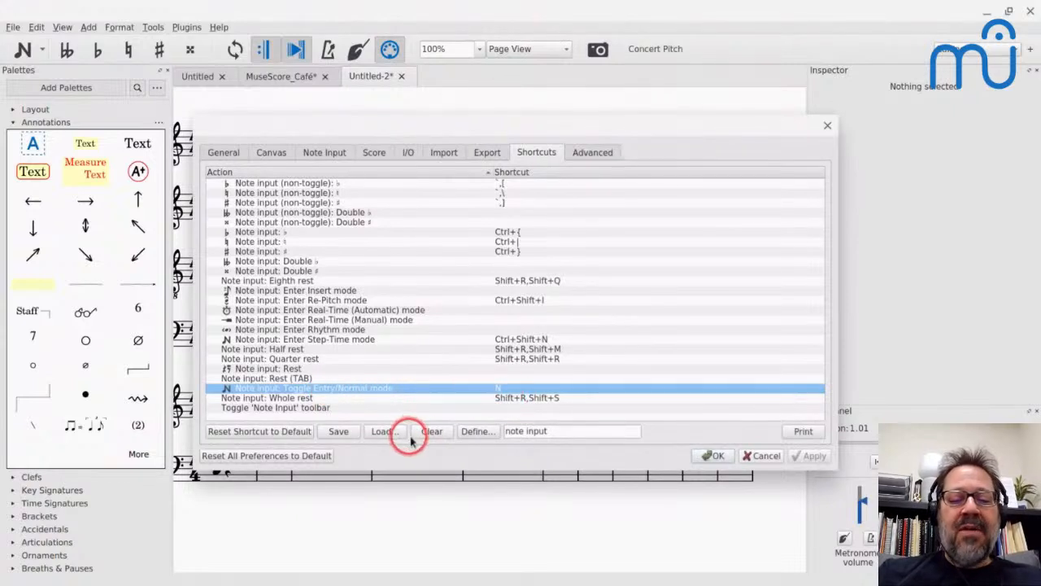
{"action": "left_click", "coordinate": [470, 432]}
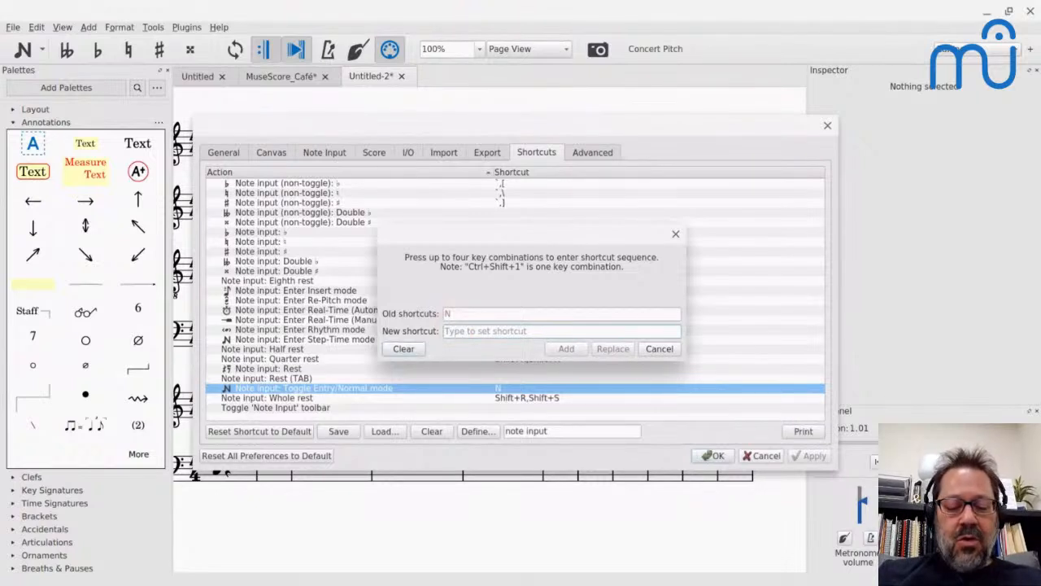
{"action": "key", "text": "ctrl+alt+shift+n"}
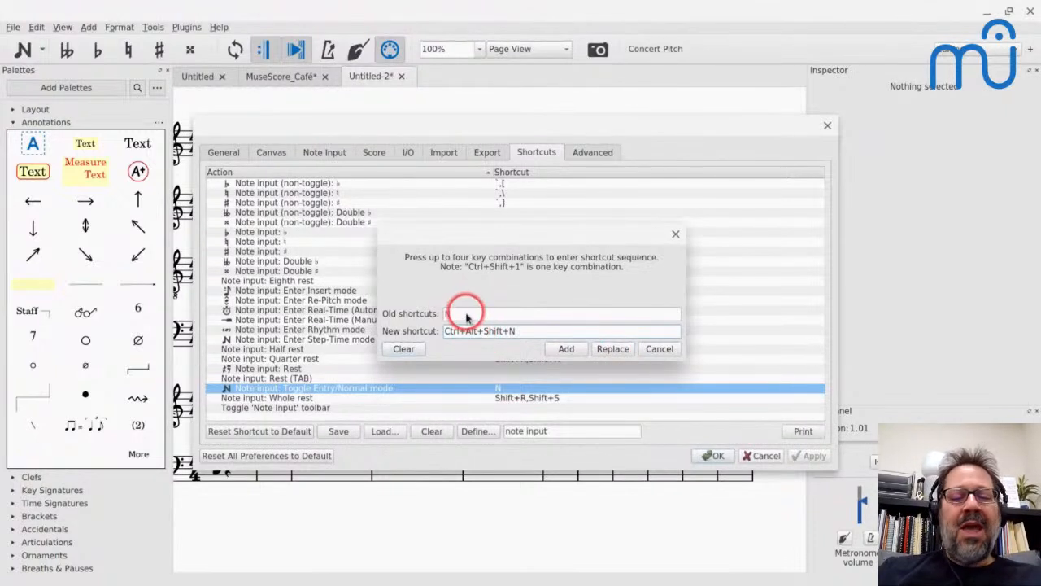
{"action": "left_click", "coordinate": [656, 349]}
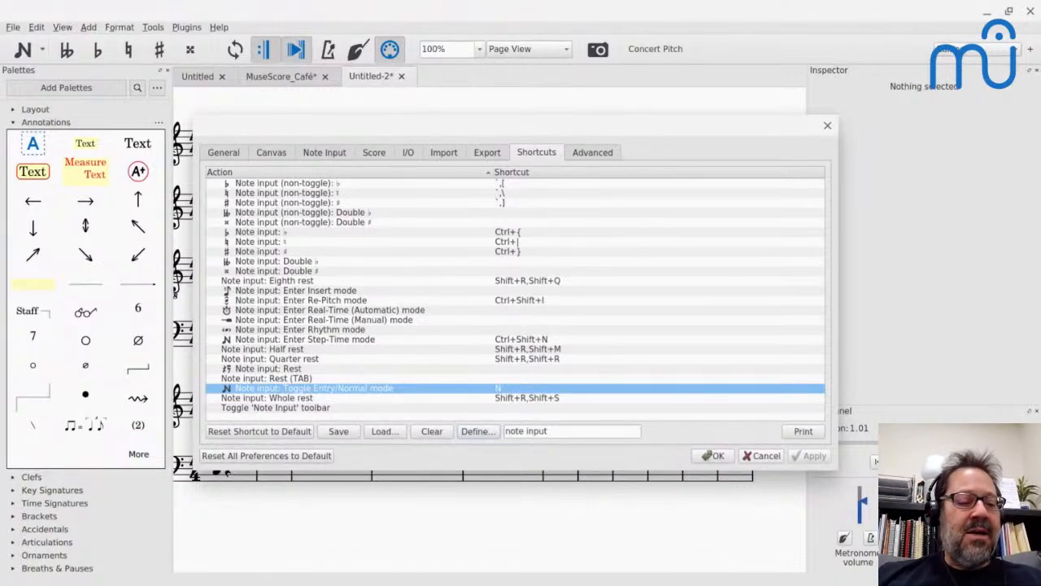
{"action": "left_click", "coordinate": [763, 456]}
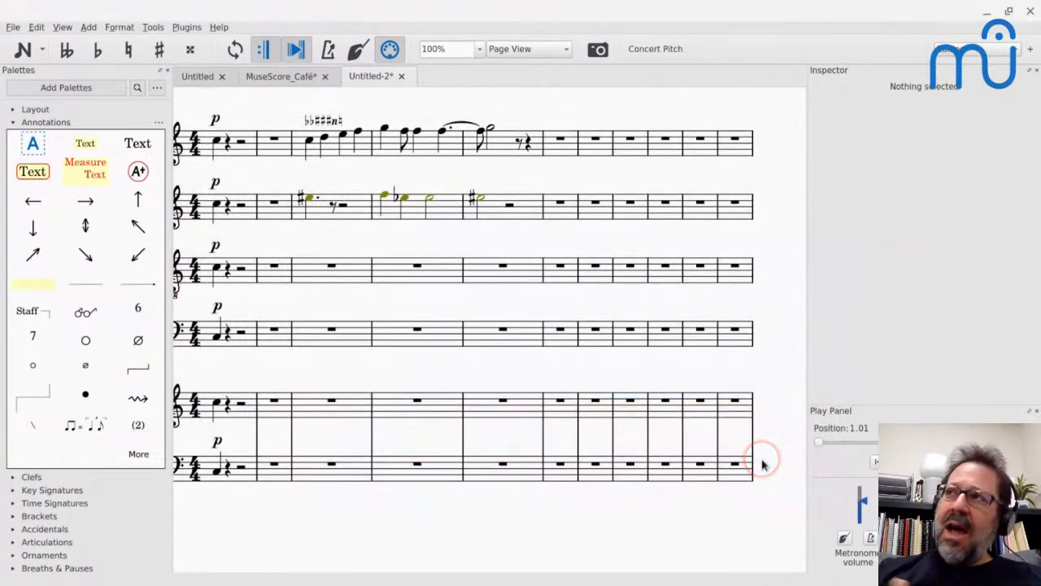
{"action": "scroll", "coordinate": [511, 302], "scroll_direction": "up", "scroll_amount": 4}
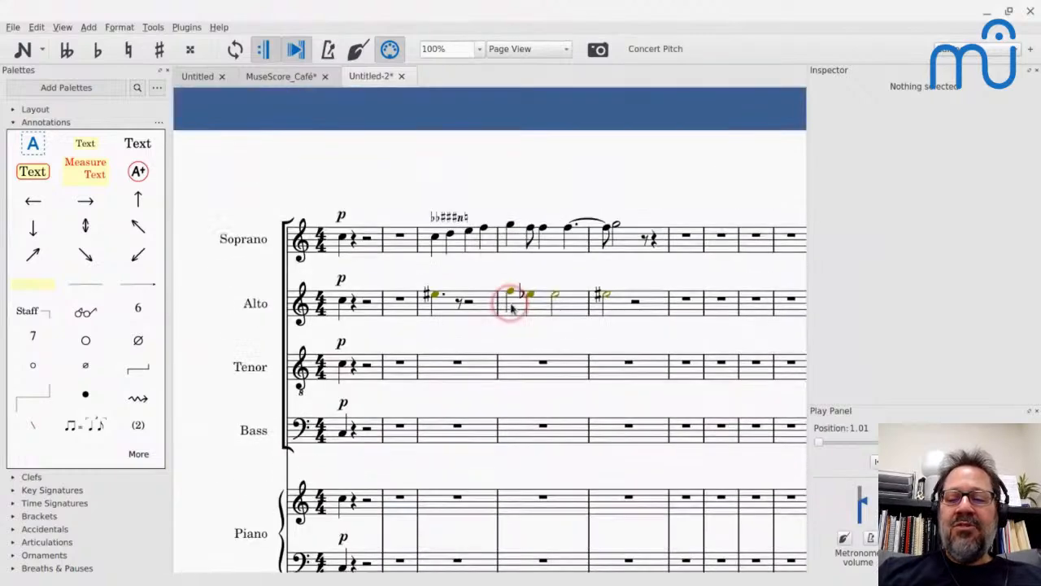
{"action": "left_click", "coordinate": [379, 288]}
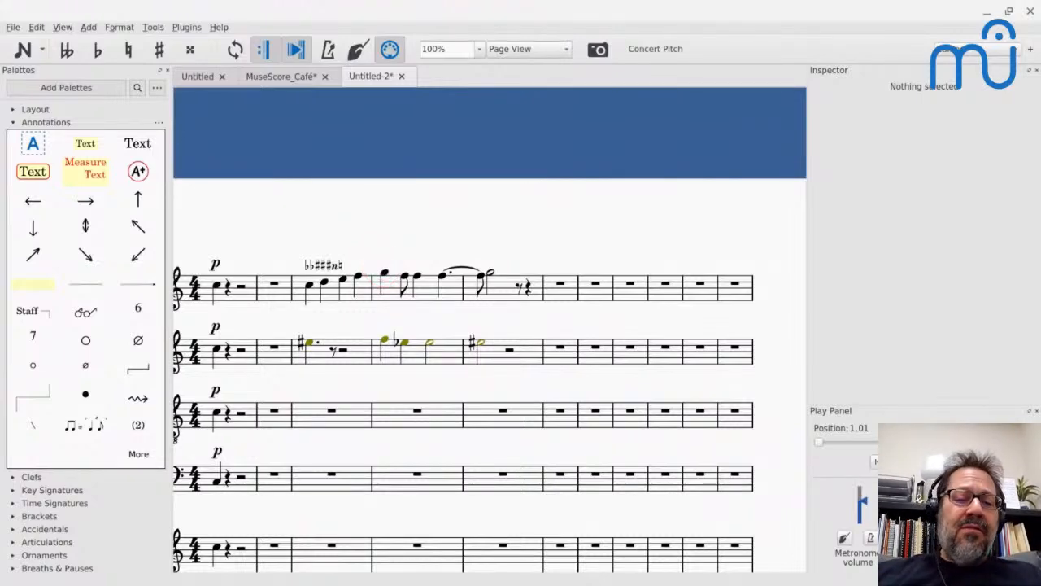
{"action": "scroll", "coordinate": [270, 258], "scroll_direction": "down", "scroll_amount": 2}
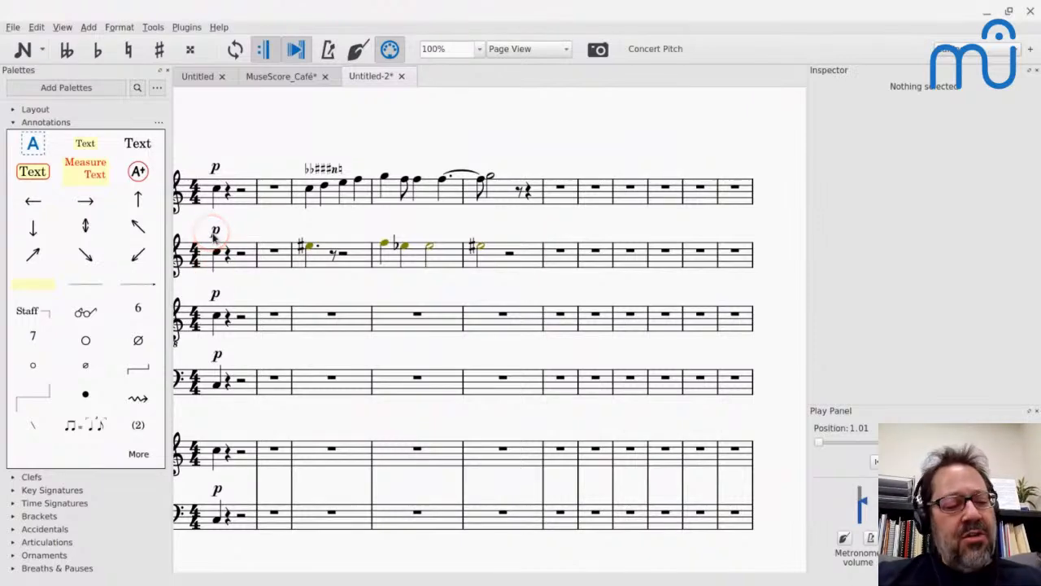
{"action": "left_click", "coordinate": [121, 27]}
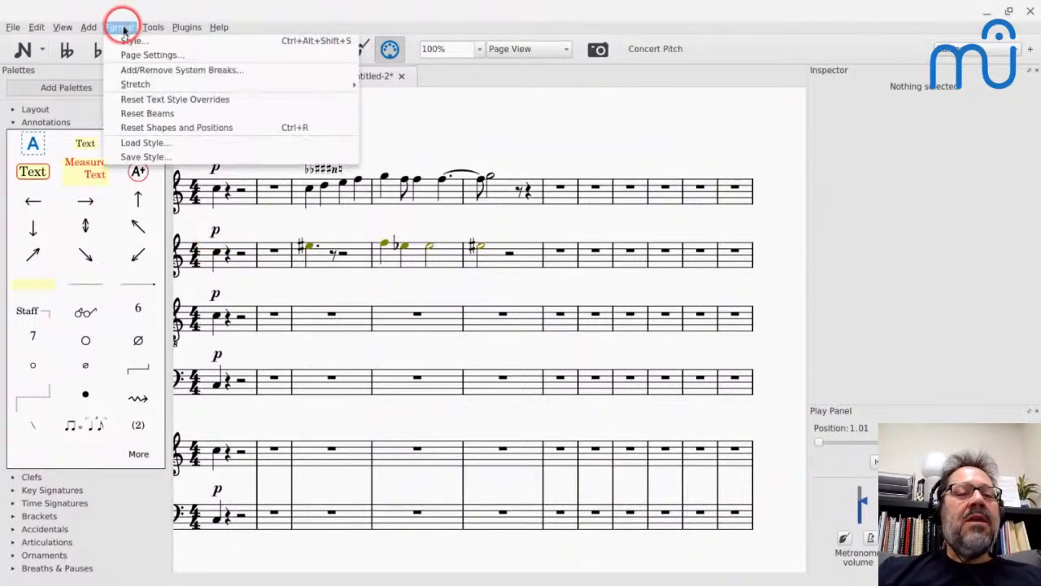
{"action": "left_click", "coordinate": [145, 159]}
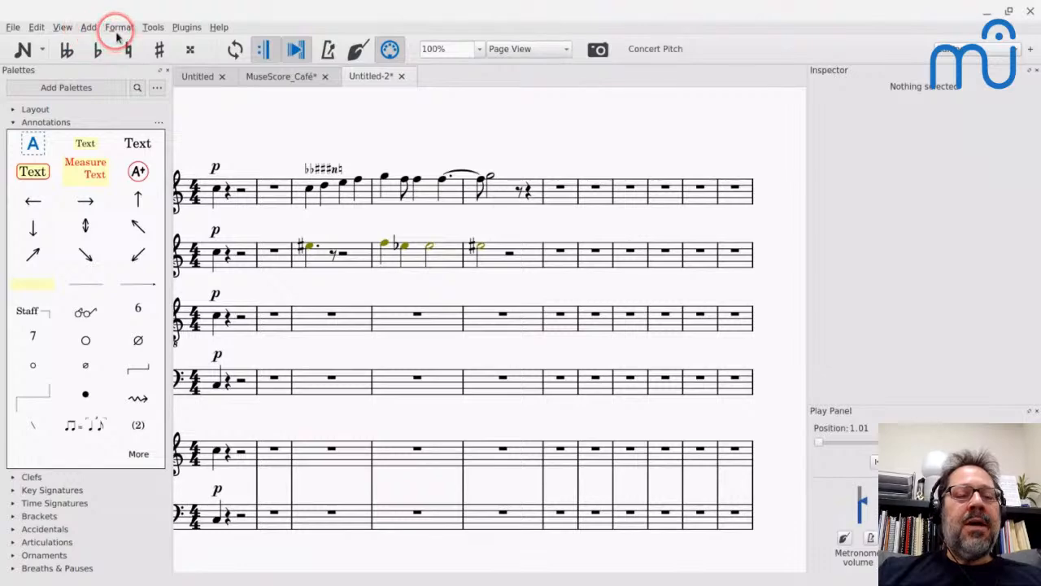
{"action": "key", "text": "alt+Tab"}
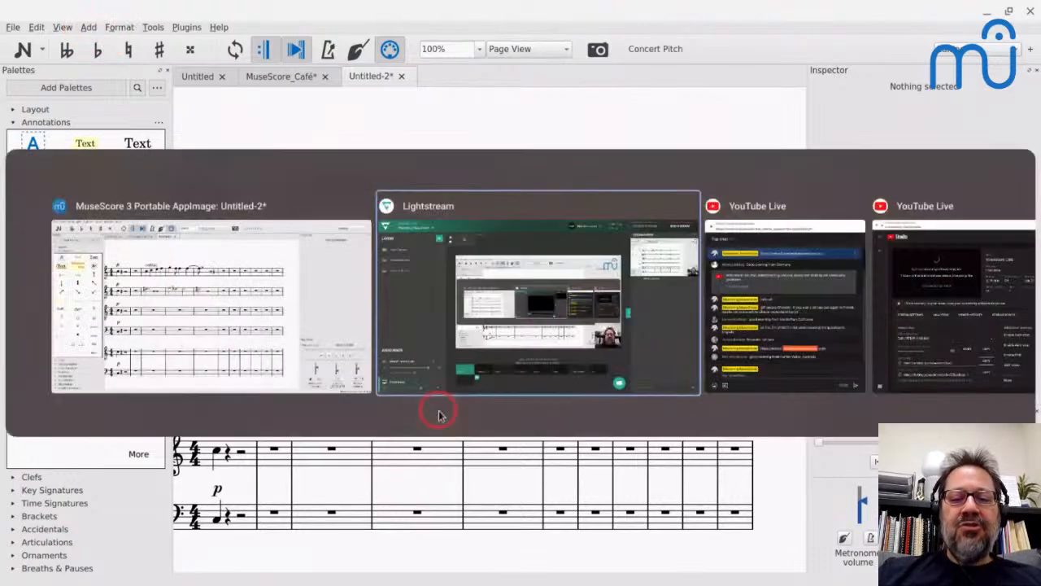
{"action": "key", "text": "alt+shift+Tab"}
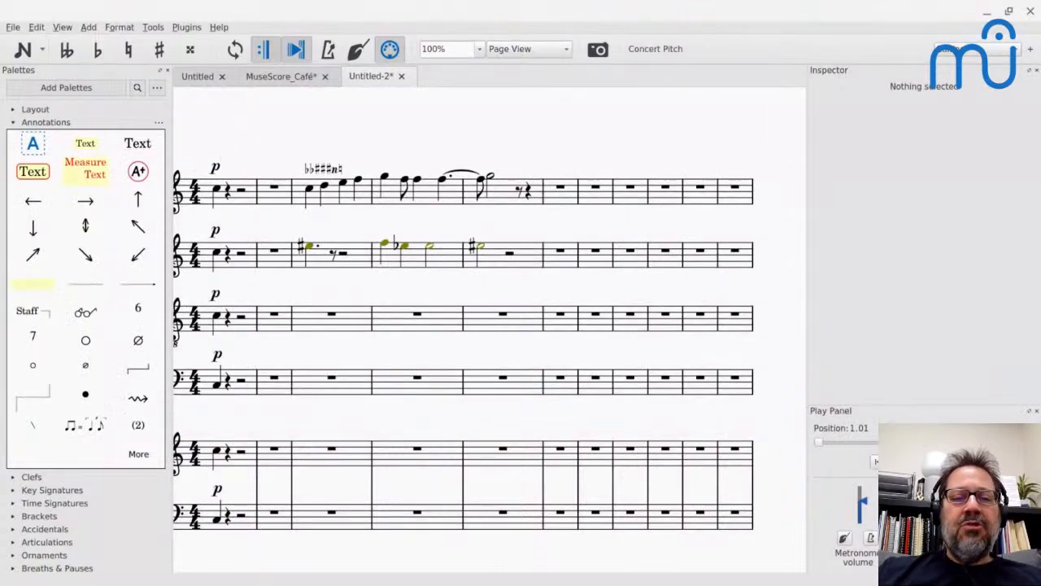
{"action": "key", "text": "Escape"}
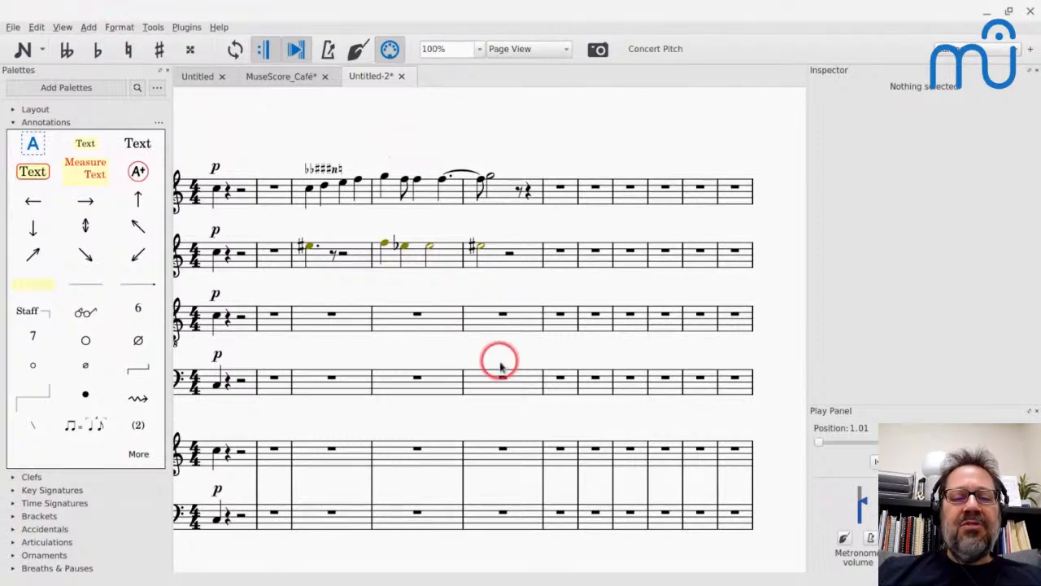
{"action": "key", "text": "alt+Tab"}
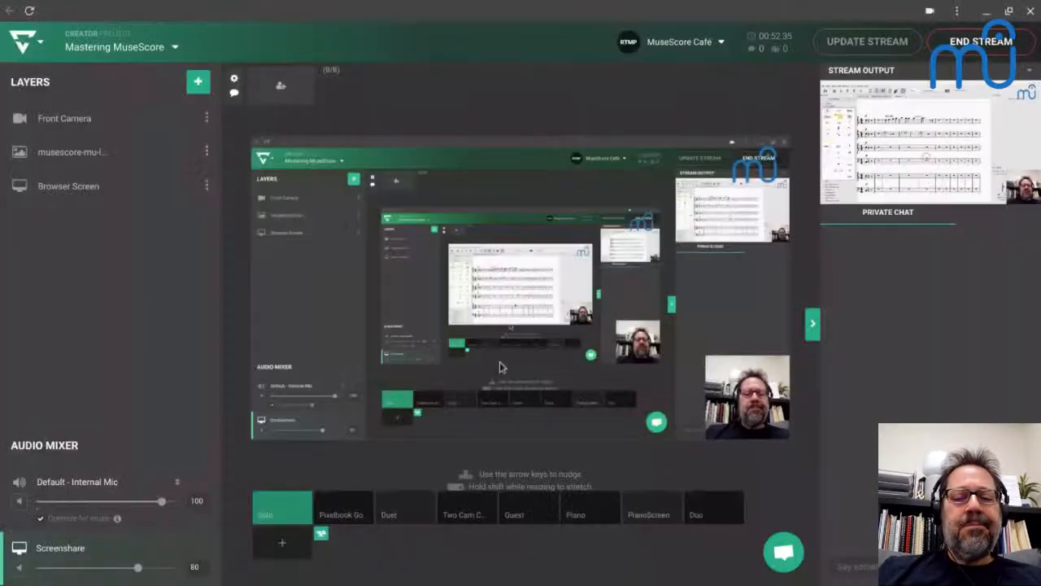
{"action": "key", "text": "alt+Tab"}
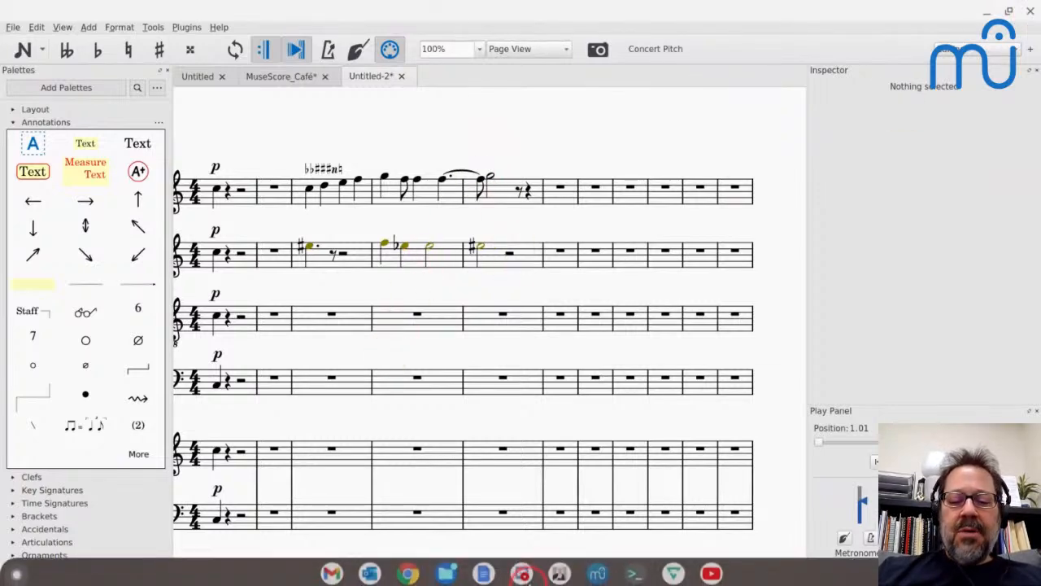
- Switch to the terminal, suspend the running demo job, resume it in the background and run pkill mscore
{"action": "left_click", "coordinate": [635, 569]}
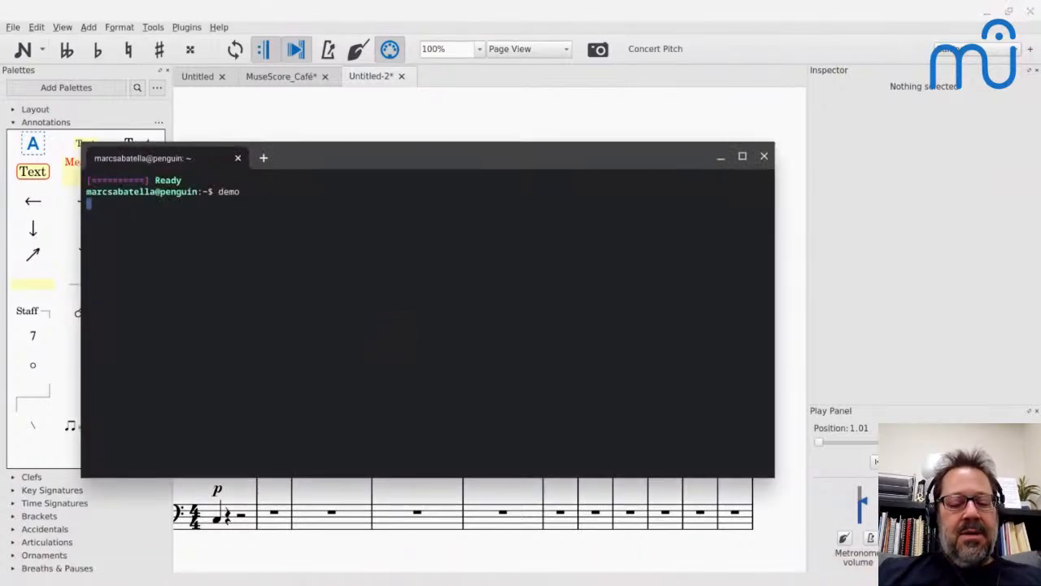
{"action": "key", "text": "ctrl+z"}
{"action": "type", "text": "bg"}
{"action": "key", "text": "Return"}
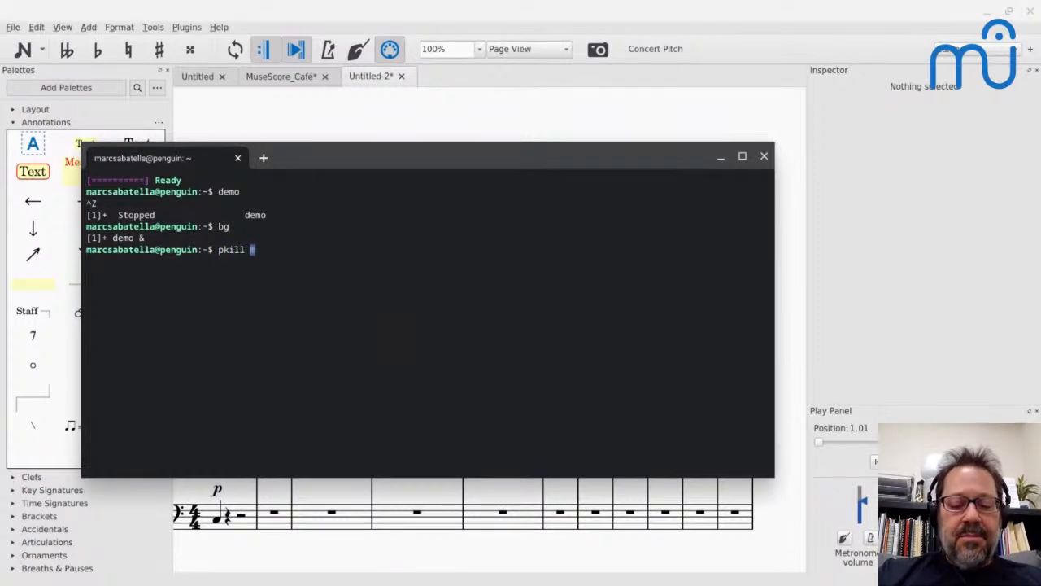
{"action": "type", "text": "pkill mscore"}
{"action": "key", "text": "Return"}
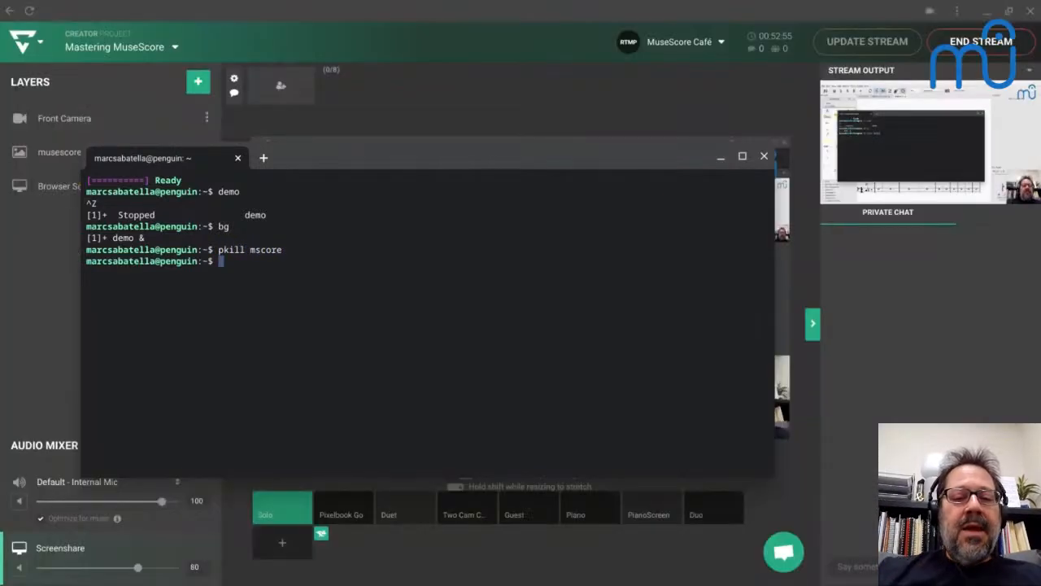
- Switch back to MuseScore 3 and restore the previous session
{"action": "key", "text": "alt+Tab"}
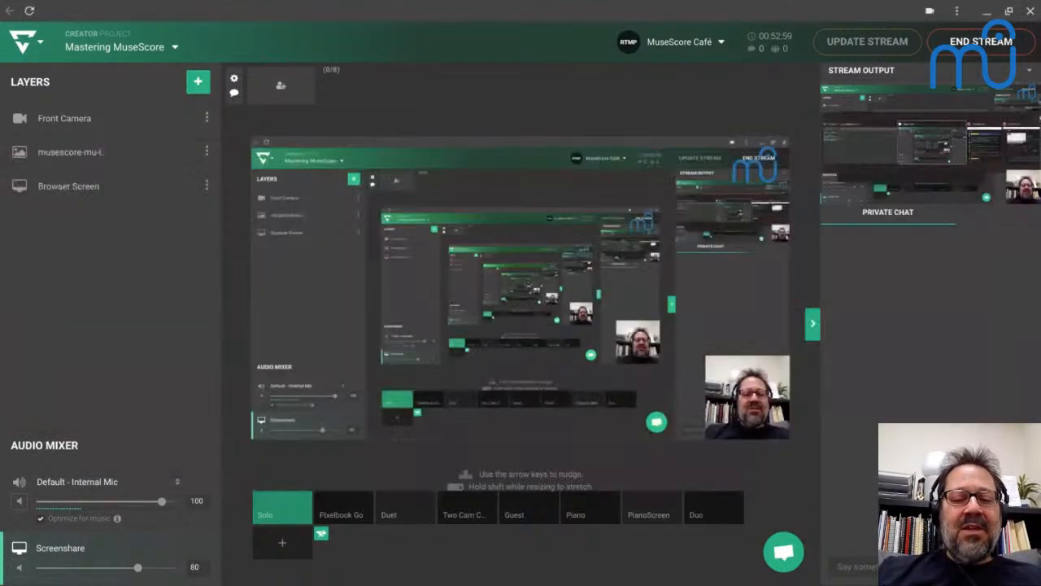
{"action": "mouse_move", "coordinate": [439, 575]}
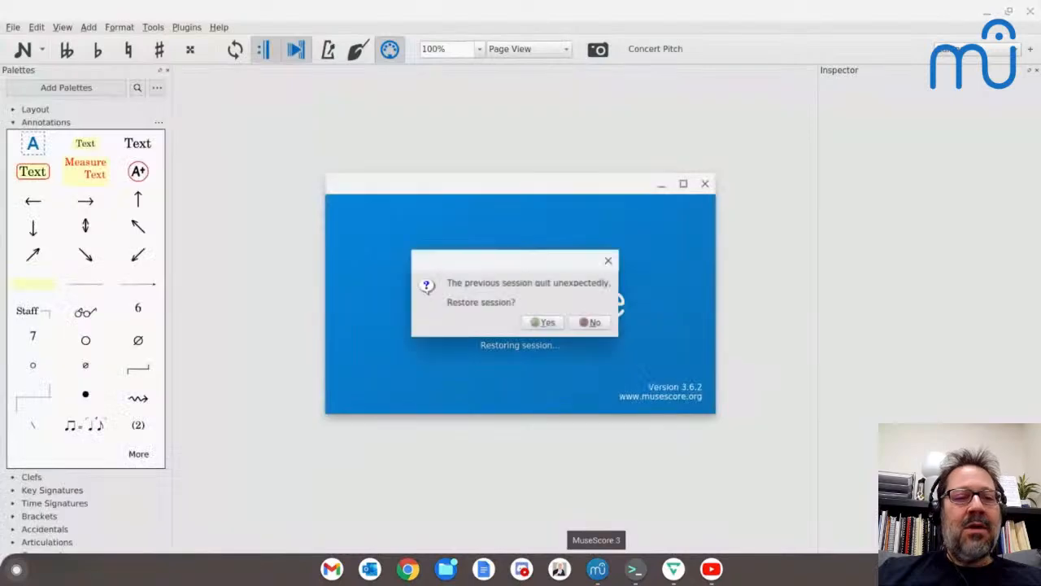
{"action": "left_click", "coordinate": [543, 322]}
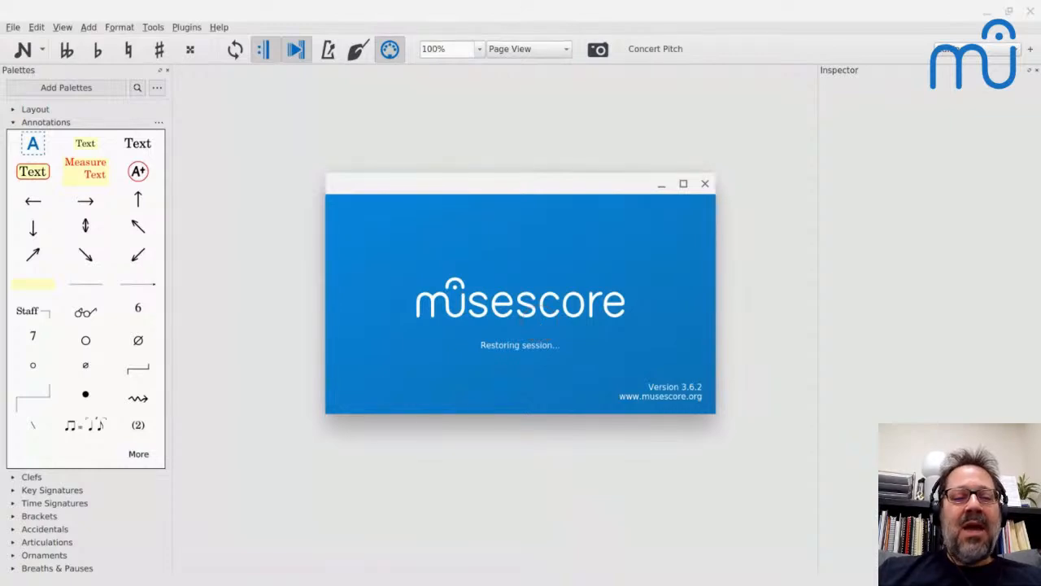
{"action": "left_click", "coordinate": [448, 65]}
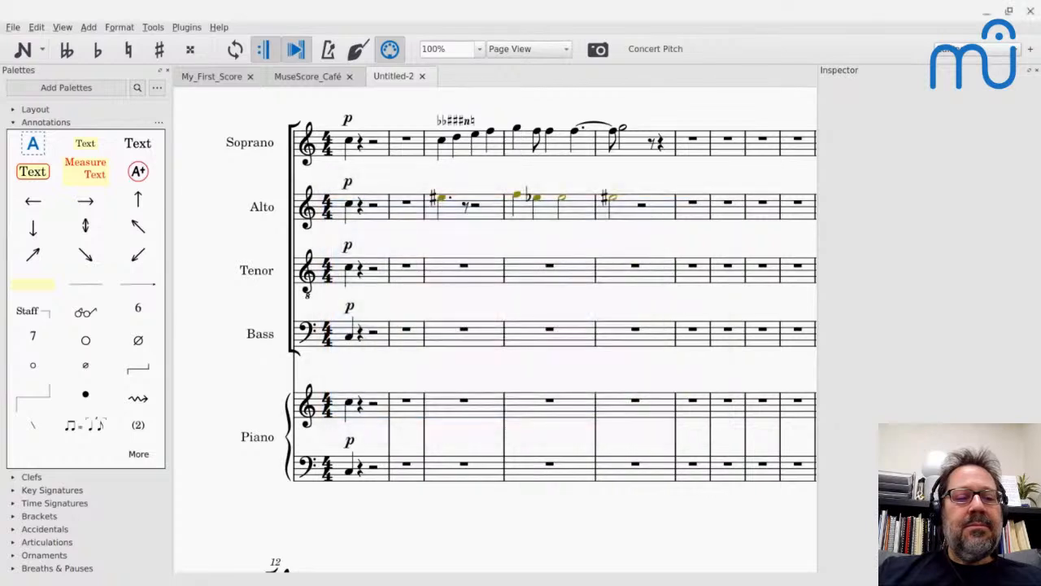
- Select the Alto's p dynamic and save the score's style in the Styles folder as dynamics-above.mss
{"action": "left_click", "coordinate": [348, 184]}
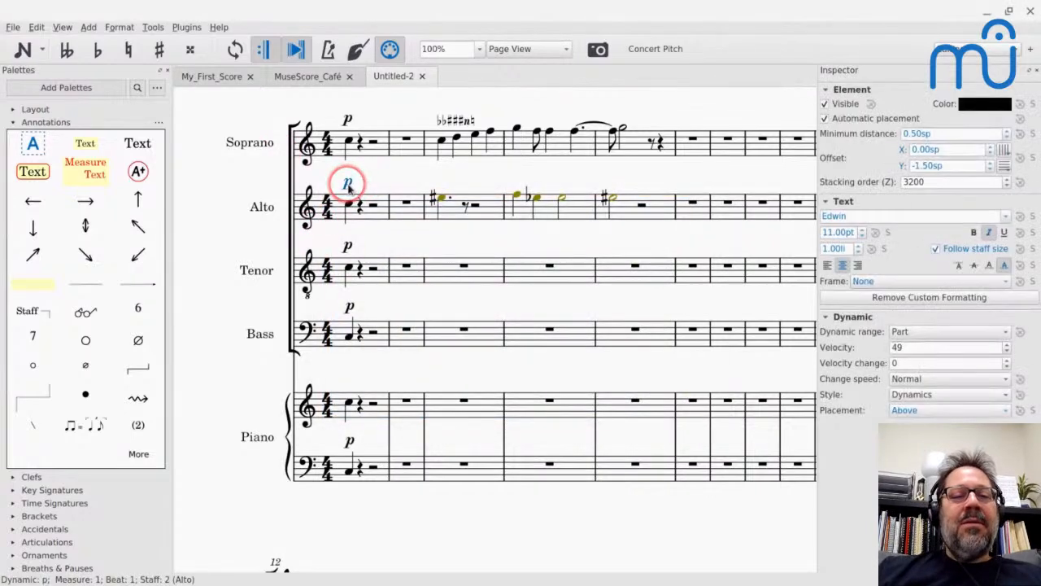
{"action": "left_click", "coordinate": [119, 27]}
{"action": "left_click", "coordinate": [142, 157]}
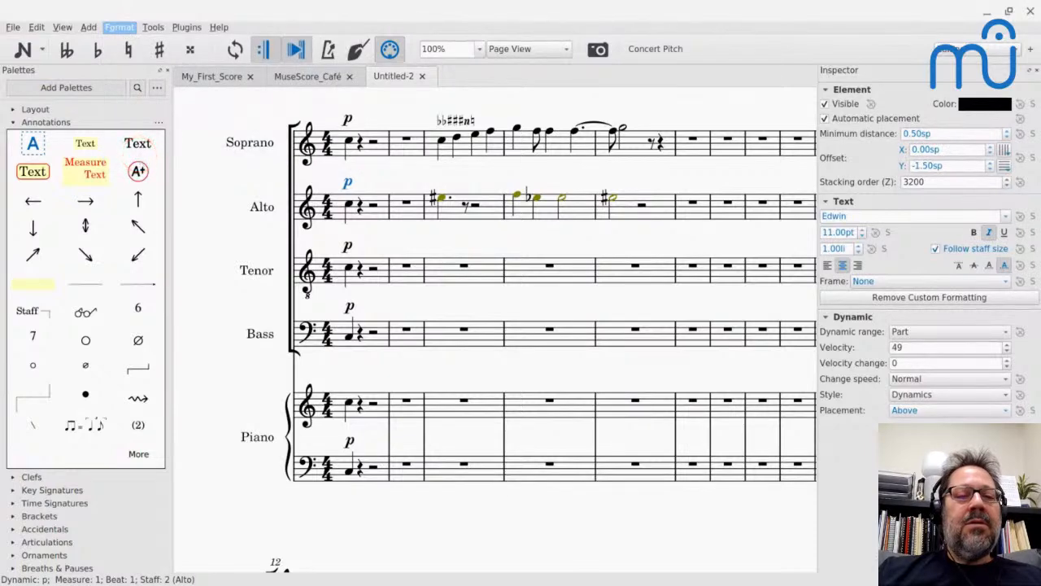
{"action": "left_click_drag", "start_coordinate": [493, 174], "coordinate": [384, 133]}
{"action": "left_click", "coordinate": [386, 345]}
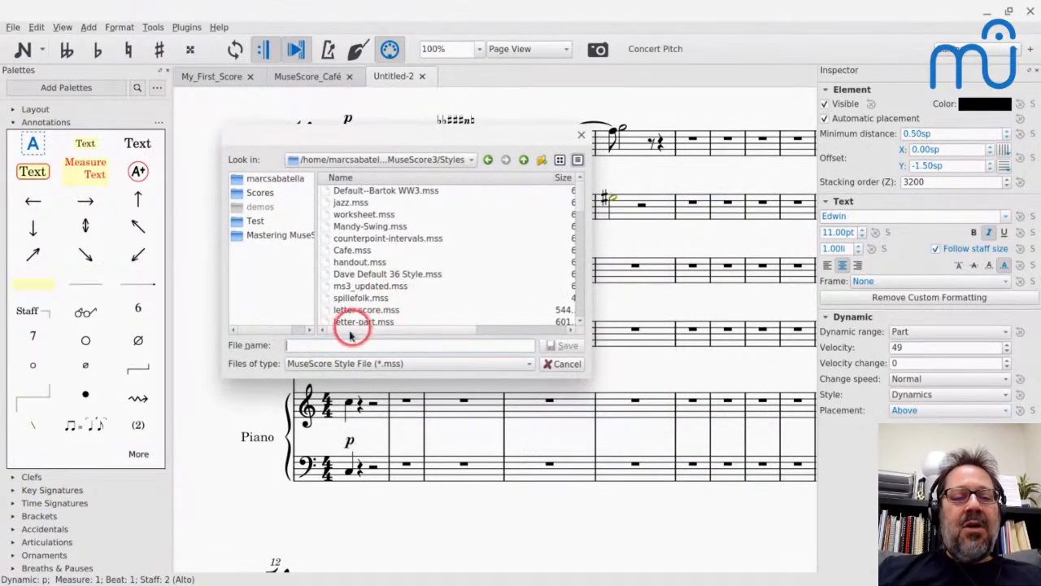
{"action": "type", "text": "dyn"}
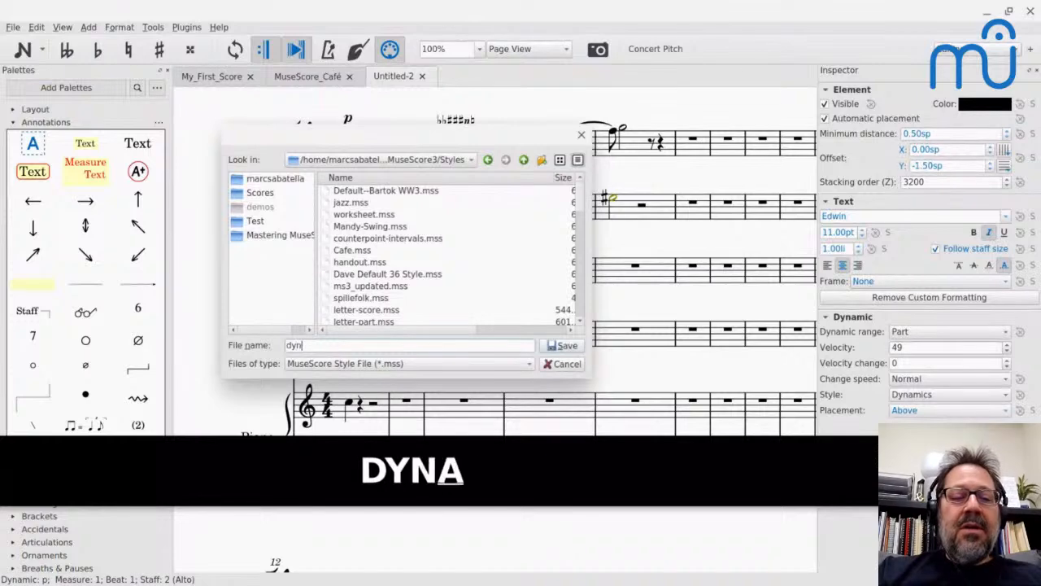
{"action": "type", "text": "amics-above"}
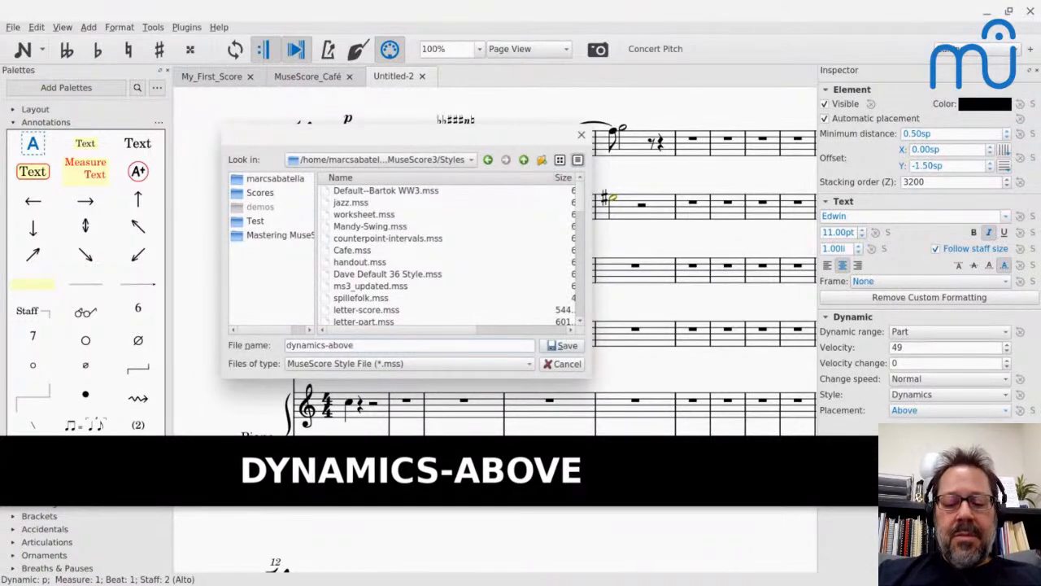
{"action": "type", "text": ".mss"}
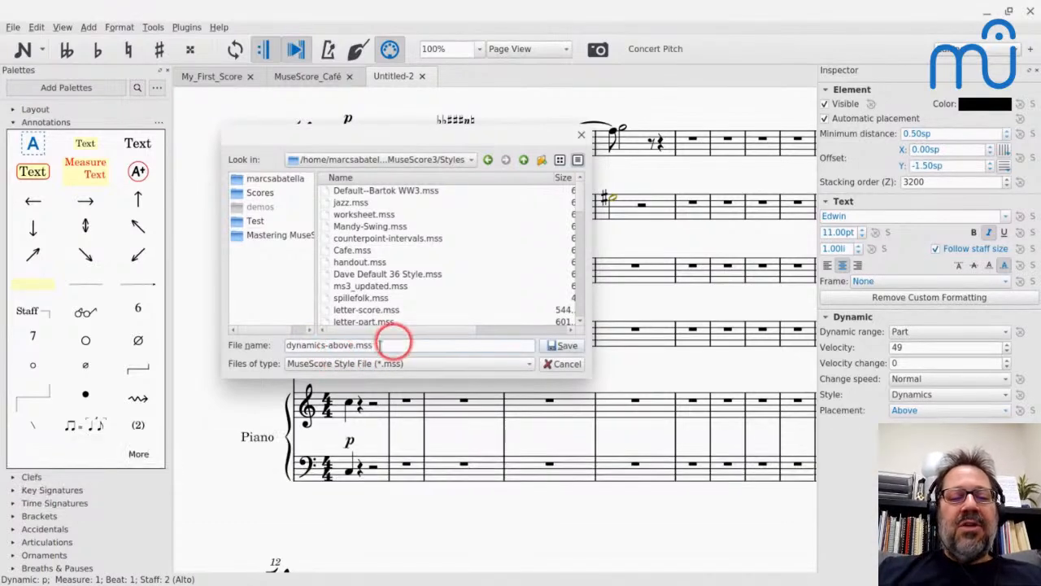
{"action": "left_click", "coordinate": [567, 345]}
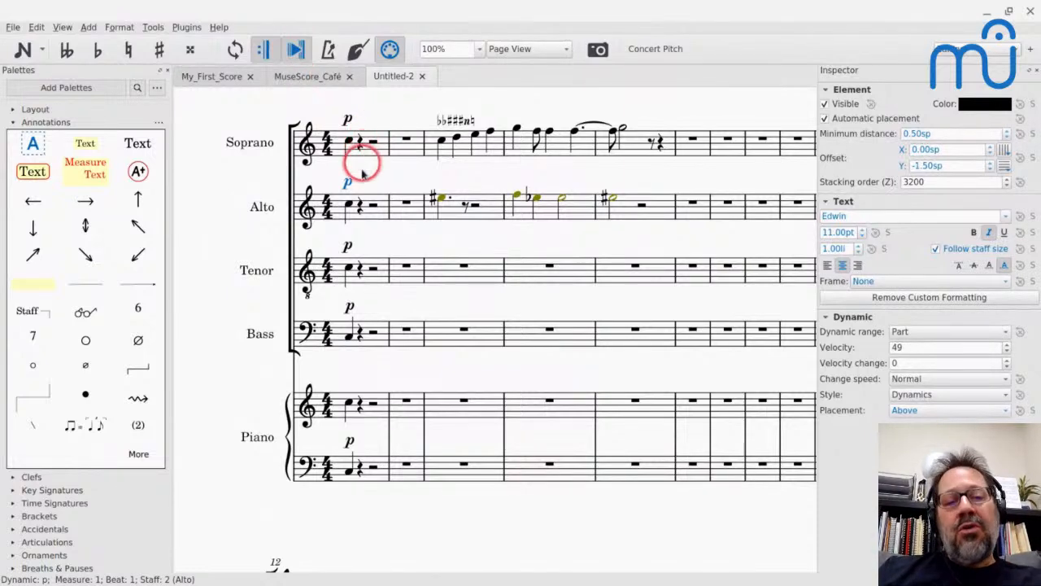
- In My_First_Score, add a ppp dynamic from the Dynamics palette to the first measure, collapsing the Annotations palette
{"action": "left_click", "coordinate": [206, 75]}
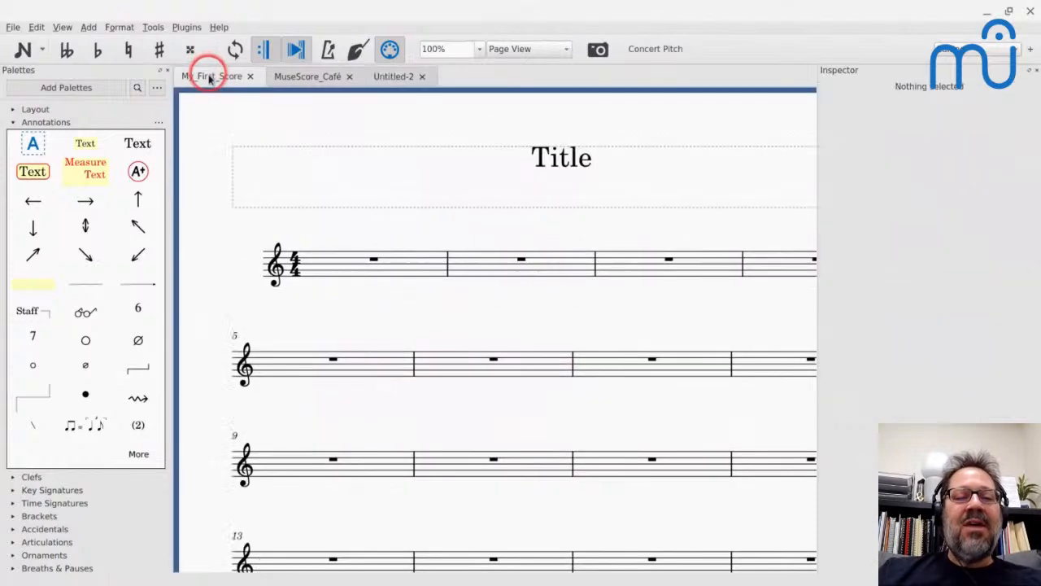
{"action": "left_click", "coordinate": [371, 263]}
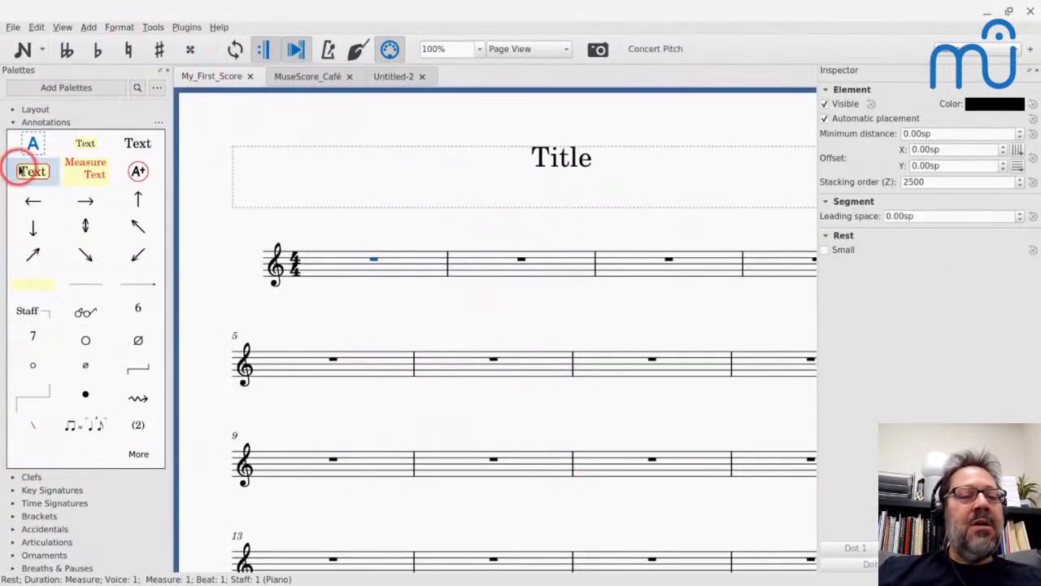
{"action": "left_click", "coordinate": [12, 122]}
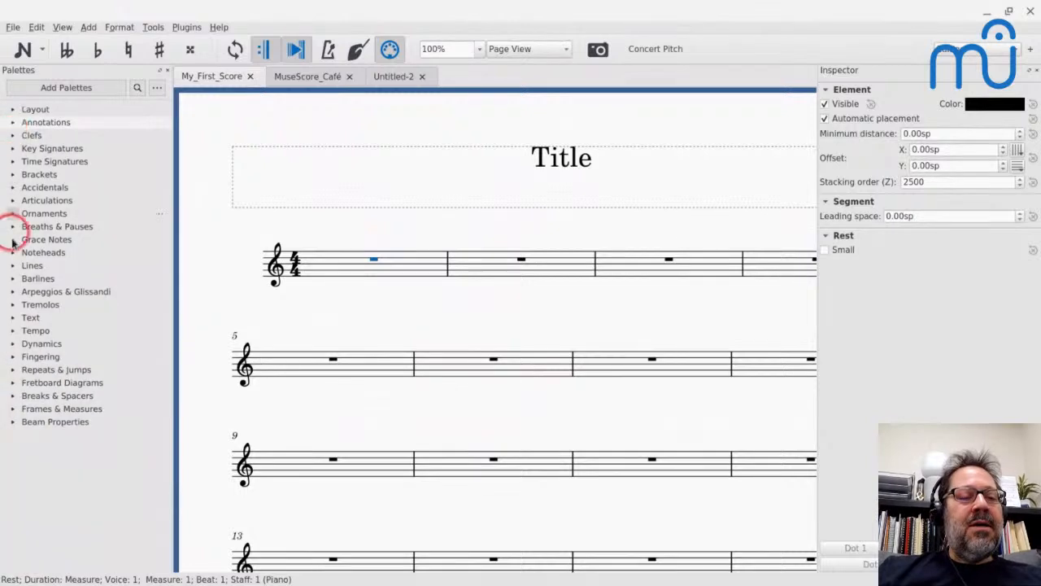
{"action": "left_click", "coordinate": [16, 343]}
{"action": "left_click", "coordinate": [22, 360]}
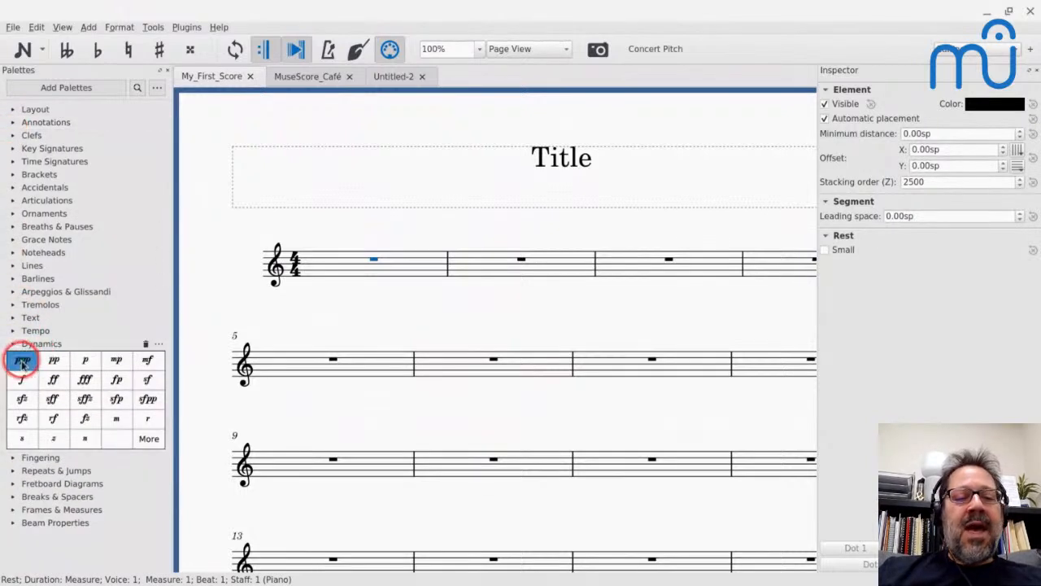
- Load the dynamics-above.mss style into My_First_Score
{"action": "left_click", "coordinate": [119, 27]}
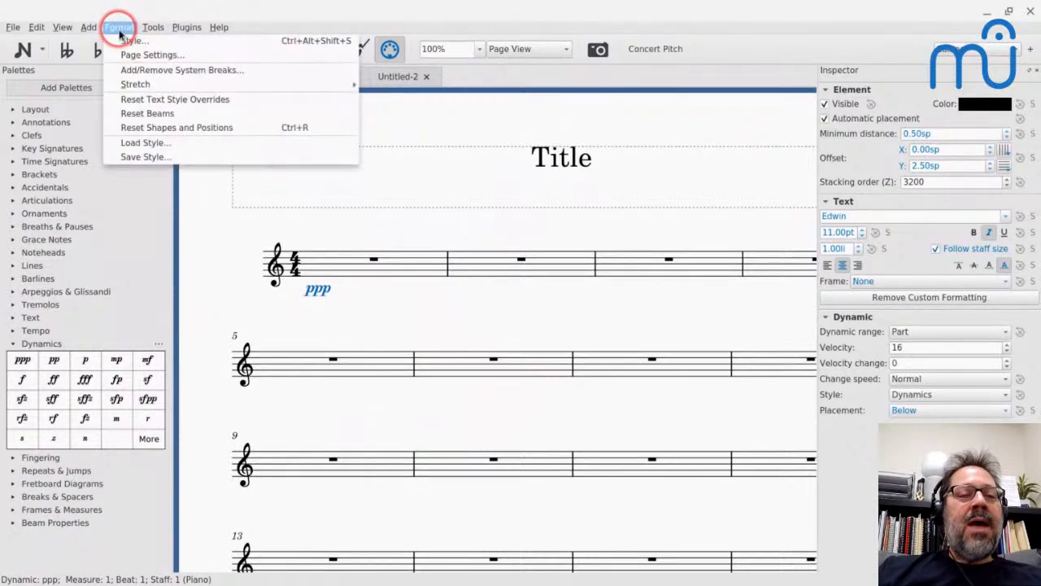
{"action": "left_click", "coordinate": [146, 145]}
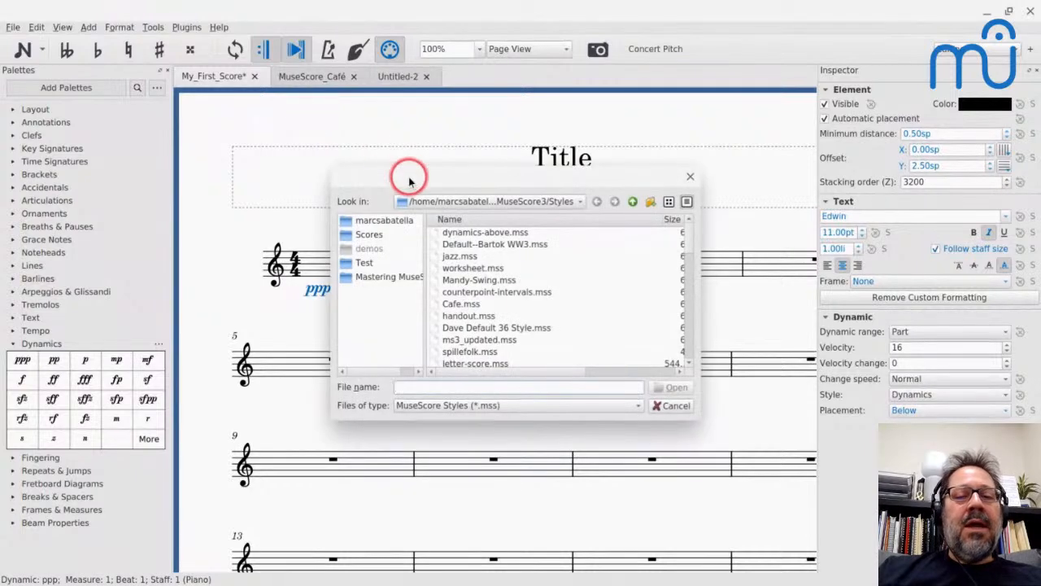
{"action": "left_click_drag", "start_coordinate": [406, 174], "coordinate": [529, 128]}
{"action": "left_click", "coordinate": [598, 184]}
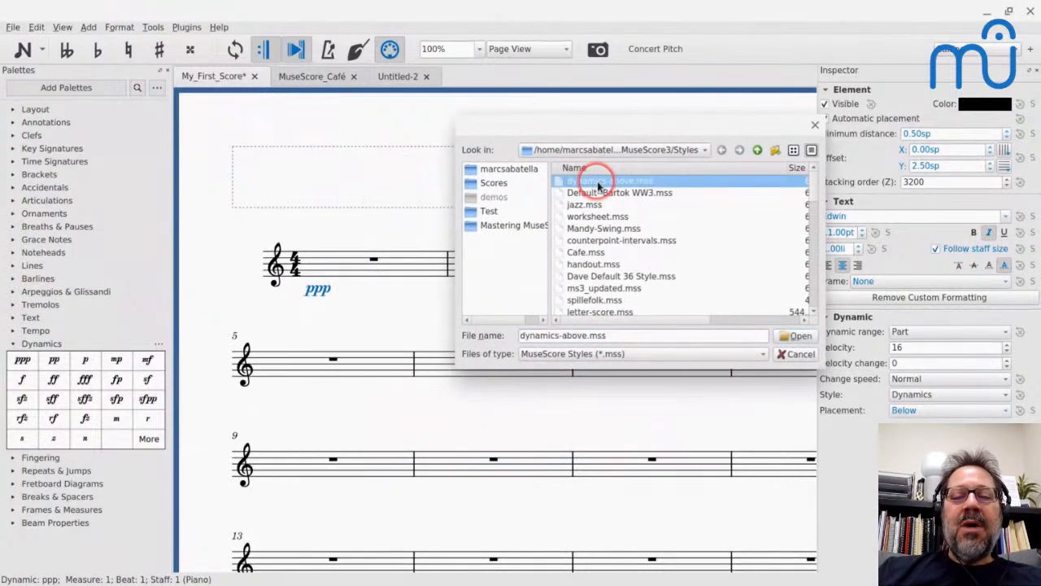
{"action": "left_click", "coordinate": [787, 337]}
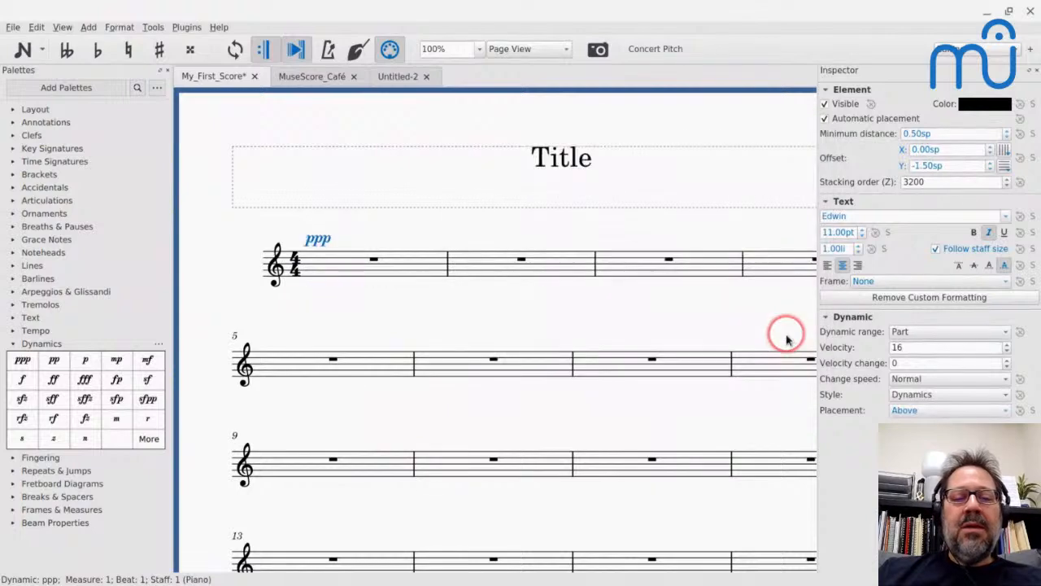
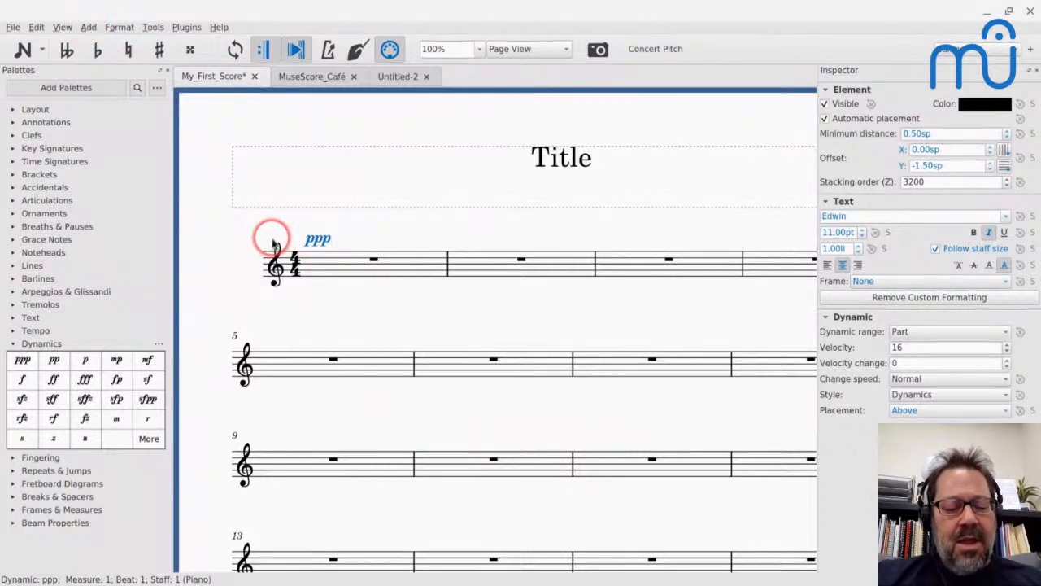
- Start saving My_First_Score as a new file and choose the MuseScore3 Templates folder as its location
{"action": "left_click", "coordinate": [13, 27]}
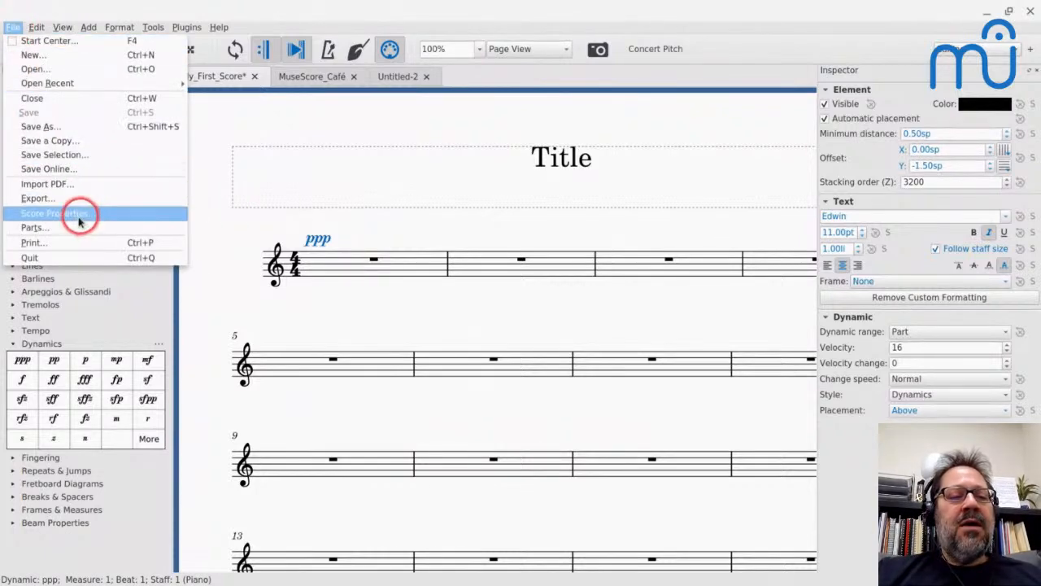
{"action": "left_click", "coordinate": [52, 128]}
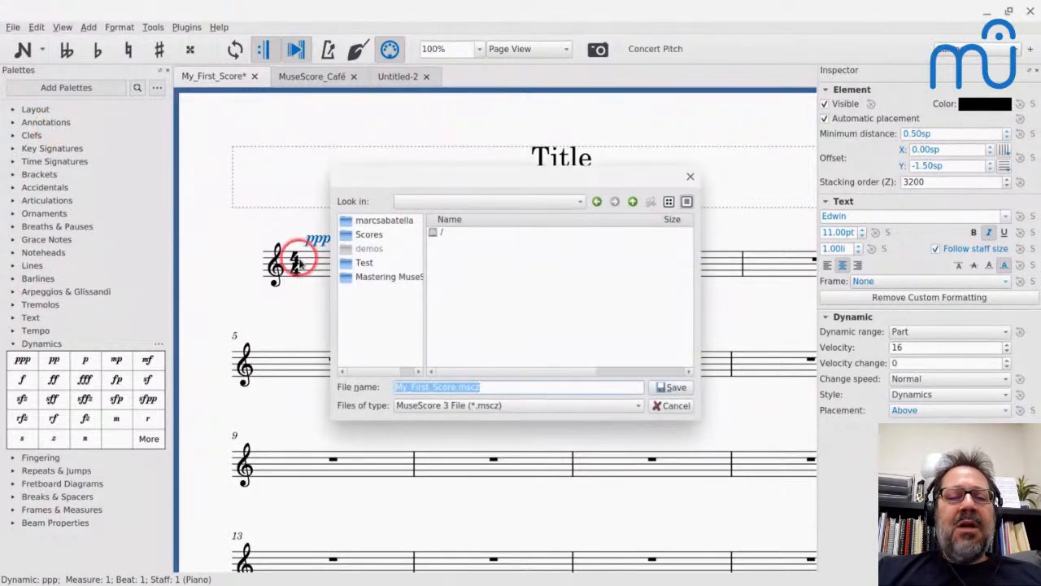
{"action": "left_click", "coordinate": [368, 238]}
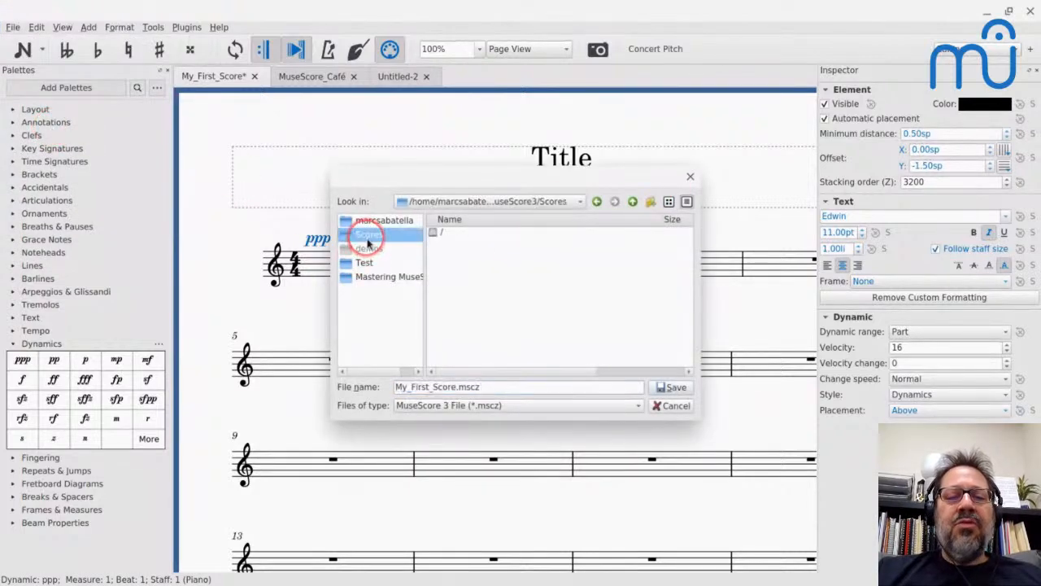
{"action": "left_click", "coordinate": [628, 202]}
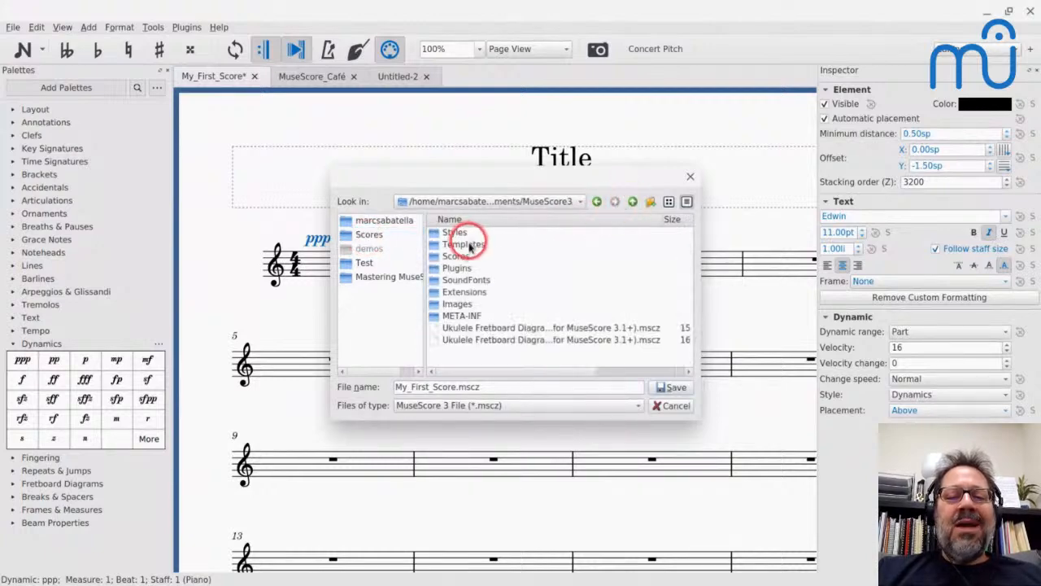
{"action": "double_click", "coordinate": [470, 244]}
- Name the template file Dynamics Above.mscz and save it
{"action": "left_click", "coordinate": [456, 389]}
{"action": "key", "text": "Home"}
{"action": "key", "text": "ctrl+shift+Right"}
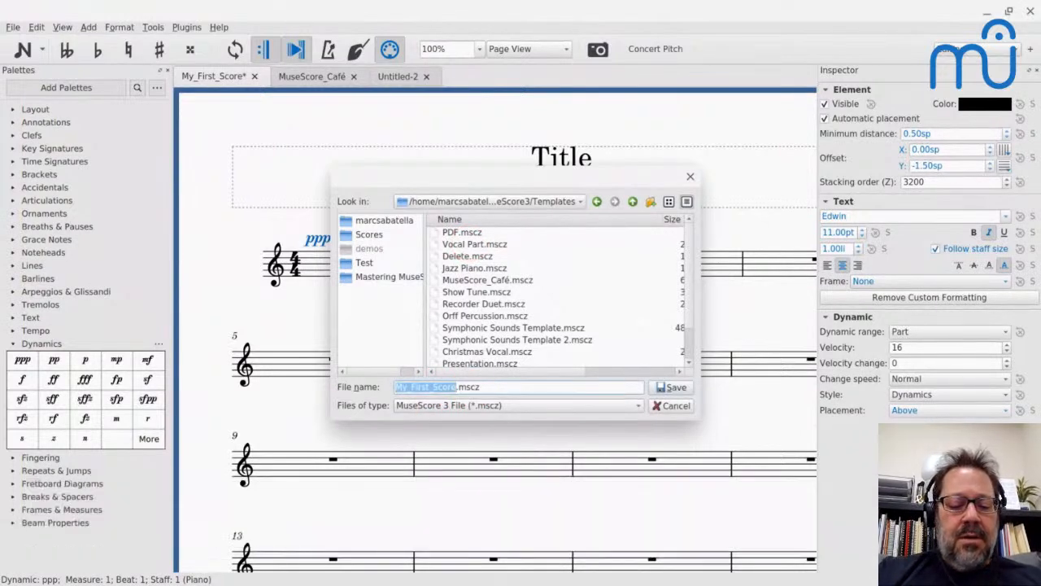
{"action": "type", "text": "dynami"}
{"action": "key", "text": "ctrl+shift+Left"}
{"action": "type", "text": "A"}
{"action": "key", "text": "BackSpace"}
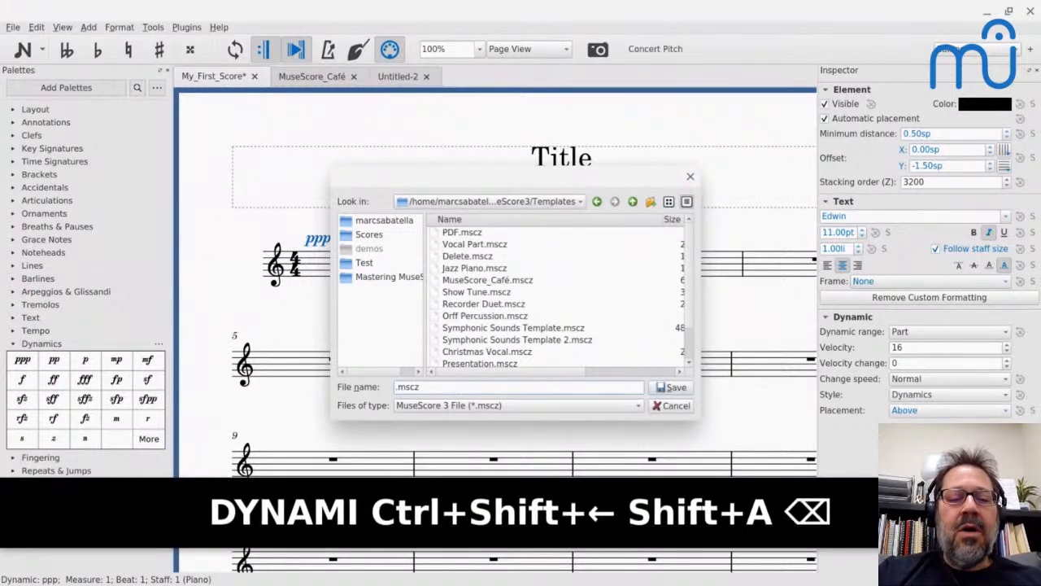
{"action": "type", "text": "DY"}
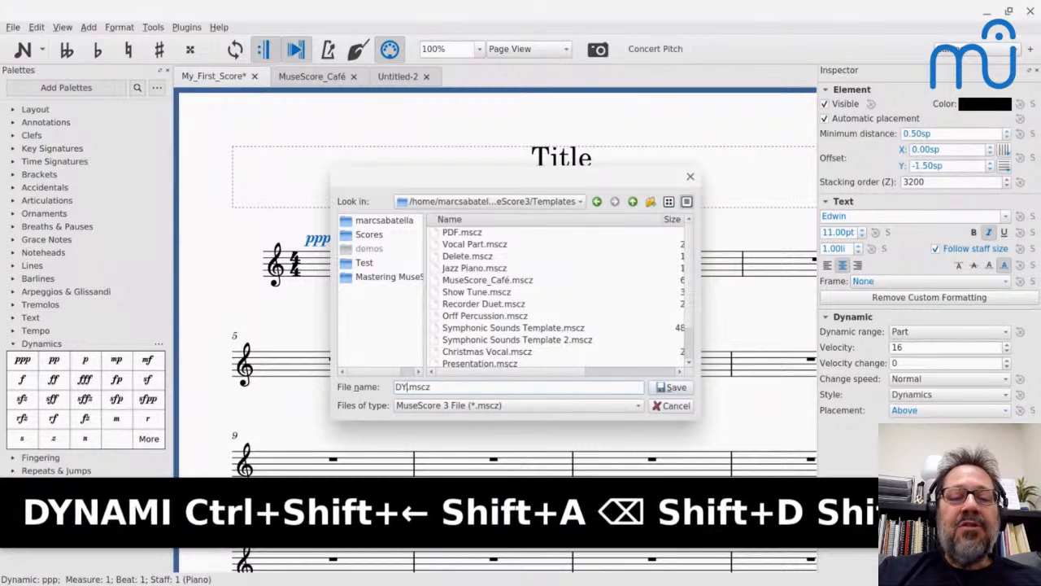
{"action": "key", "text": "BackSpace"}
{"action": "type", "text": "ynamics Above"}
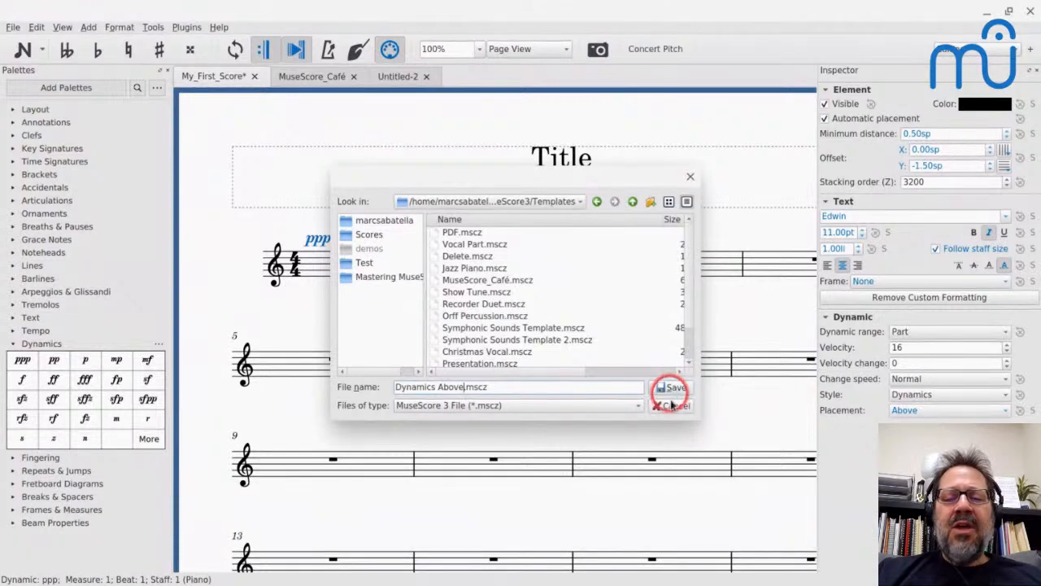
{"action": "left_click", "coordinate": [669, 388]}
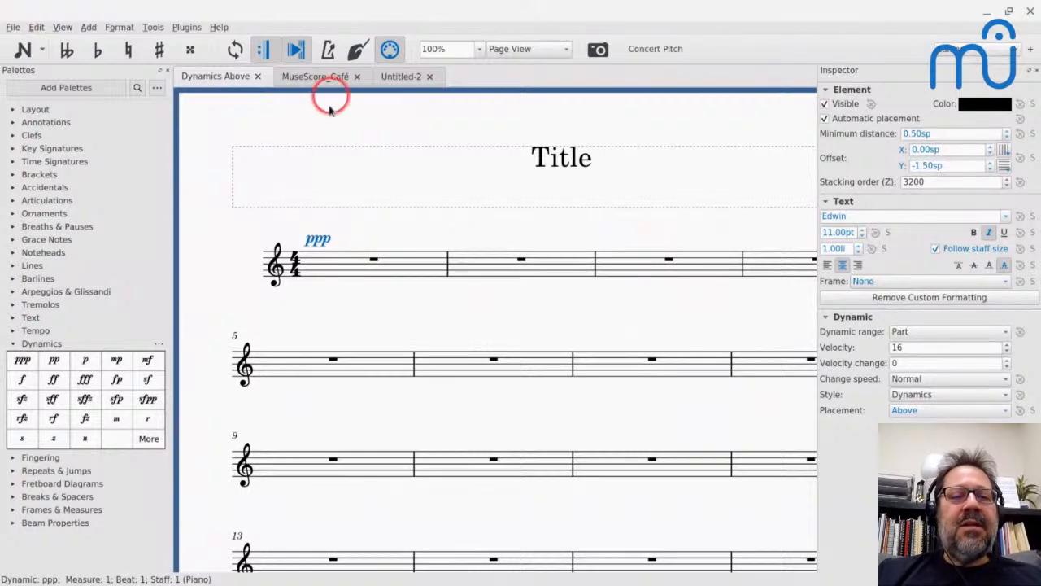
- Return to the Untitled-2 score
{"action": "left_click", "coordinate": [404, 77]}
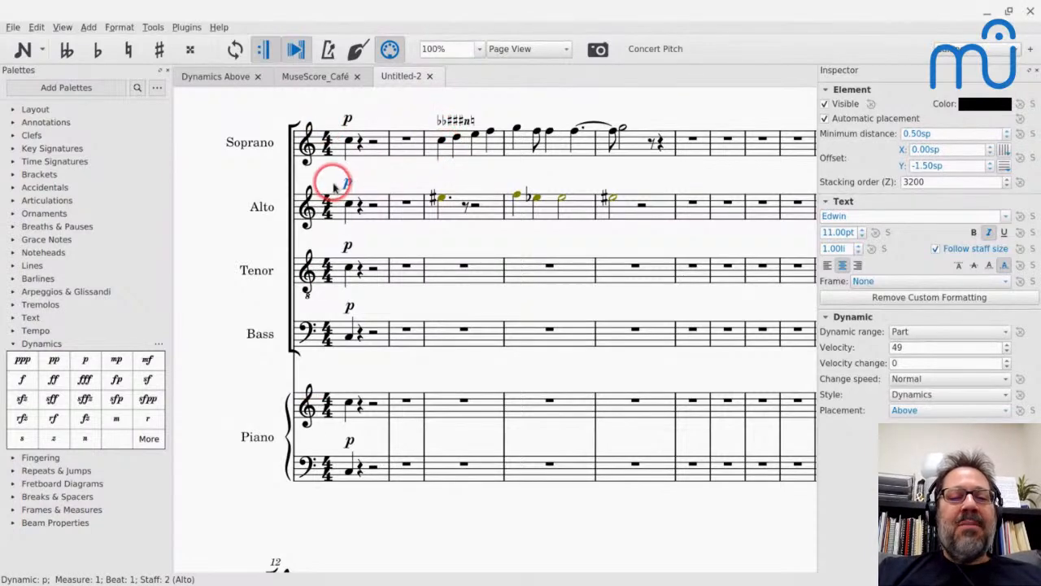
{"action": "key", "text": "alt+f"}
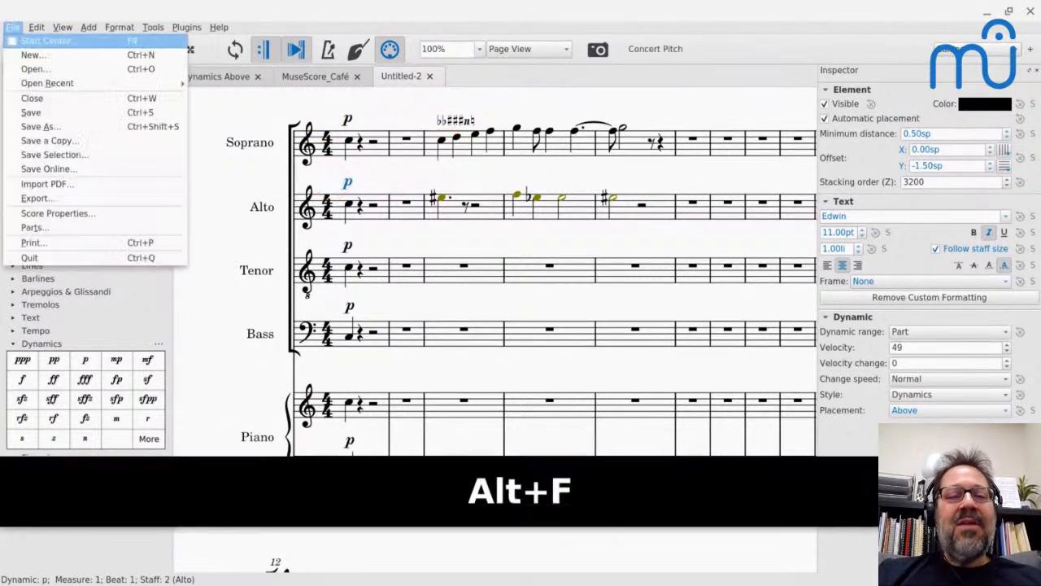
{"action": "key", "text": "Escape"}
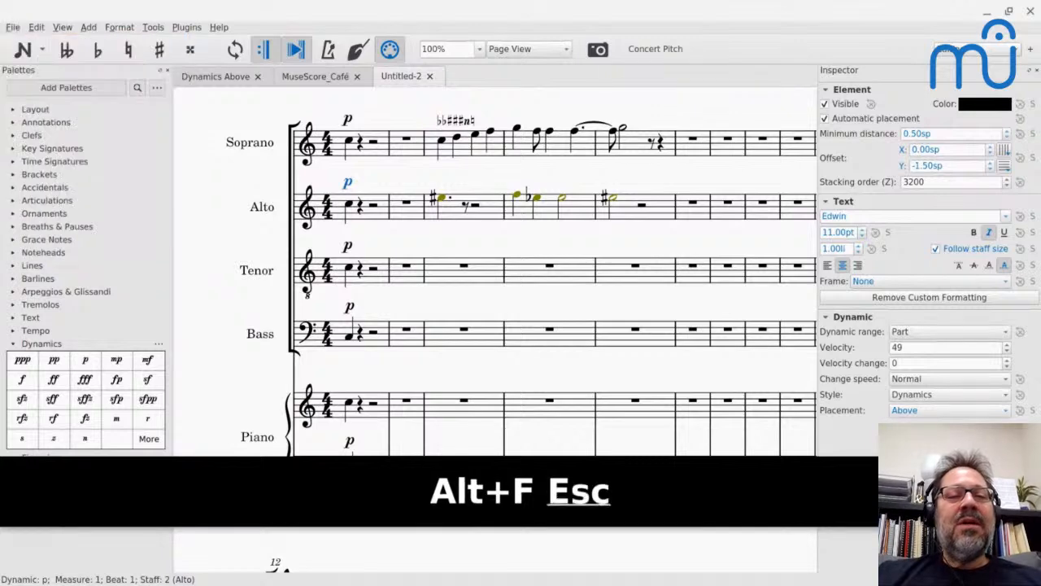
- Close the Dynamics Above score and show the beginning of the Untitled-2 score
{"action": "left_click", "coordinate": [258, 76]}
{"action": "key", "text": "Home"}
{"action": "left_click", "coordinate": [301, 187]}
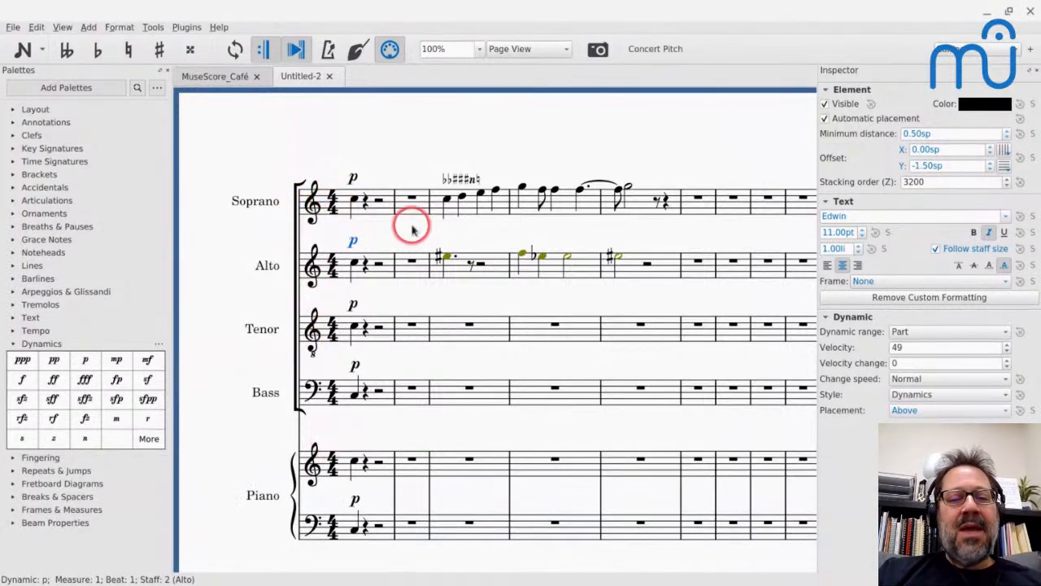
- Clear the music from measures 3 to 5 in the Soprano and Alto staves
{"action": "left_click", "coordinate": [482, 209]}
{"action": "left_click", "coordinate": [656, 265], "text": "shift"}
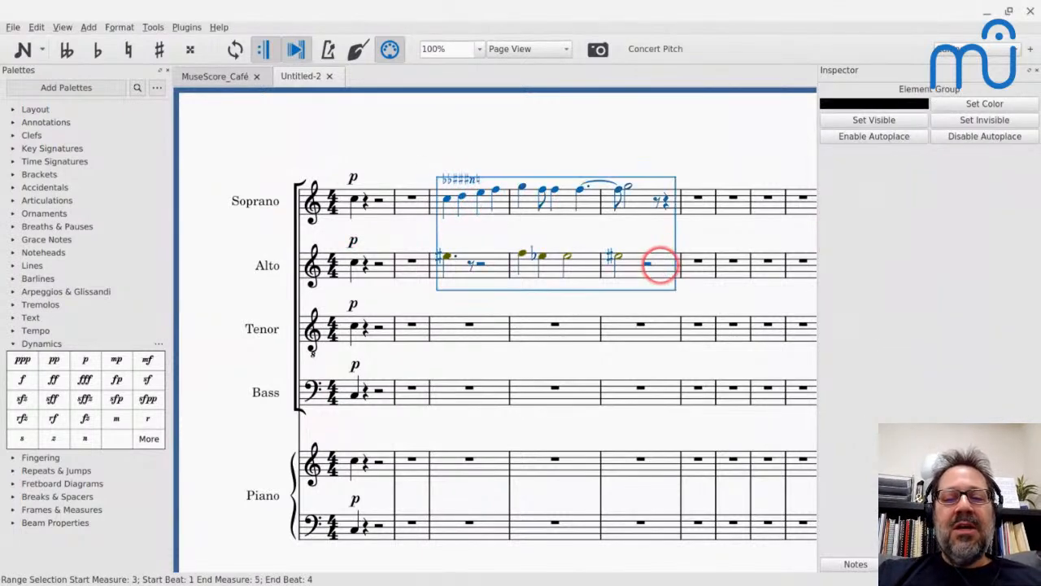
{"action": "key", "text": "BackSpace"}
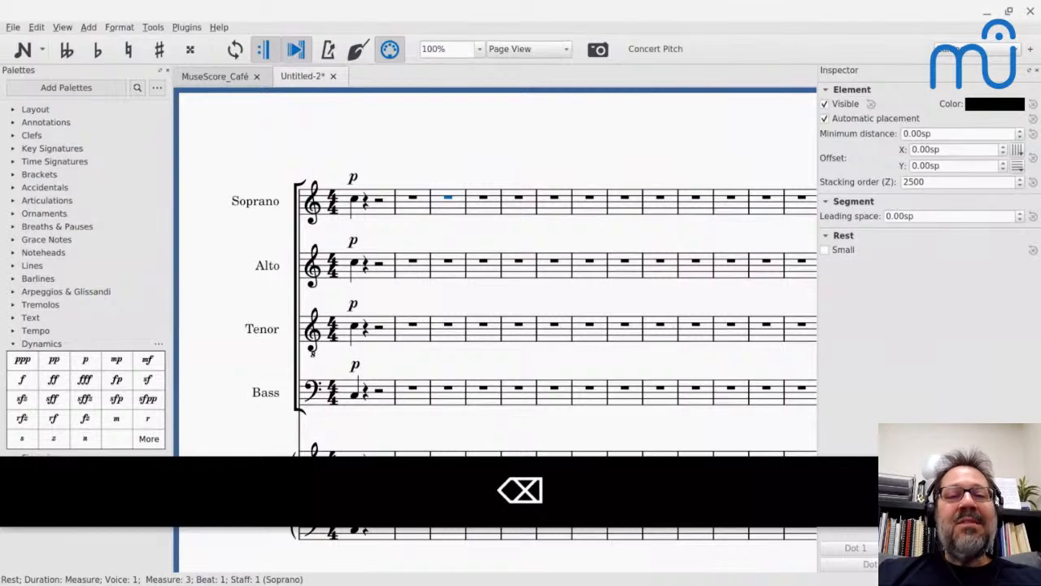
- Save Untitled-2 as Dynamics Above.mscz in the Templates folder, replacing the existing file
{"action": "key", "text": "alt+f"}
{"action": "key", "text": "Down"}
{"action": "key", "text": "Down"}
{"action": "key", "text": "Down"}
{"action": "key", "text": "Down"}
{"action": "key", "text": "Down"}
{"action": "key", "text": "Down"}
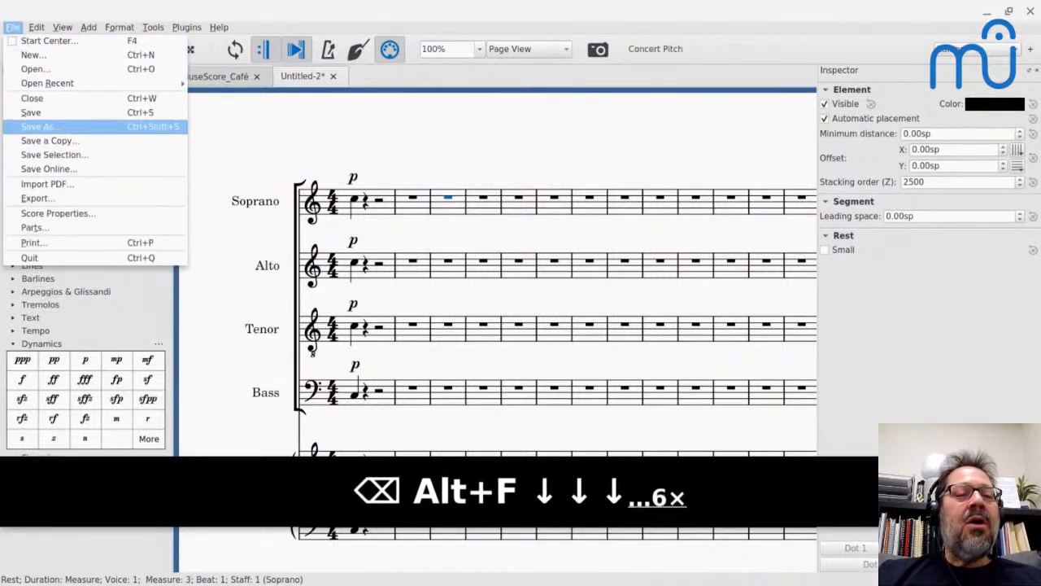
{"action": "key", "text": "Return"}
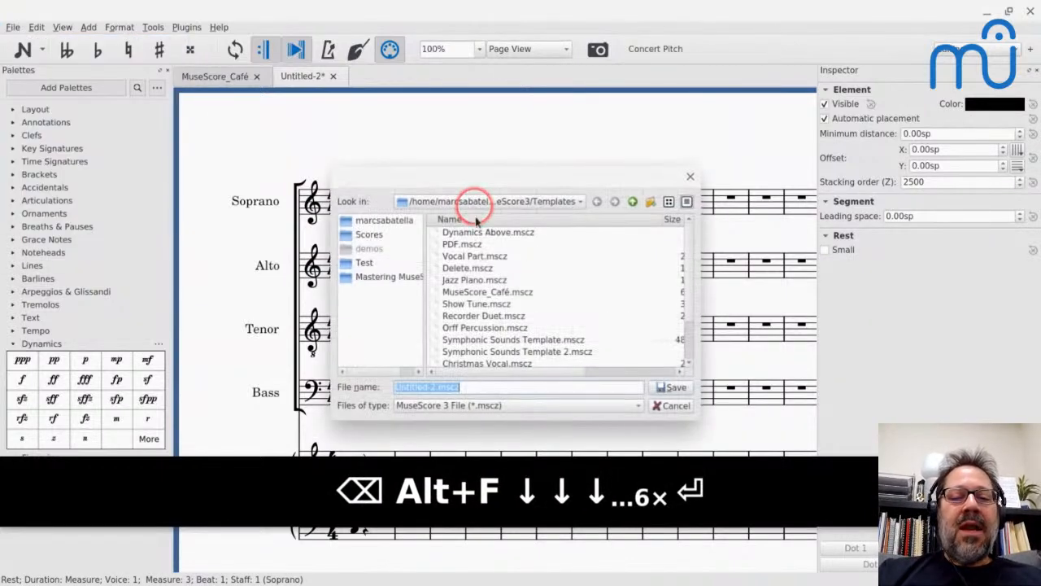
{"action": "left_click", "coordinate": [465, 233]}
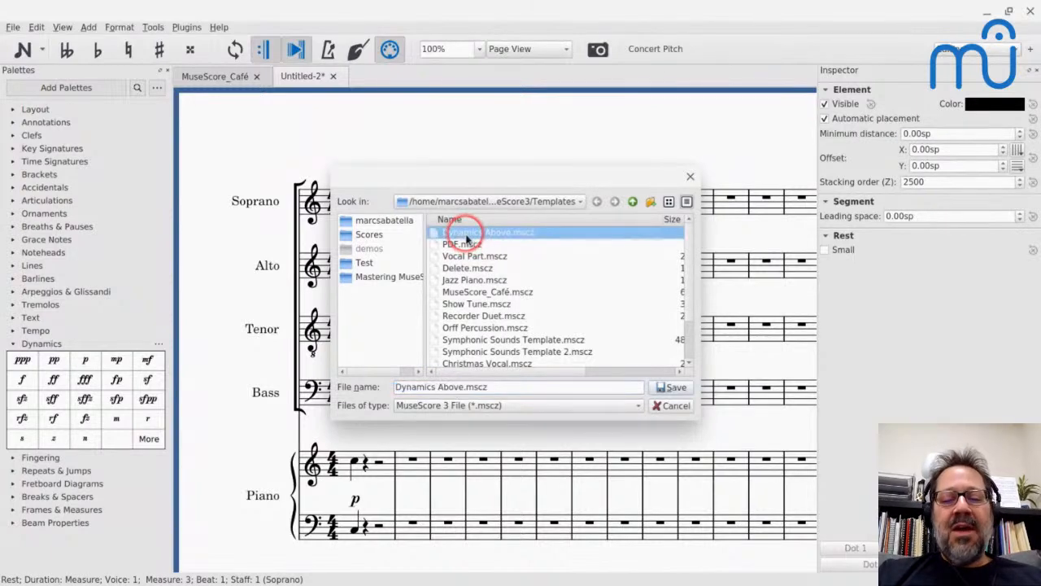
{"action": "left_click", "coordinate": [671, 387]}
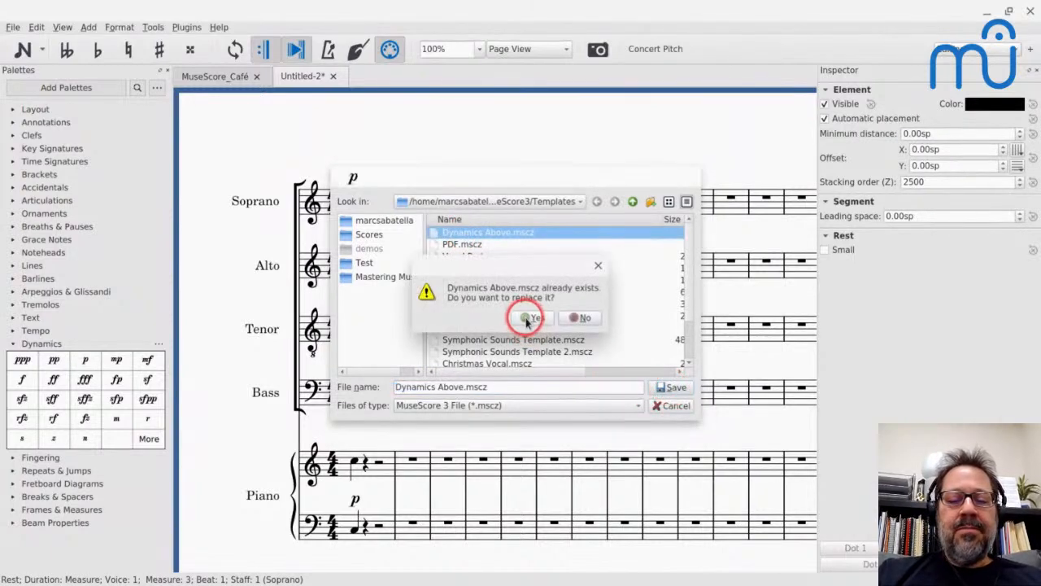
{"action": "left_click", "coordinate": [527, 318]}
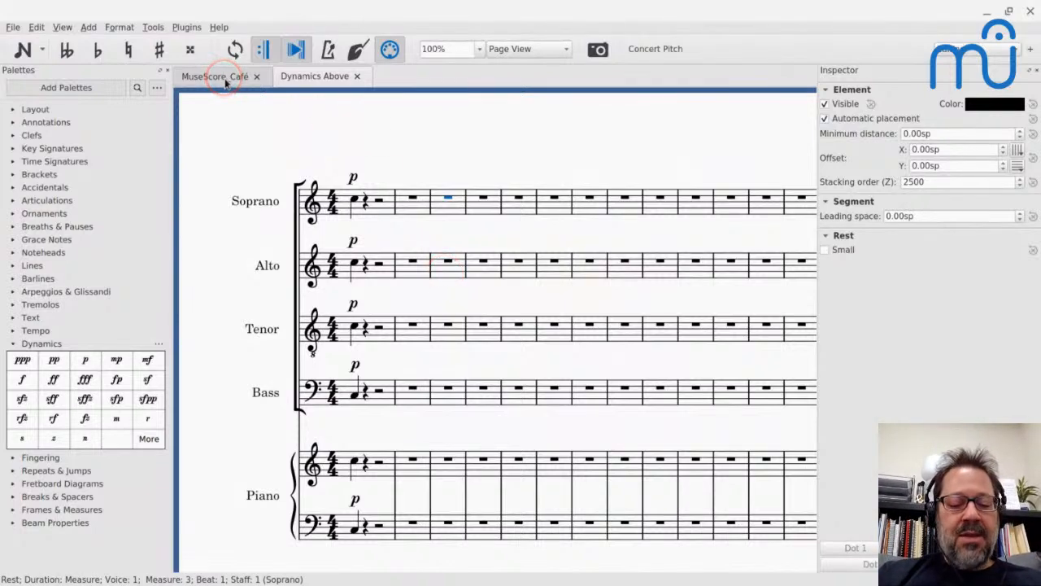
- Review where the Dynamics Above template is stored in the save dialog and cancel without saving
{"action": "key", "text": "alt+f"}
{"action": "key", "text": "Down"}
{"action": "key", "text": "Down"}
{"action": "key", "text": "Down"}
{"action": "key", "text": "Down"}
{"action": "key", "text": "Down"}
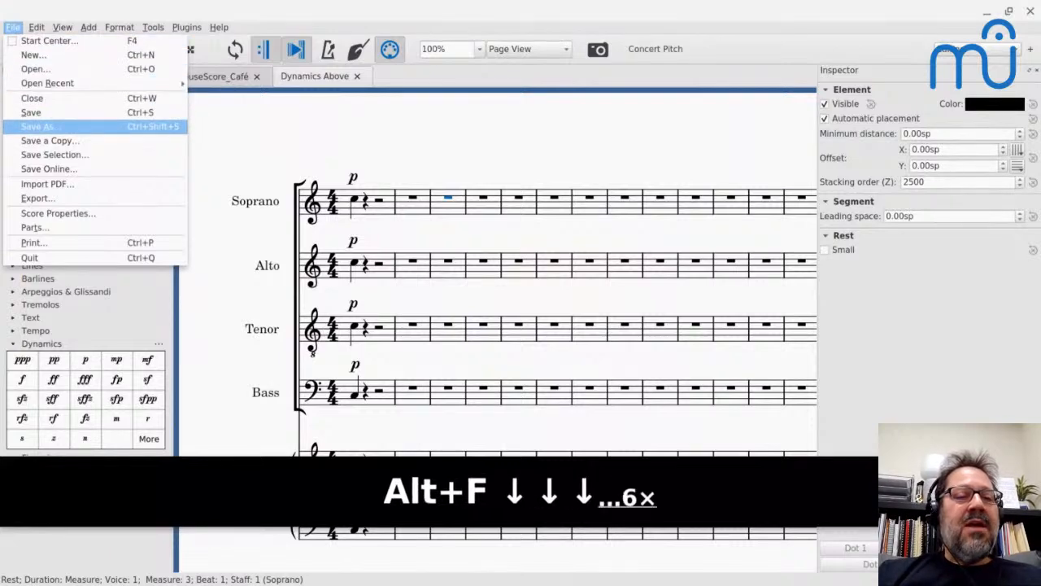
{"action": "key", "text": "Return"}
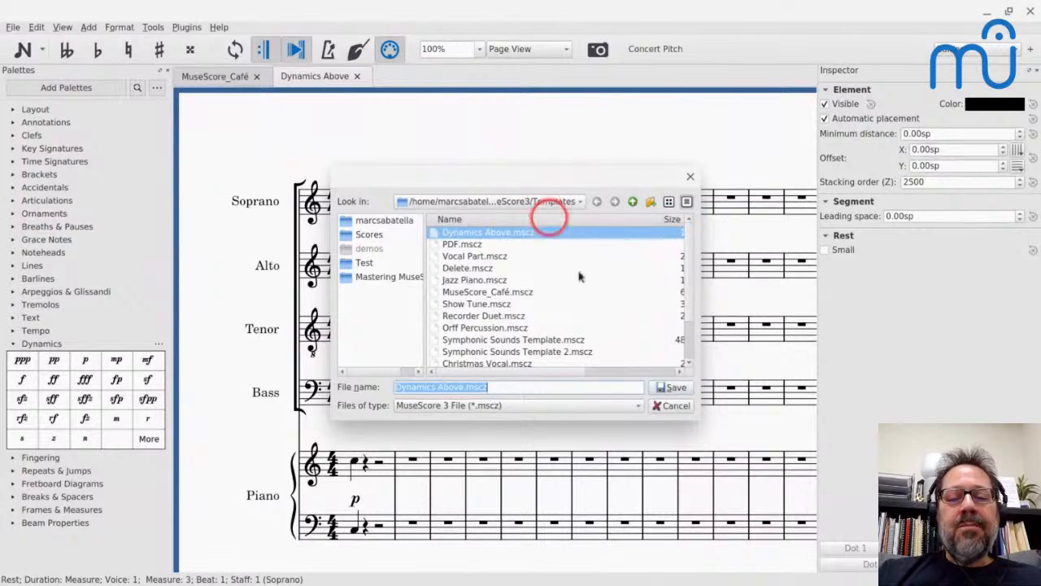
{"action": "left_click", "coordinate": [670, 405]}
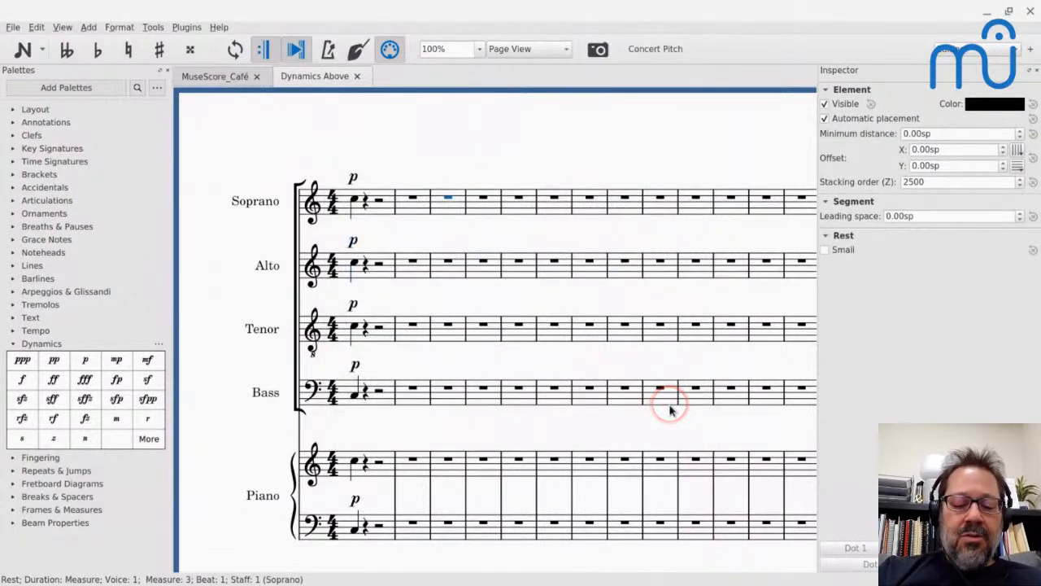
- Create a new score titled Voices from the Dynamics Above custom template
{"action": "key", "text": "ctrl+n"}
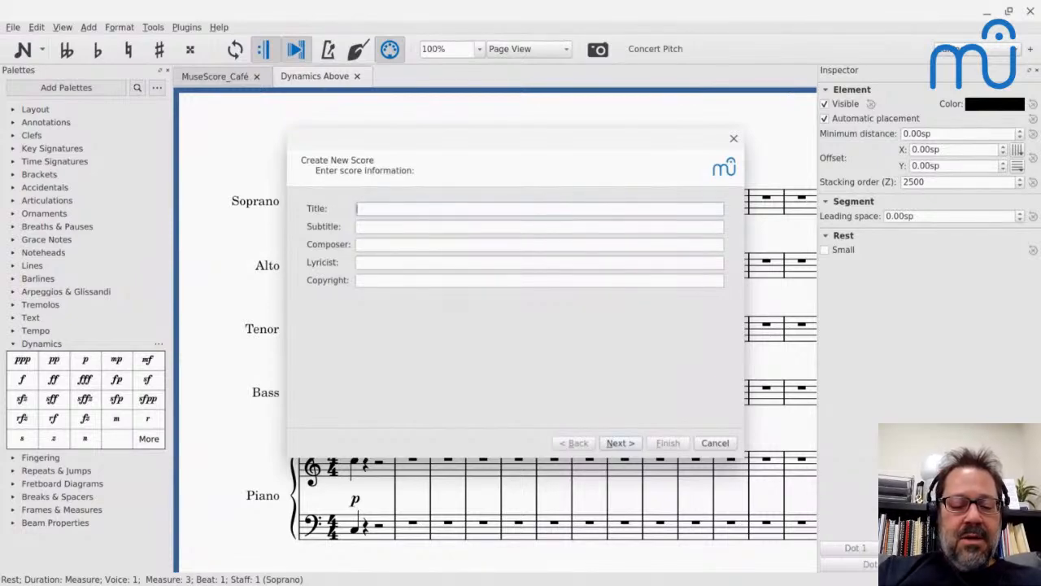
{"action": "type", "text": "Voiv"}
{"action": "key", "text": "BackSpace"}
{"action": "type", "text": "c"}
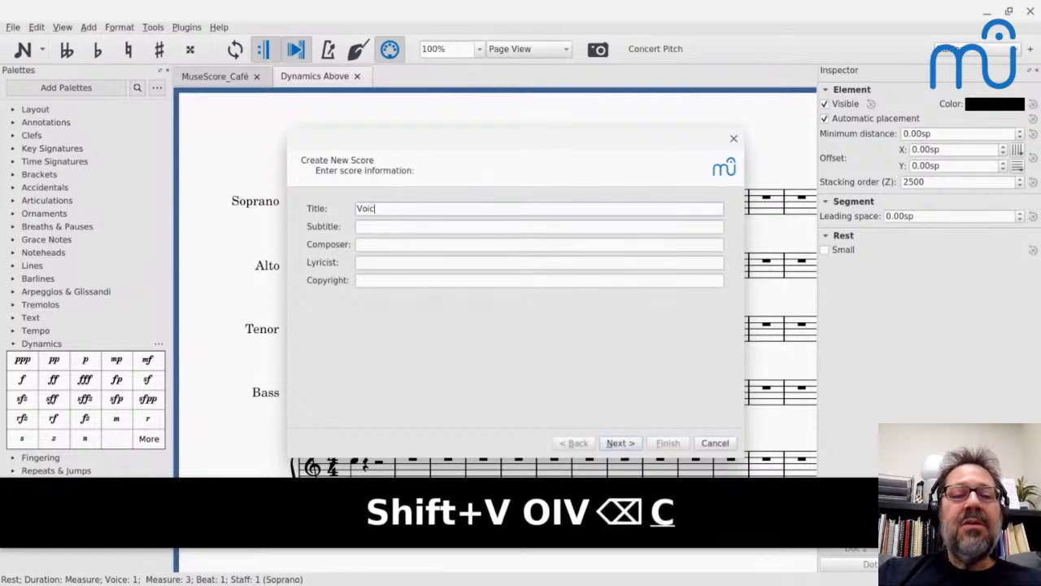
{"action": "type", "text": "es"}
{"action": "key", "text": "Return"}
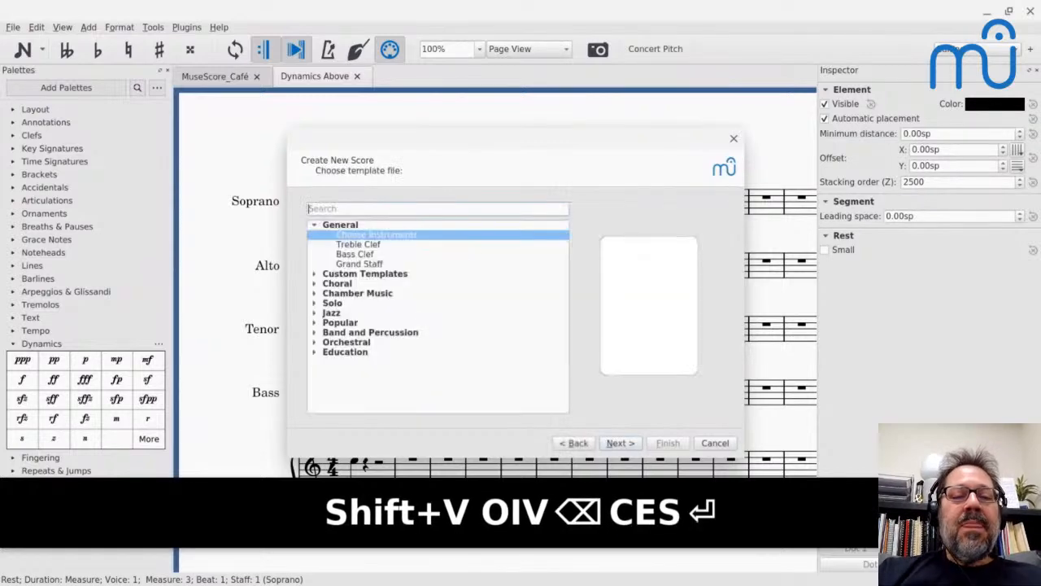
{"action": "left_click", "coordinate": [314, 278]}
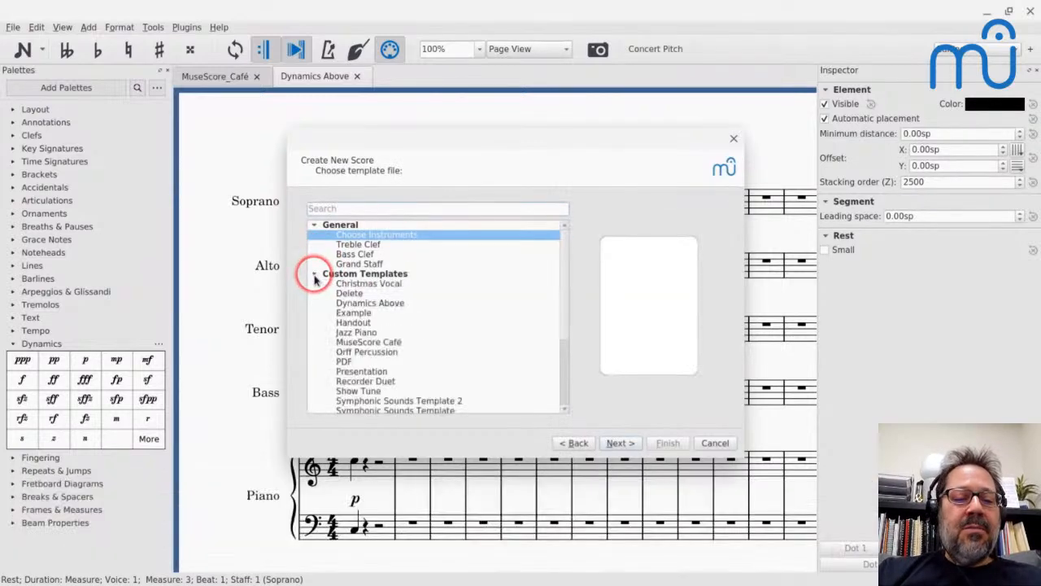
{"action": "left_click", "coordinate": [352, 310]}
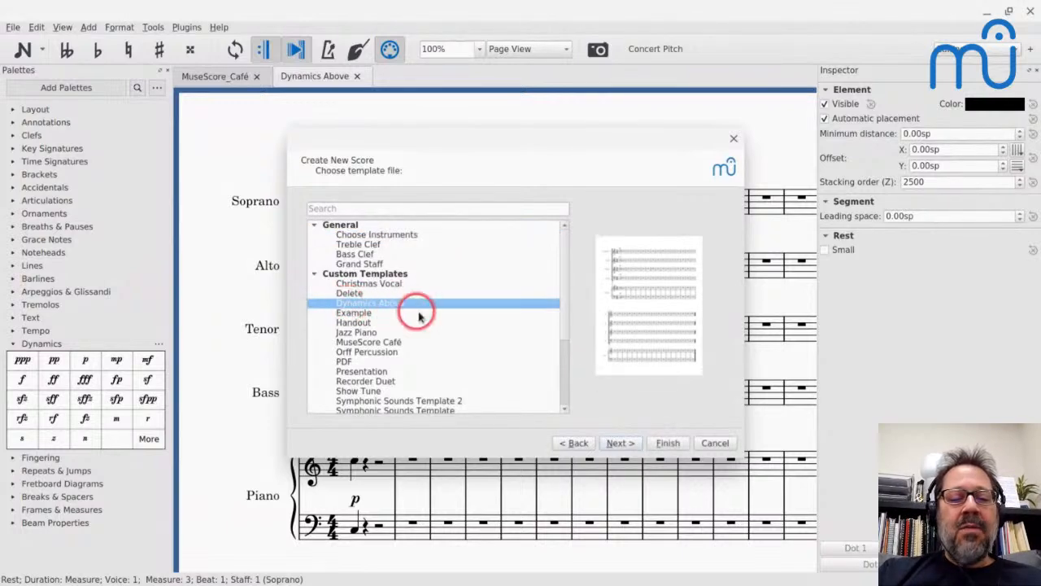
{"action": "left_click", "coordinate": [667, 443]}
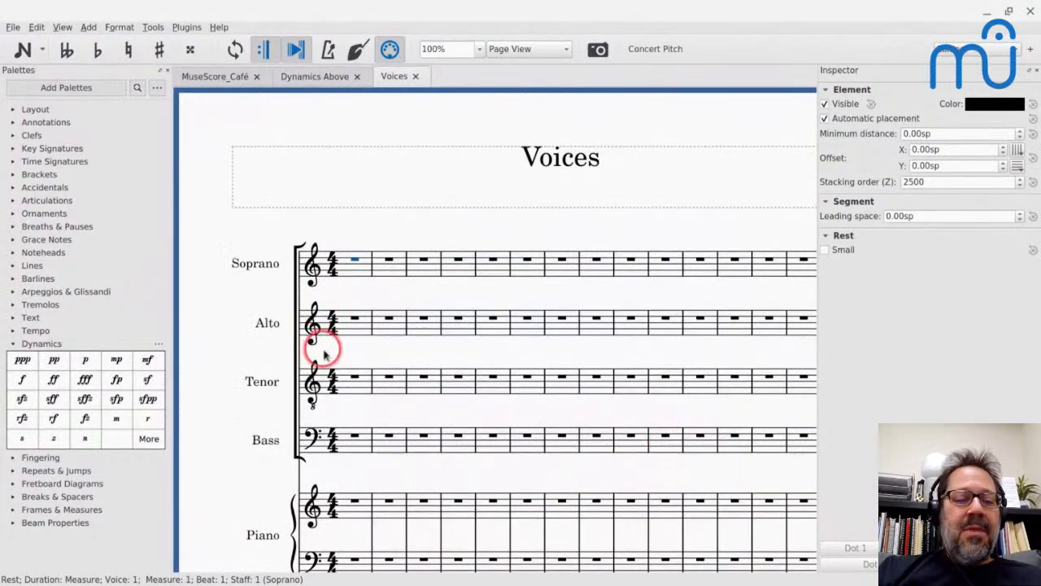
- Add a ppp dynamic to the first Soprano measure and close the Voices score, discarding its changes
{"action": "scroll", "coordinate": [321, 346], "scroll_direction": "down", "scroll_amount": 3}
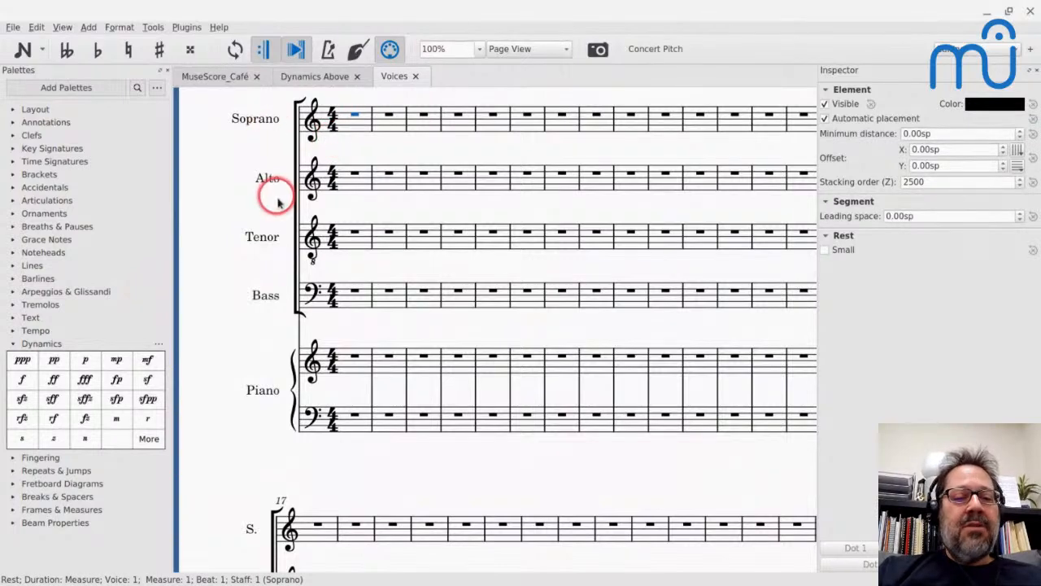
{"action": "left_click", "coordinate": [26, 360]}
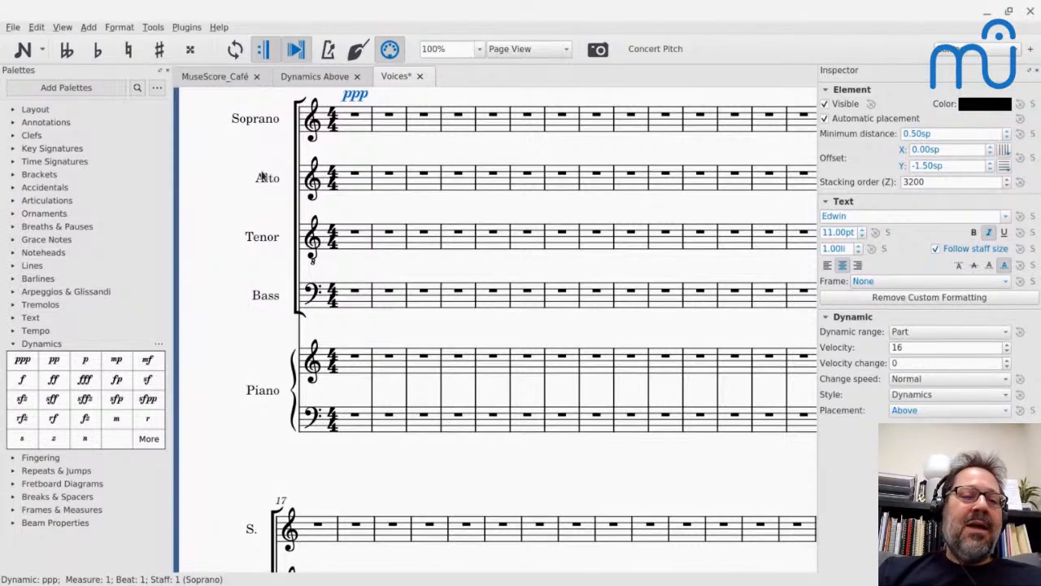
{"action": "left_click", "coordinate": [420, 75]}
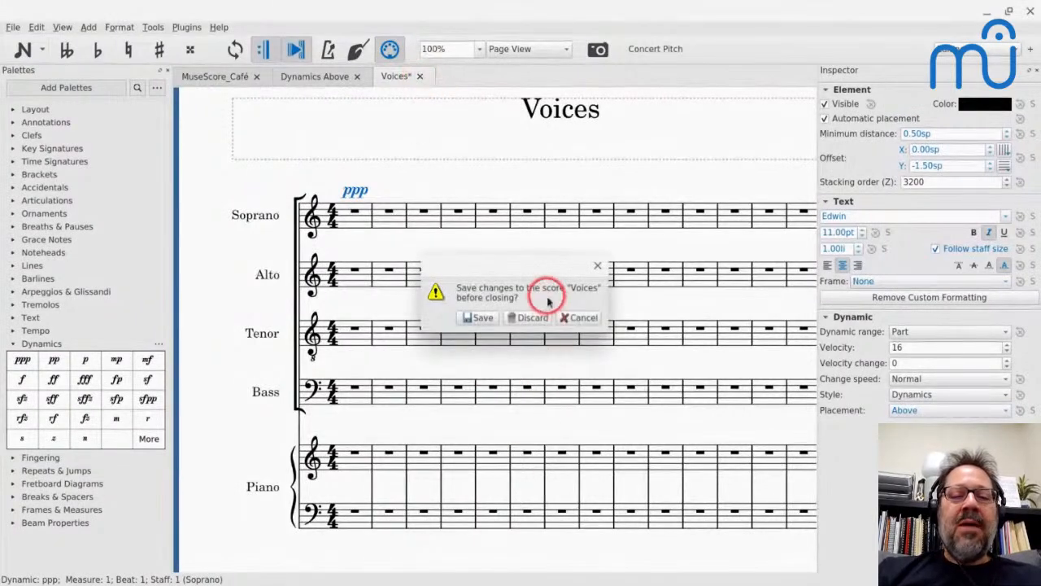
{"action": "left_click", "coordinate": [532, 317]}
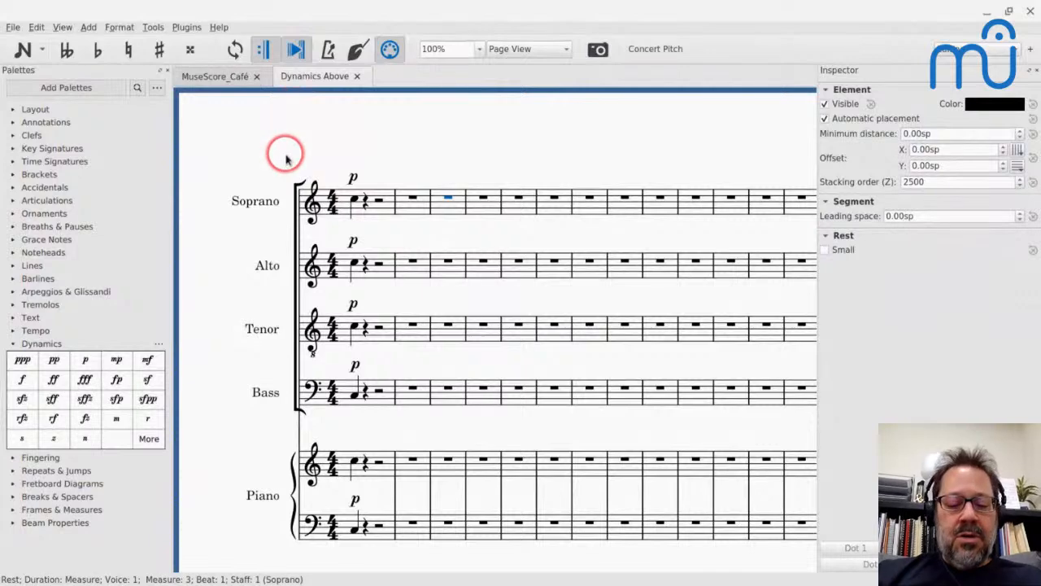
- Add a Classical Guitar staff between Bass and Piano in the Dynamics Above template and save the template
{"action": "key", "text": "alt+f"}
{"action": "key", "text": "Escape"}
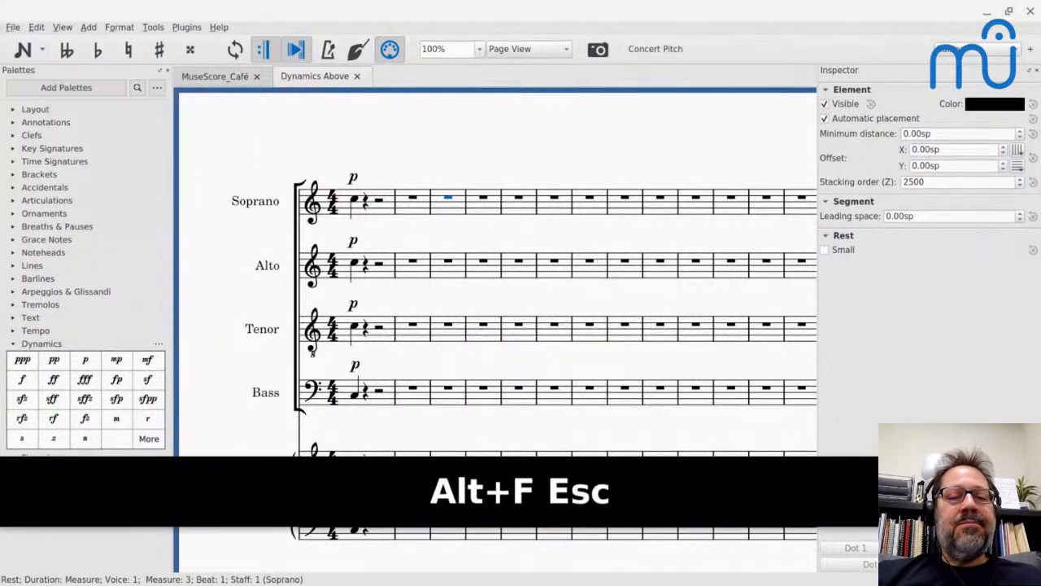
{"action": "key", "text": "i"}
{"action": "left_click", "coordinate": [544, 321]}
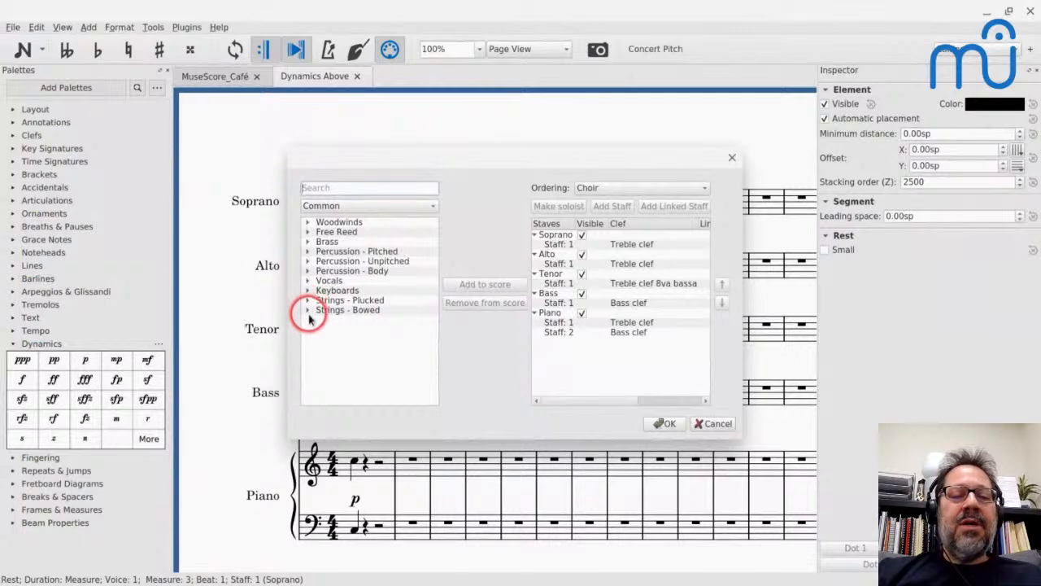
{"action": "left_click", "coordinate": [309, 300]}
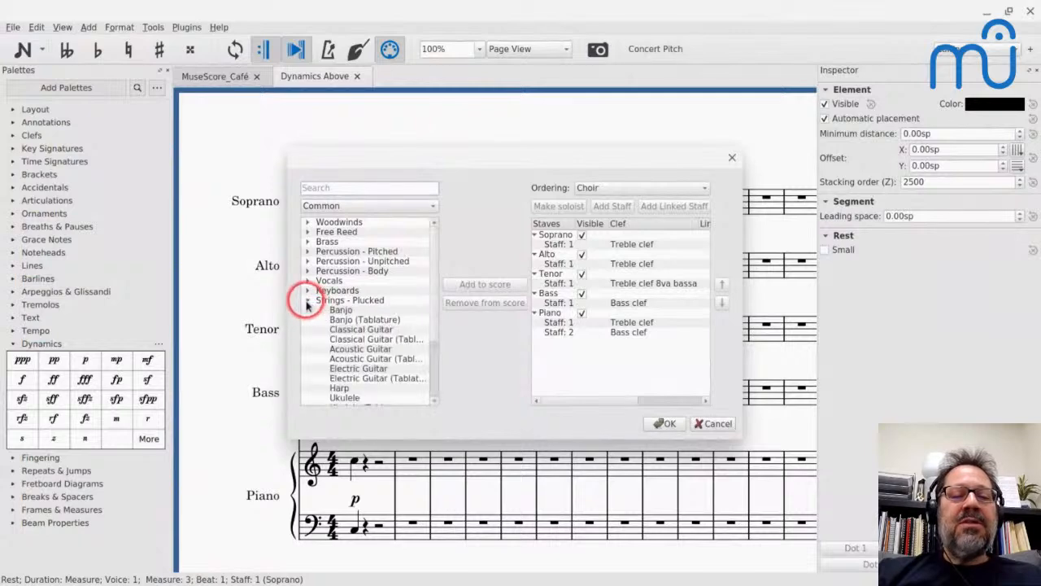
{"action": "double_click", "coordinate": [346, 333]}
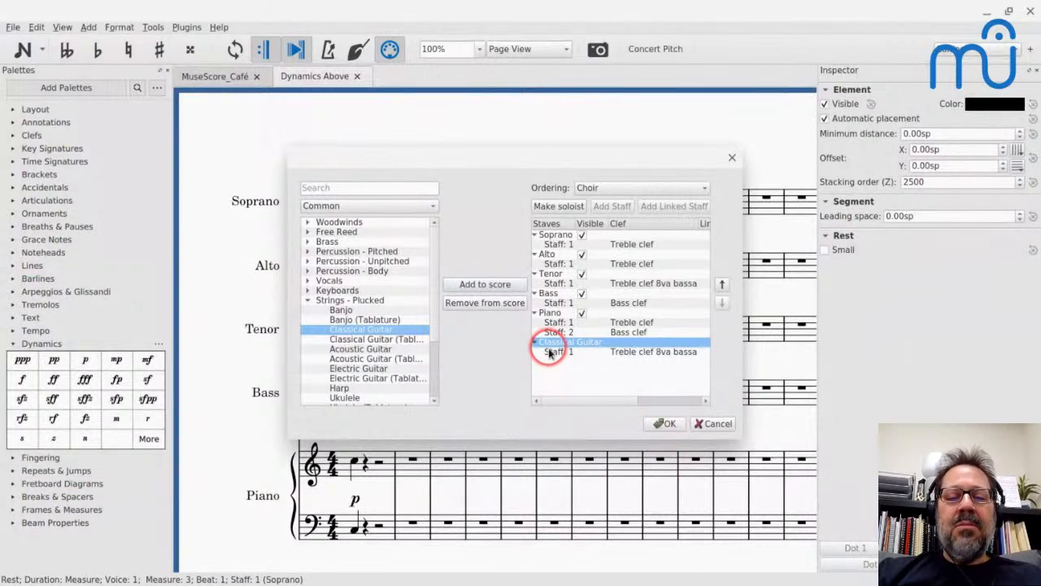
{"action": "left_click", "coordinate": [668, 424]}
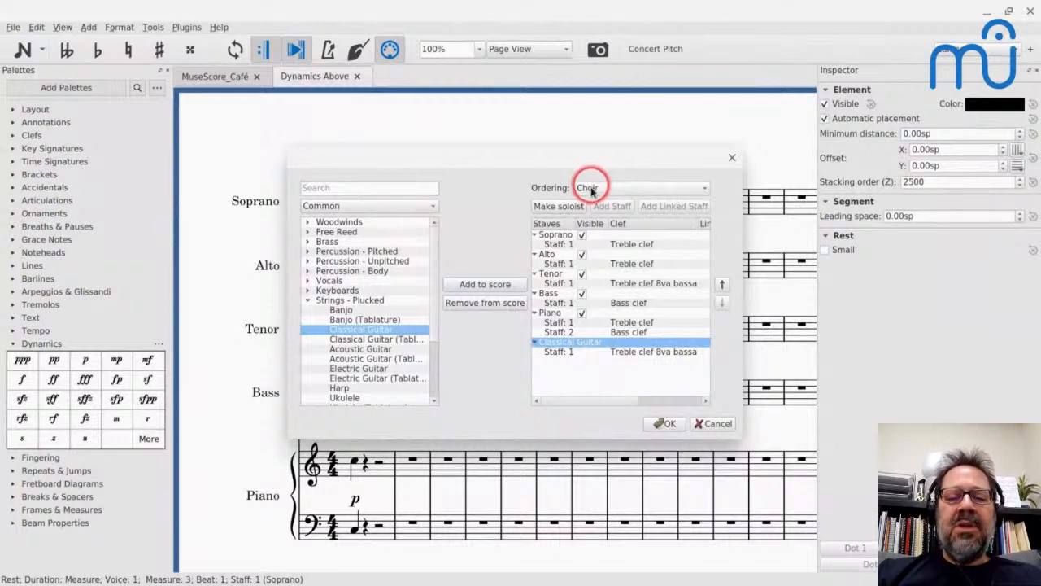
{"action": "left_click", "coordinate": [721, 284]}
{"action": "left_click", "coordinate": [670, 424]}
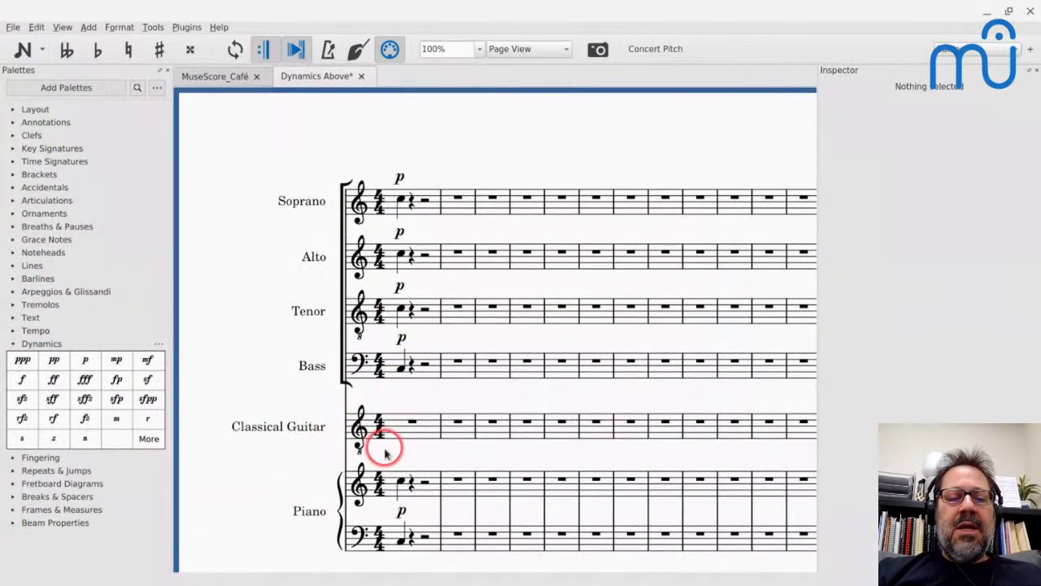
{"action": "key", "text": "ctrl+s"}
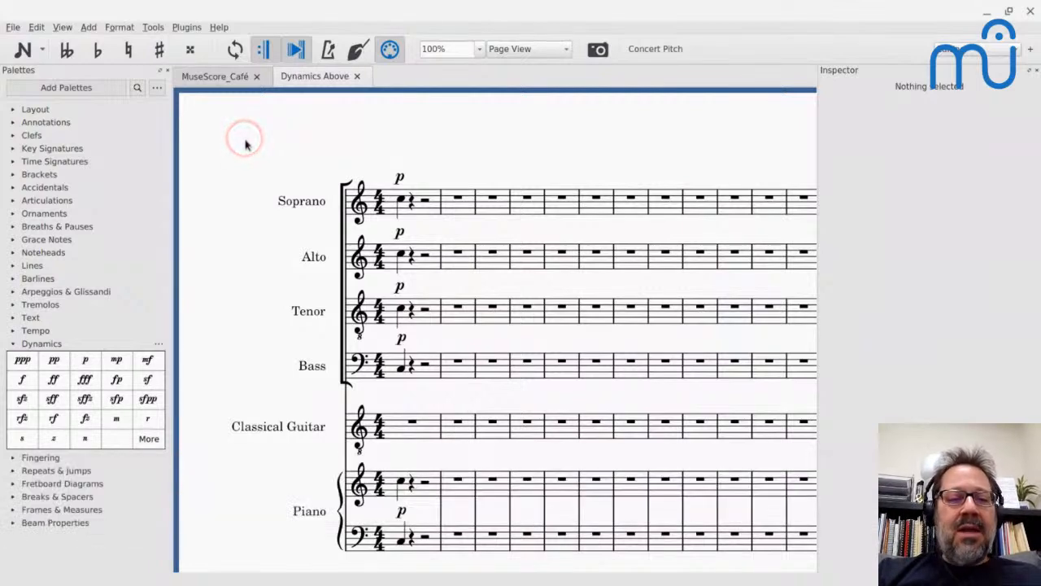
- Create a new score titled new from the updated Dynamics Above custom template
{"action": "key", "text": "ctrl+n"}
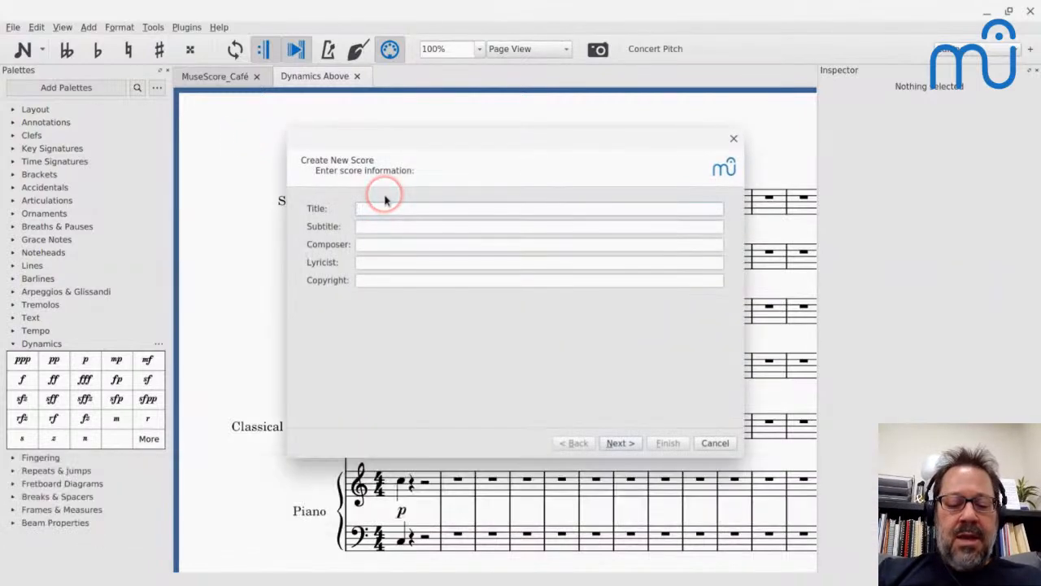
{"action": "type", "text": "new"}
{"action": "key", "text": "Return"}
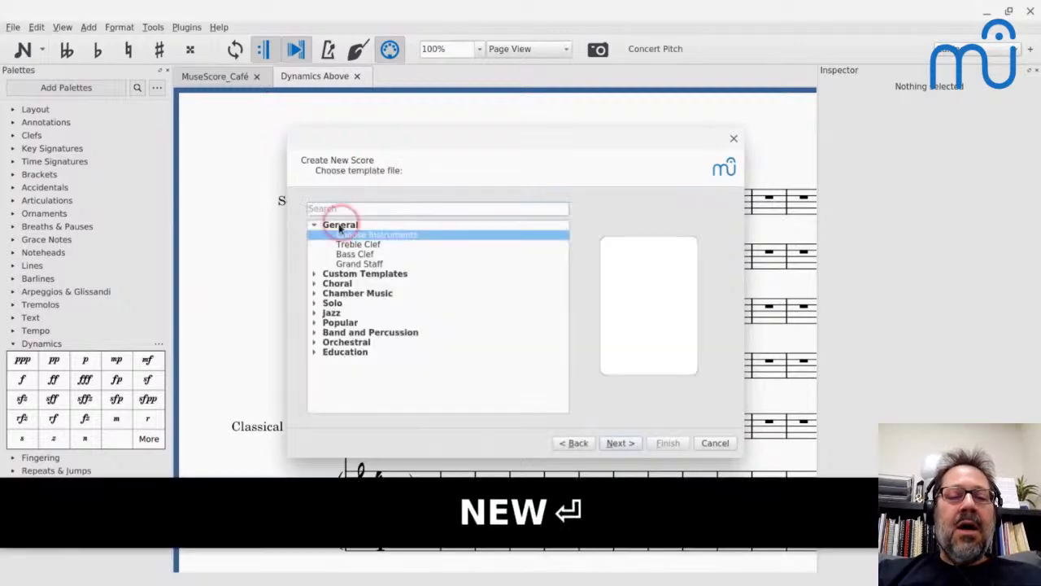
{"action": "left_click", "coordinate": [316, 272]}
{"action": "left_click", "coordinate": [347, 302]}
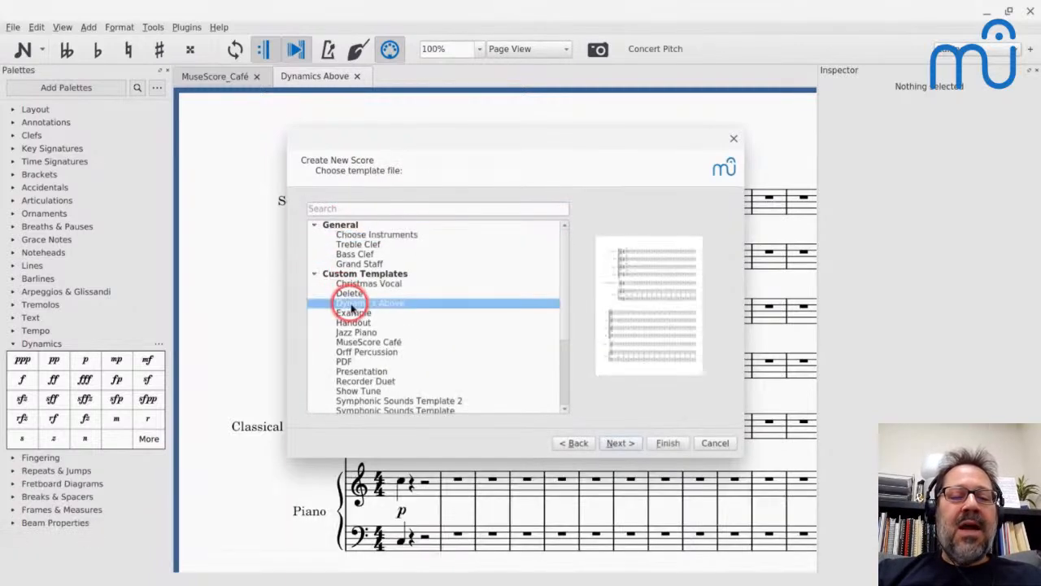
{"action": "left_click", "coordinate": [668, 442]}
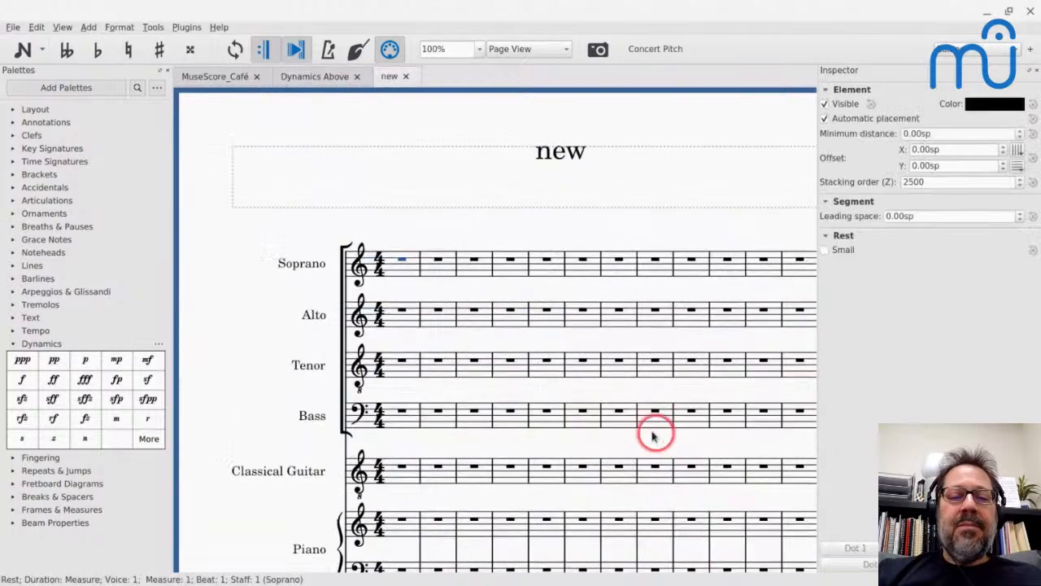
- Add an f dynamic to the first Soprano measure of the new score
{"action": "scroll", "coordinate": [379, 251], "scroll_direction": "down", "scroll_amount": 1}
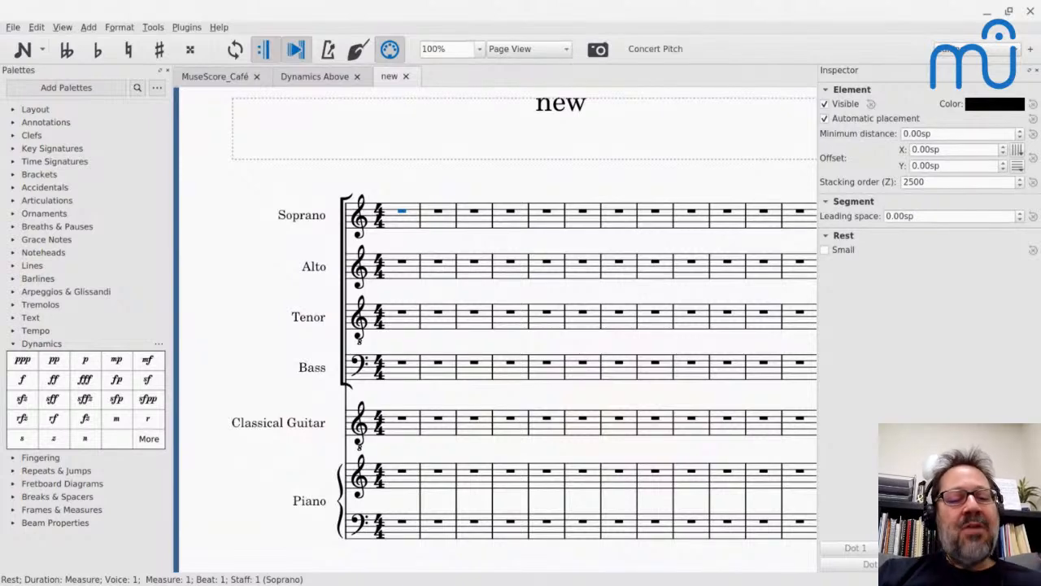
{"action": "left_click", "coordinate": [403, 220]}
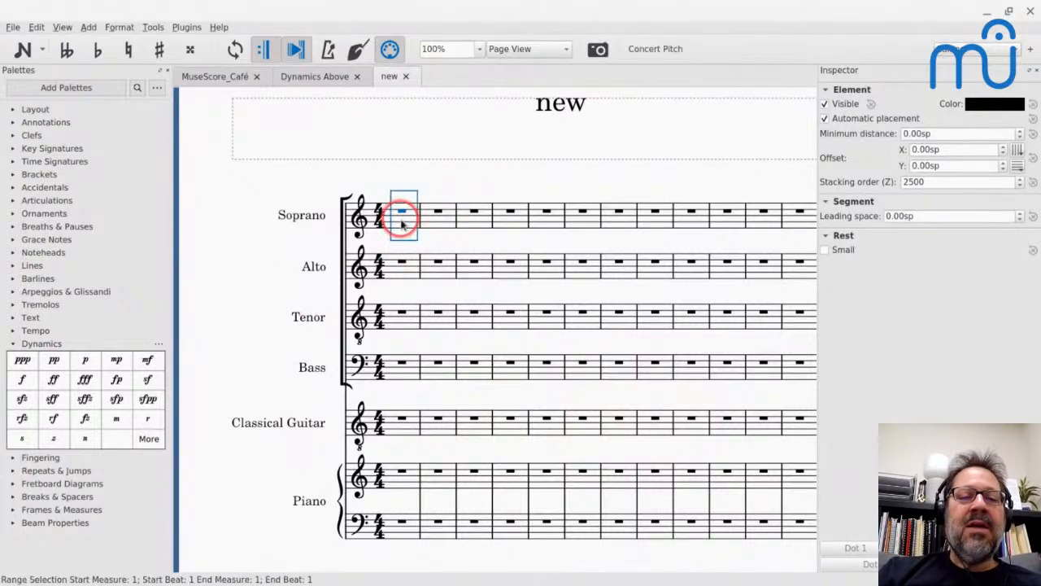
{"action": "left_click", "coordinate": [36, 386]}
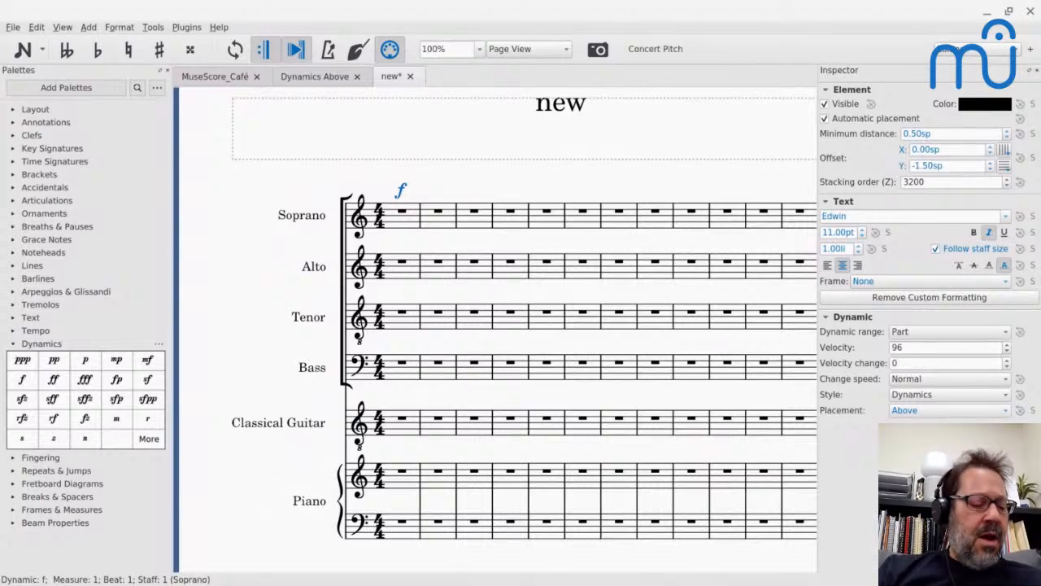
{"action": "scroll", "coordinate": [496, 326], "scroll_direction": "up", "scroll_amount": 2}
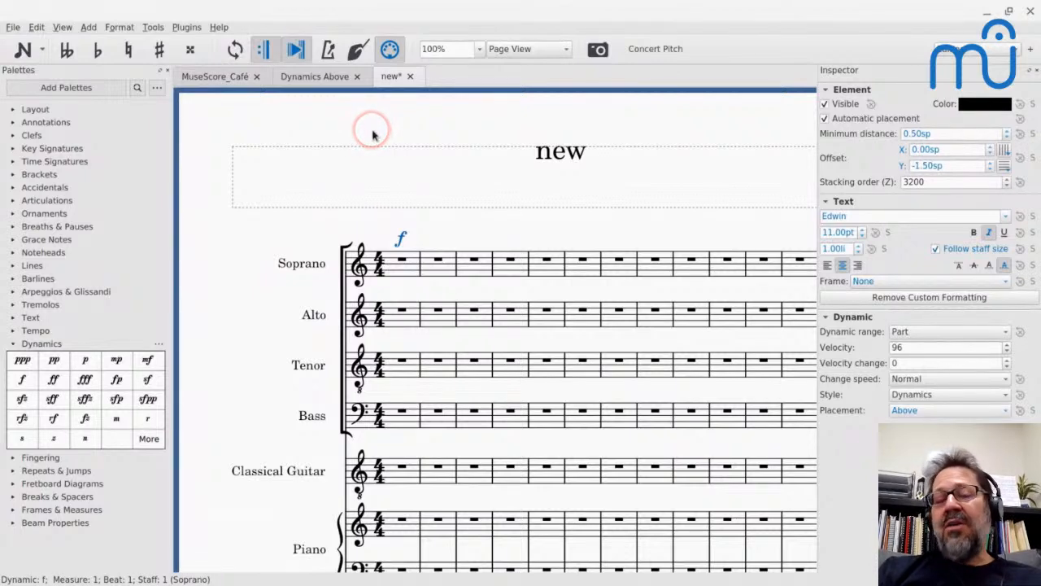
{"action": "left_click", "coordinate": [419, 175]}
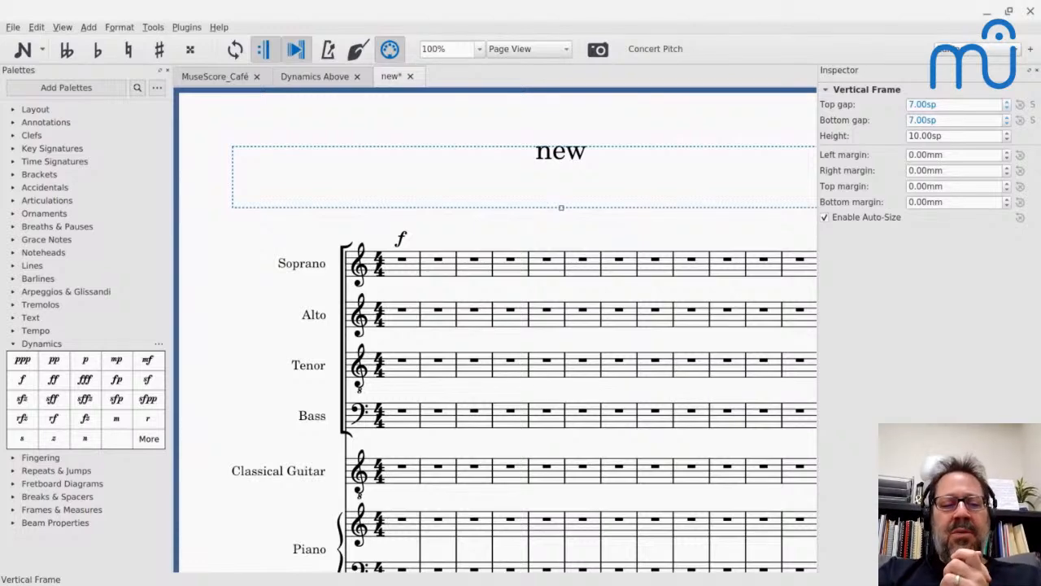
- Switch to the MuseScore_Café score and play it back from the first Trumpet measure
{"action": "left_click", "coordinate": [208, 78]}
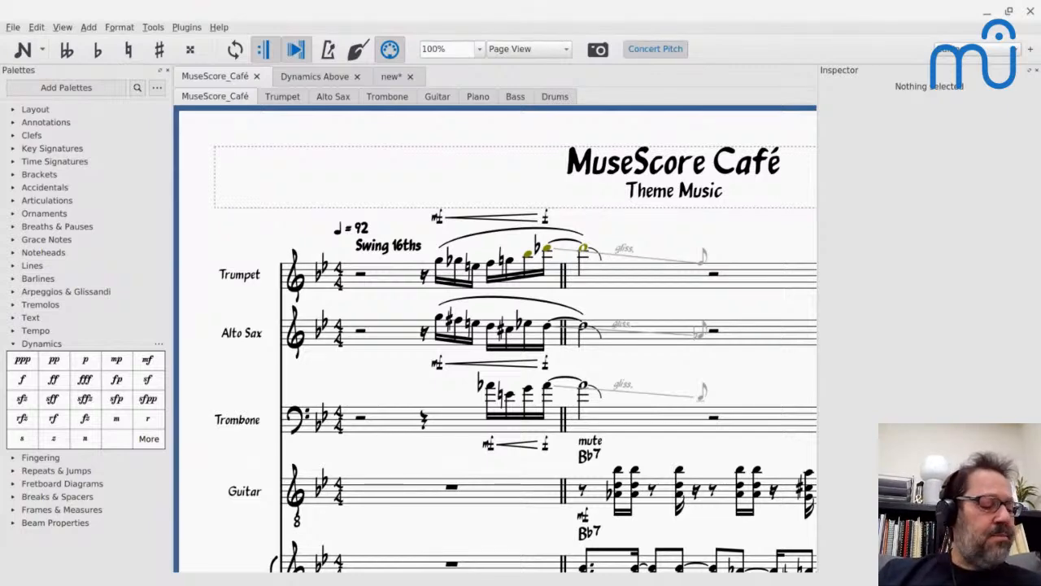
{"action": "left_click", "coordinate": [379, 278]}
{"action": "key", "text": "space"}
{"action": "key", "text": "ctrl+F10"}
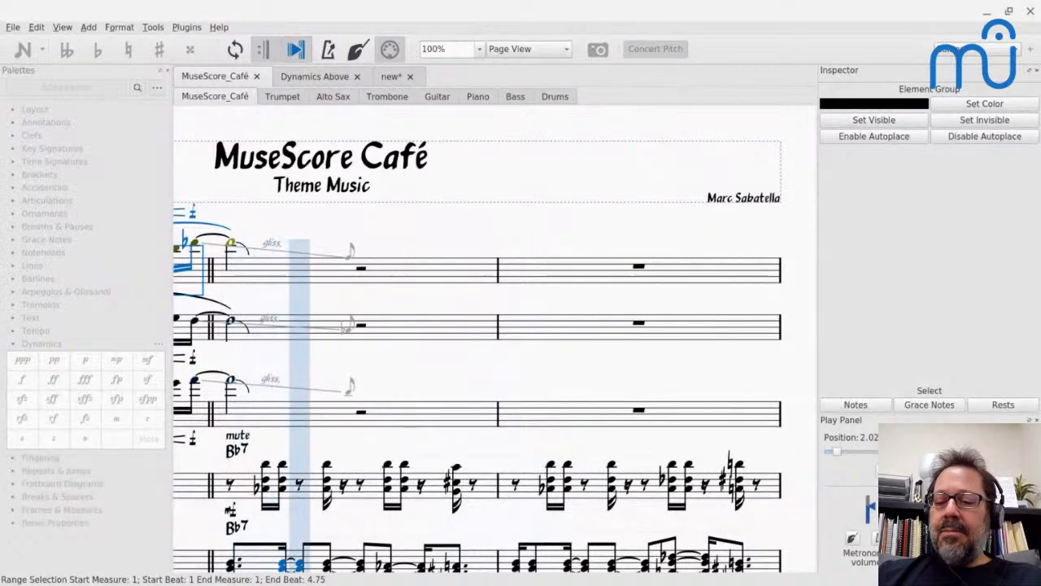
{"action": "key", "text": "shift+Left"}
{"action": "key", "text": "5"}
{"action": "key", "text": "Return"}
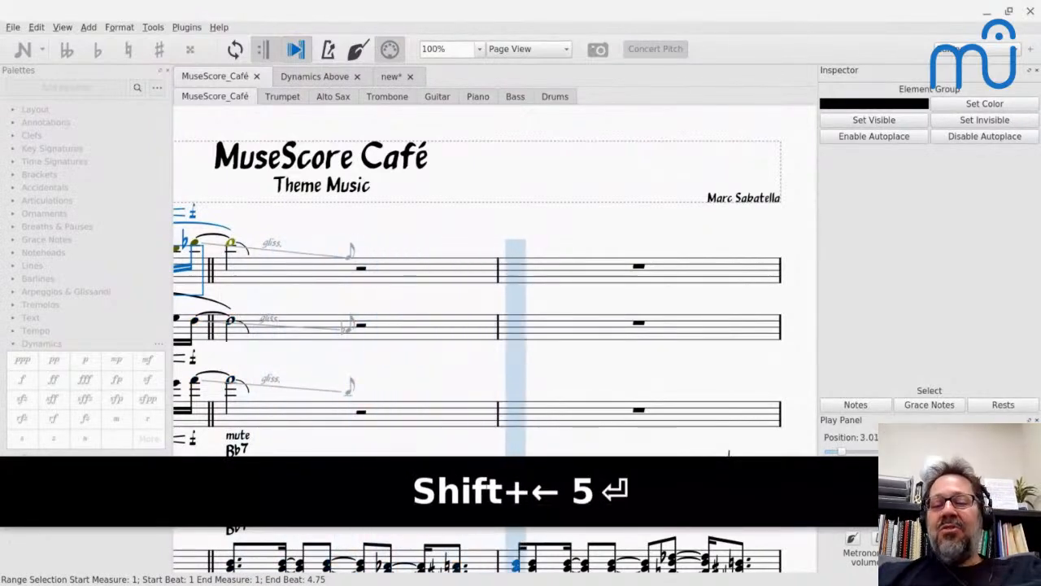